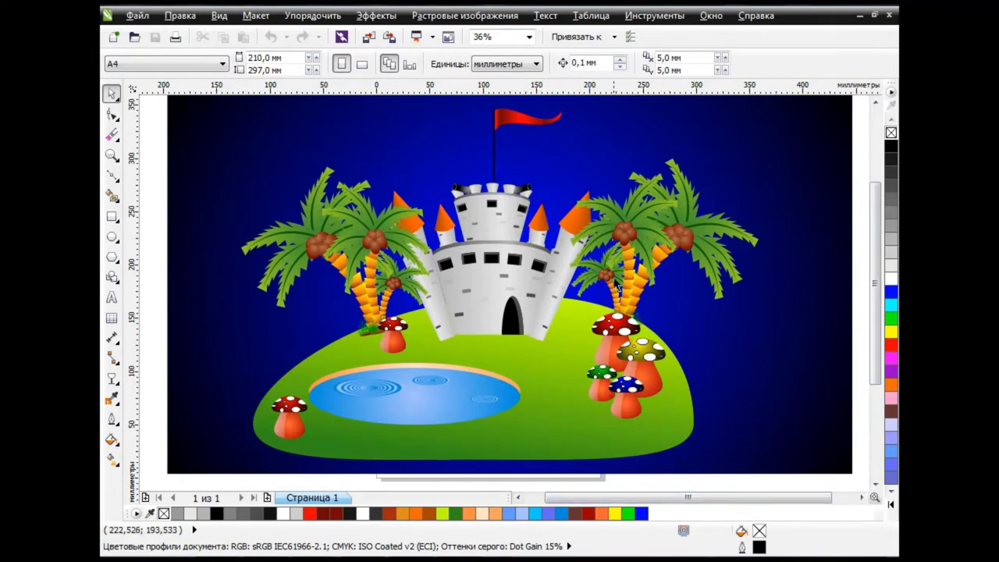
Select and delete the whole finished castle drawing, leaving a blank A4 page
key(ctrl+a)
key(Delete)
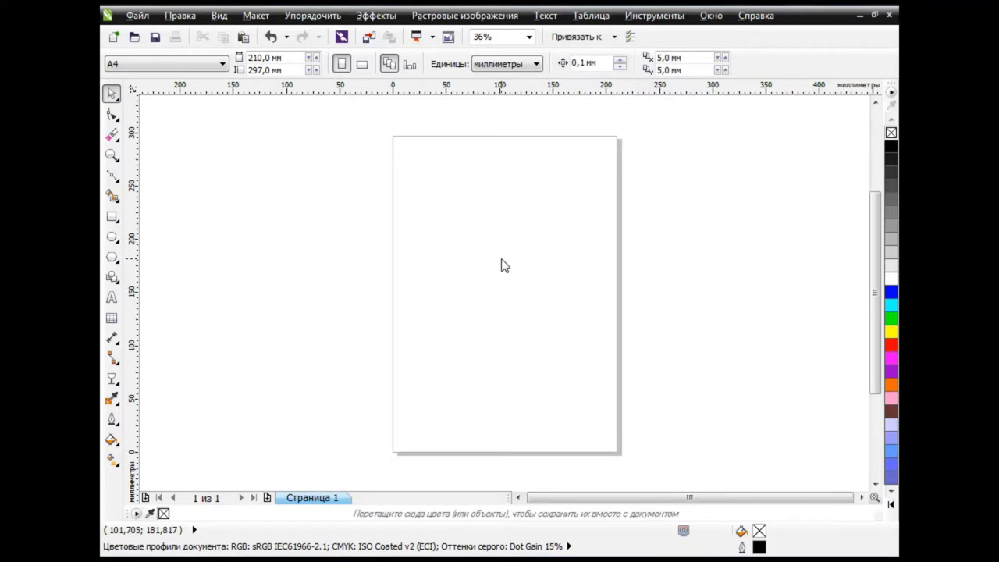
Draw a wide rectangle in the upper half and taper its bottom corners symmetrically into a trapezoid
key(F6)
drag(394, 197, 599, 334)
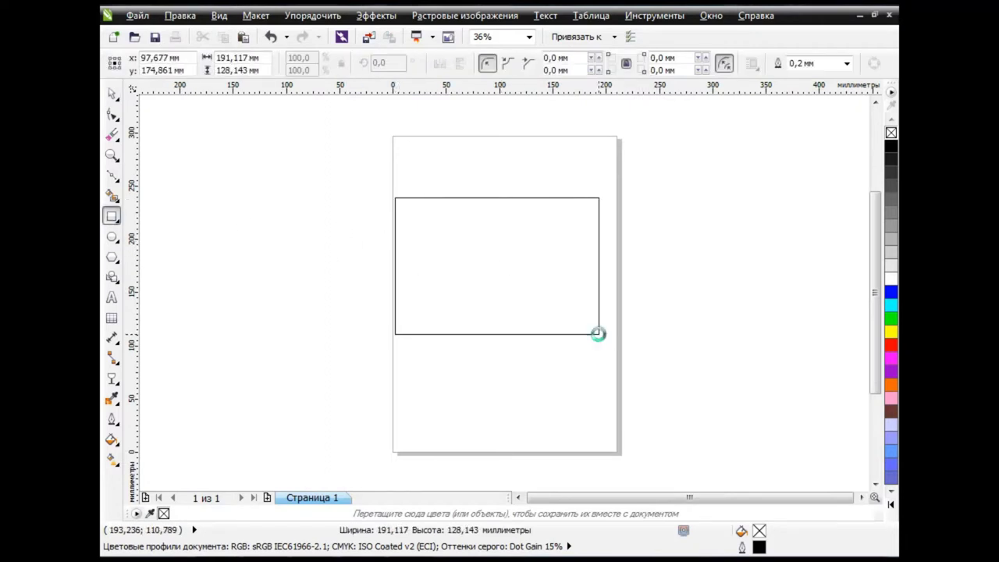
click(874, 64)
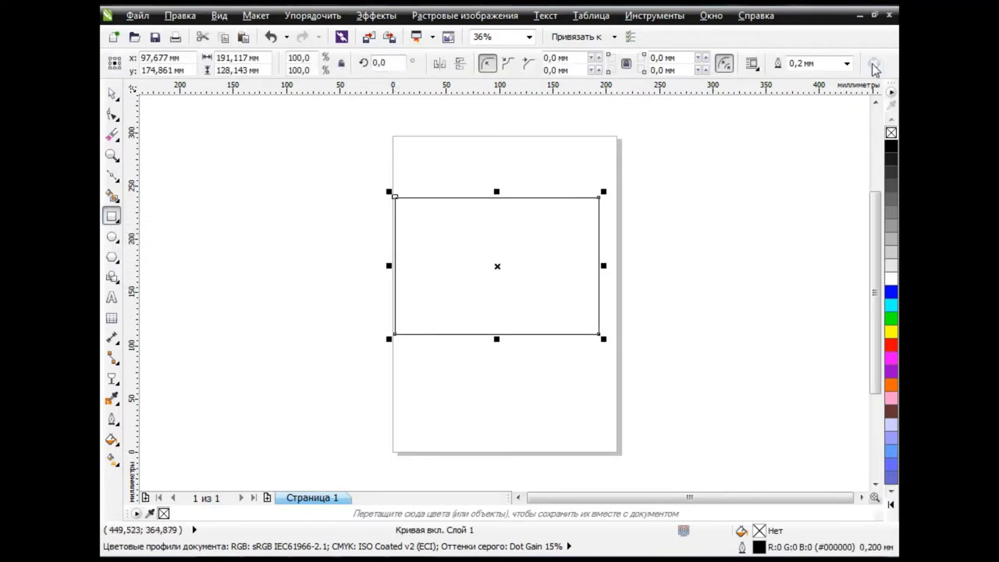
click(113, 115)
drag(354, 305, 457, 380)
drag(533, 276, 749, 423)
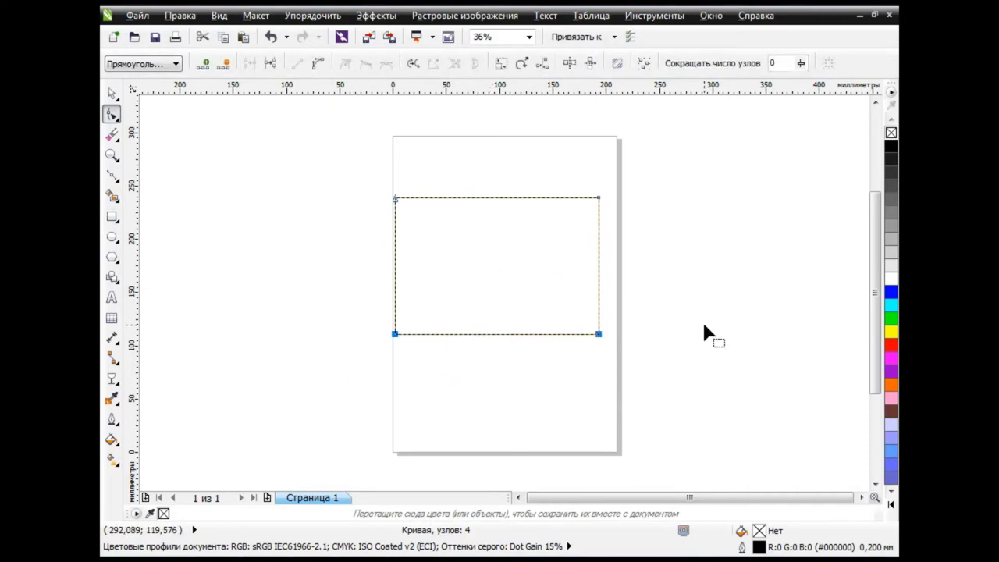
click(570, 64)
drag(598, 334, 561, 334)
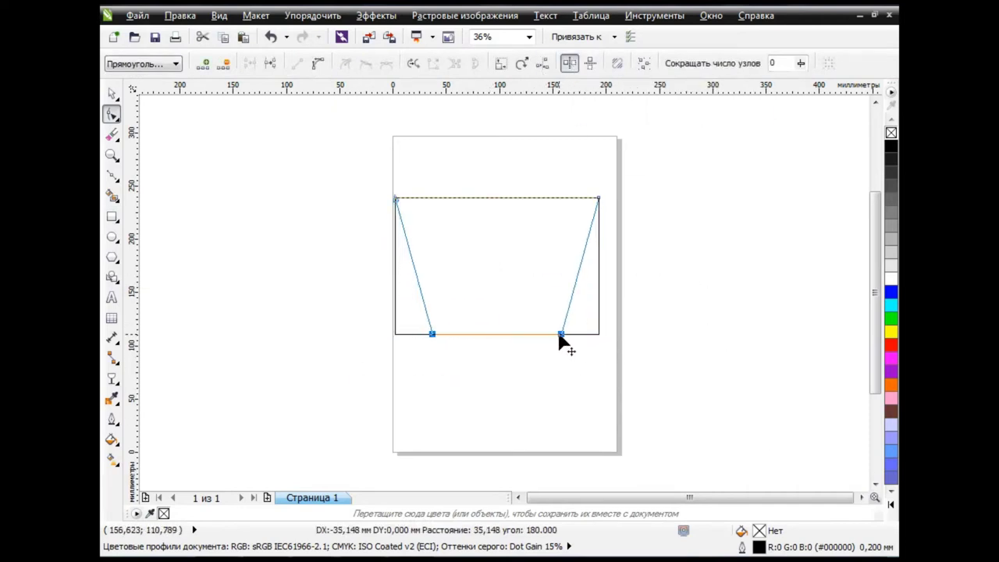
Bow the tower's top edge upward into an even arch and reselect the shape
drag(359, 172, 765, 418)
mouse_move(499, 198)
mouse_down()
mouse_move(494, 185)
mouse_move(420, 172)
mouse_up()
click(395, 199)
drag(533, 178, 575, 172)
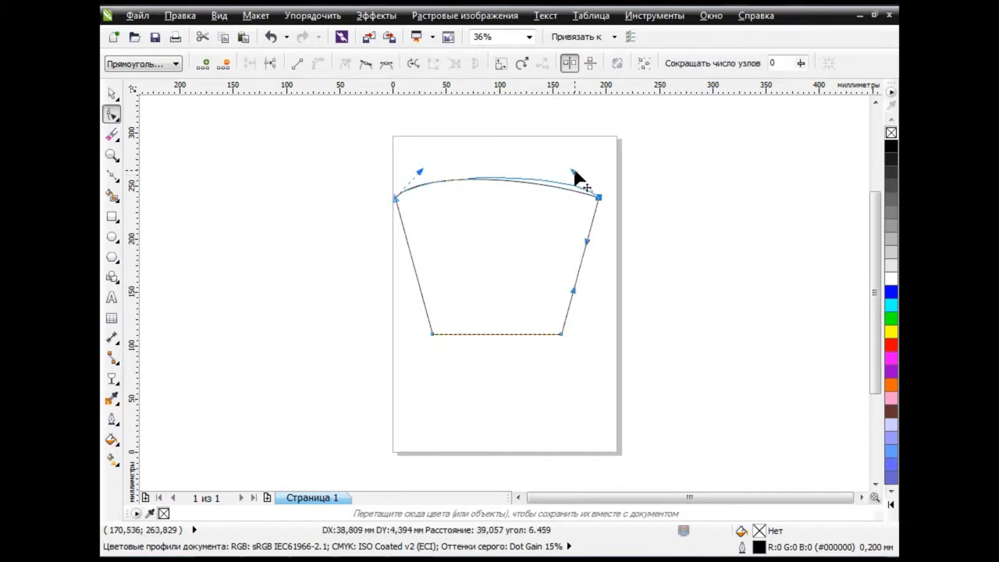
click(113, 93)
click(327, 296)
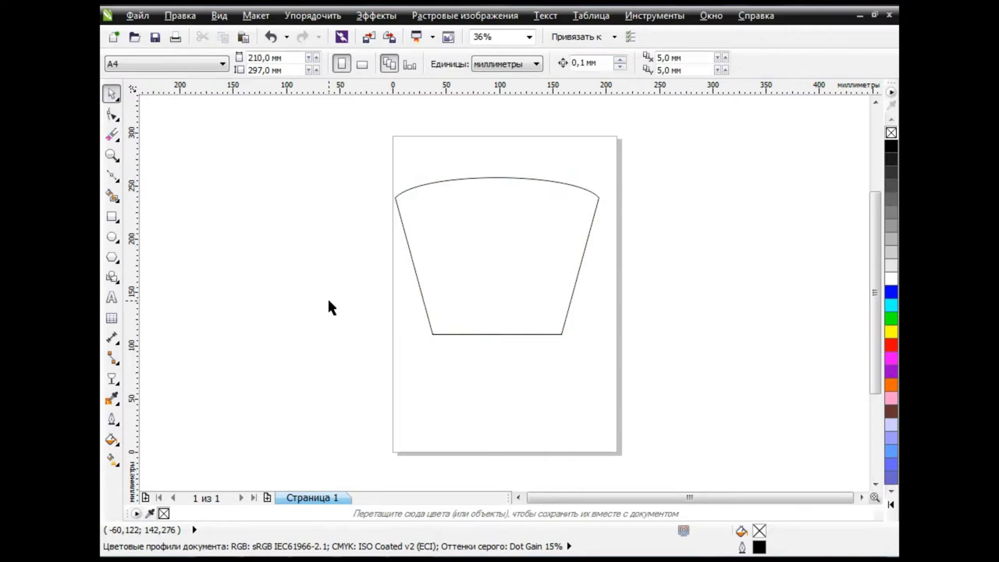
click(461, 250)
Give the tower a custom linear grey fountain fill with a light grey stop near 59%
click(111, 439)
click(208, 345)
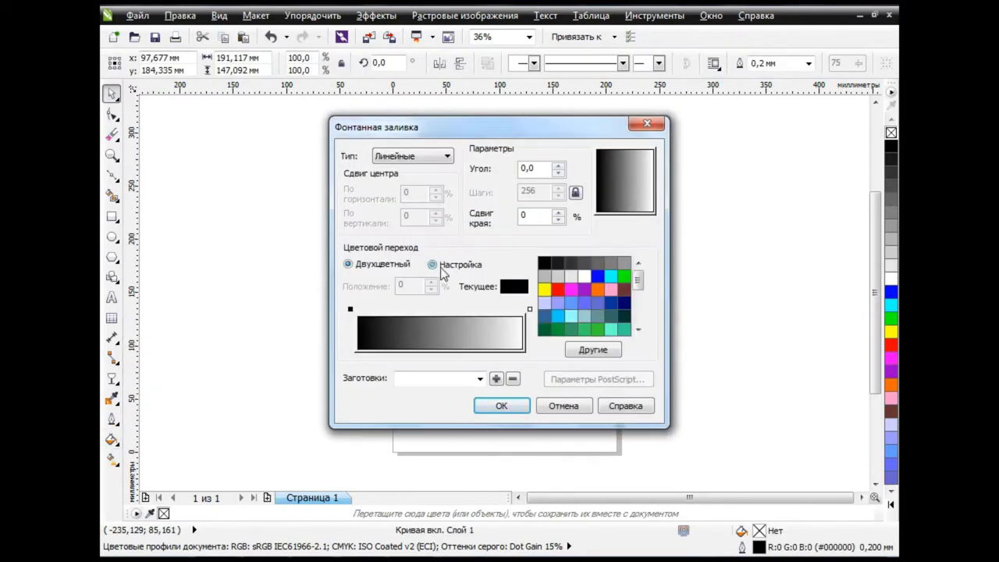
click(544, 276)
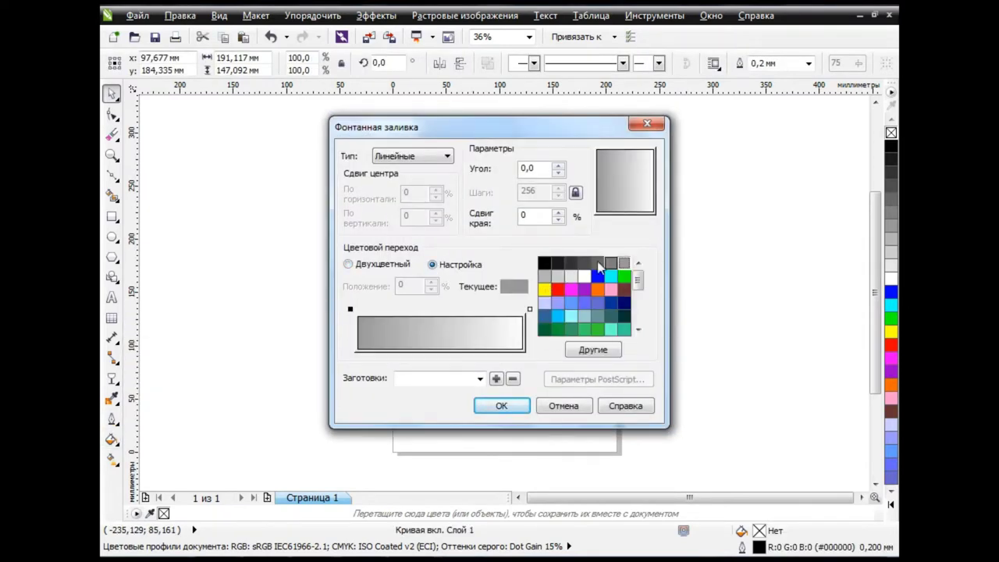
click(529, 309)
click(544, 276)
double_click(455, 310)
click(557, 277)
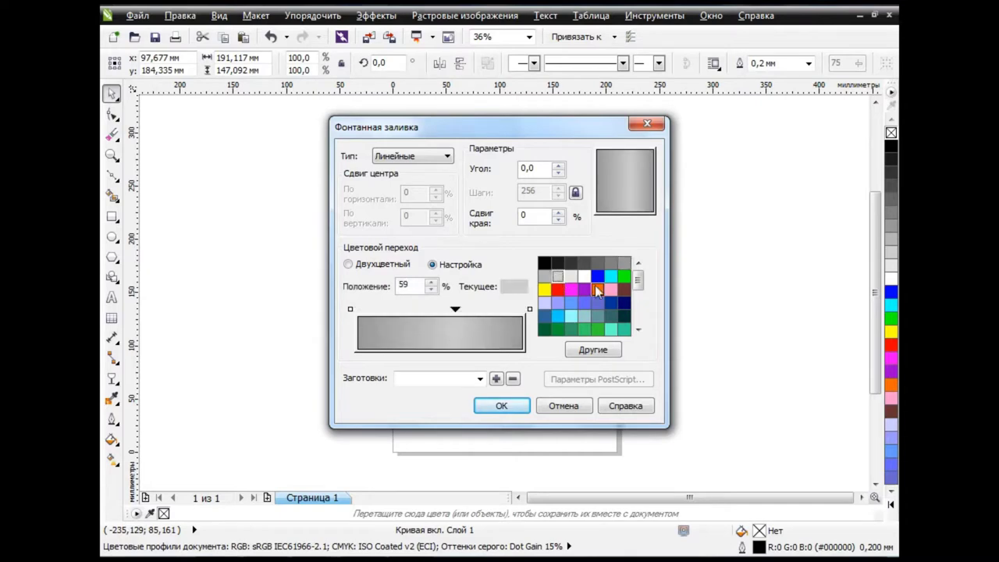
click(557, 277)
double_click(463, 310)
click(571, 277)
click(502, 406)
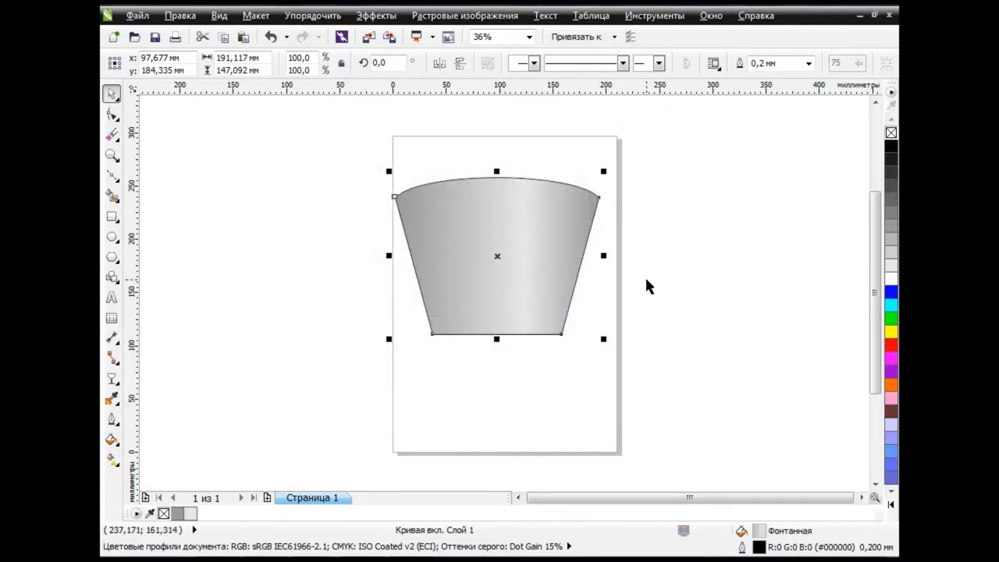
Lighten both grey end colours of the tower's fountain fill
click(112, 439)
click(207, 345)
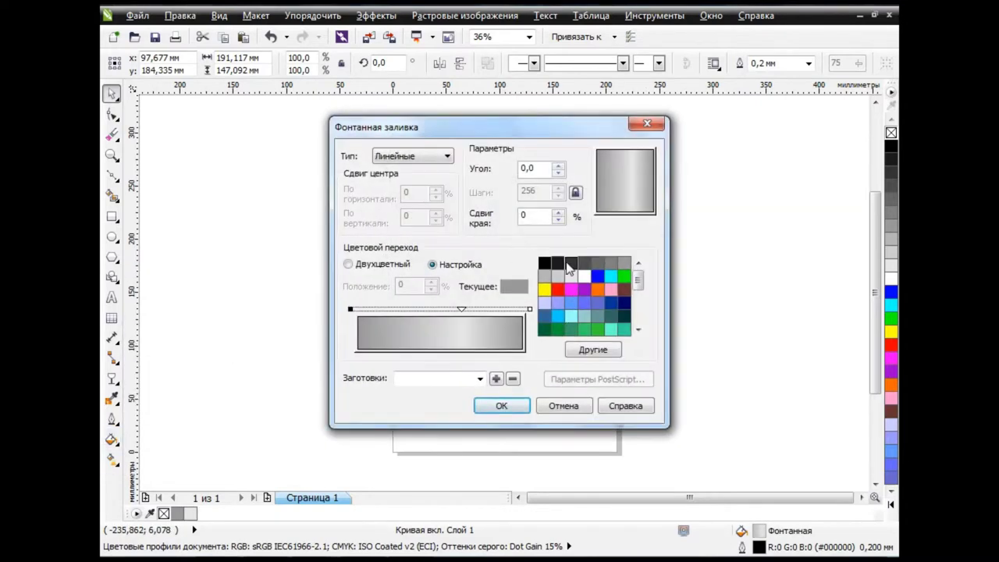
click(558, 277)
click(529, 309)
click(544, 277)
click(502, 406)
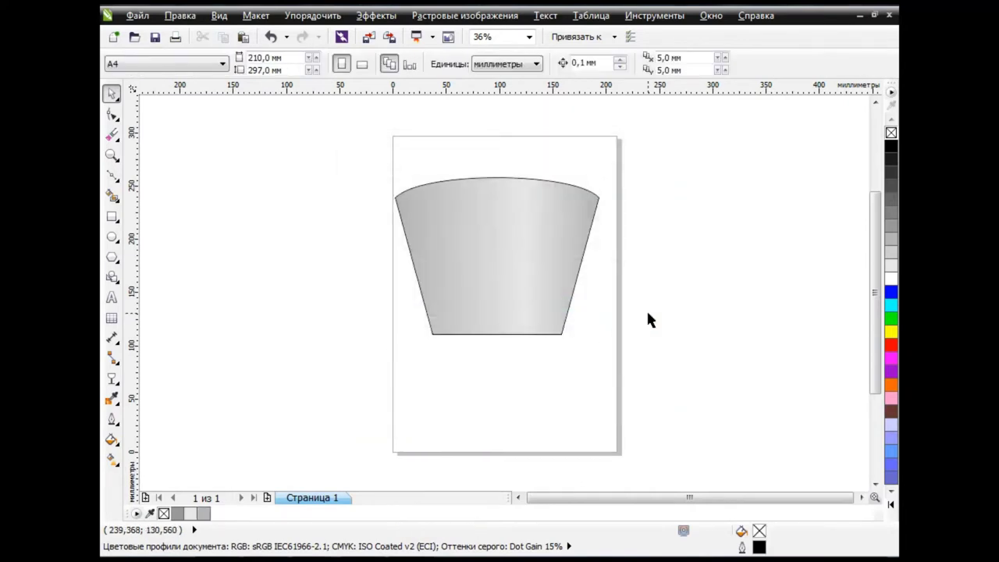
click(546, 263)
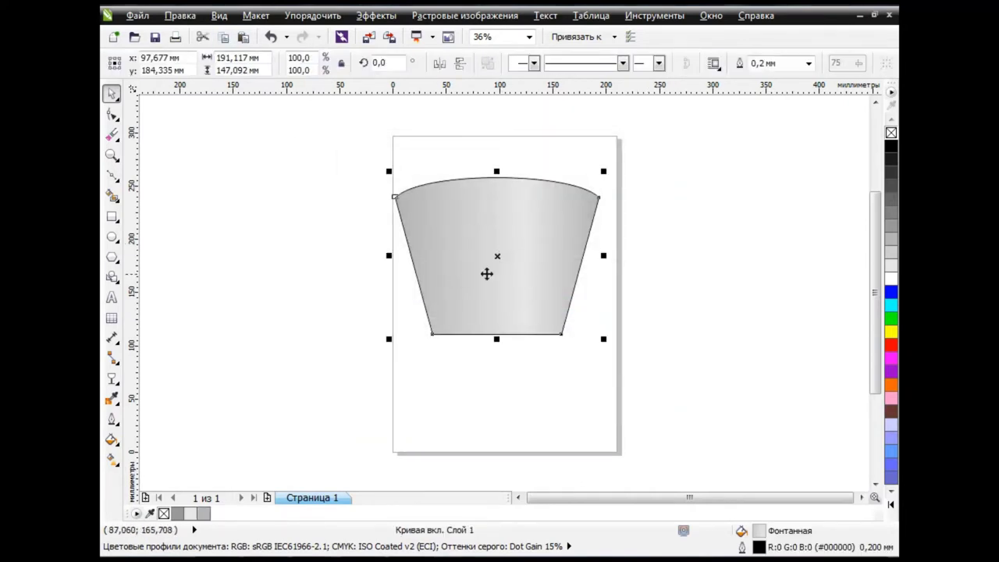
Place a slightly raised copy of the tower behind it as a rim, undoing trial flat fills
drag(498, 257, 498, 261)
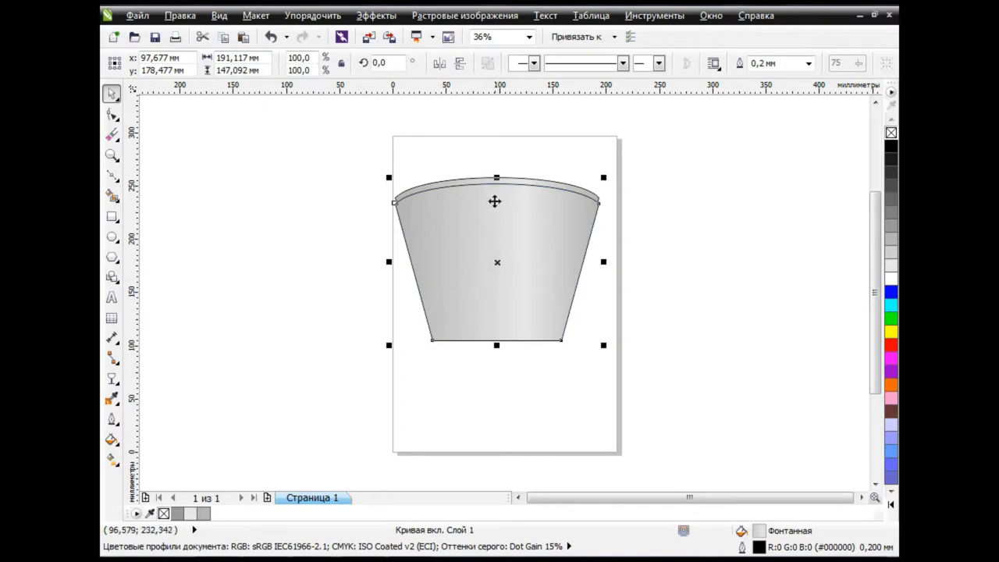
key(Escape)
click(597, 205)
click(891, 147)
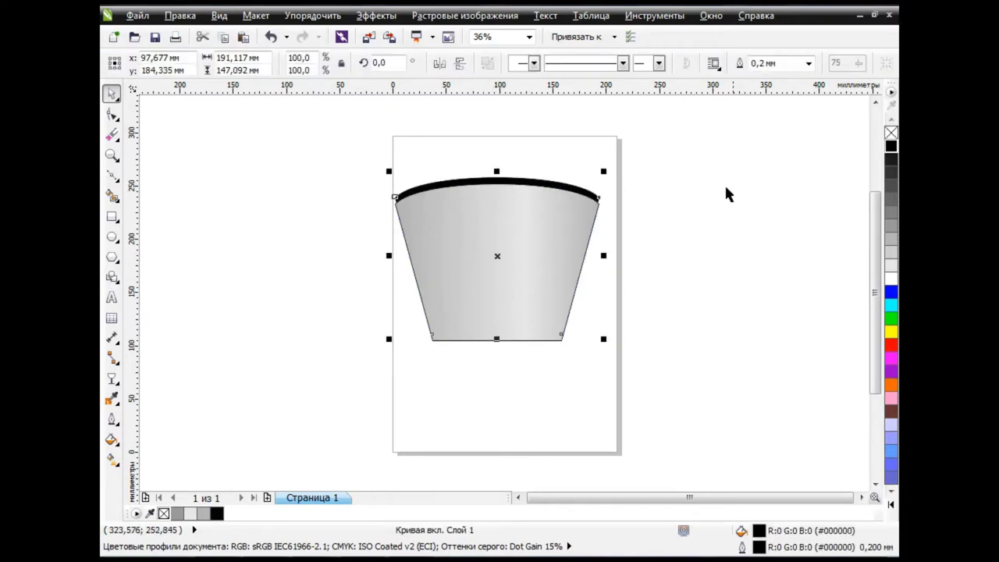
click(671, 223)
click(598, 197)
click(892, 212)
click(891, 188)
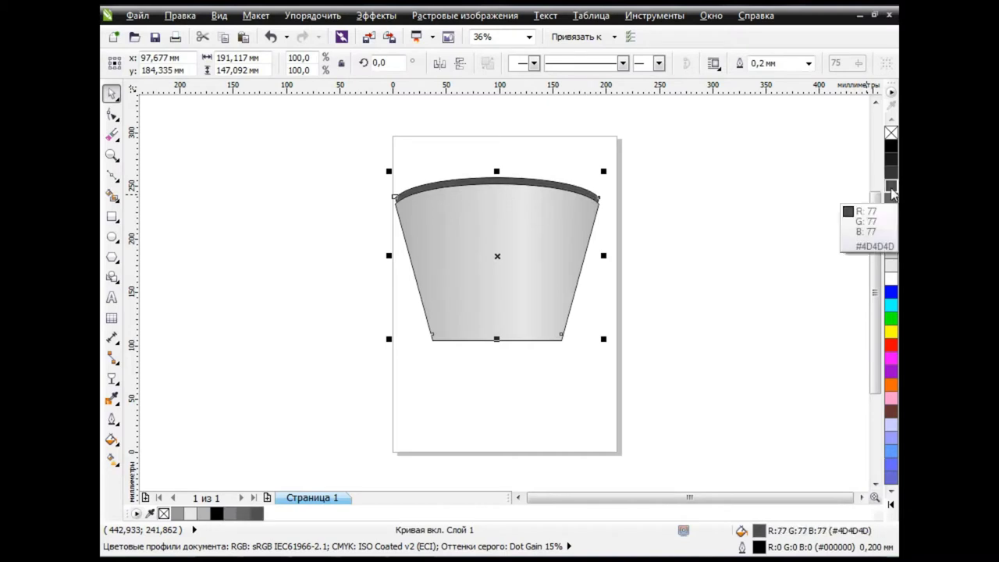
click(625, 239)
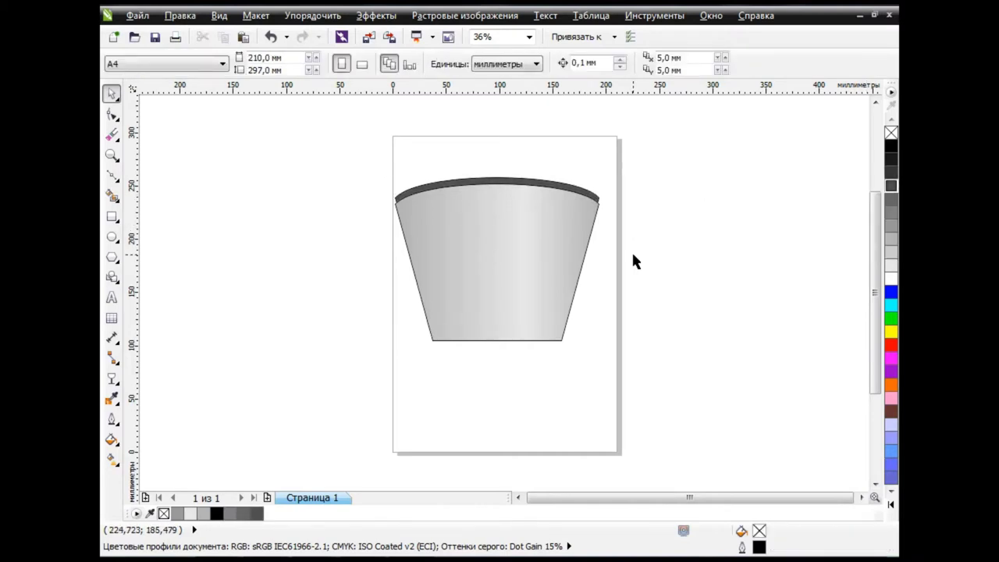
key(ctrl+z)
Fill the rim with a linear fountain fill: dark grey ends and a light middle stop
click(591, 195)
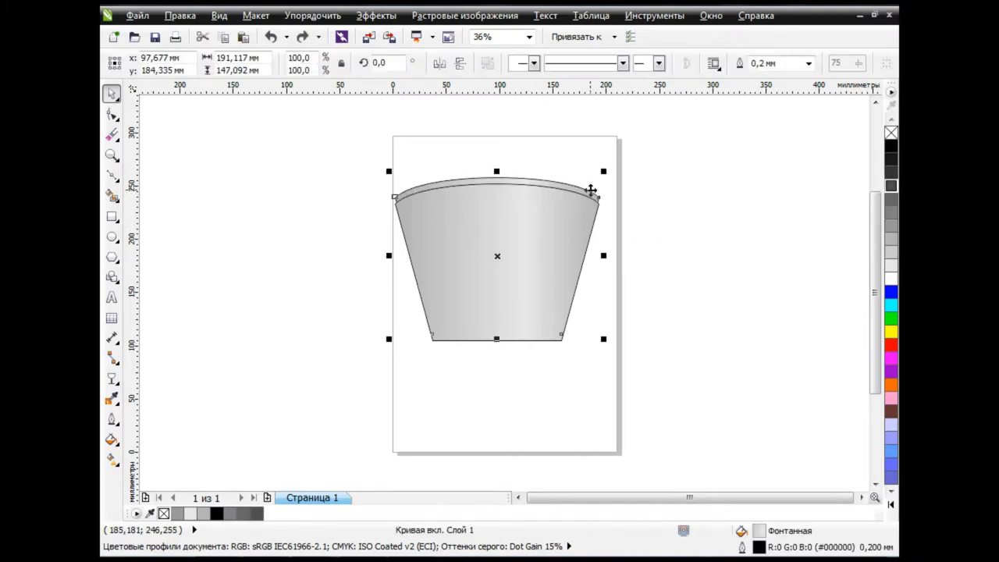
click(112, 439)
click(222, 334)
click(570, 263)
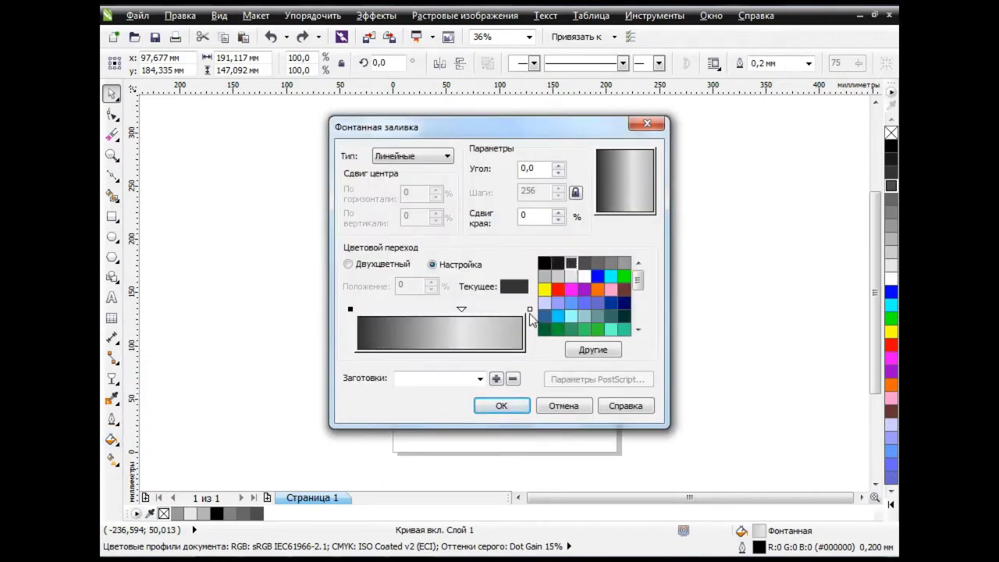
click(530, 309)
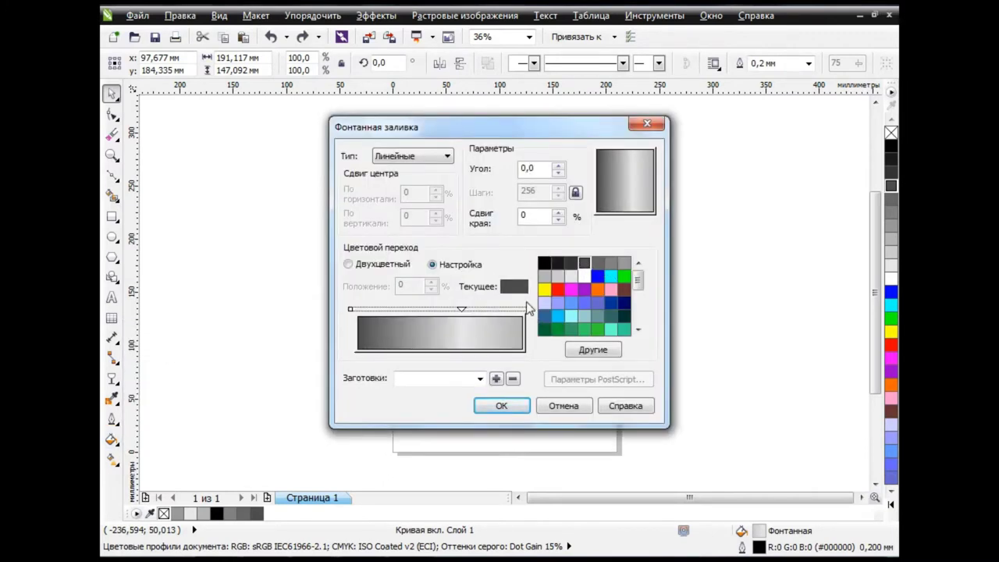
click(574, 272)
double_click(464, 309)
click(557, 276)
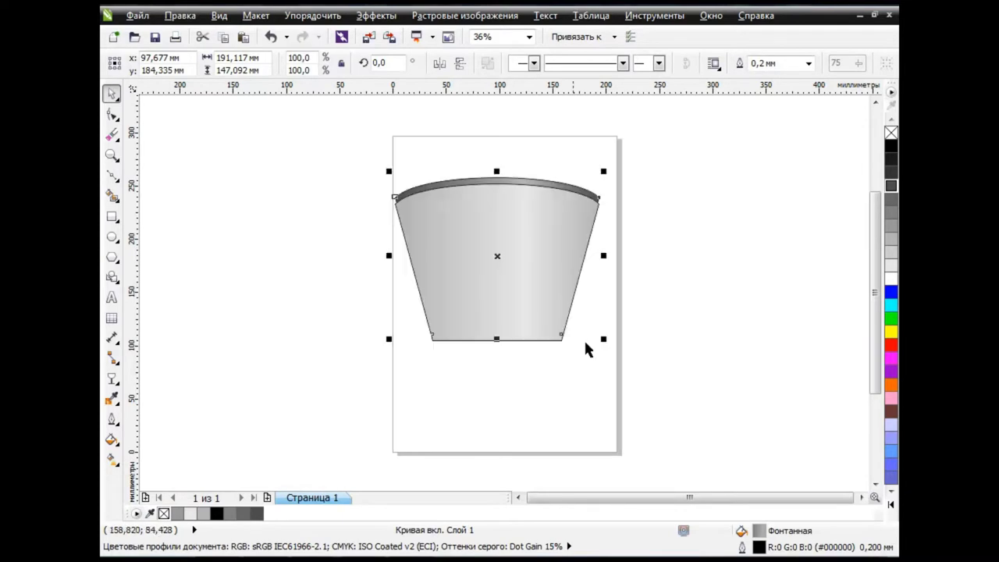
key(Return)
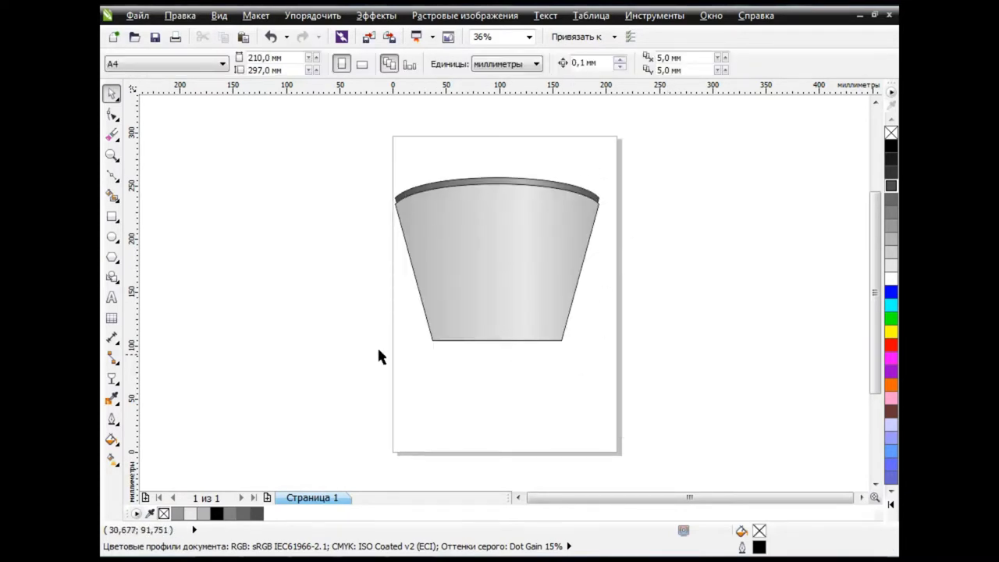
Draw a tall ellipse at the tower's lower right and Smart Fill its inner part black as a doorway
key(F7)
drag(508, 267, 556, 412)
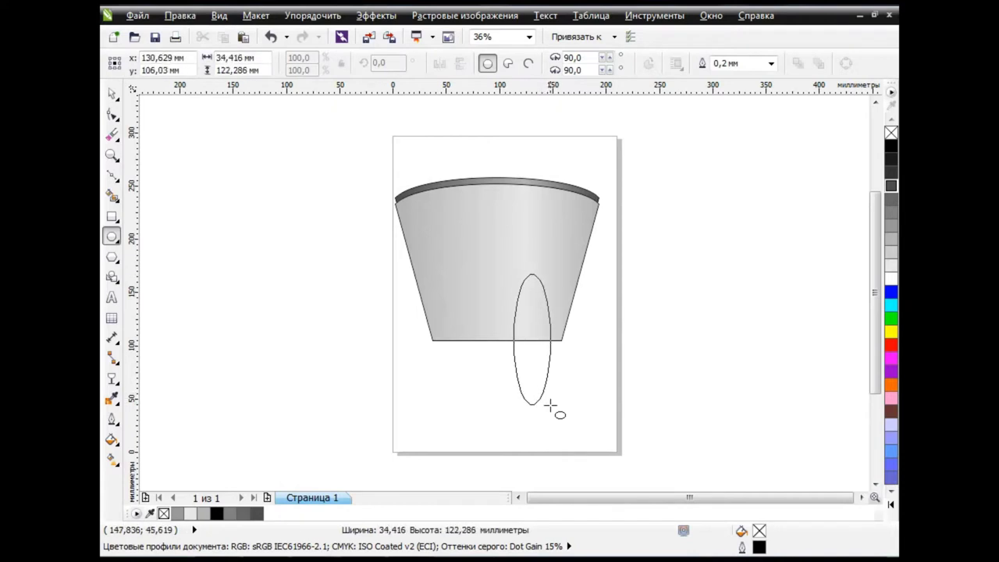
click(112, 195)
click(309, 63)
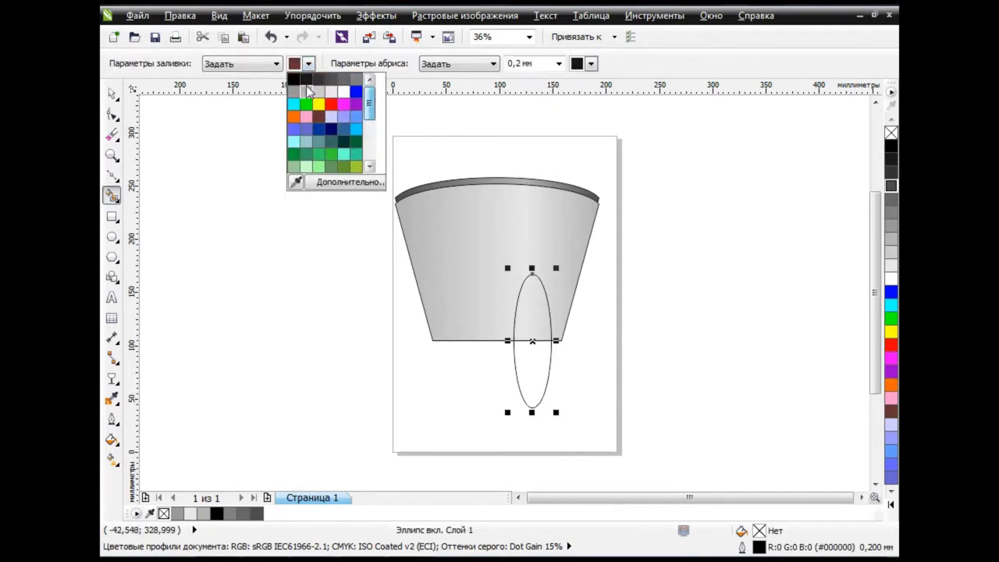
click(291, 87)
click(532, 304)
key(space)
click(547, 385)
key(Delete)
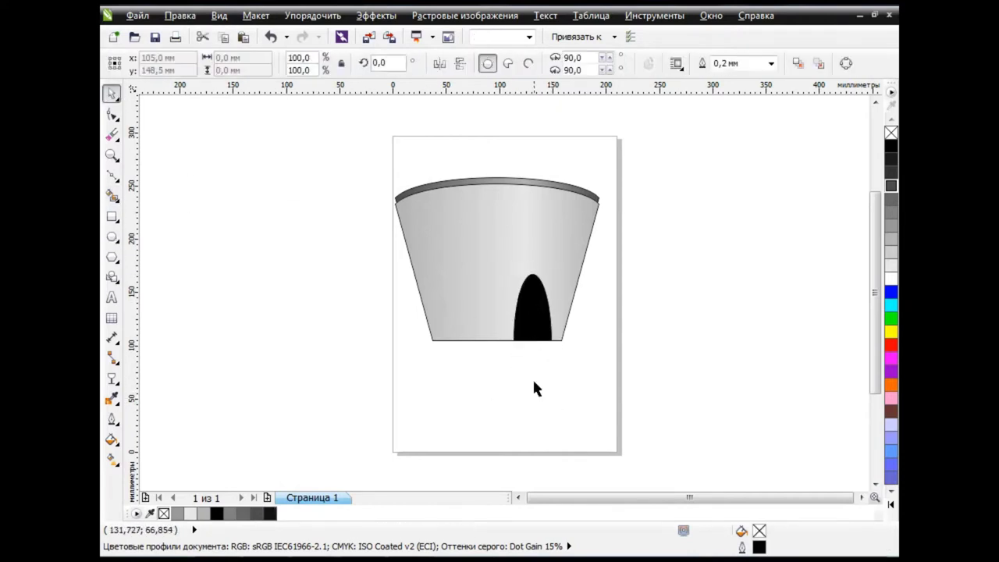
click(587, 374)
Nudge the doorway left and Smart Fill a dark grey strip along its right edge
click(523, 321)
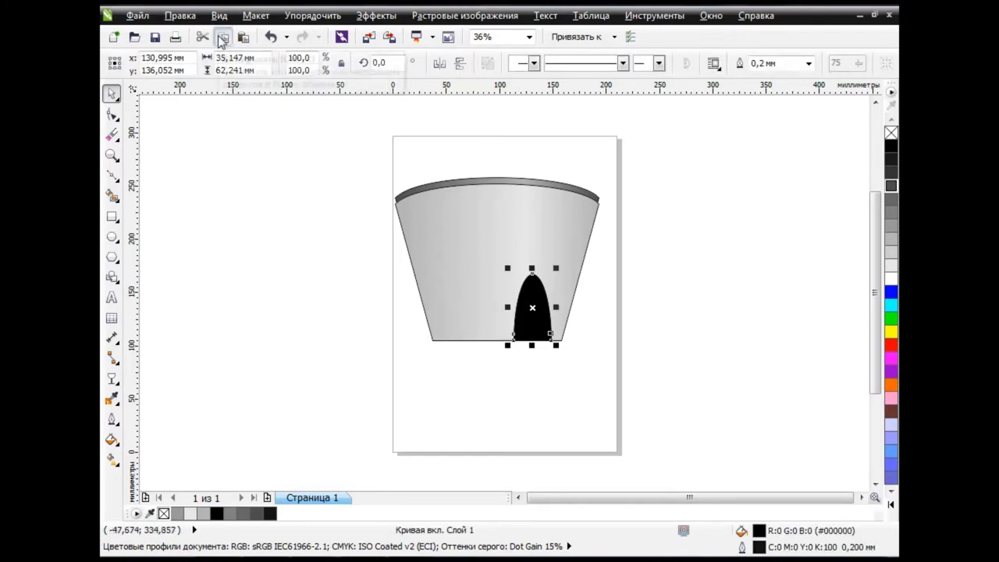
drag(531, 312, 524, 312)
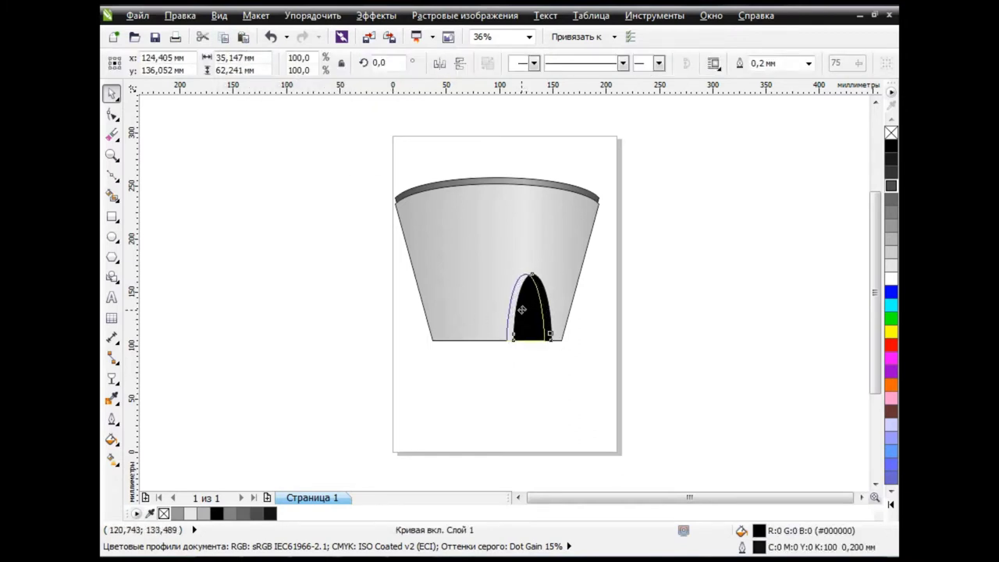
click(892, 280)
right_click(892, 132)
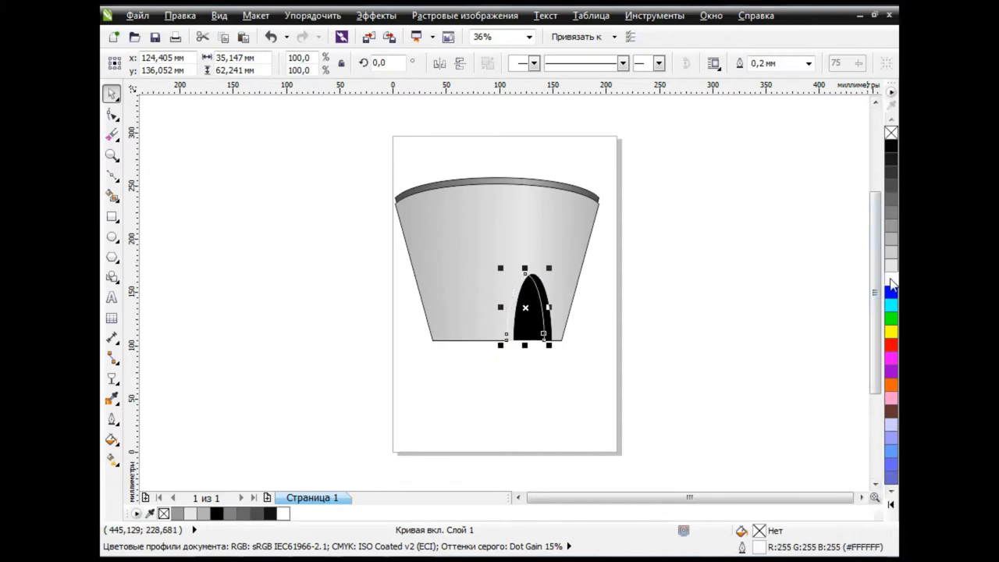
key(Escape)
click(111, 195)
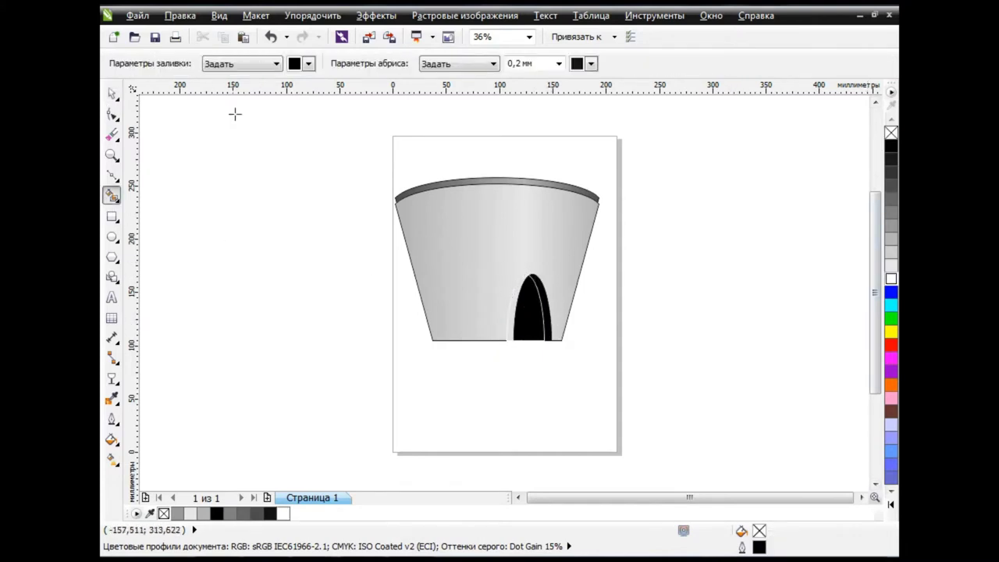
click(308, 64)
click(317, 76)
click(545, 308)
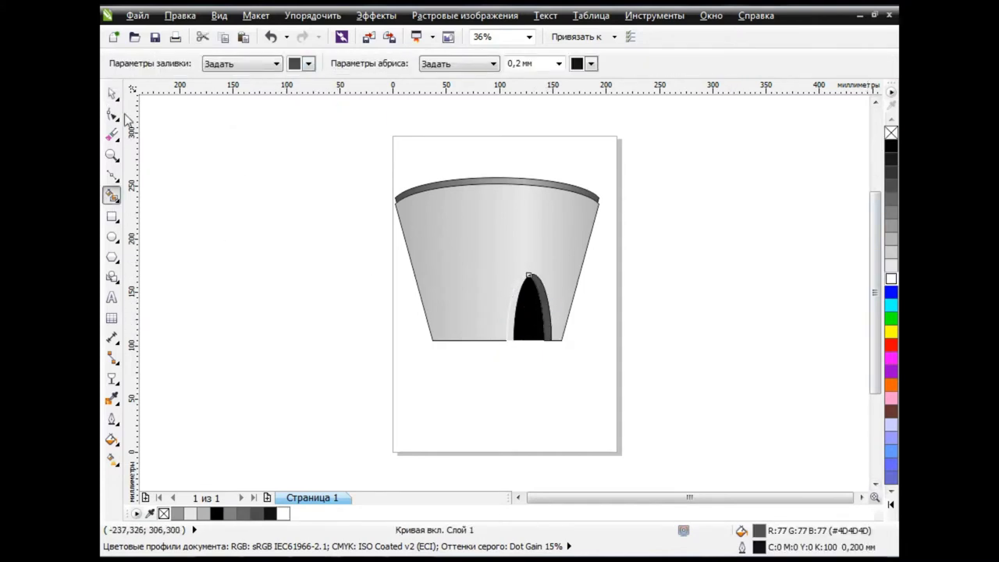
Copy the black arch to the left, then undo the extra copy
click(112, 93)
click(531, 313)
click(566, 355)
drag(530, 312, 484, 321)
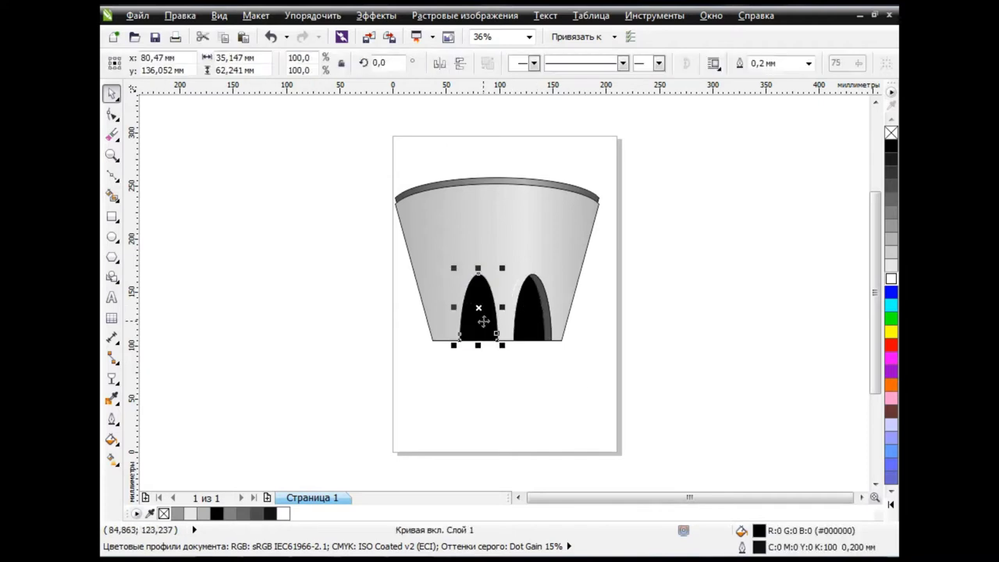
key(ctrl+z)
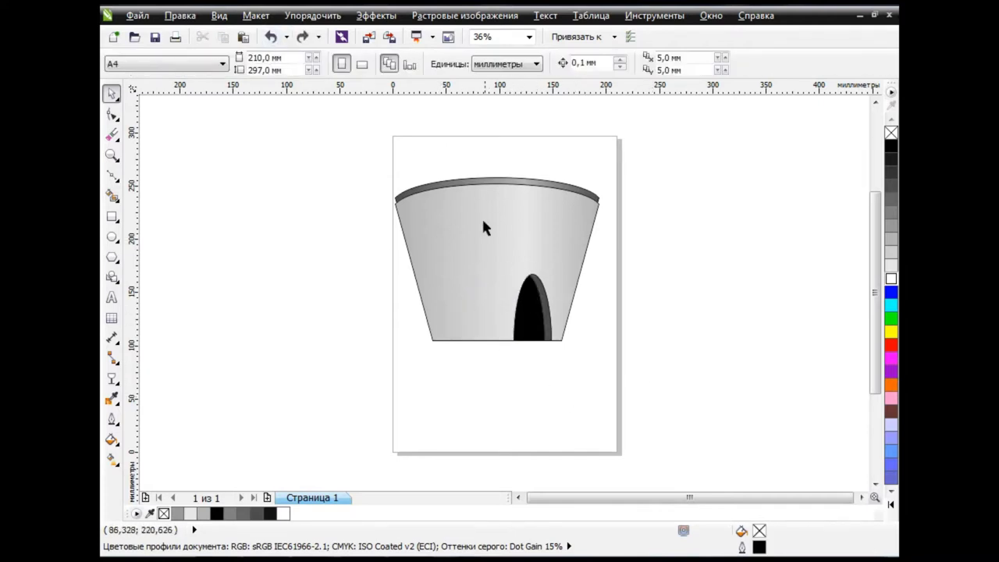
Draw a small window near the tower top with a Smart Fill frame and black interior
click(112, 217)
drag(408, 214, 441, 238)
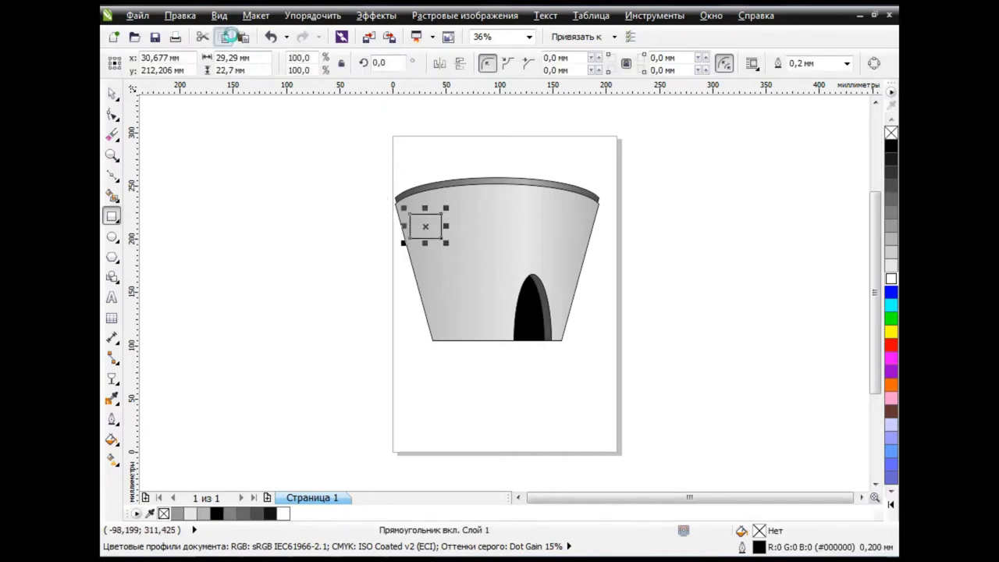
drag(425, 226, 429, 231)
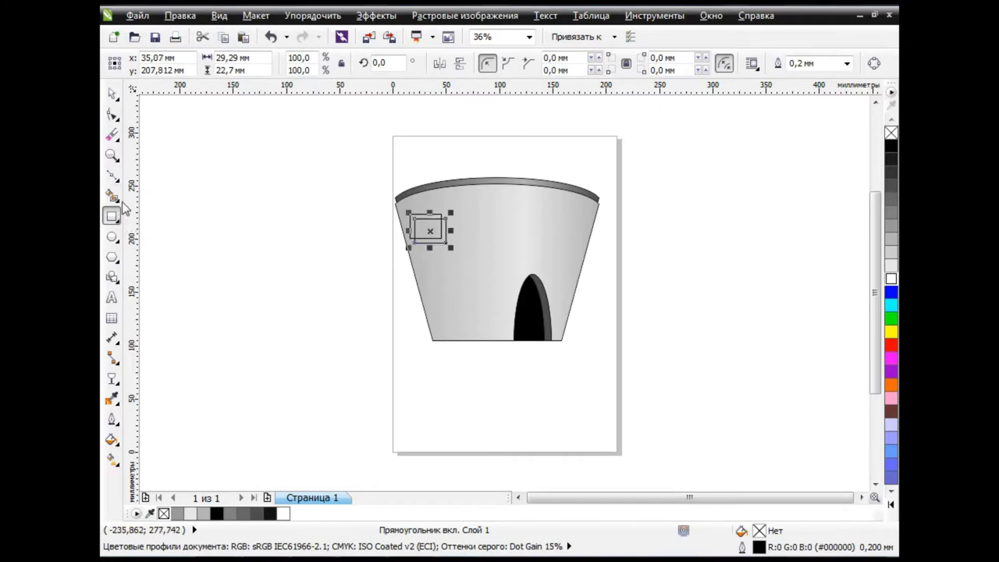
click(113, 197)
click(425, 215)
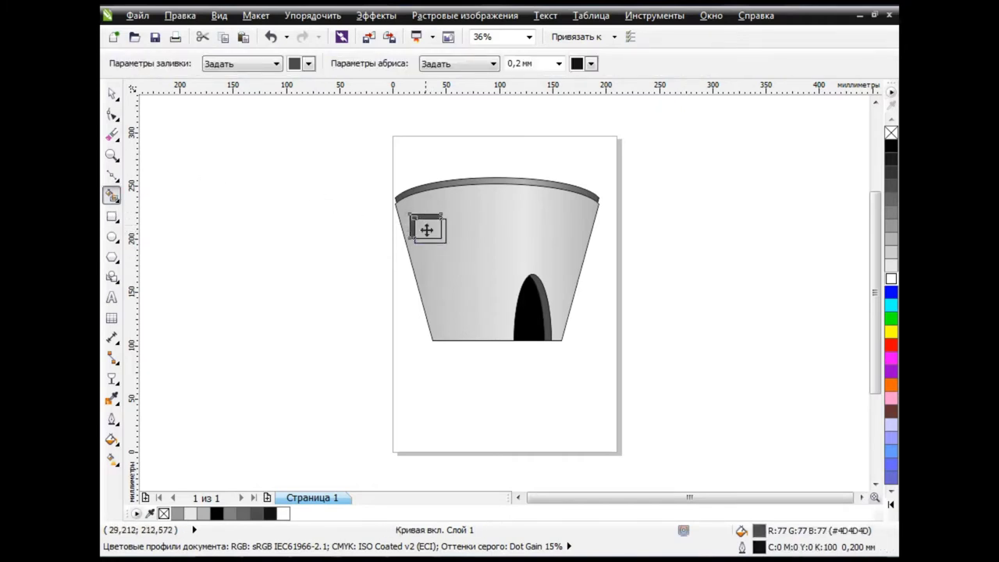
key(space)
click(426, 228)
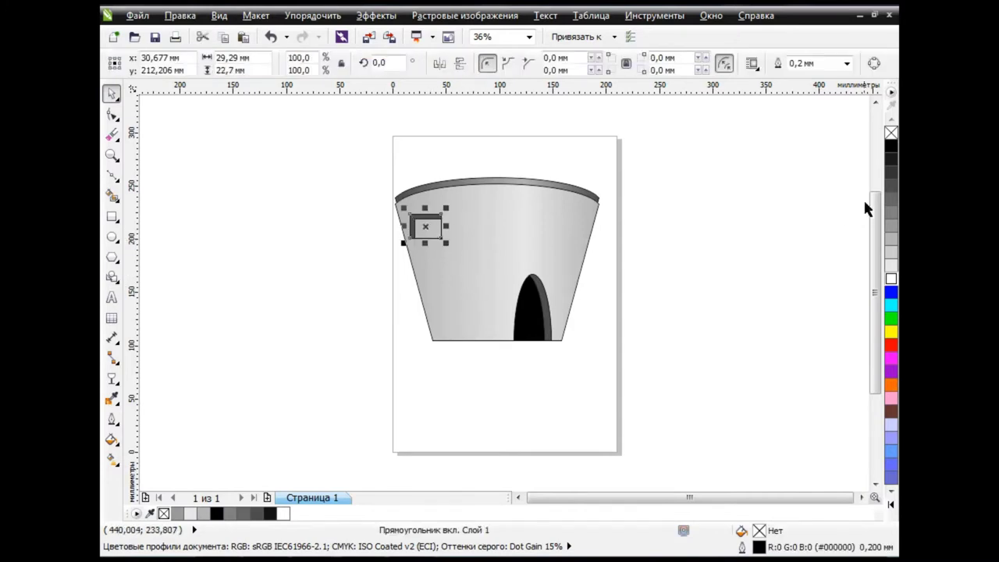
click(890, 146)
Tilt the window slightly counter-clockwise and group it with its frame
click(700, 246)
double_click(424, 224)
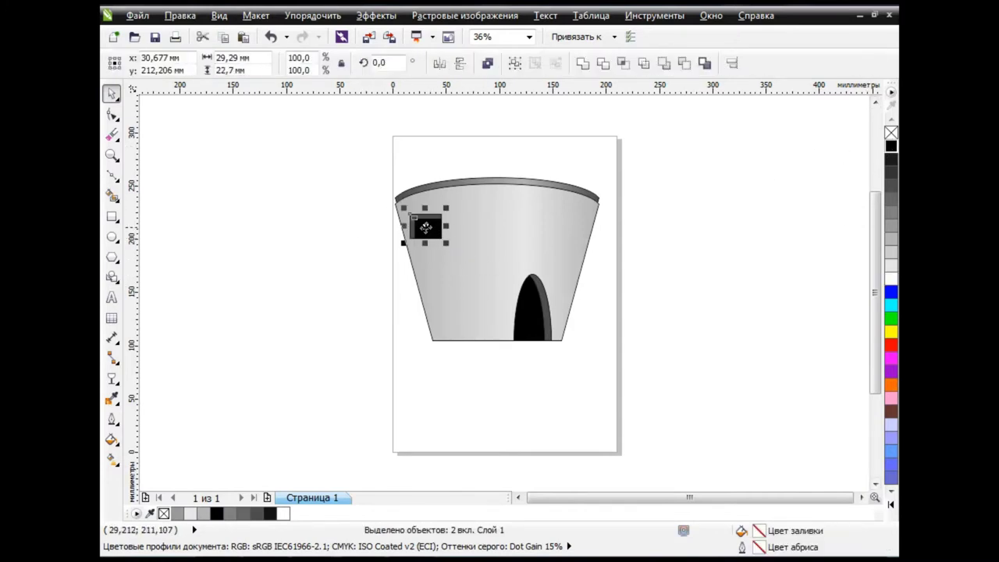
drag(453, 197, 446, 207)
click(356, 207)
mouse_move(355, 208)
mouse_down()
mouse_move(451, 250)
mouse_move(439, 239)
mouse_up()
key(ctrl+g)
click(385, 308)
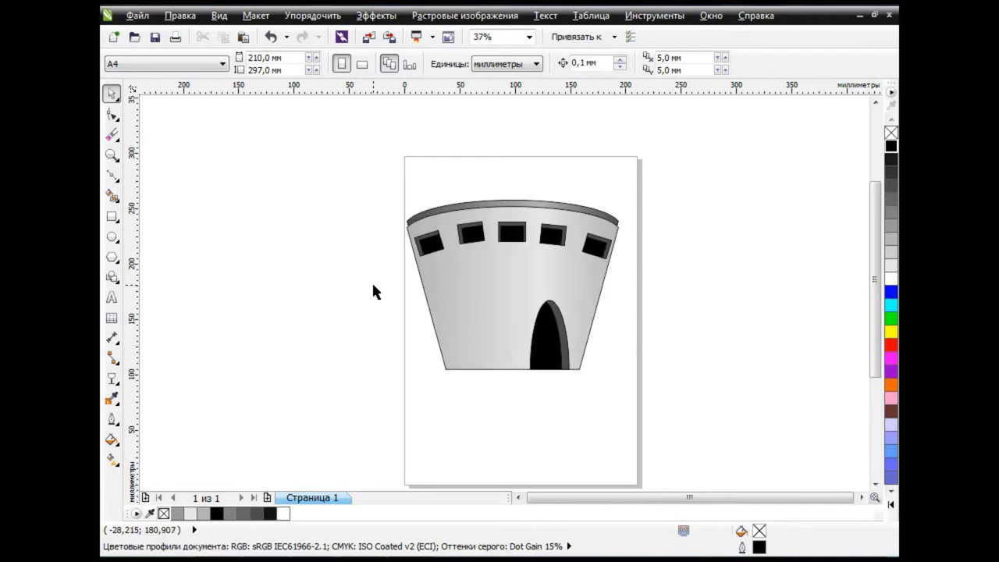
Draw a small brick rectangle on the tower's left wall and tilt it slightly
key(F6)
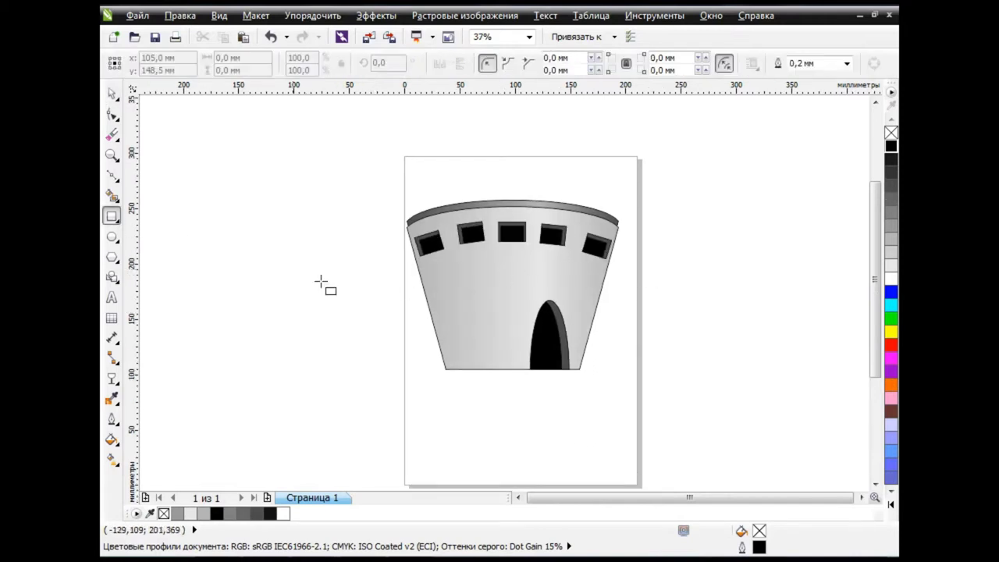
mouse_move(434, 277)
mouse_down()
mouse_move(450, 284)
mouse_move(449, 267)
mouse_move(468, 278)
mouse_move(440, 258)
mouse_move(510, 290)
mouse_move(482, 374)
mouse_move(551, 320)
mouse_up()
click(111, 93)
click(442, 281)
click(372, 292)
scroll(467, 275, up, 2)
click(467, 274)
click(348, 295)
Copy the brick to new spots, filling the copies dark grey and light grey
click(553, 317)
click(515, 403)
click(890, 187)
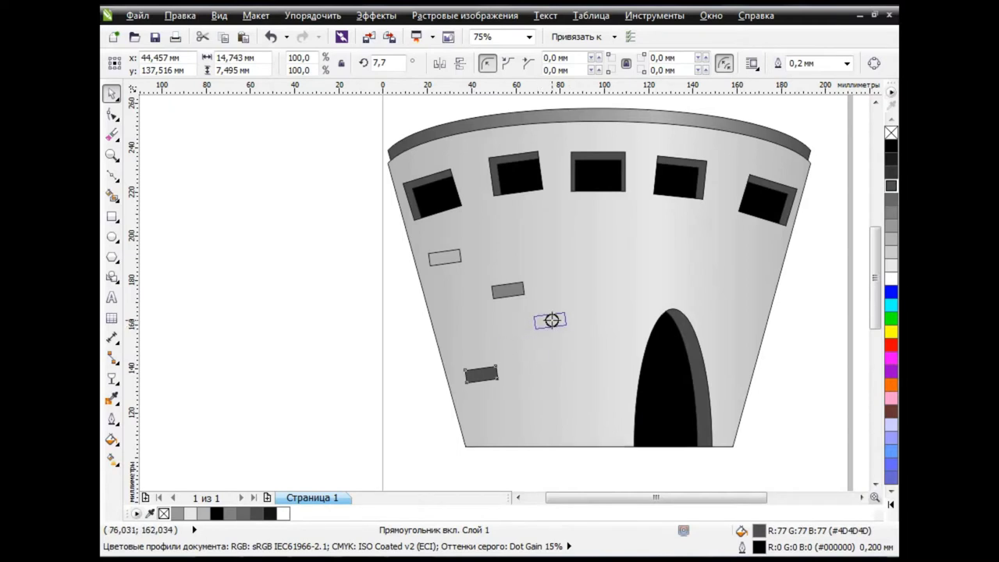
click(601, 346)
click(891, 265)
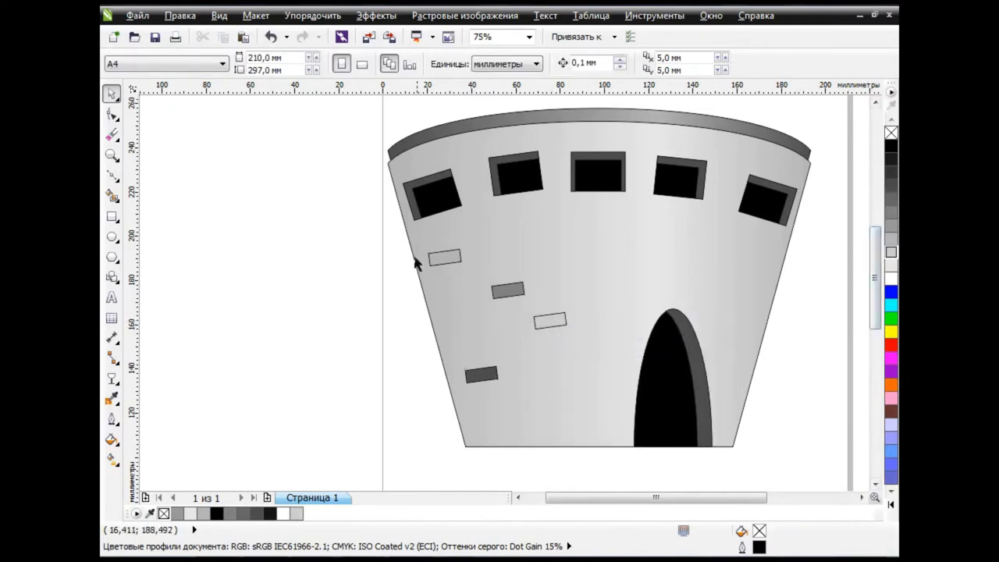
Copy, paste and mirror the four bricks onto the wall's right side, spreading them out
drag(414, 260, 609, 408)
click(224, 38)
click(244, 37)
click(440, 62)
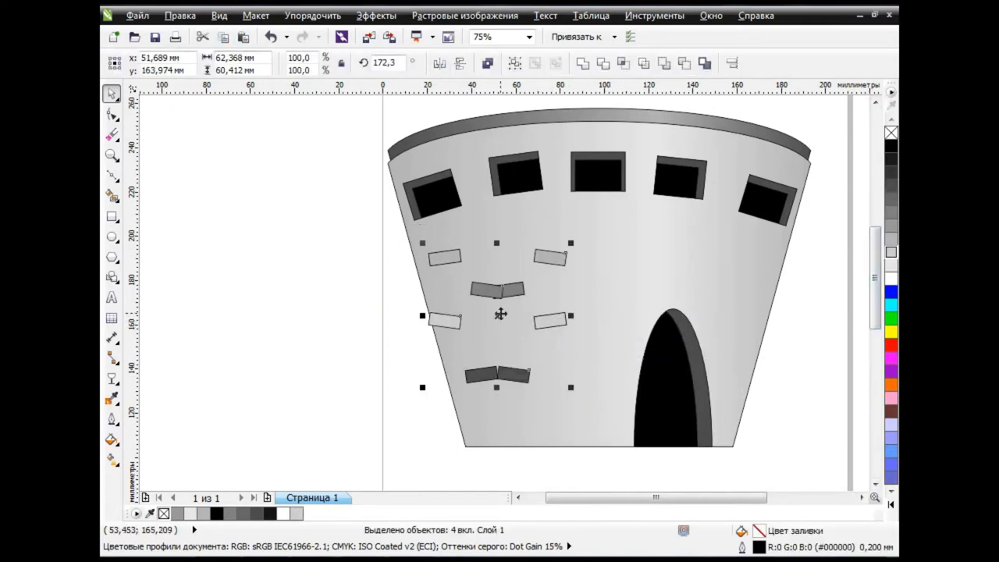
drag(498, 316, 708, 304)
drag(722, 364, 737, 306)
drag(697, 279, 646, 236)
Tilt the brick above the doorway and raise it higher
click(646, 236)
key(ctrl+z)
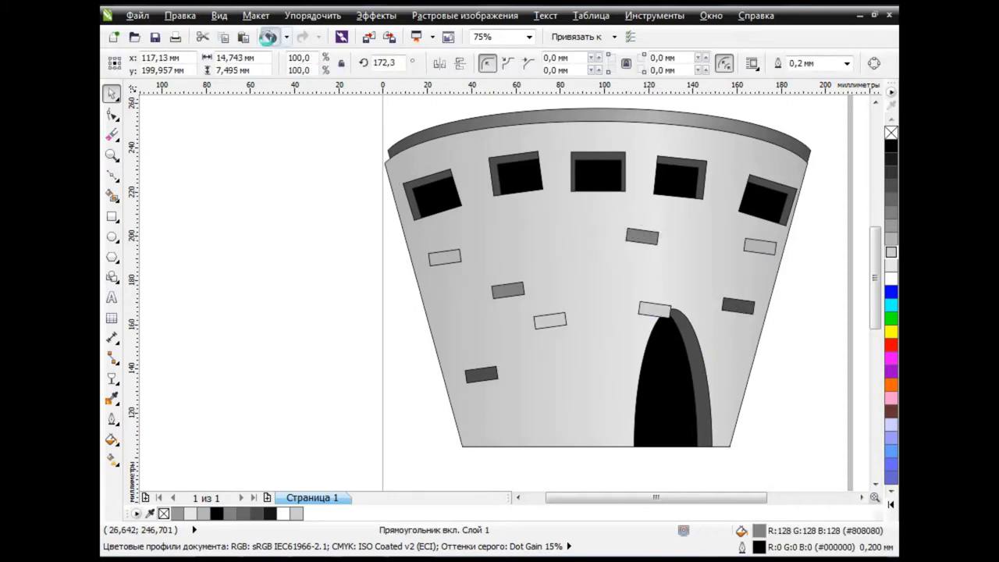
click(646, 237)
key(ctrl+z)
double_click(654, 310)
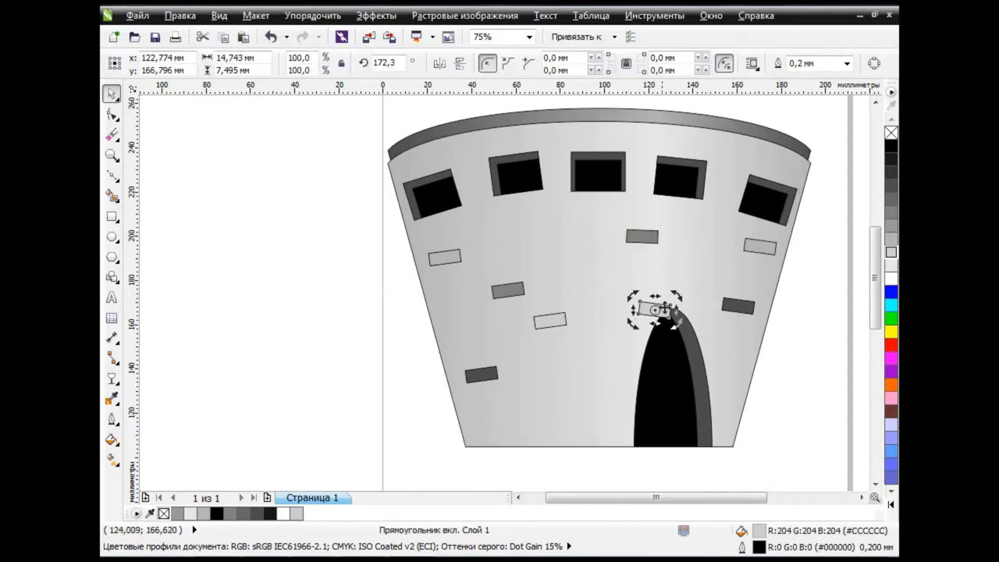
drag(671, 304, 664, 283)
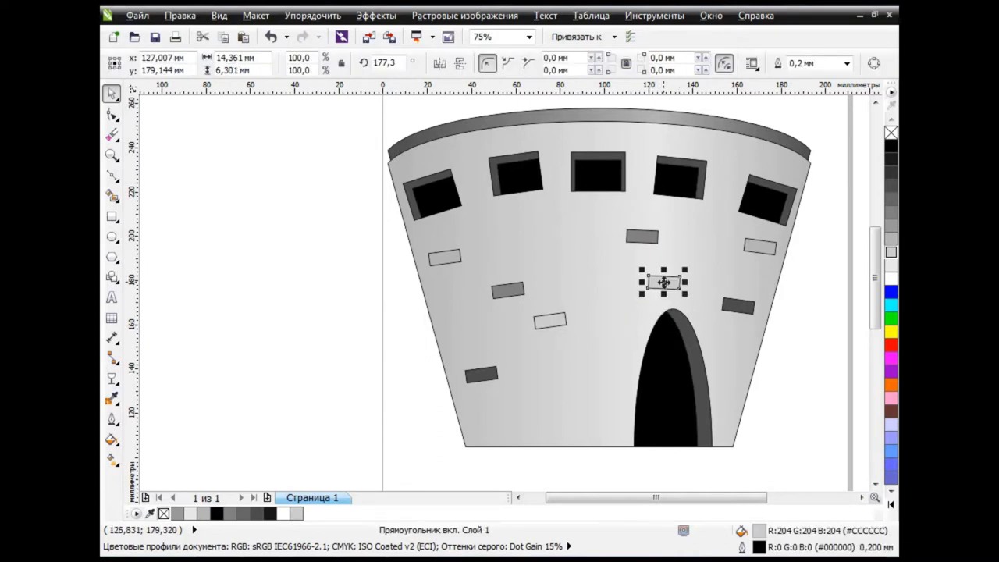
click(664, 282)
Shift the brick left of the arch rightward and rotate the brick above the arch level
click(550, 320)
drag(552, 320, 573, 319)
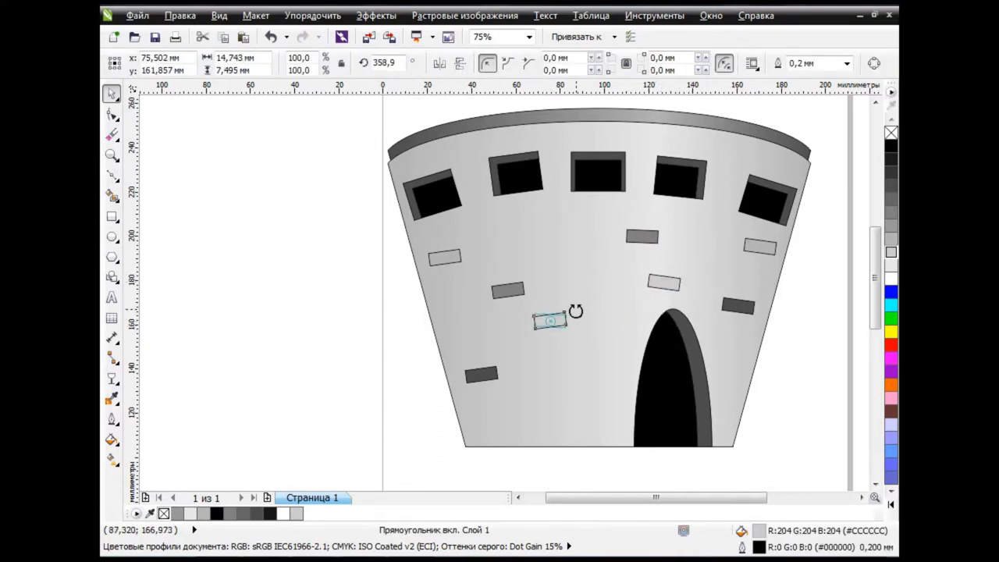
key(Escape)
click(565, 321)
key(Escape)
double_click(668, 286)
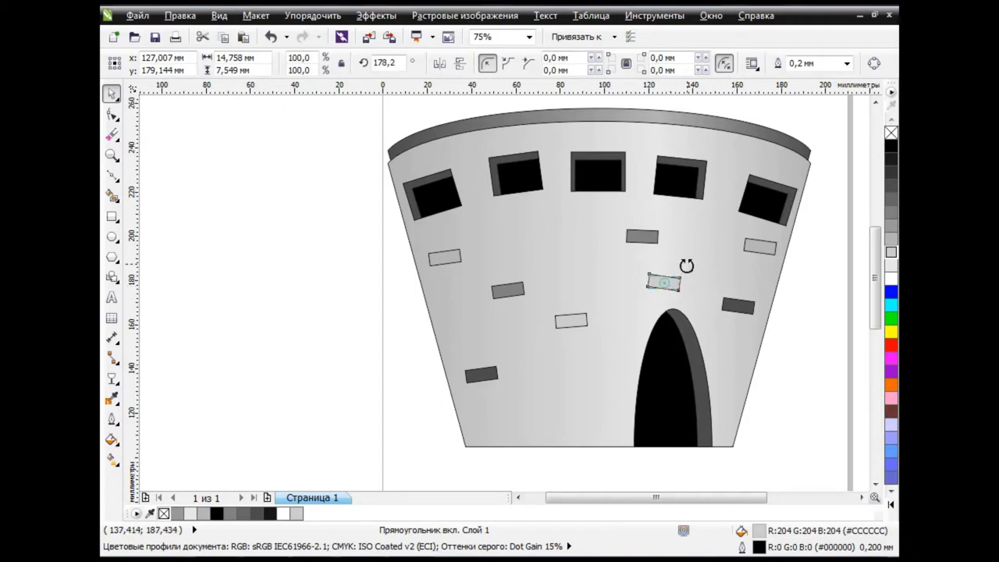
drag(687, 263, 688, 268)
key(Escape)
scroll(606, 318, down, 2)
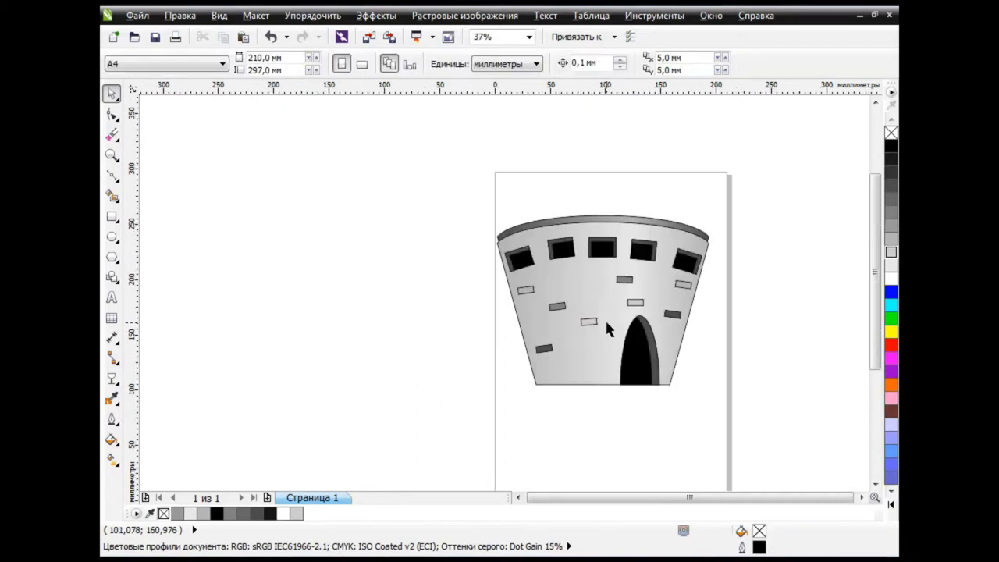
Lasso-select and group the tower's wall bricks, then group its row of windows
click(860, 497)
click(115, 99)
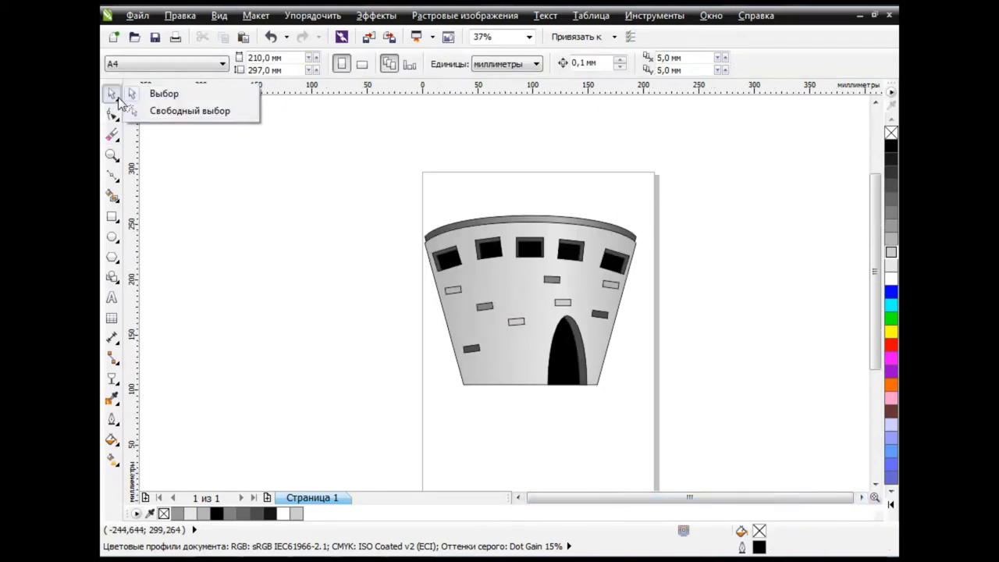
click(172, 114)
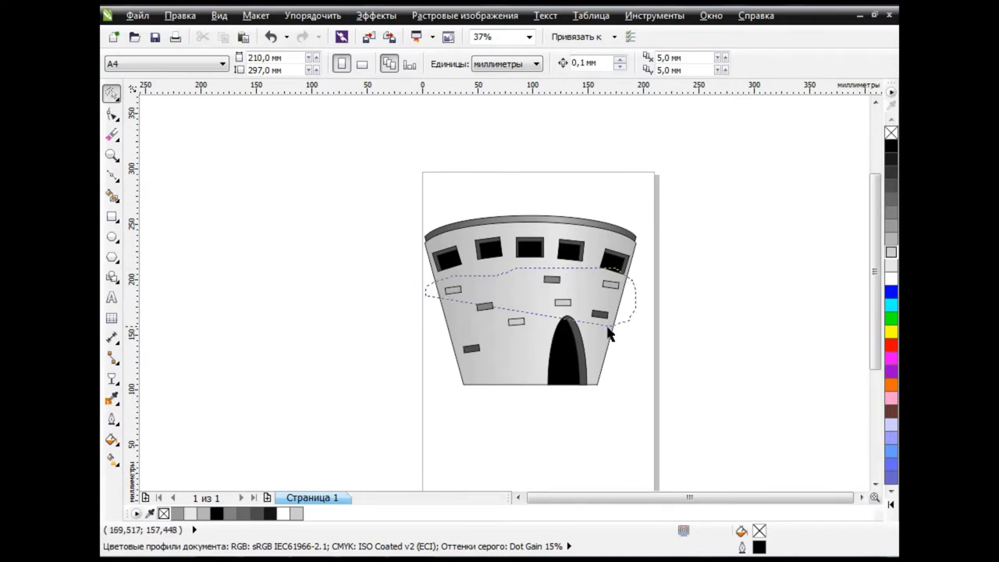
drag(610, 333, 513, 341)
key(ctrl+g)
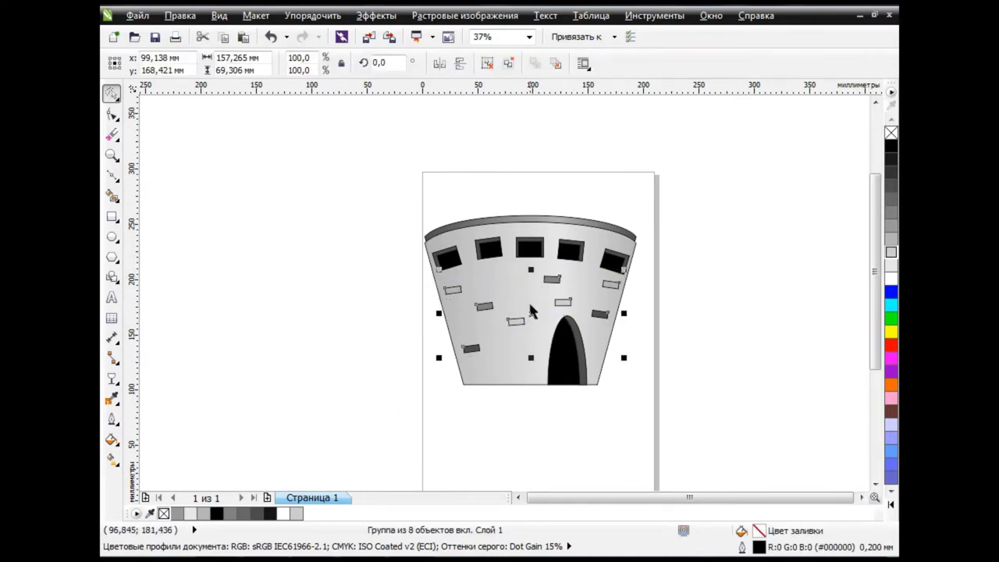
drag(536, 307, 601, 172)
key(ctrl+z)
click(287, 306)
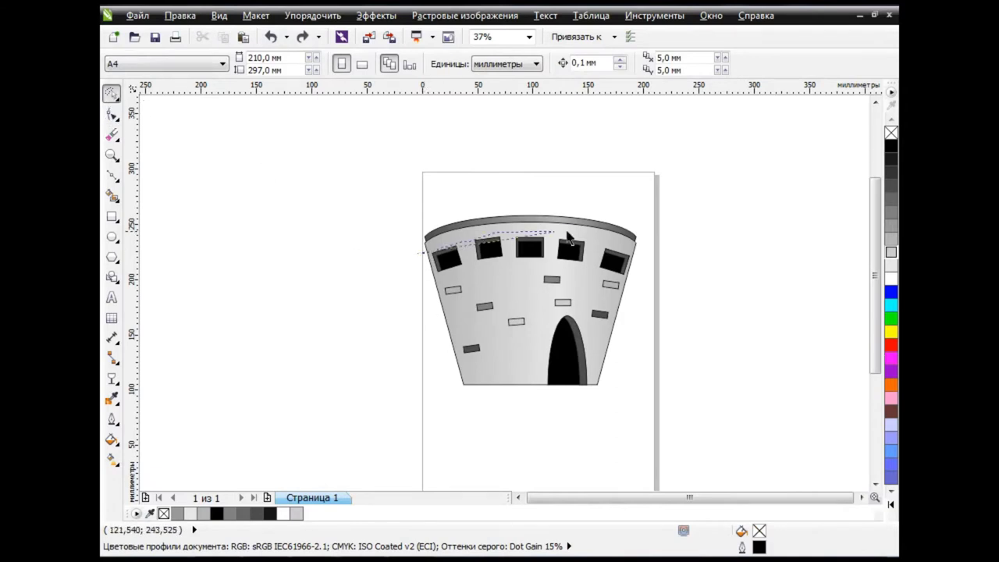
drag(566, 232, 625, 281)
drag(448, 279, 422, 254)
key(ctrl+g)
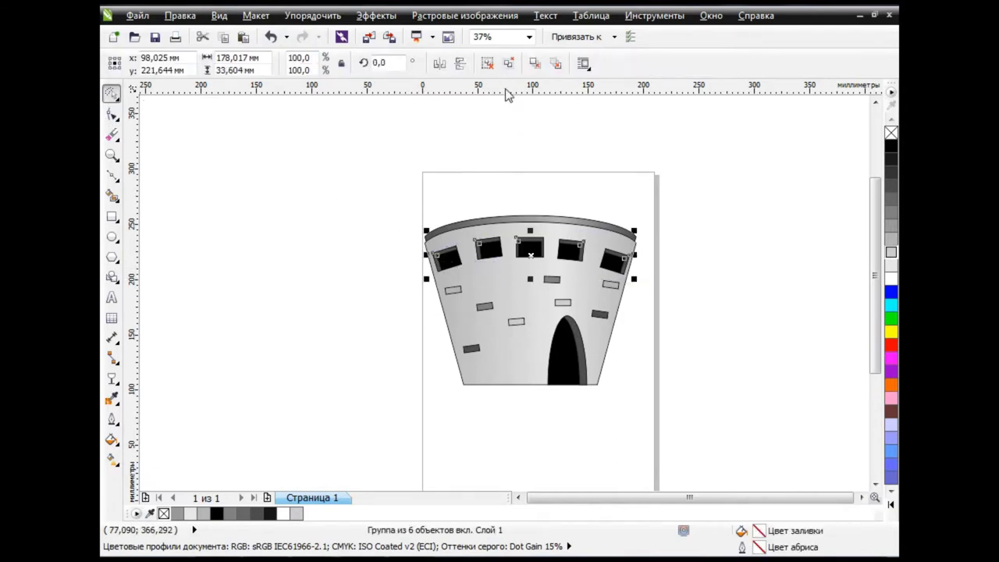
click(346, 299)
Marquee-select every part of the tower and move it lower on the page
click(512, 294)
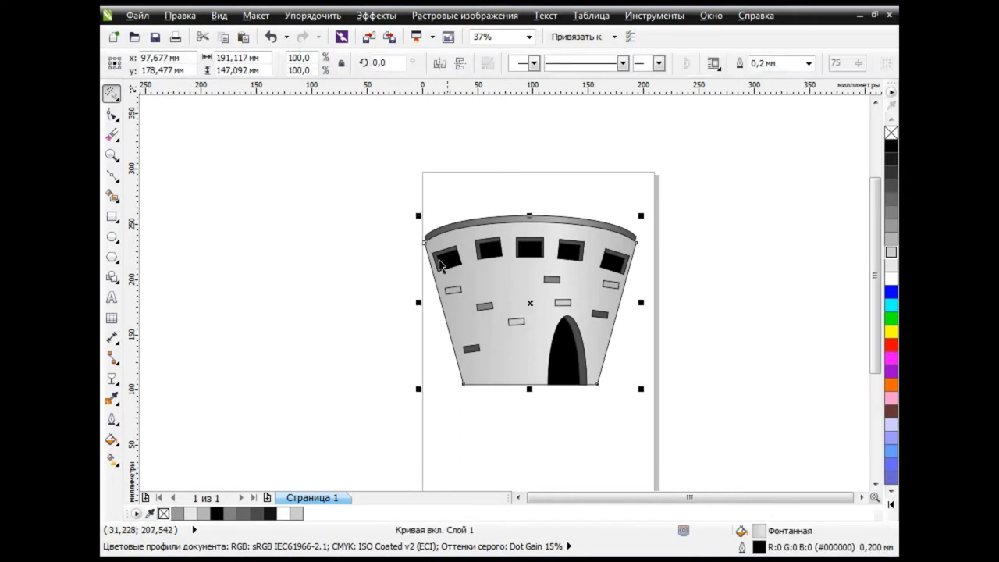
click(729, 419)
click(111, 93)
click(163, 93)
drag(322, 186, 676, 419)
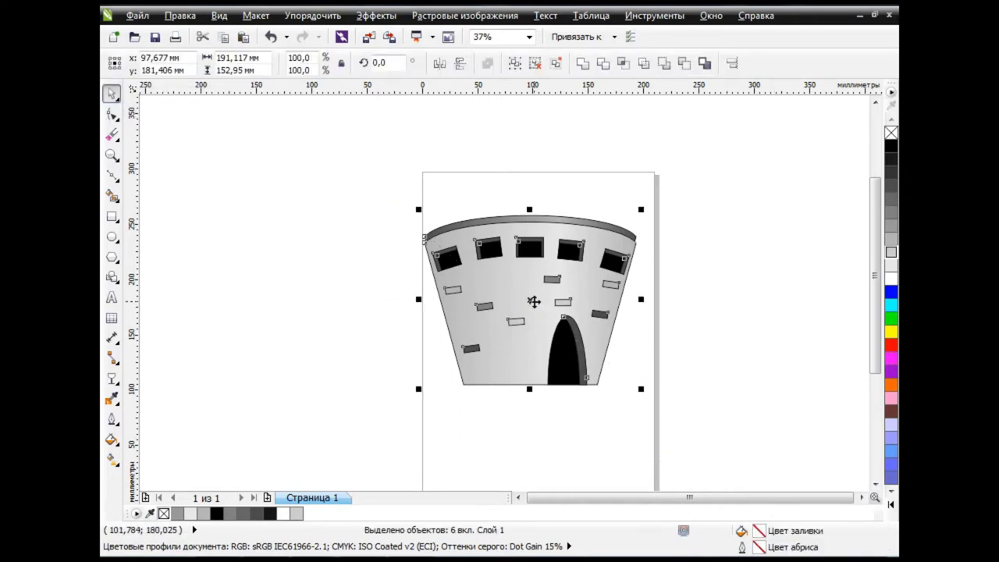
mouse_move(530, 298)
mouse_down()
mouse_move(528, 388)
mouse_move(527, 239)
mouse_up()
Paste a tower copy behind the original, shrink it, and rest it on top
click(223, 37)
click(242, 37)
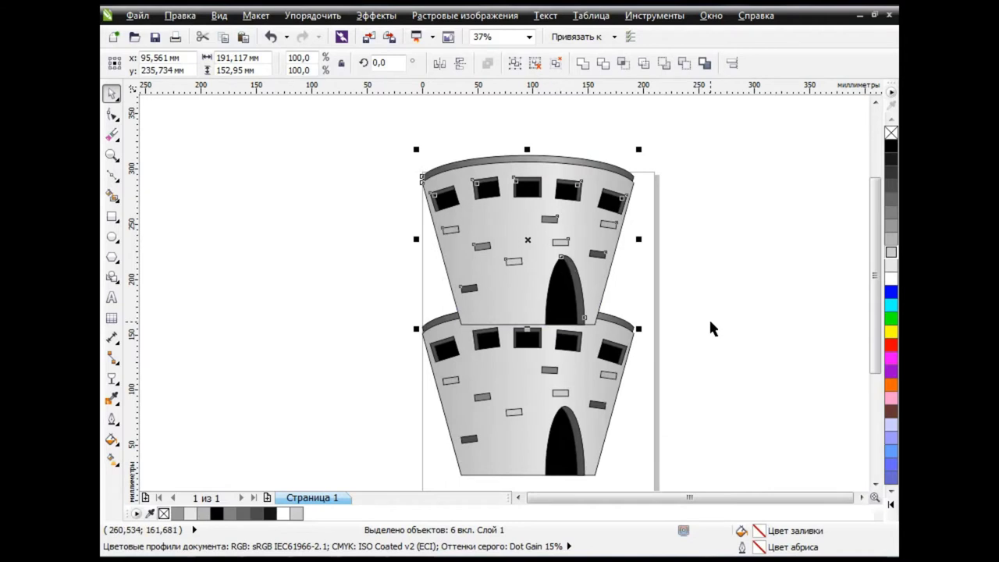
key(shift+Page_Down)
drag(638, 150, 620, 162)
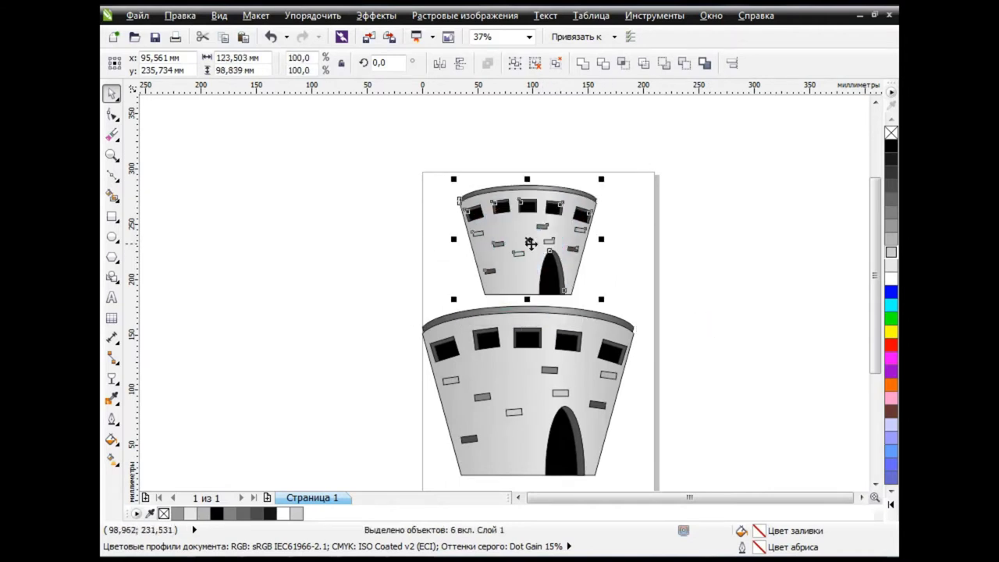
drag(529, 232, 528, 267)
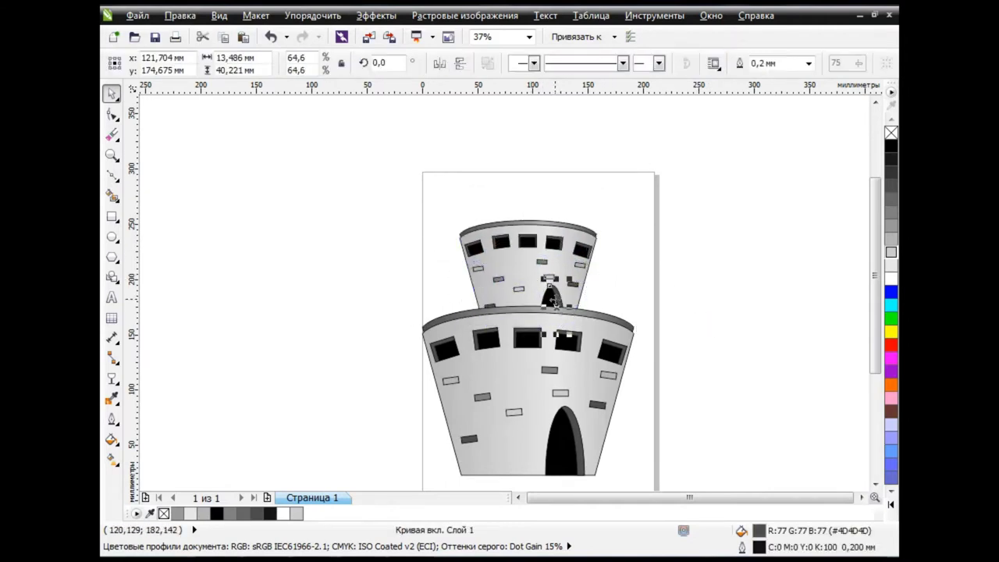
click(704, 312)
Delete one window from the upper tier, leaving three
click(492, 310)
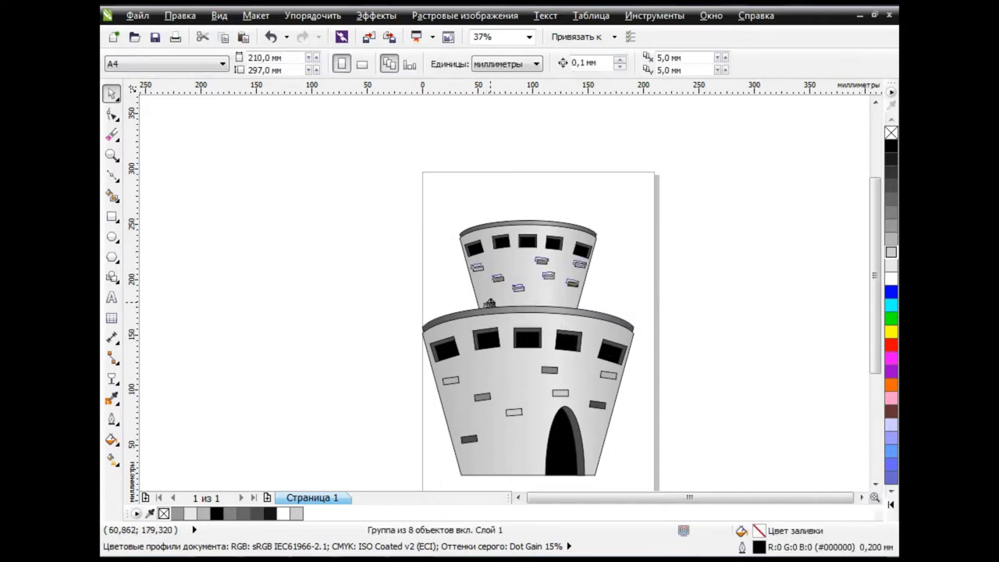
key(Delete)
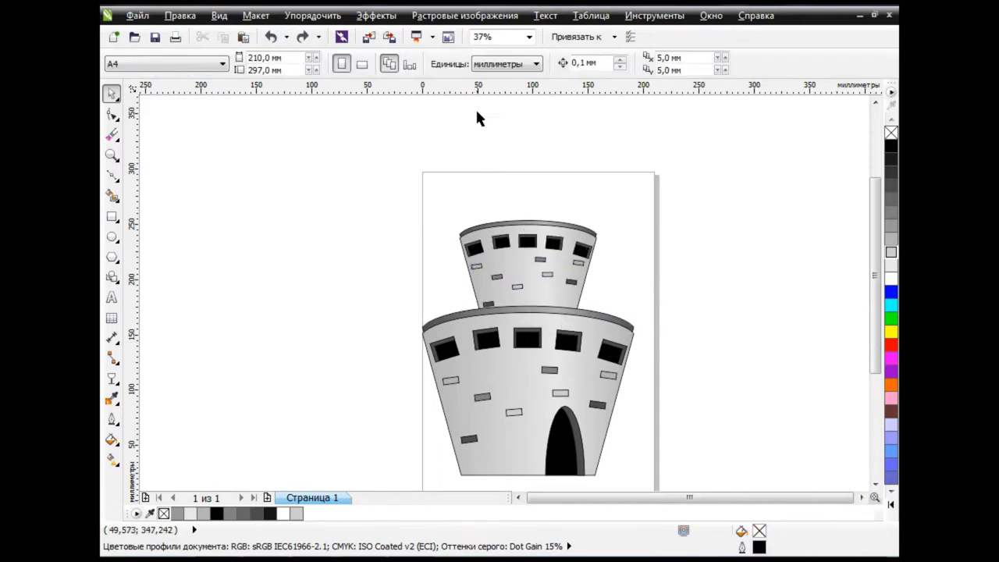
key(ctrl+z)
key(Delete)
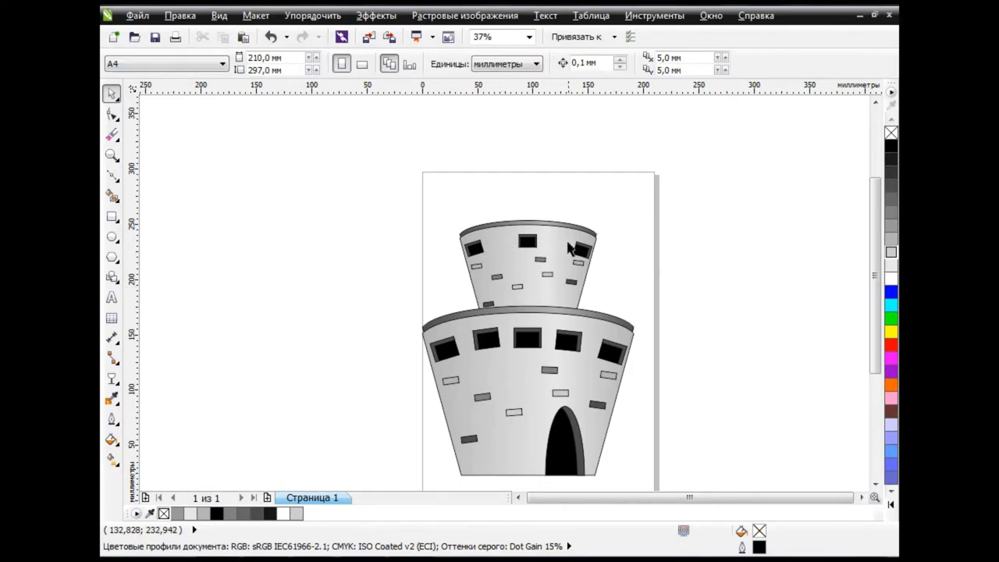
Copy the upper tower body and shrink it into a slightly tilted battlement cup
drag(568, 242, 743, 186)
click(768, 209)
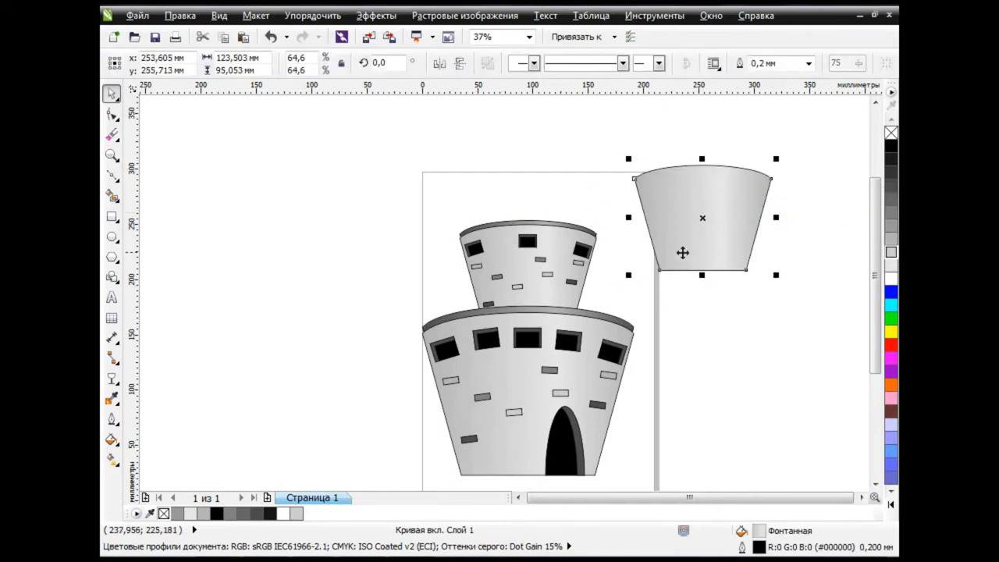
mouse_move(774, 278)
mouse_down()
mouse_move(613, 200)
mouse_move(579, 221)
mouse_move(603, 212)
mouse_up()
click(579, 221)
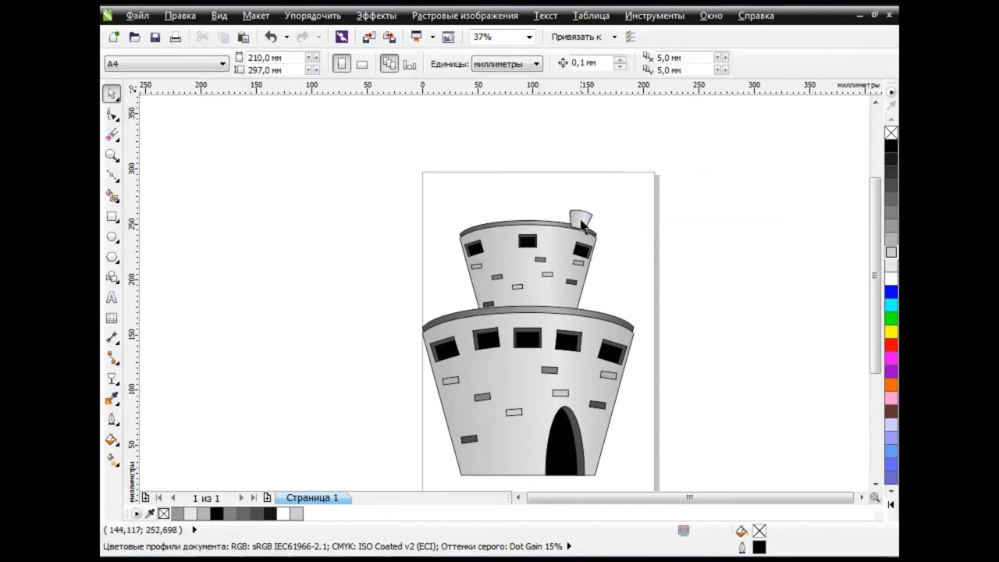
click(684, 259)
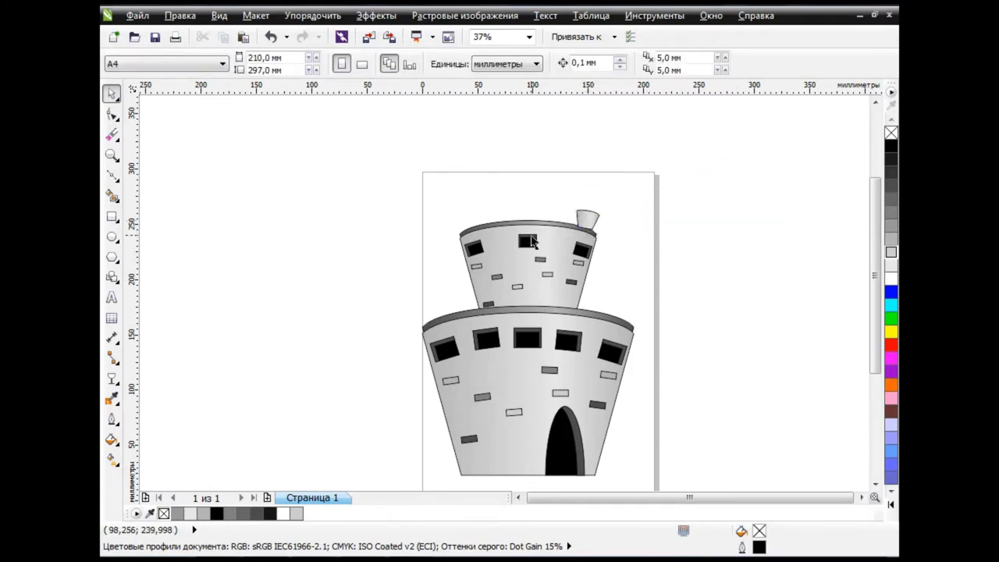
scroll(528, 239, up, 2)
click(642, 196)
click(642, 196)
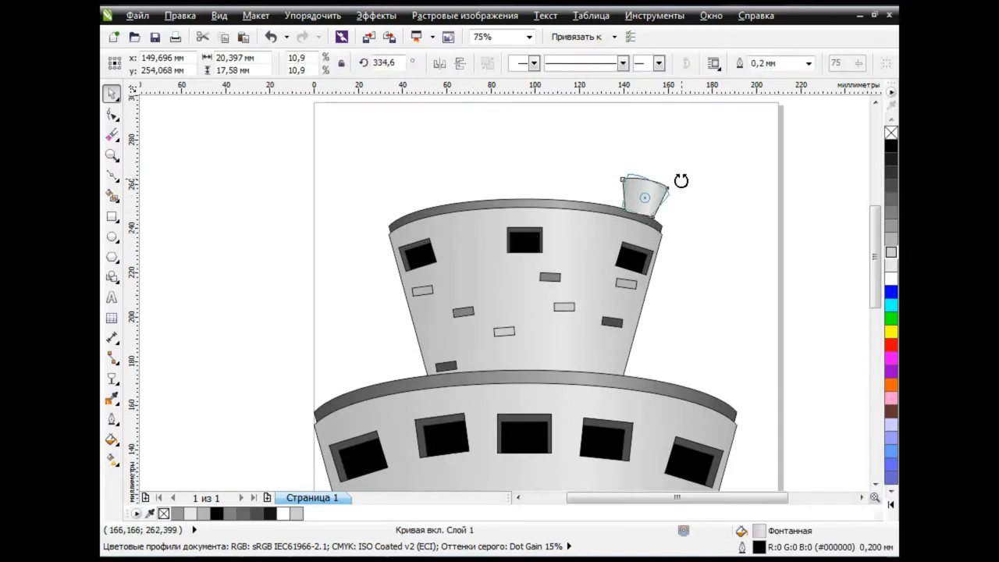
drag(679, 177, 678, 175)
click(645, 199)
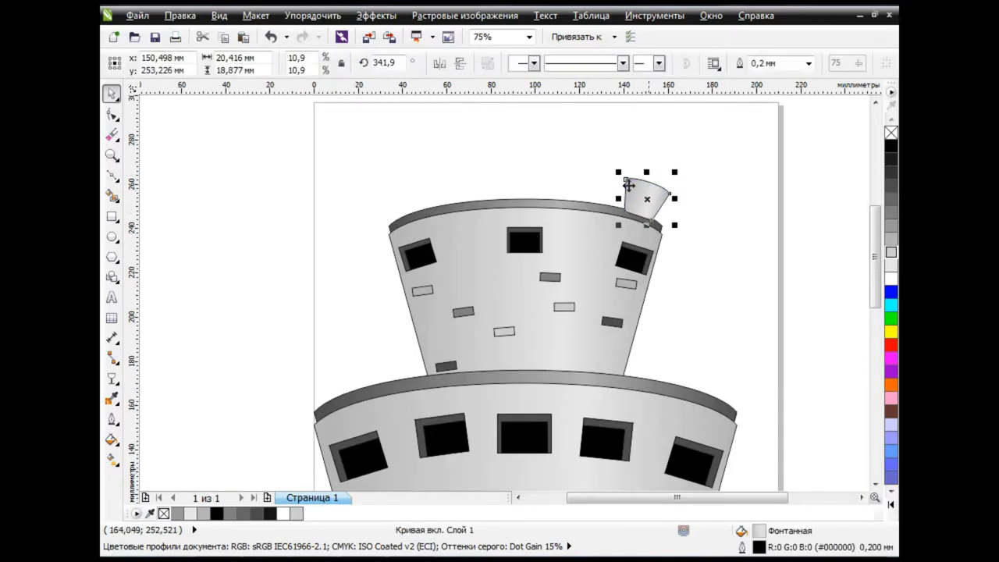
Duplicate and mirror the cup, placing the copy at the tower's left end
click(223, 36)
click(243, 37)
click(440, 63)
drag(643, 201, 397, 201)
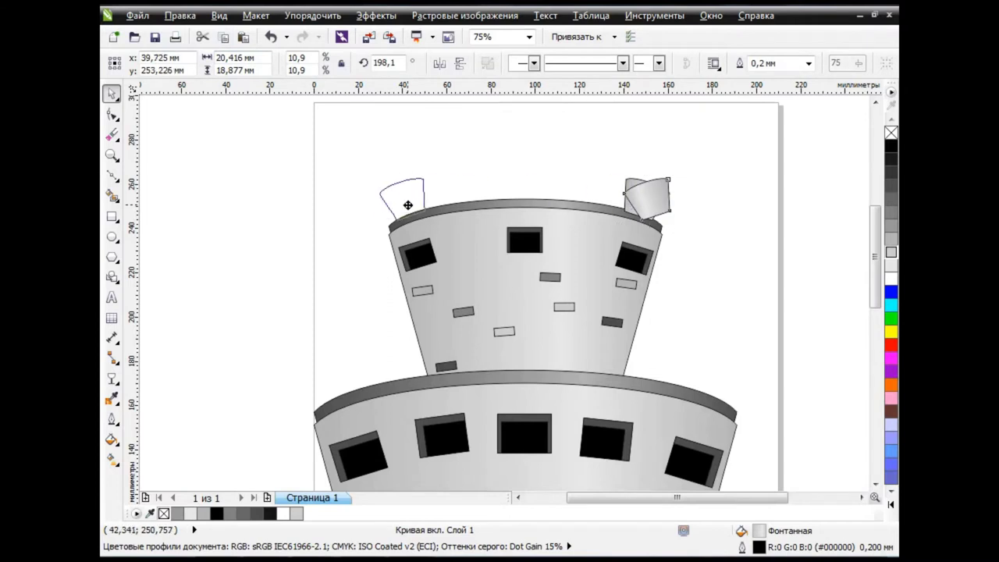
click(771, 307)
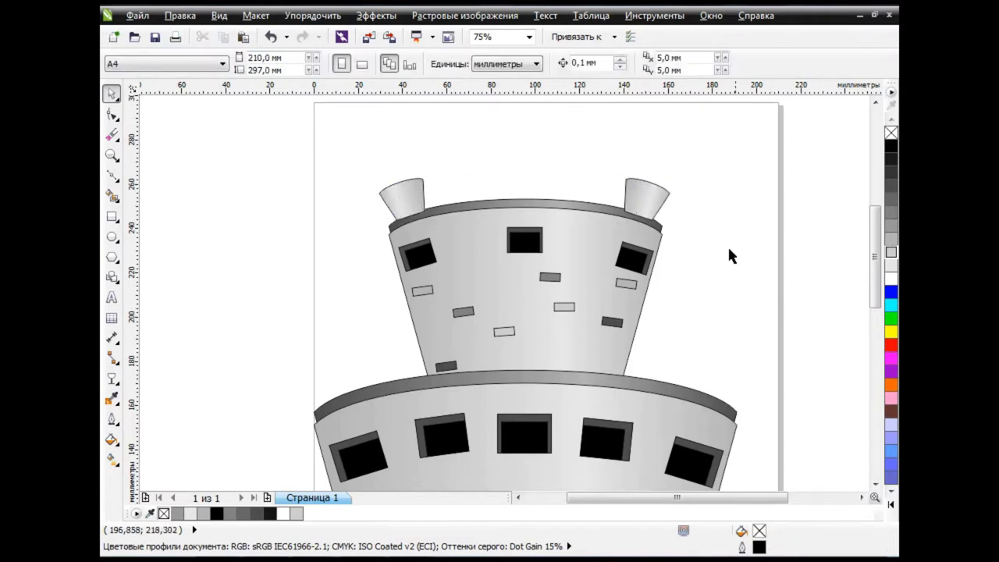
click(652, 202)
Copy the right cup toward the middle and rotate it nearly upright
drag(650, 196, 591, 188)
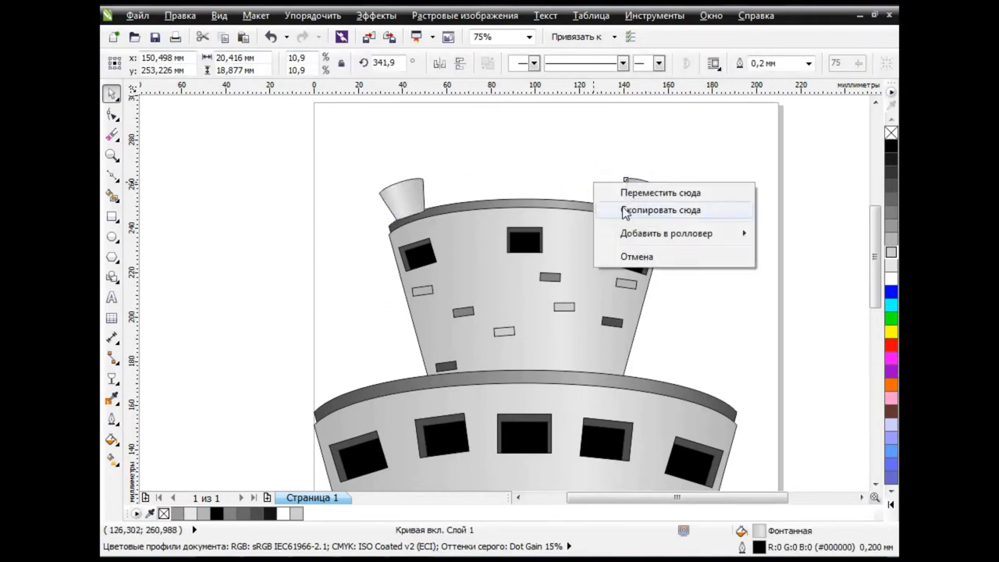
click(647, 207)
click(590, 185)
drag(614, 156, 619, 166)
key(Escape)
double_click(590, 186)
click(719, 201)
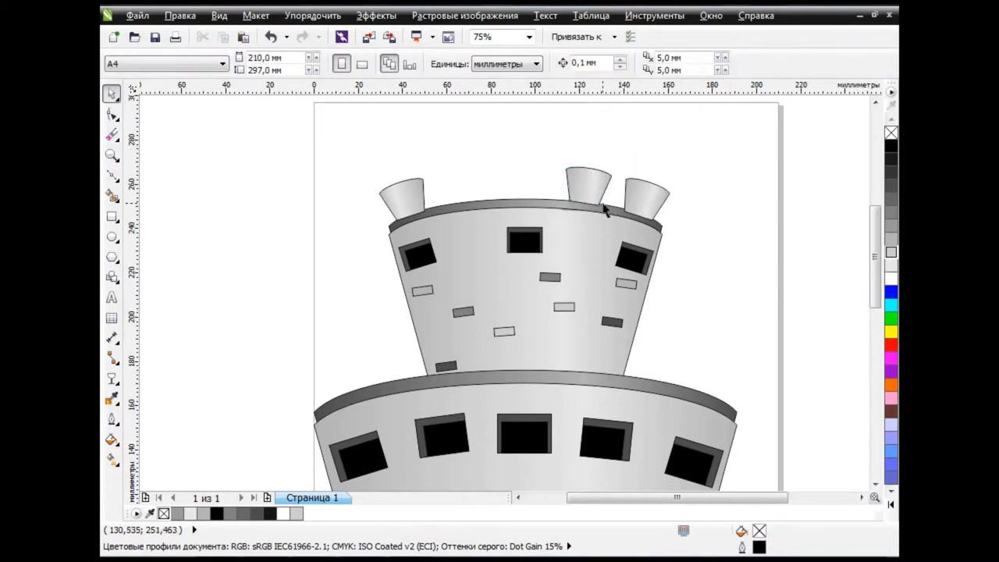
double_click(589, 184)
drag(616, 162, 599, 164)
click(586, 190)
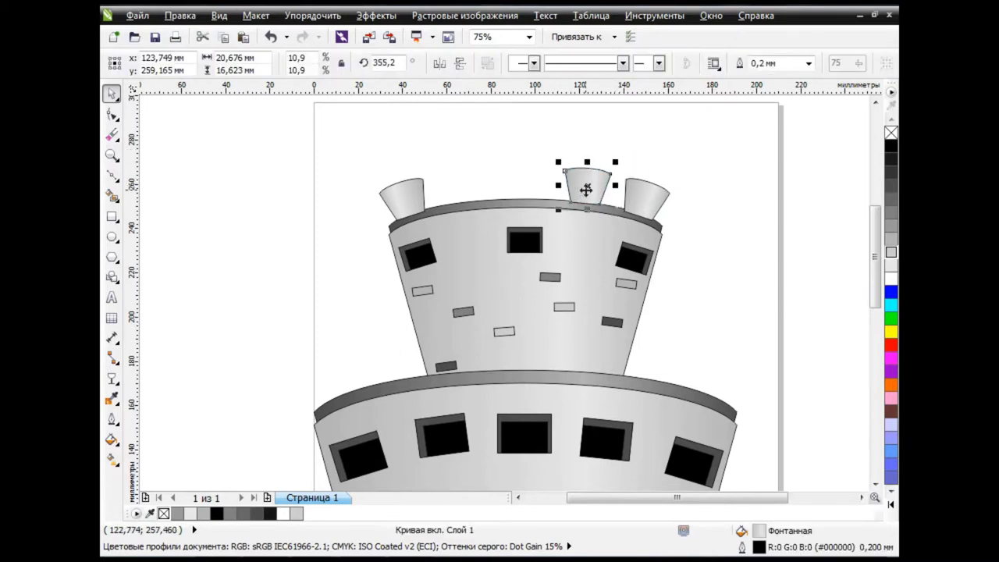
Add a mirrored cup second from left and a 0° upright cup in the middle gap
click(243, 36)
click(440, 62)
drag(586, 187, 469, 189)
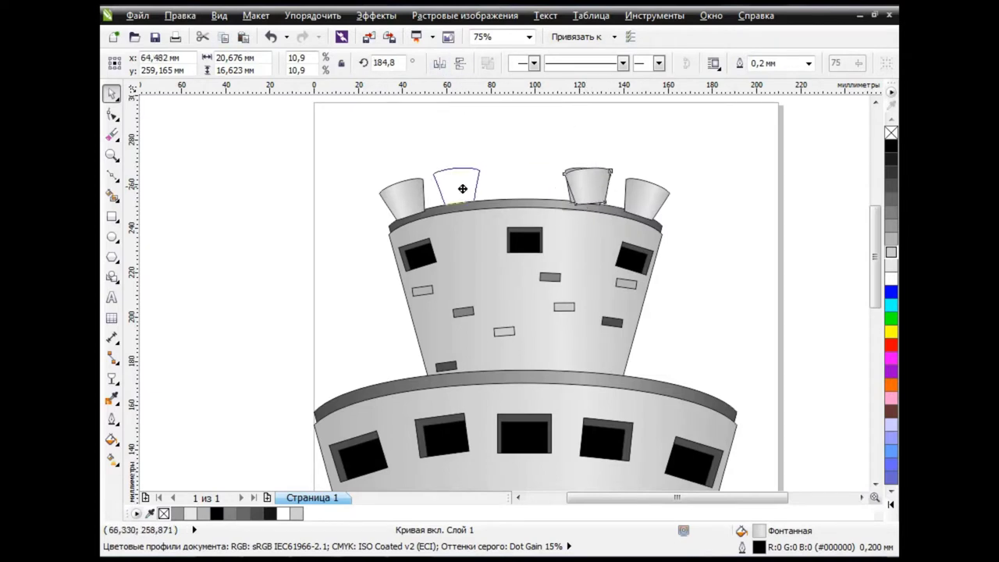
click(594, 186)
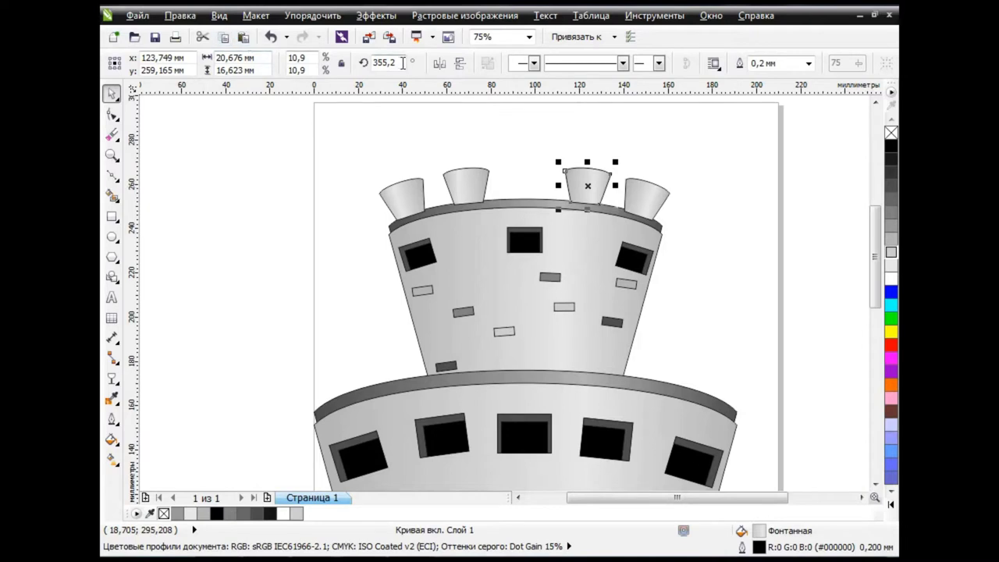
text(0)
key(Return)
drag(587, 186, 527, 186)
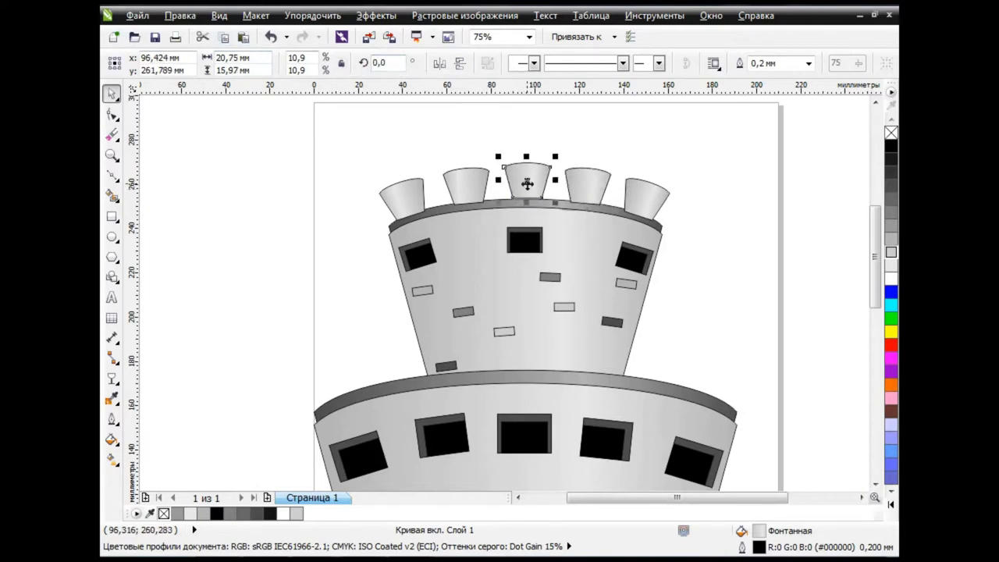
Marquee-select all five battlement cups and group them with Ctrl+G
drag(330, 139, 701, 230)
key(ctrl+g)
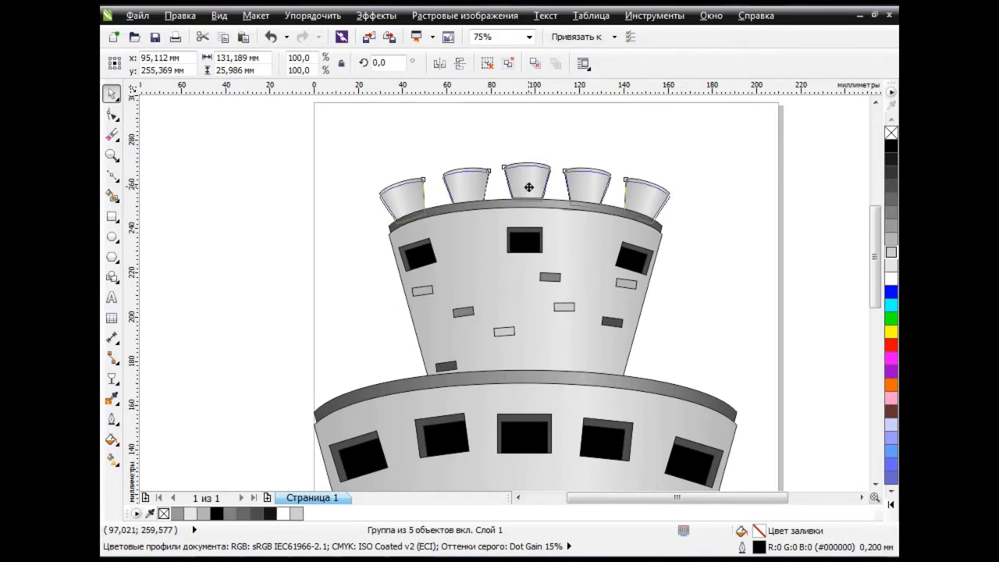
click(751, 268)
scroll(539, 275, down, 2)
mouse_move(866, 260)
mouse_down()
mouse_move(869, 297)
mouse_move(875, 176)
mouse_up()
scroll(515, 359, up, 2)
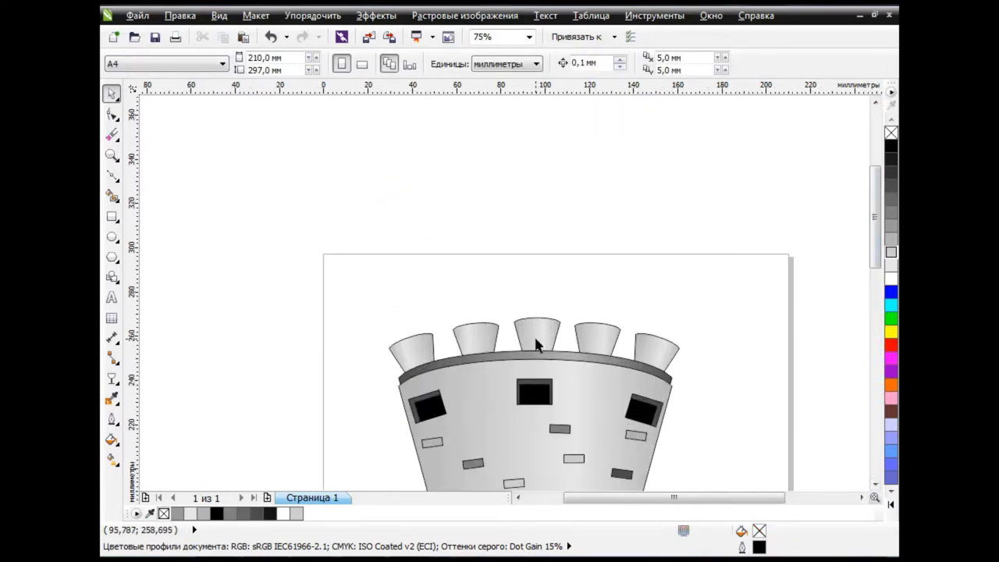
scroll(535, 335, down, 2)
Draw a thin rectangular pole above the upper tower and fill it black
click(119, 218)
mouse_move(525, 201)
mouse_down()
mouse_move(546, 357)
mouse_move(528, 356)
mouse_up()
drag(527, 277, 538, 273)
click(890, 146)
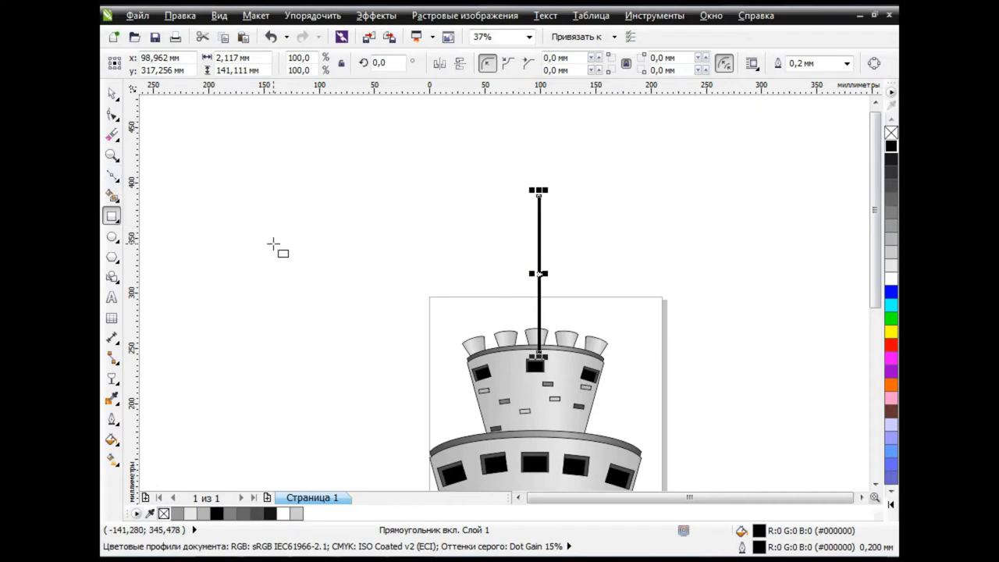
Draw a wide ellipse at the pole, Smart Fill its right half red, and delete the ellipse
click(112, 237)
drag(521, 194, 743, 232)
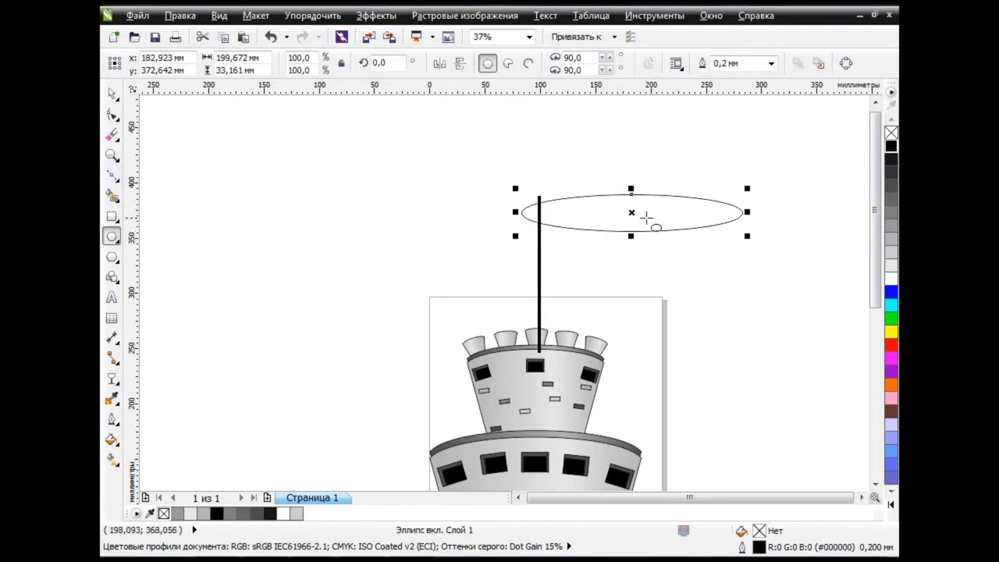
drag(635, 215, 547, 218)
click(110, 199)
click(304, 67)
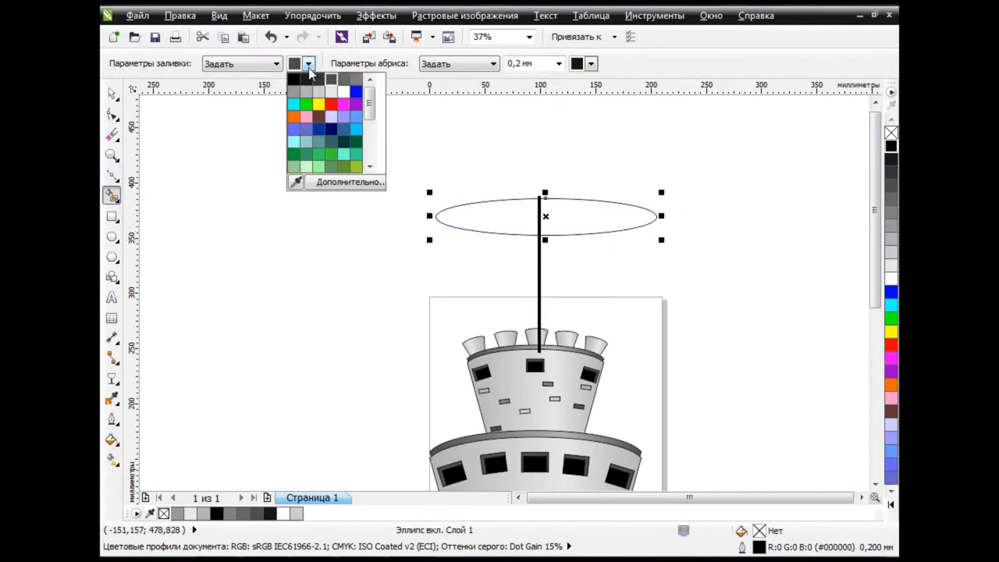
click(329, 81)
click(601, 217)
key(space)
key(Delete)
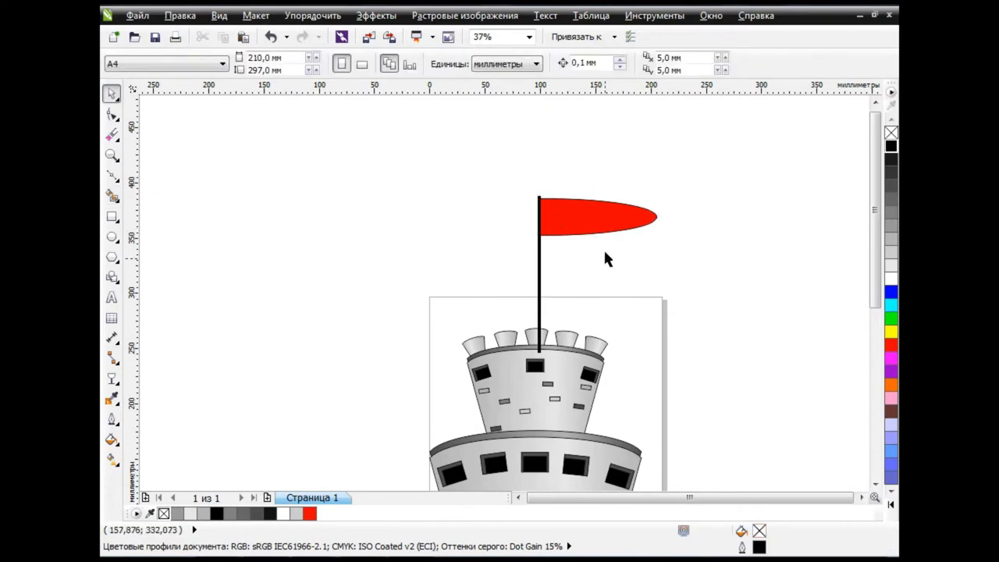
click(601, 221)
Delete the flag's top-left node and a bottom-edge node with the Shape tool
click(111, 114)
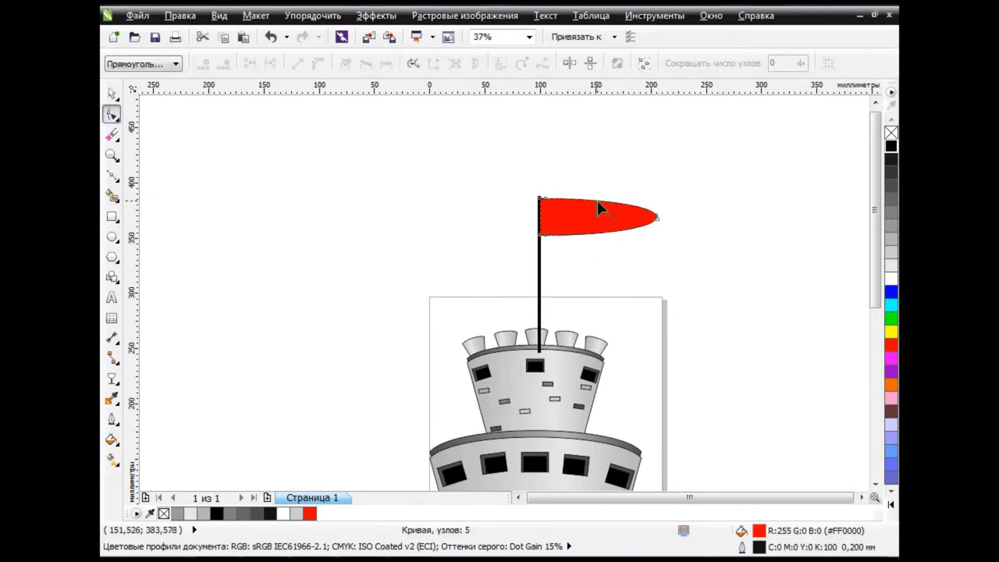
drag(597, 207, 616, 232)
key(ctrl+z)
scroll(576, 245, up, 5)
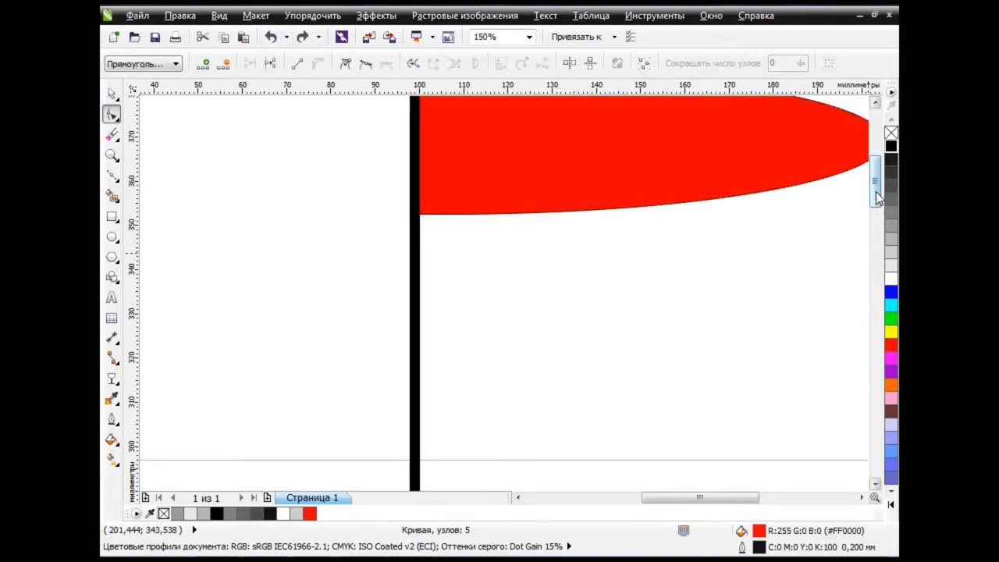
drag(876, 199, 875, 181)
key(Delete)
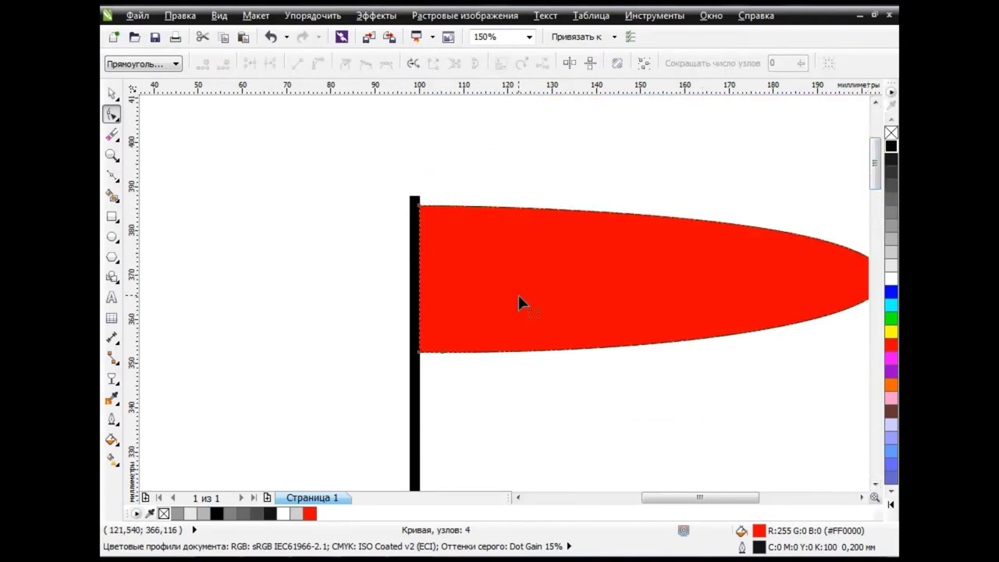
drag(650, 498, 659, 498)
key(Delete)
drag(330, 190, 847, 410)
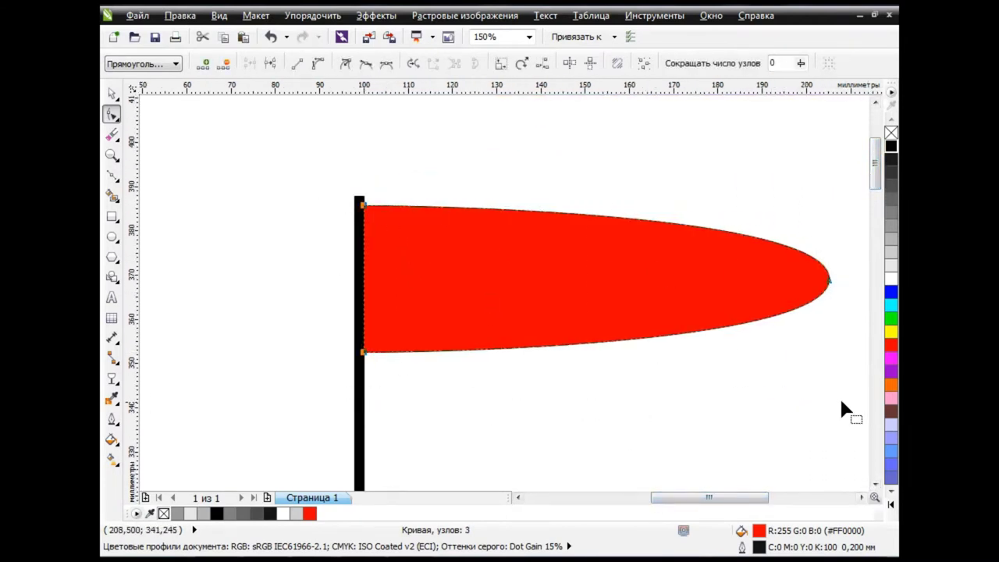
Convert the flag's segments to curves and bend its edges into a wave with a raised tip
click(346, 65)
click(363, 206)
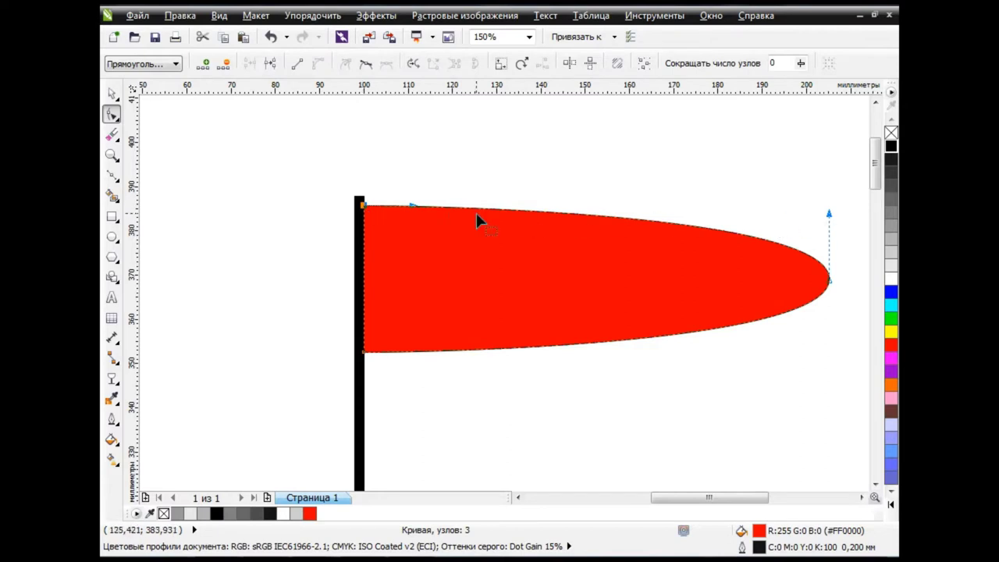
drag(412, 206, 459, 135)
drag(829, 214, 733, 328)
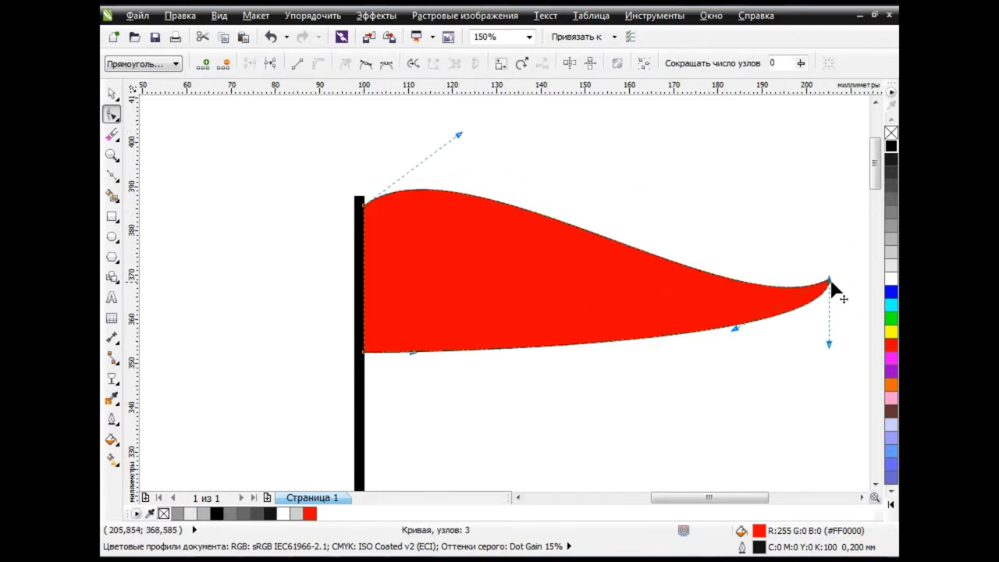
drag(831, 281, 846, 207)
drag(754, 257, 749, 377)
drag(849, 276, 827, 428)
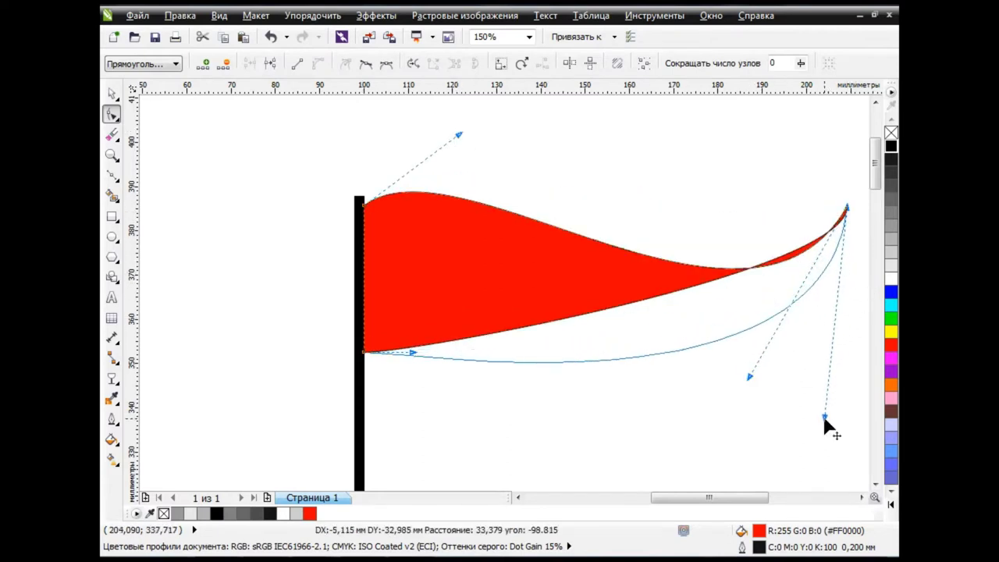
scroll(438, 385, down, 2)
scroll(383, 433, up, 1)
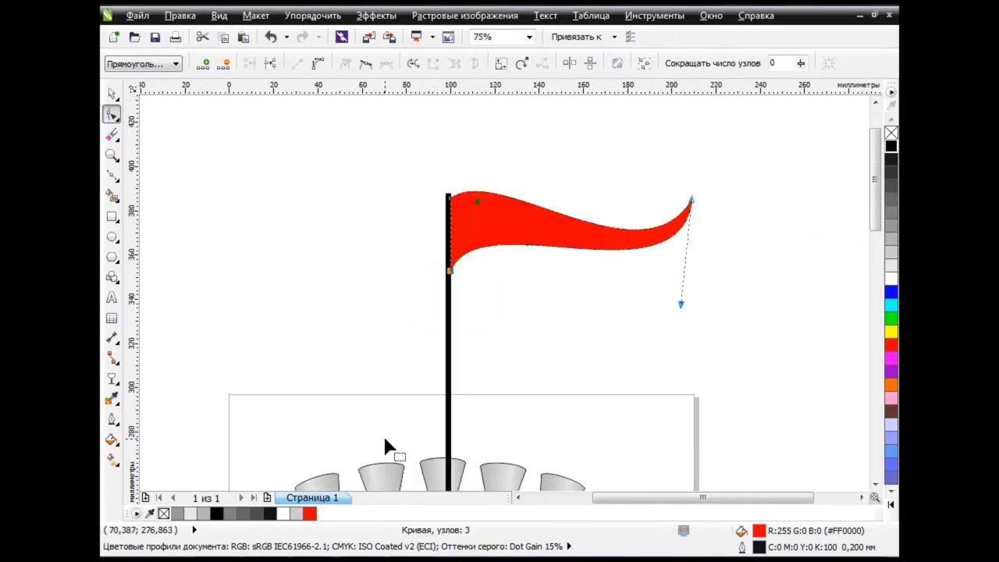
key(space)
Set up a custom red fountain fill with a darker red stop at 25%
click(115, 444)
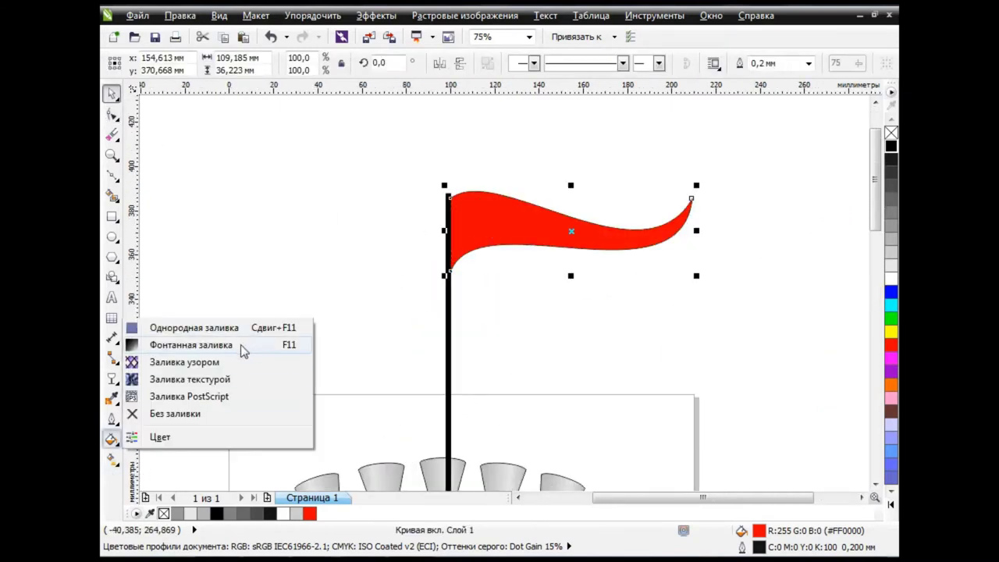
click(273, 283)
click(456, 265)
click(558, 289)
double_click(399, 309)
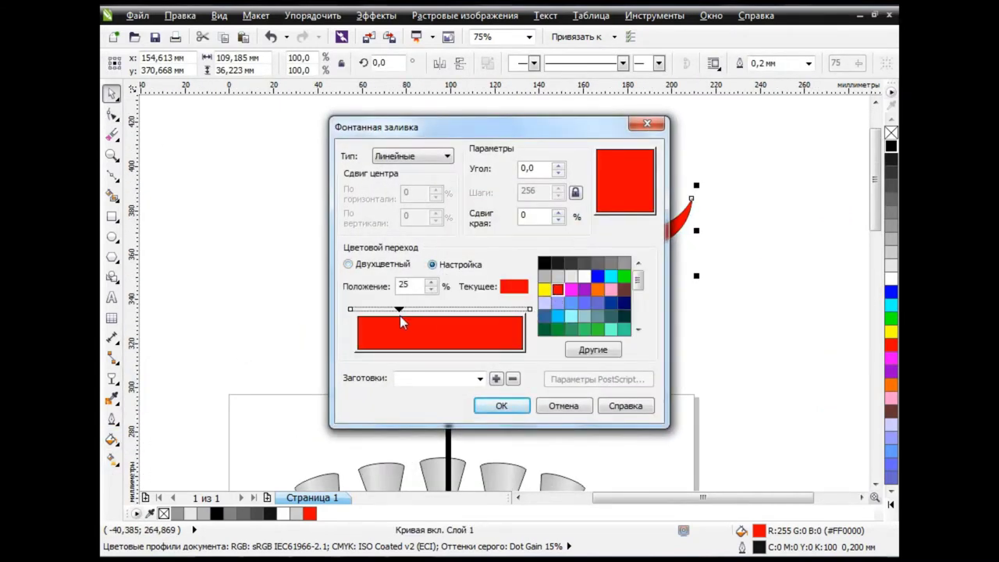
click(568, 263)
click(598, 263)
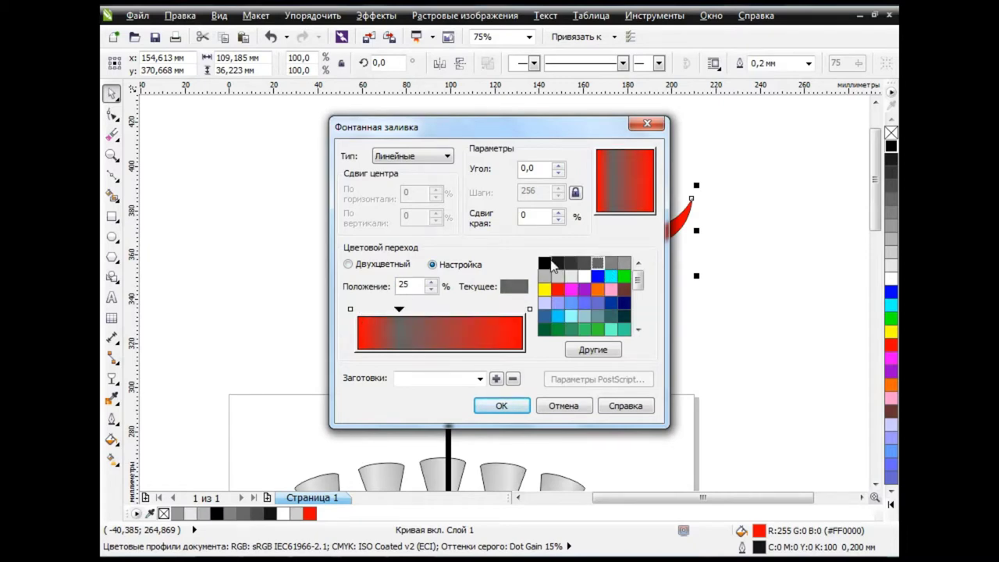
click(557, 290)
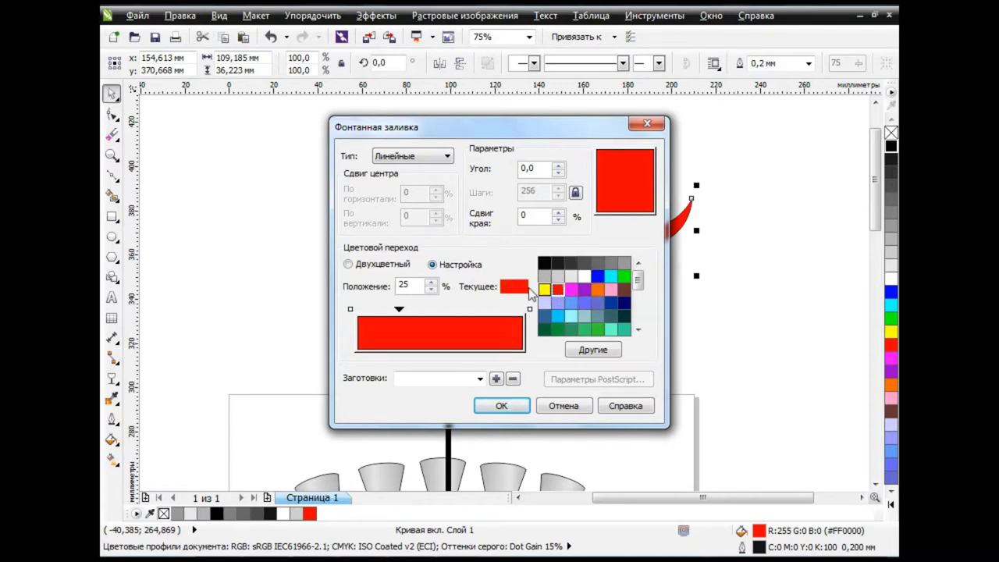
click(584, 351)
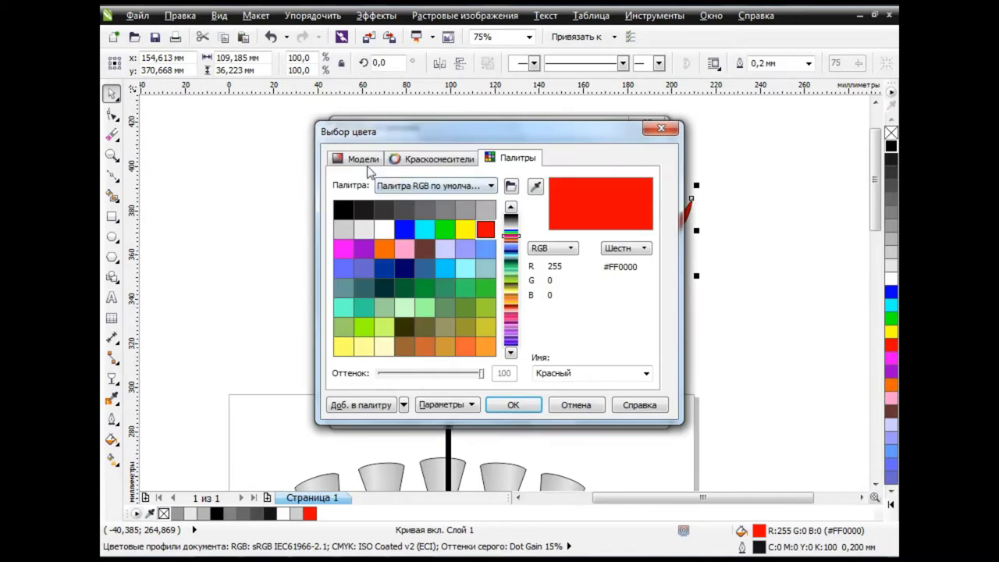
click(366, 161)
click(484, 306)
click(512, 404)
Add a dark red #660505 stop at 55% and apply the fountain fill to the flag
double_click(447, 309)
click(555, 289)
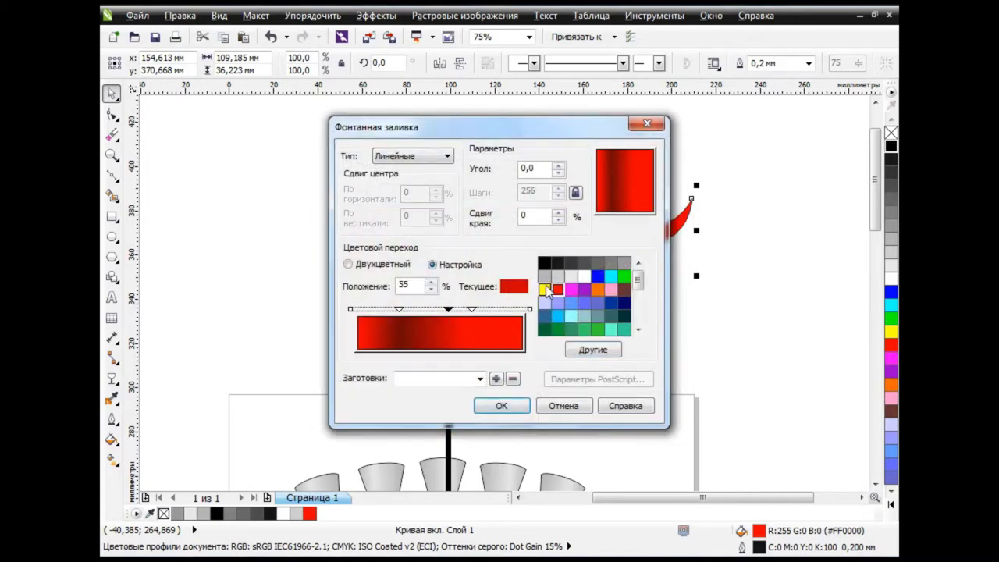
drag(471, 310, 485, 310)
click(582, 350)
click(357, 158)
click(490, 310)
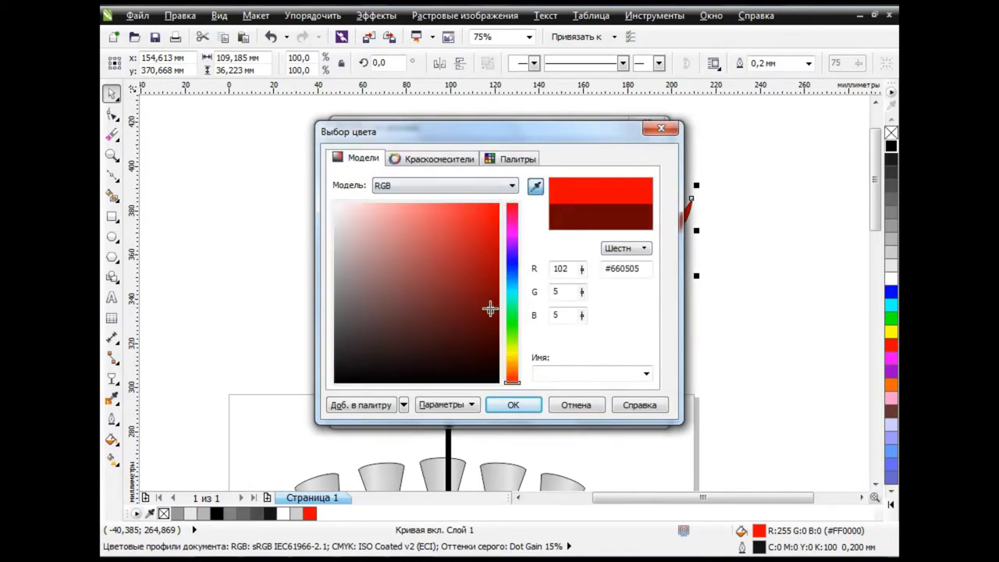
click(513, 405)
click(508, 405)
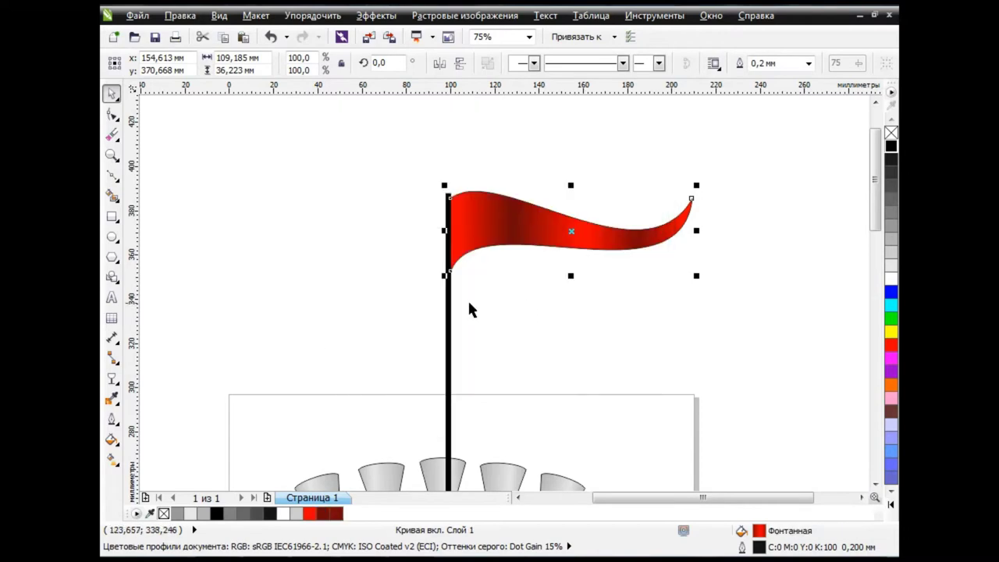
Adjust the flag's gradient nodes and end point with the Interactive Fill tool
click(113, 461)
click(472, 230)
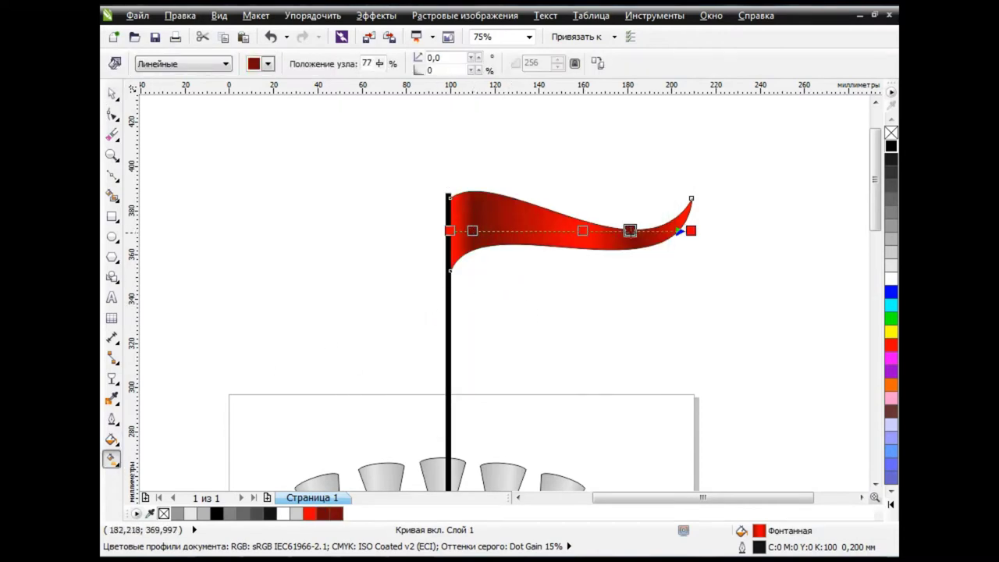
drag(690, 231, 684, 228)
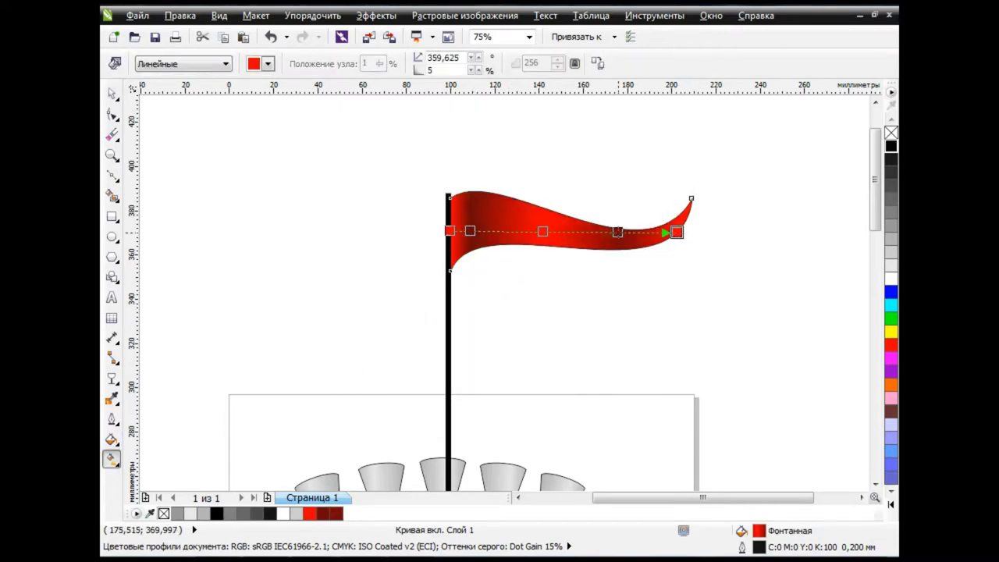
drag(622, 228, 631, 228)
key(space)
click(329, 229)
scroll(435, 399, down, 1)
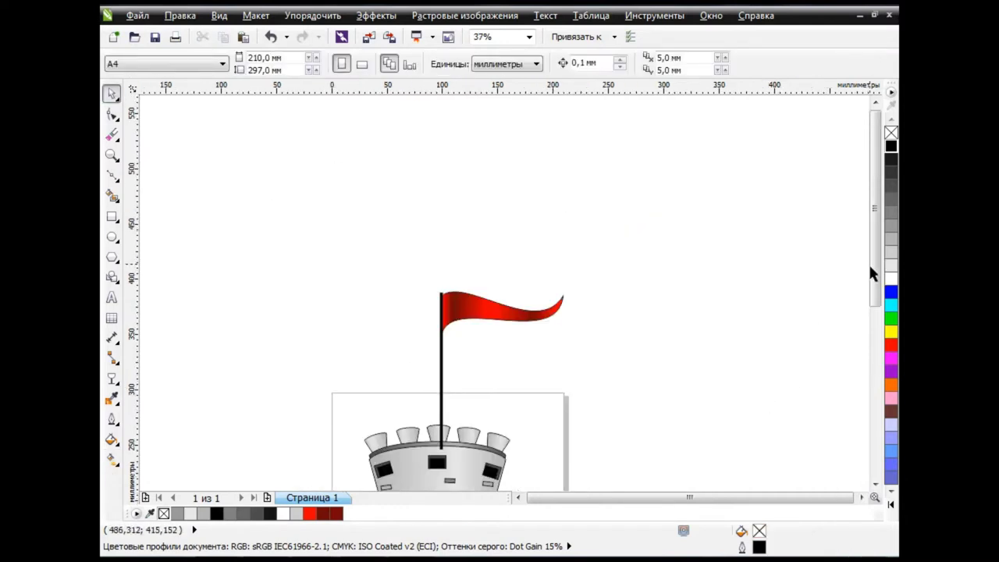
Send the flagpole back one level so it sits behind the tower top
drag(874, 266, 874, 303)
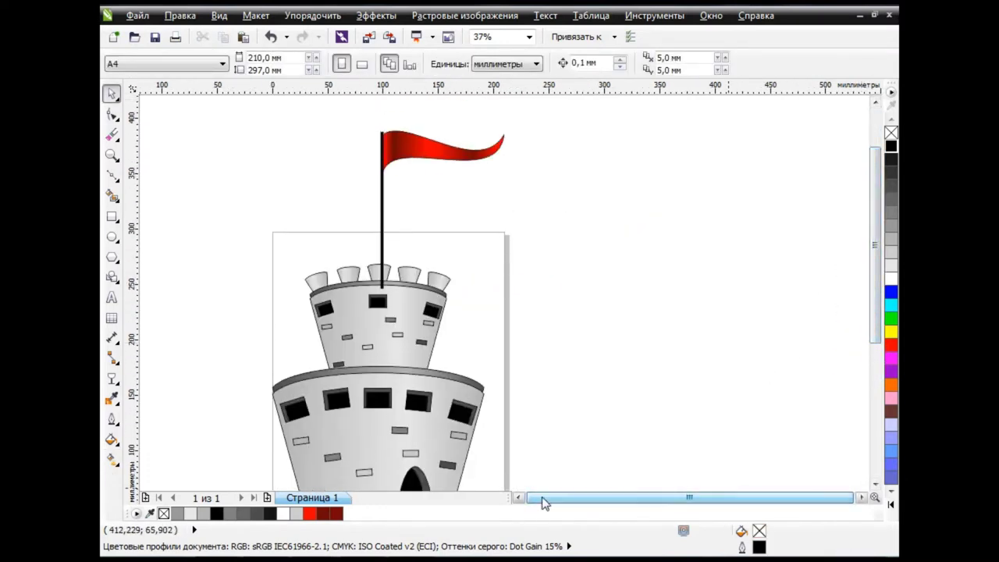
click(527, 226)
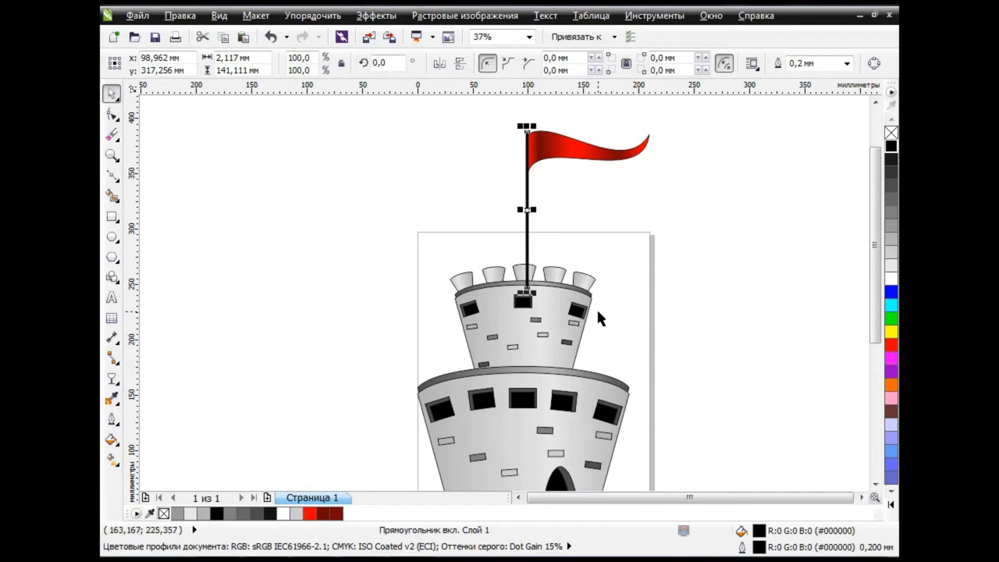
key(shift+Page_Down)
key(Escape)
scroll(533, 399, down, 2)
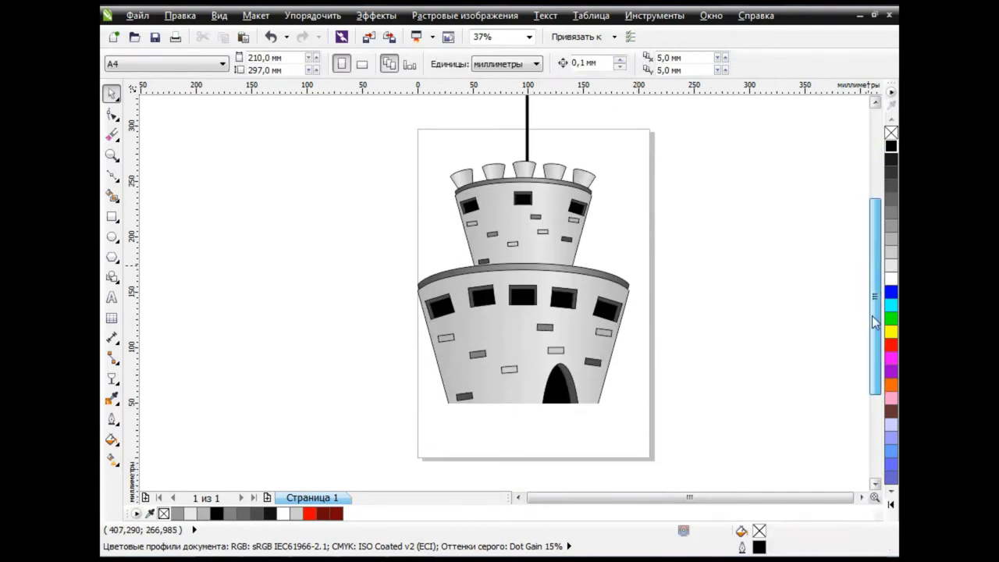
scroll(533, 399, up, 2)
scroll(732, 260, left, 3)
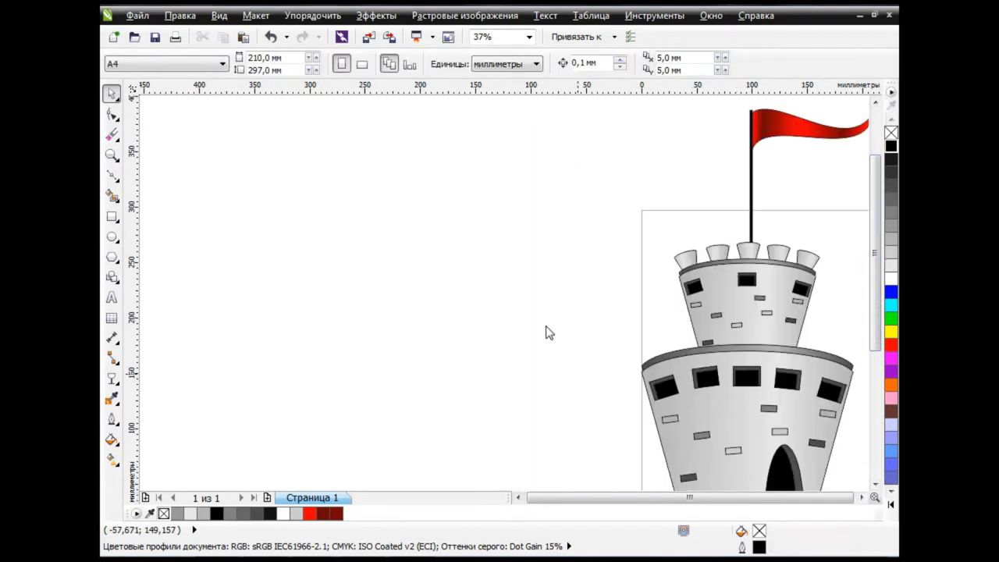
Draw a tall ellipse left of the castle plus a duplicate scaled to about 81.6%
click(112, 237)
mouse_move(431, 194)
mouse_down()
mouse_move(465, 326)
mouse_move(508, 335)
mouse_up()
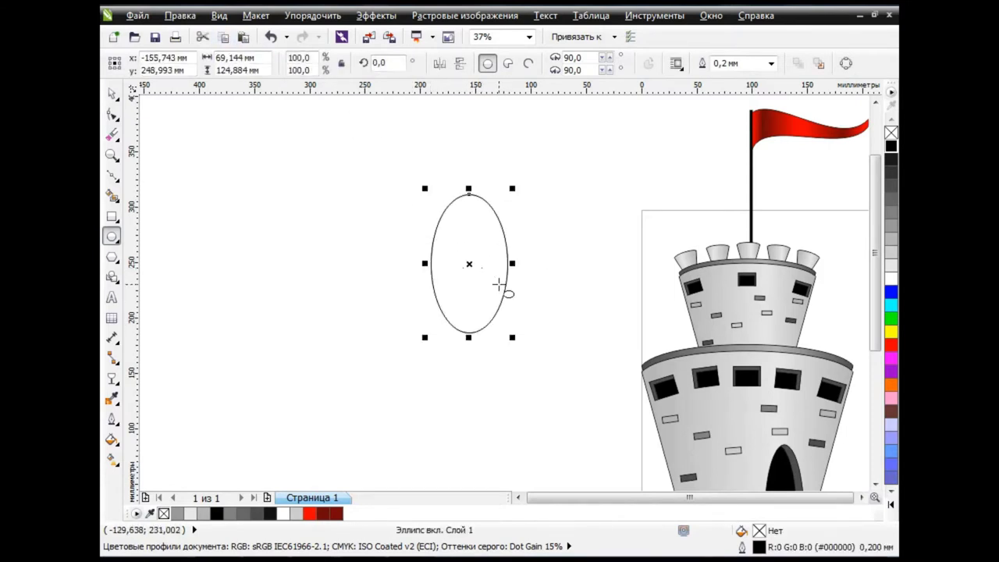
drag(470, 266, 477, 268)
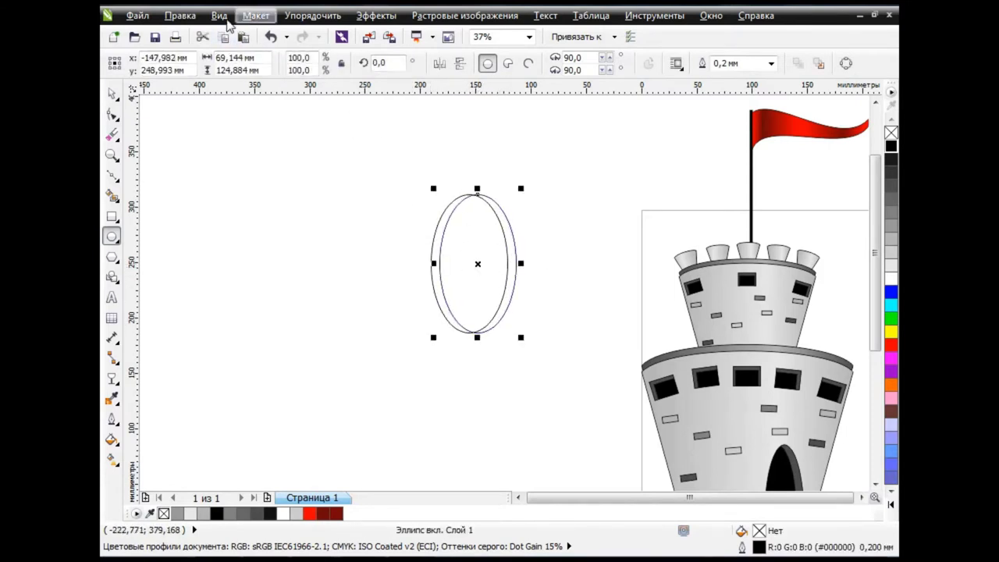
click(243, 38)
drag(521, 188, 515, 201)
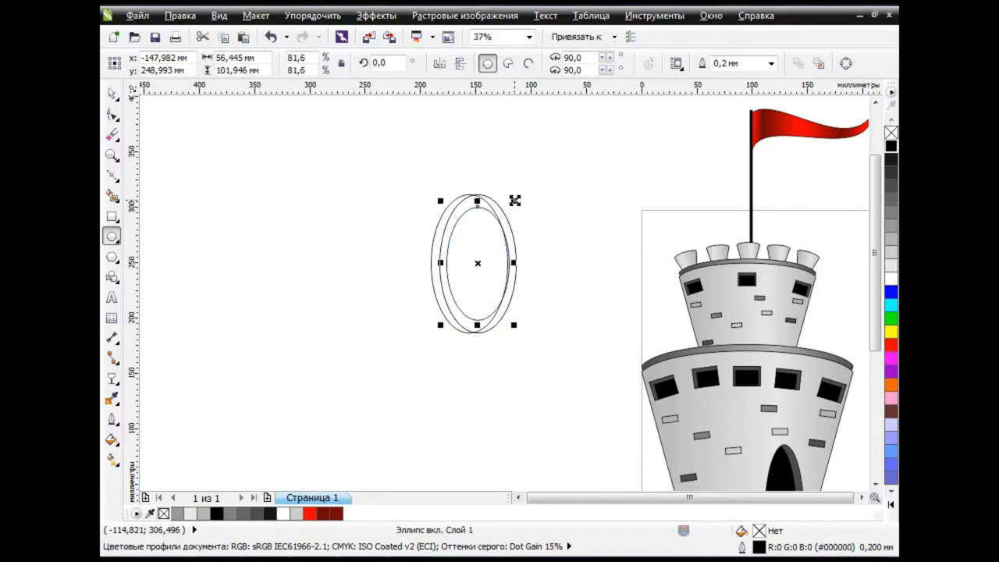
Draw a long rectangle extending left from the ellipse ring
key(space)
click(320, 263)
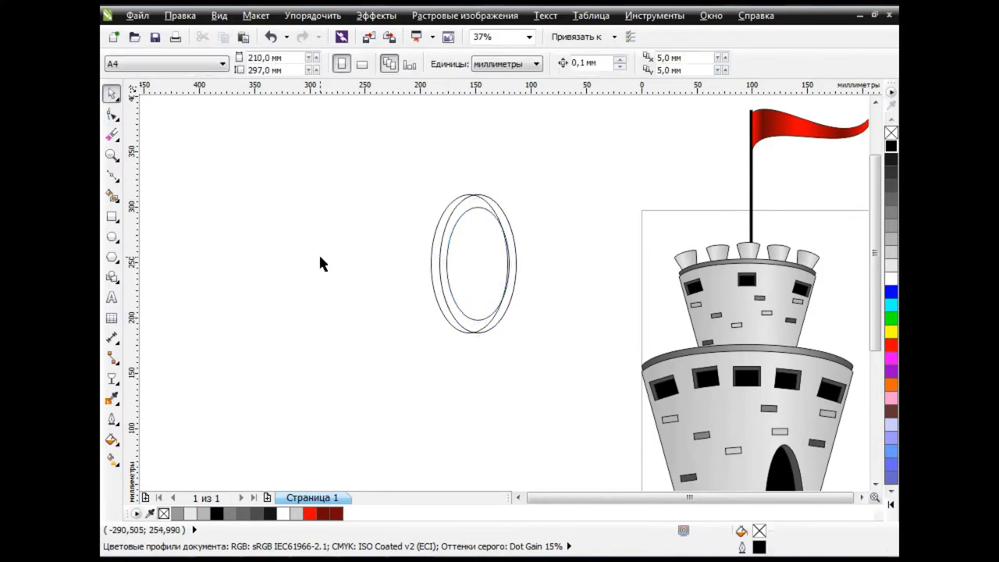
key(F6)
mouse_move(472, 193)
mouse_down()
mouse_move(240, 334)
mouse_move(213, 332)
mouse_up()
Node-edit the rectangle: pull out and round its left end, and bow its top and bottom edges
click(110, 115)
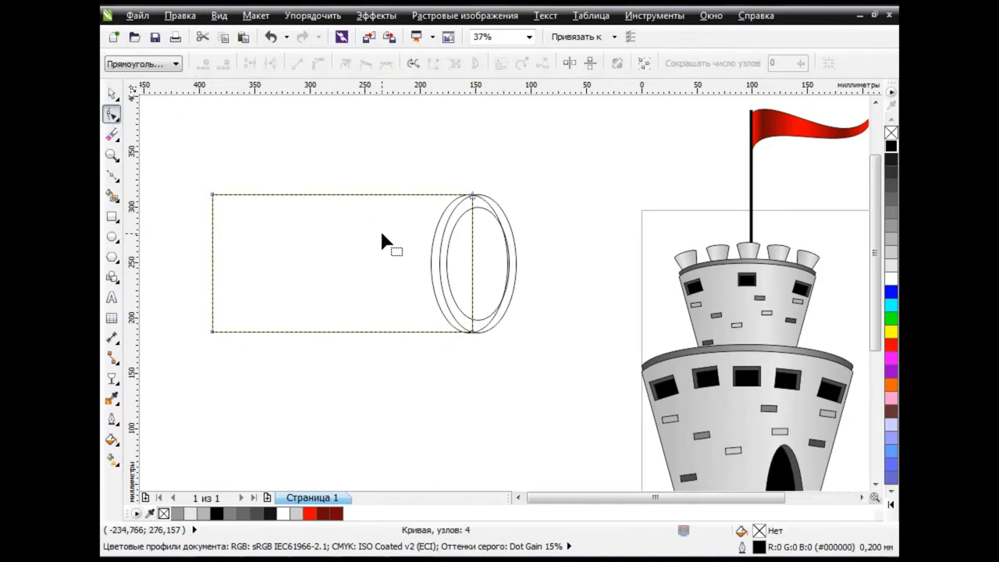
scroll(379, 228, down, 2)
drag(275, 206, 311, 295)
mouse_move(295, 247)
mouse_down()
mouse_move(247, 220)
mouse_move(226, 248)
mouse_up()
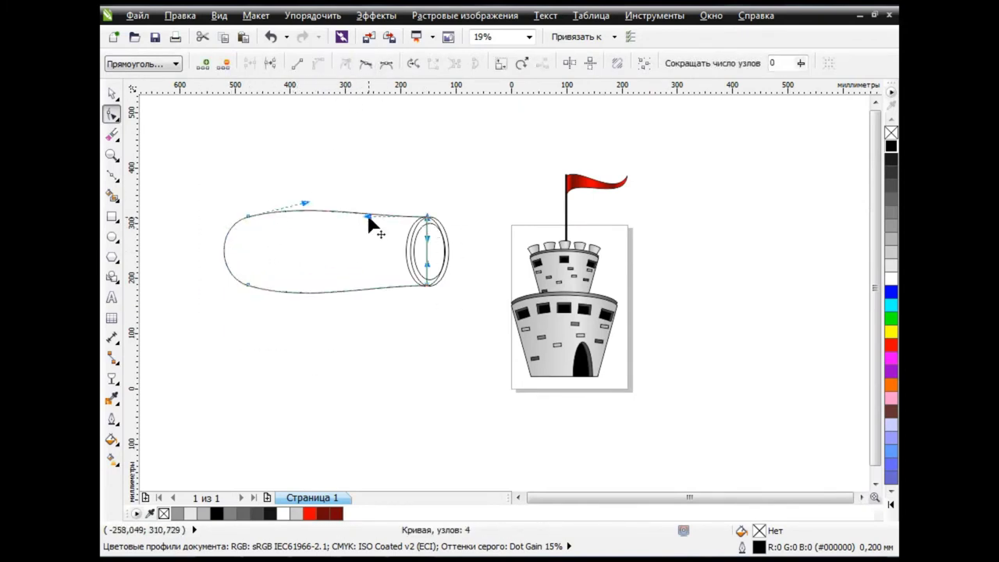
drag(372, 219, 345, 234)
drag(373, 292, 367, 280)
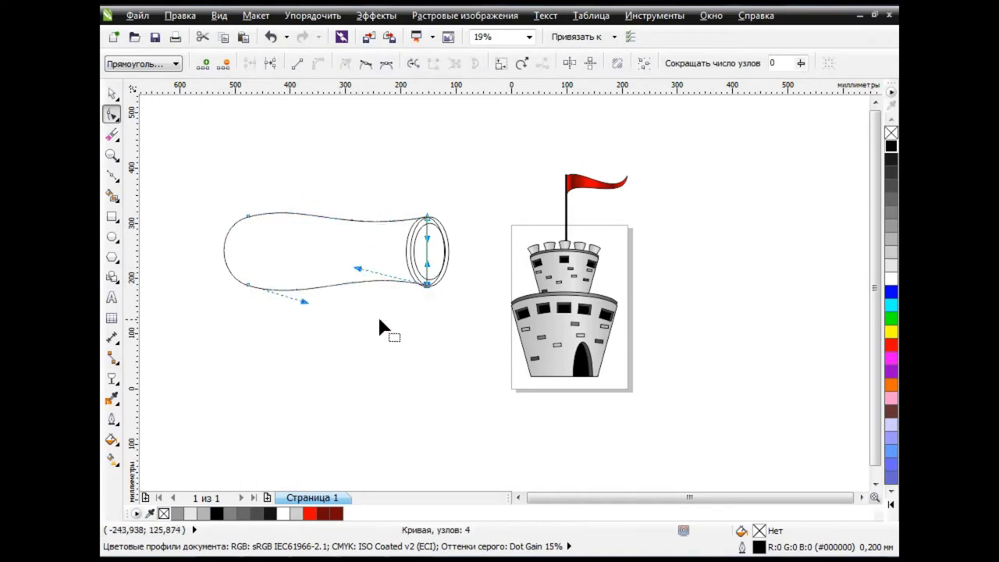
key(space)
click(303, 246)
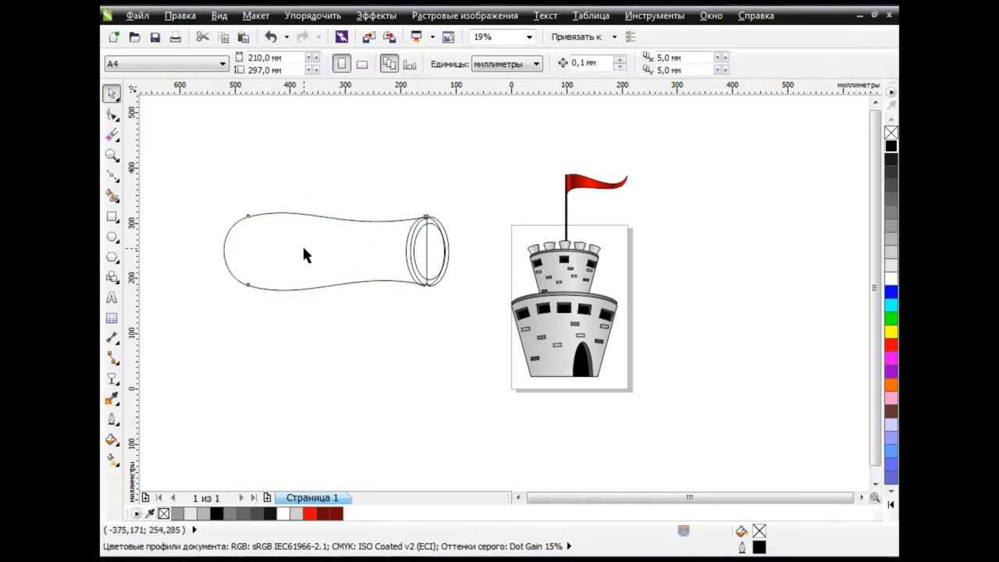
scroll(429, 251, up, 2)
Select the outer ellipse of the muzzle ring, undoing an accidental move
click(500, 230)
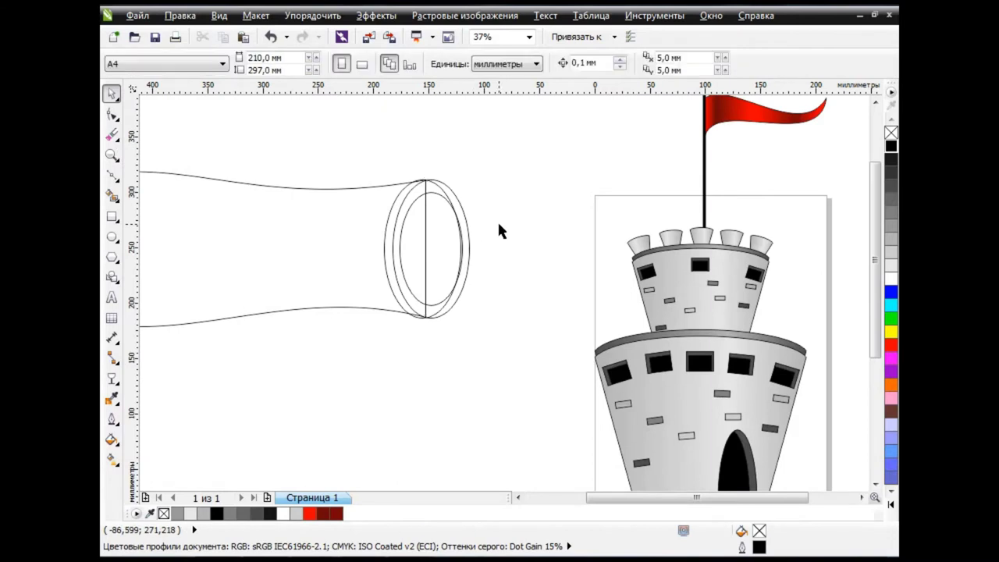
click(388, 242)
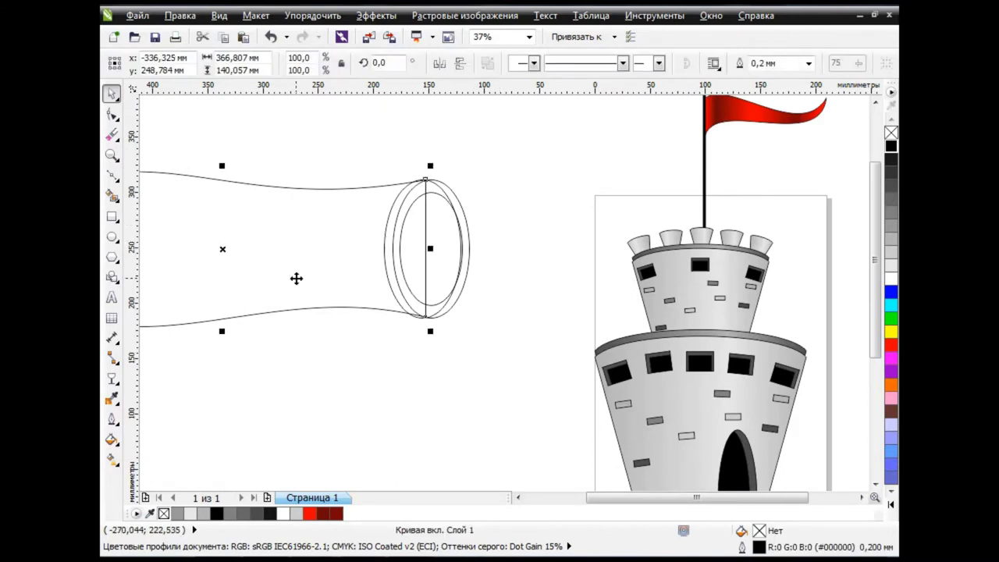
click(394, 336)
click(387, 244)
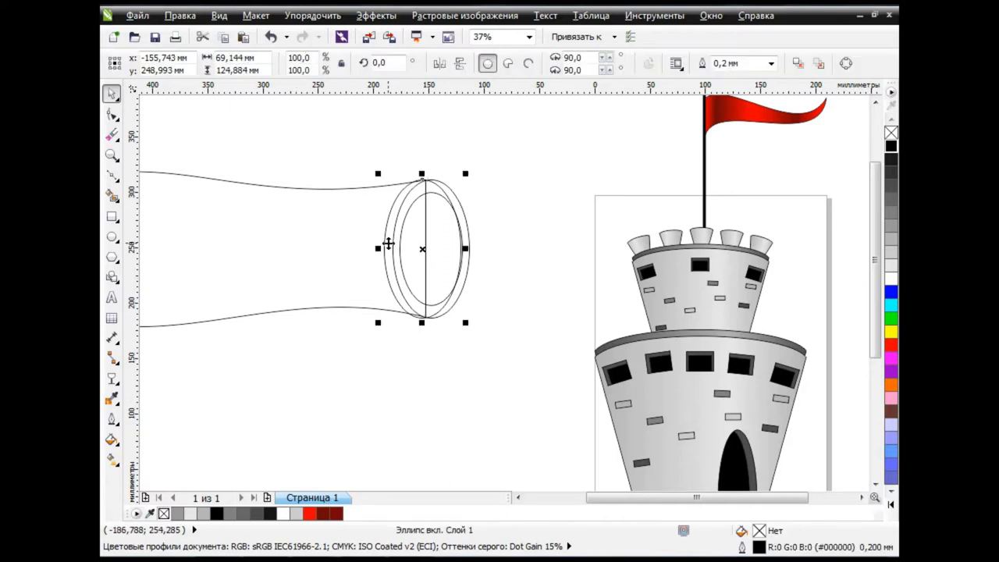
click(388, 244)
click(385, 247)
click(390, 246)
click(343, 197)
click(343, 197)
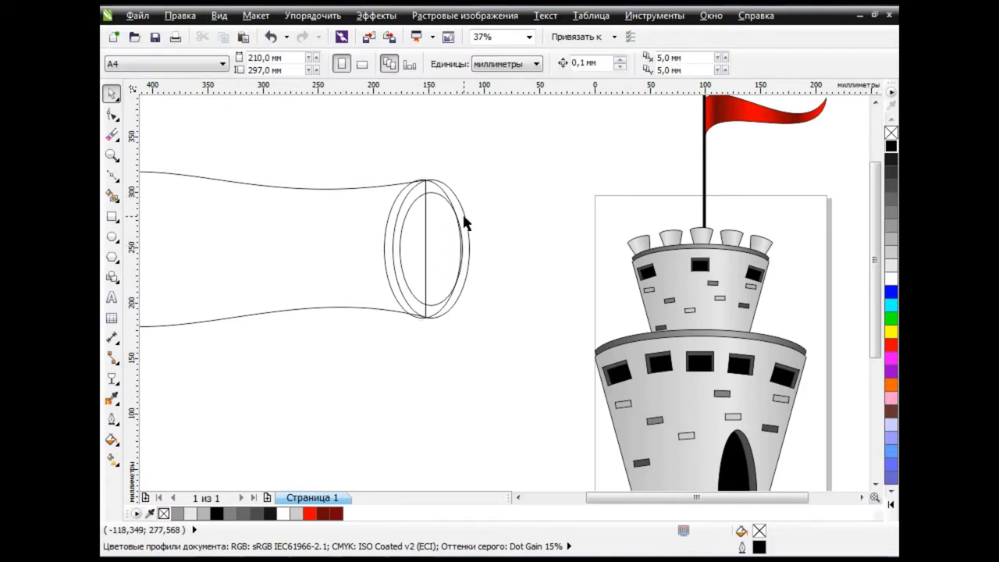
click(463, 210)
click(408, 195)
click(408, 192)
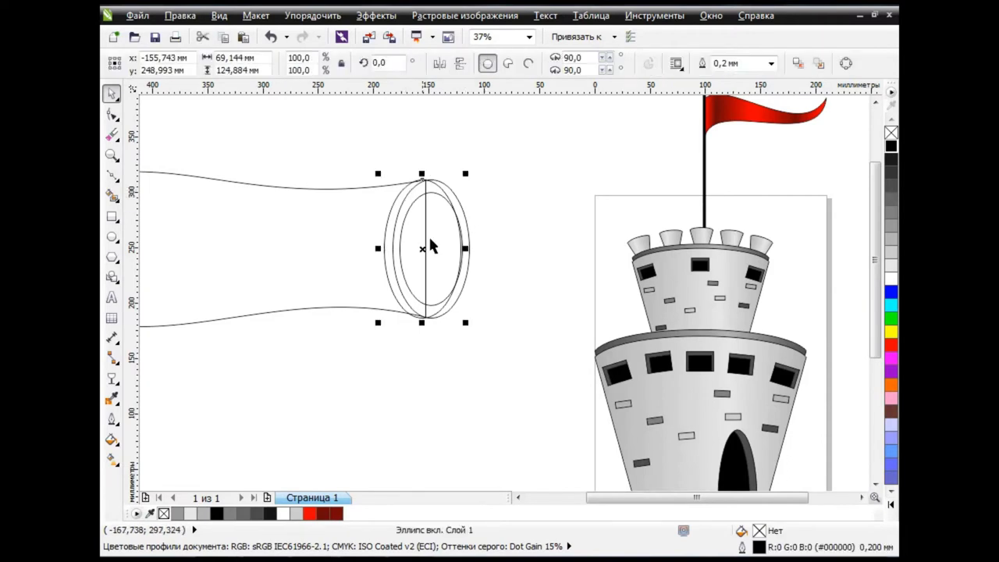
drag(408, 191, 408, 184)
click(271, 41)
Give the outer ellipse a fountain fill with stops at 25% white, 50% black, 82% grey
click(125, 444)
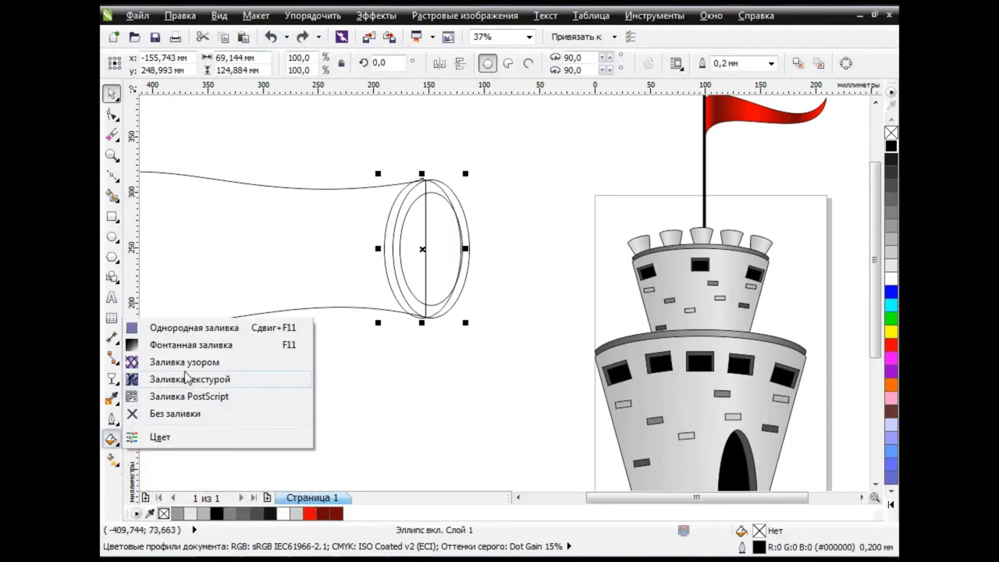
click(164, 348)
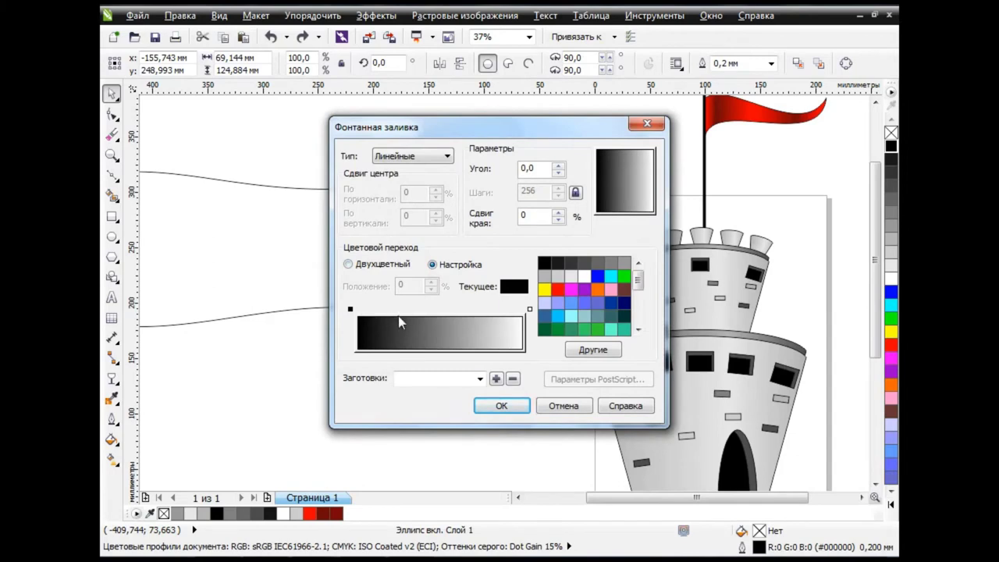
double_click(399, 309)
click(572, 275)
double_click(441, 309)
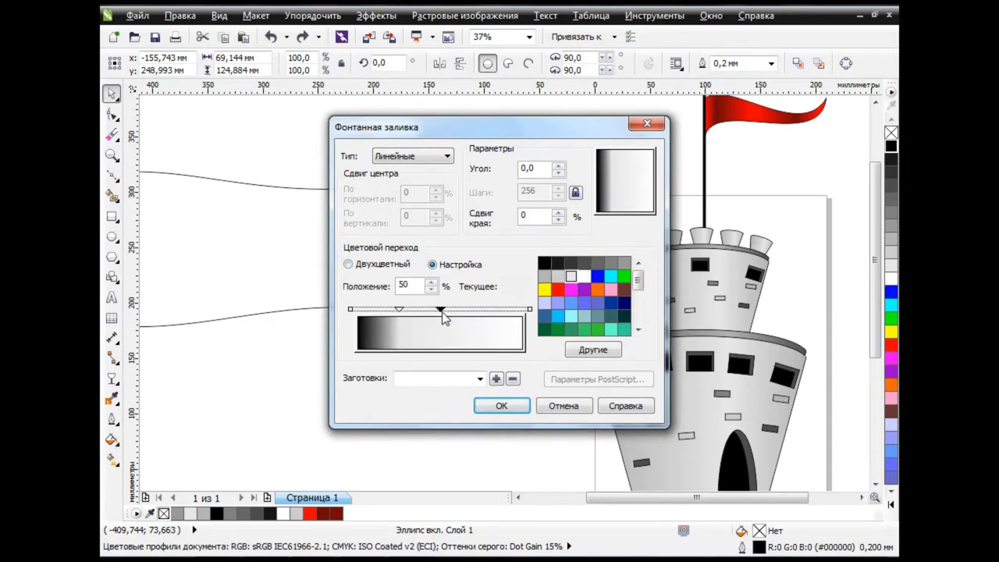
click(545, 263)
double_click(493, 309)
click(609, 263)
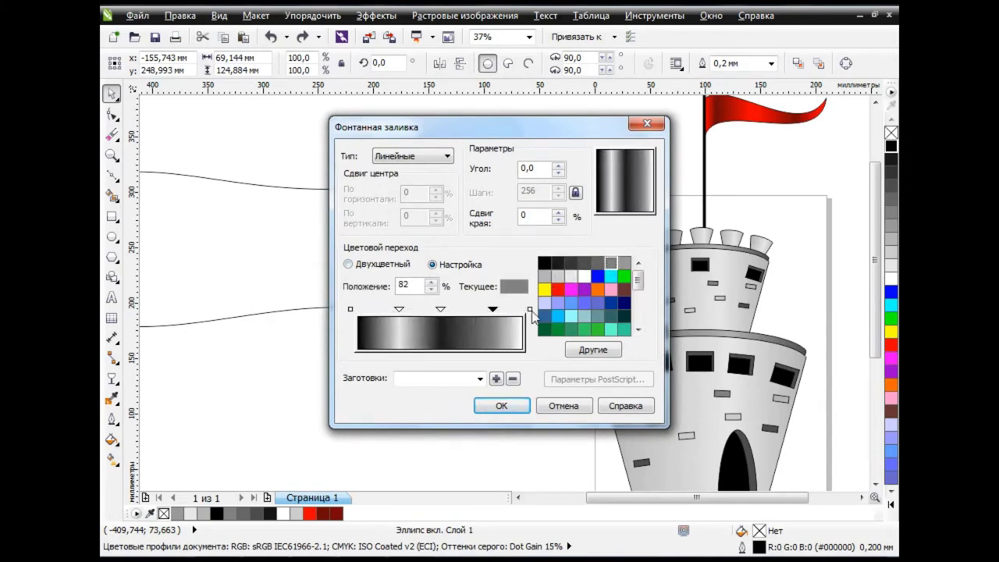
Darken the gradient's end stop and set the fill angle to 90°
click(529, 310)
click(558, 263)
click(399, 311)
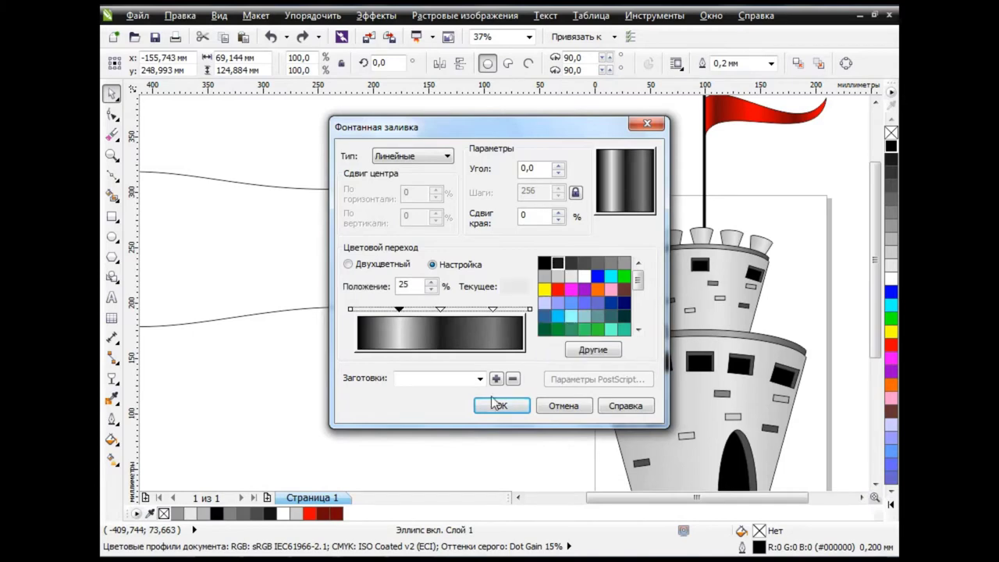
text(90)
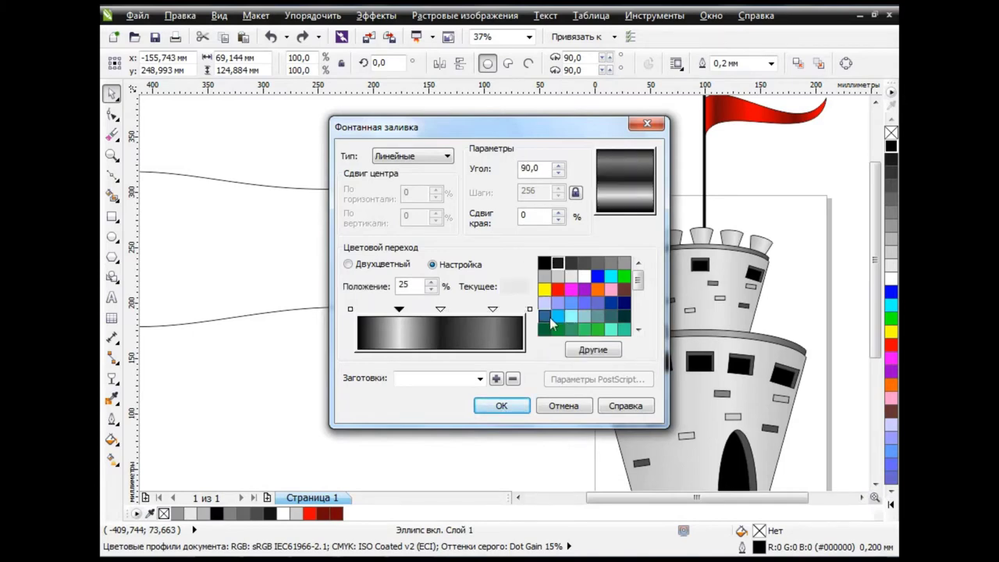
key(Return)
Switch the large ellipse's fountain fill to a custom radial gradient
click(458, 205)
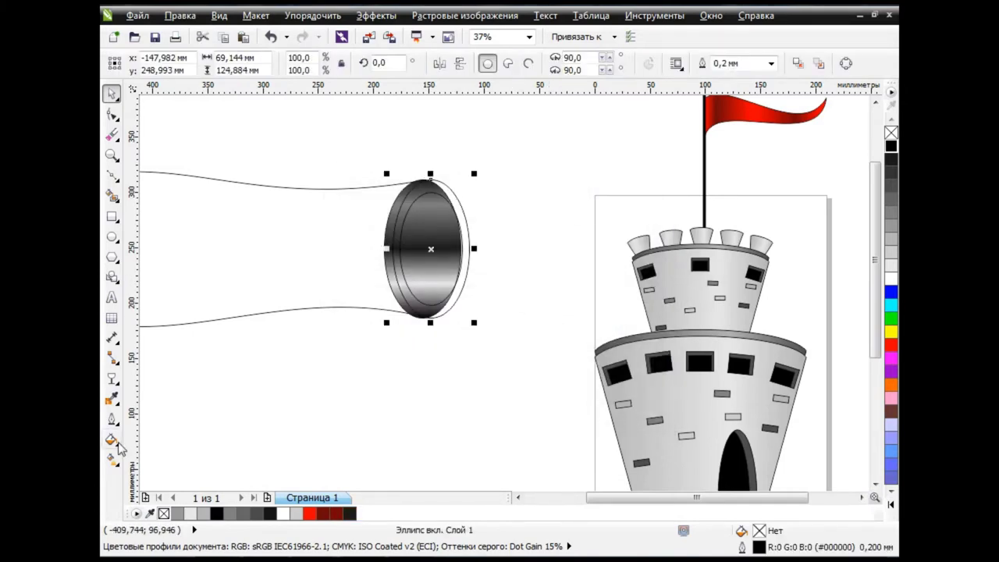
click(112, 440)
click(187, 342)
click(448, 157)
click(437, 175)
click(454, 266)
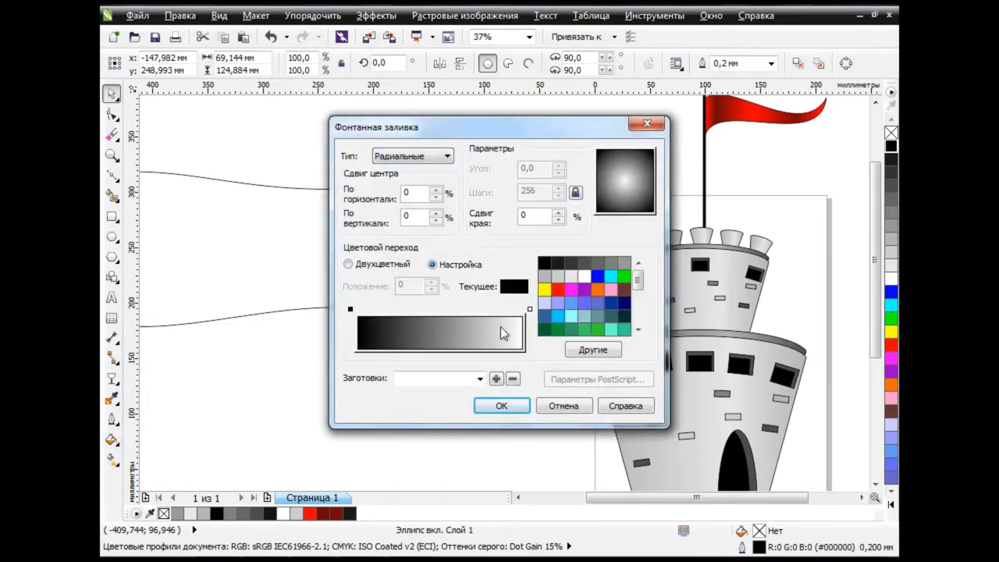
Add a grey stop at 8% and a black stop at 17%, then apply the radial fill
double_click(368, 309)
click(571, 276)
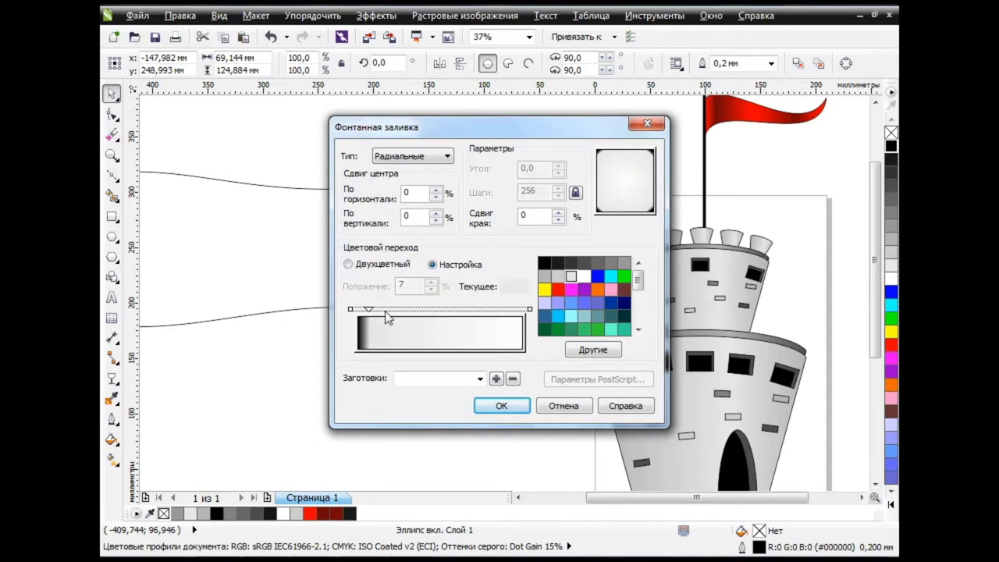
double_click(386, 309)
click(544, 263)
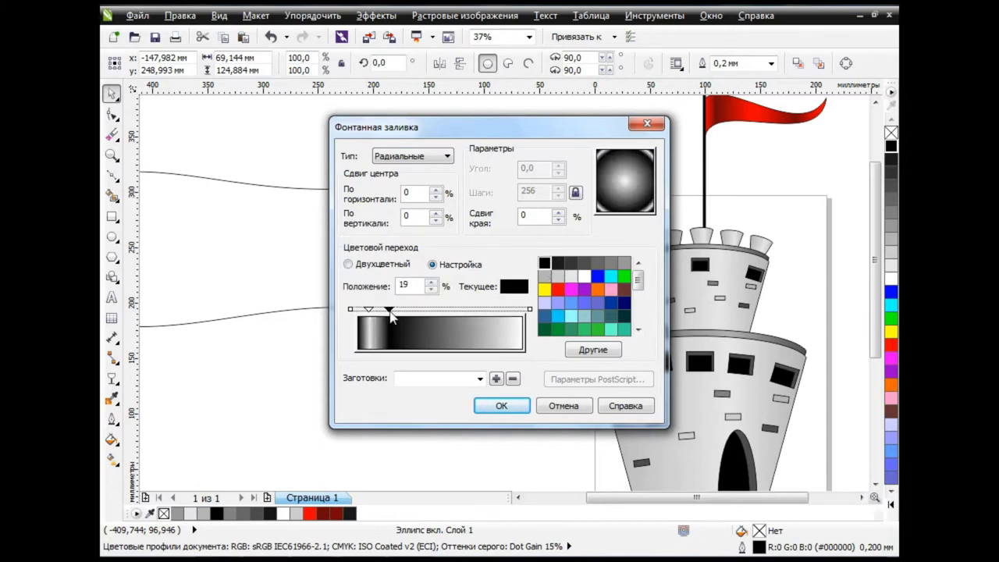
drag(368, 309, 371, 309)
click(544, 276)
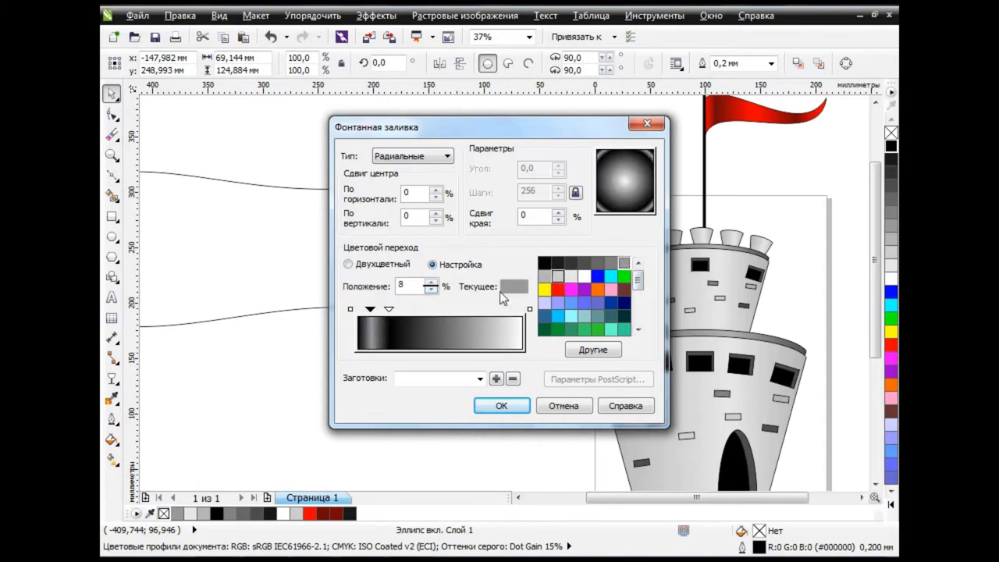
click(502, 405)
scroll(397, 250, up, 2)
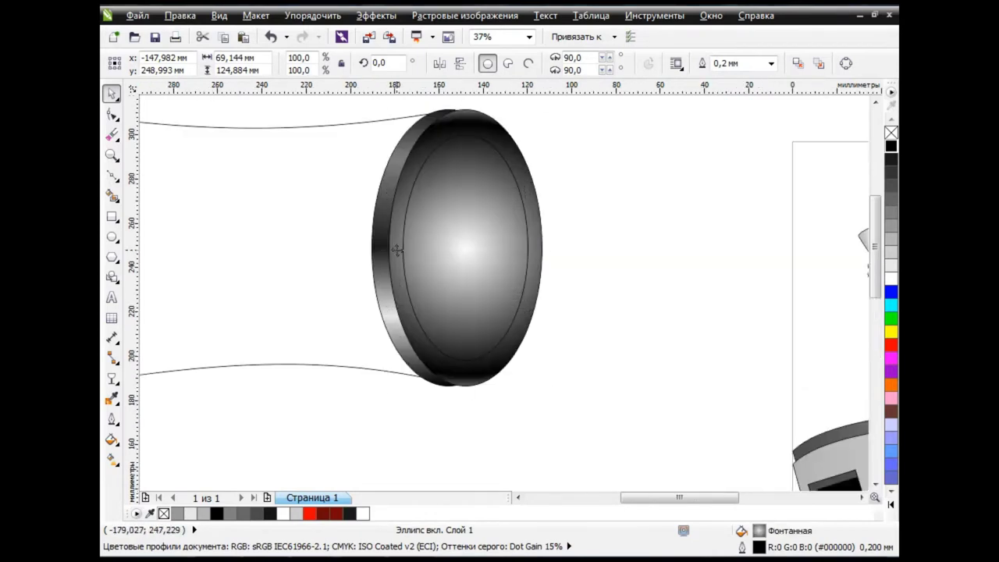
Copy just the fill from the banded outer ring onto the inner ellipse with Copy Properties From
click(647, 250)
click(539, 244)
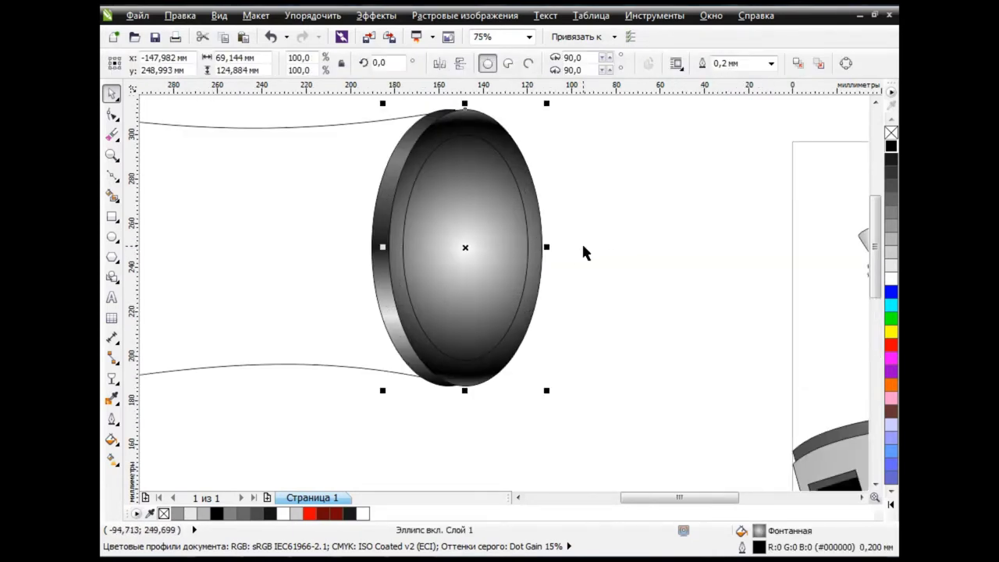
click(474, 215)
click(179, 15)
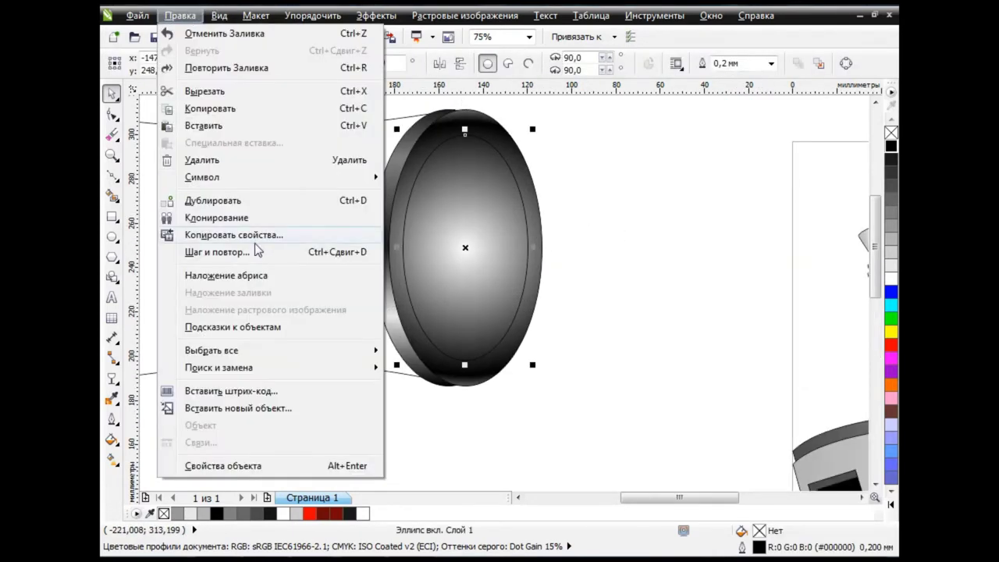
click(234, 234)
click(597, 302)
click(377, 251)
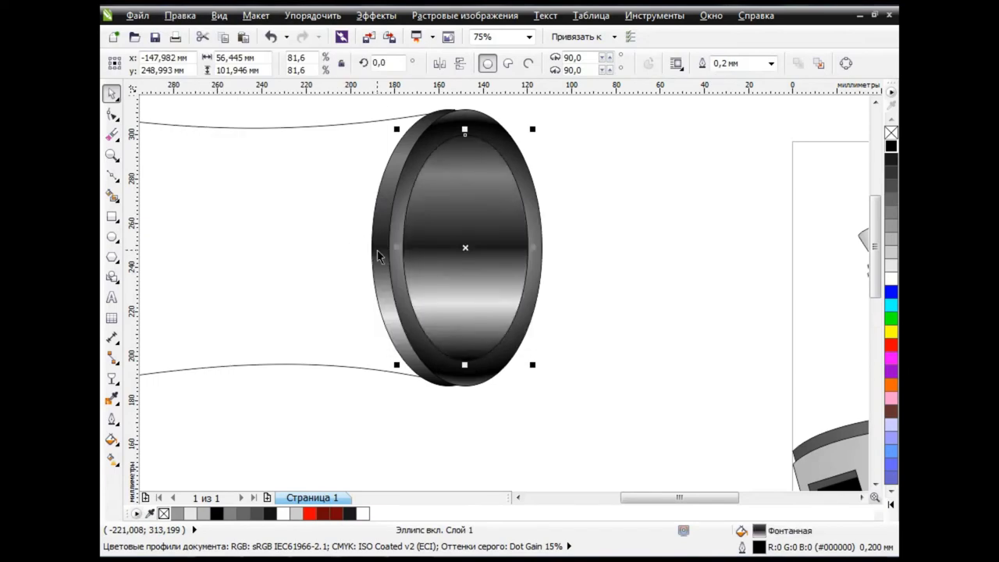
click(623, 252)
click(490, 256)
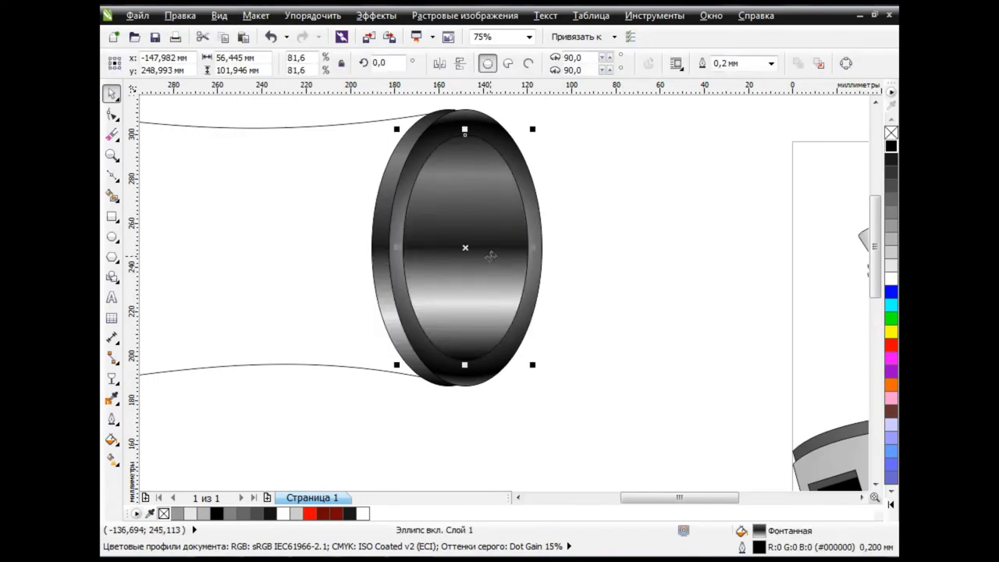
With the Interactive Fill tool, turn the light gradient node black and add a dark node at 82%
click(112, 440)
click(111, 459)
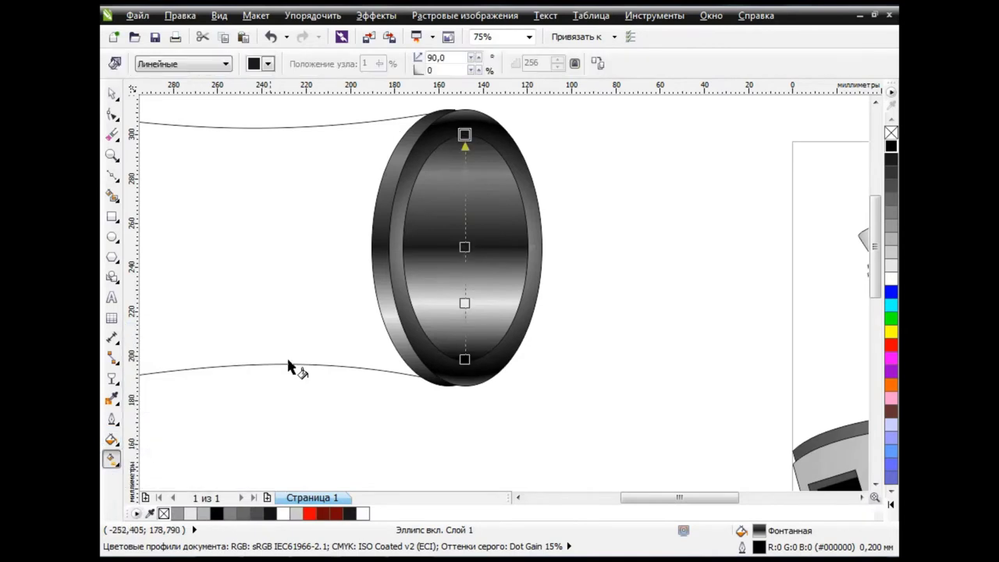
click(269, 63)
click(284, 79)
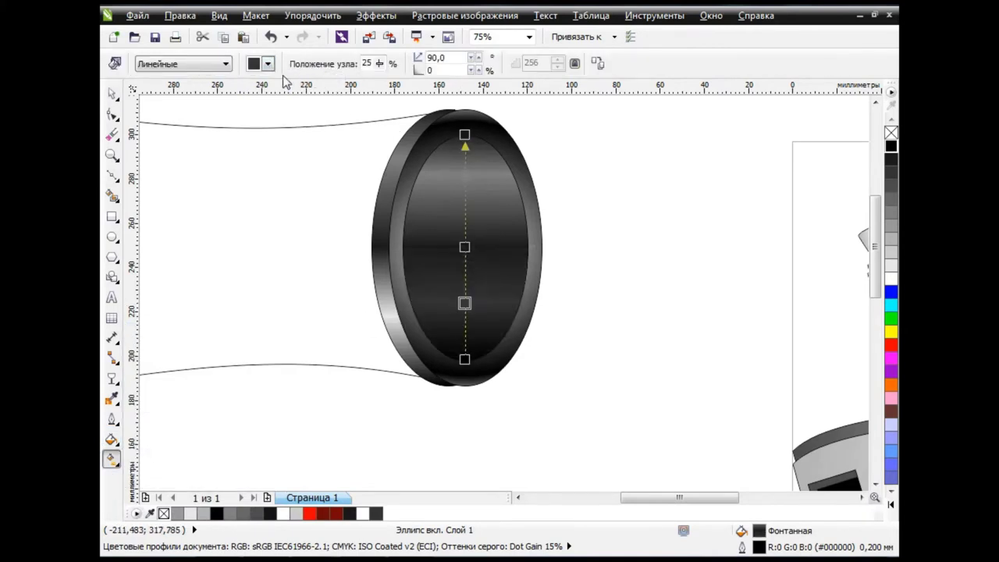
double_click(465, 175)
click(268, 63)
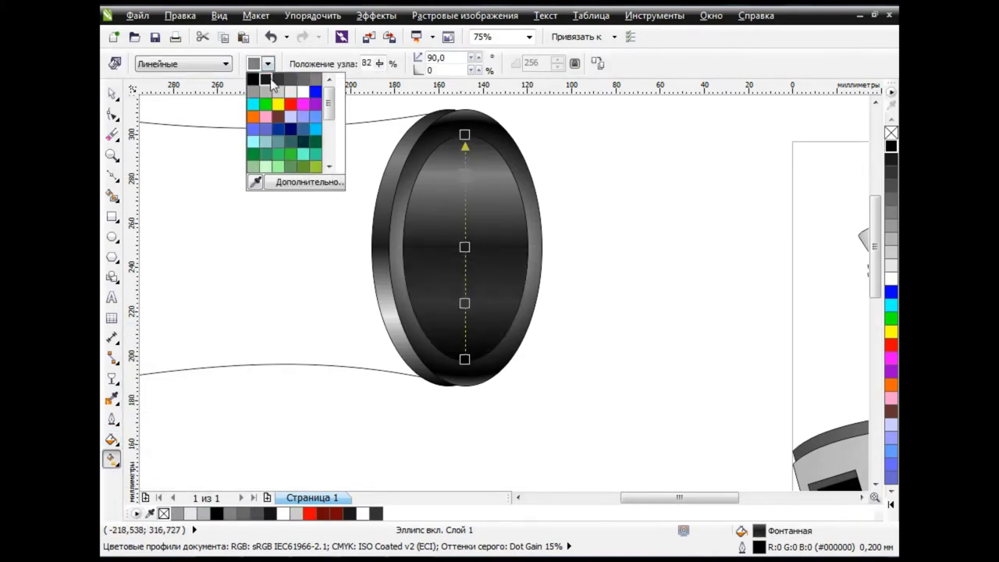
click(257, 79)
click(113, 94)
click(636, 316)
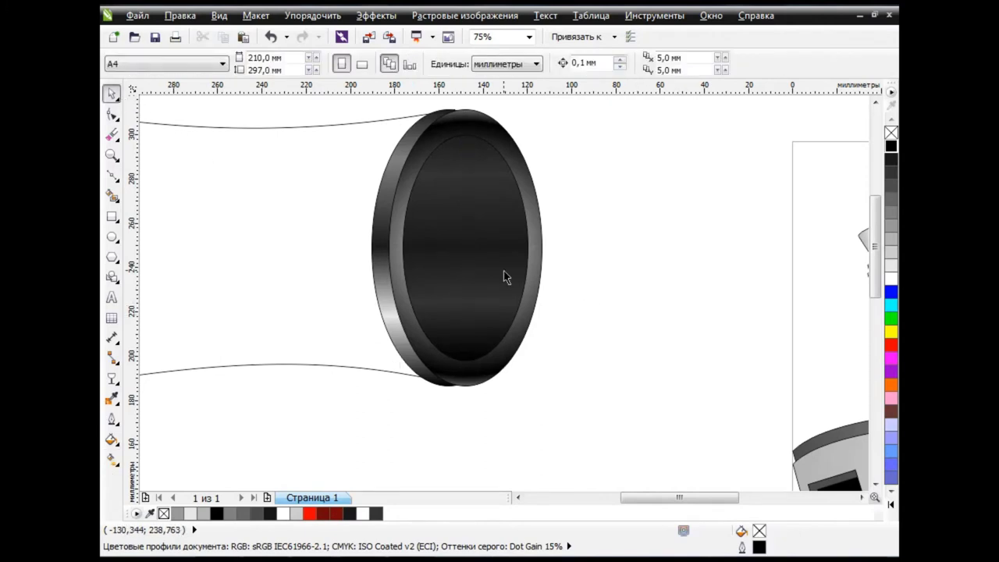
scroll(523, 290, down, 1)
Fill the inner ellipse solid black and give the barrel a radial fountain fill
key(Tab)
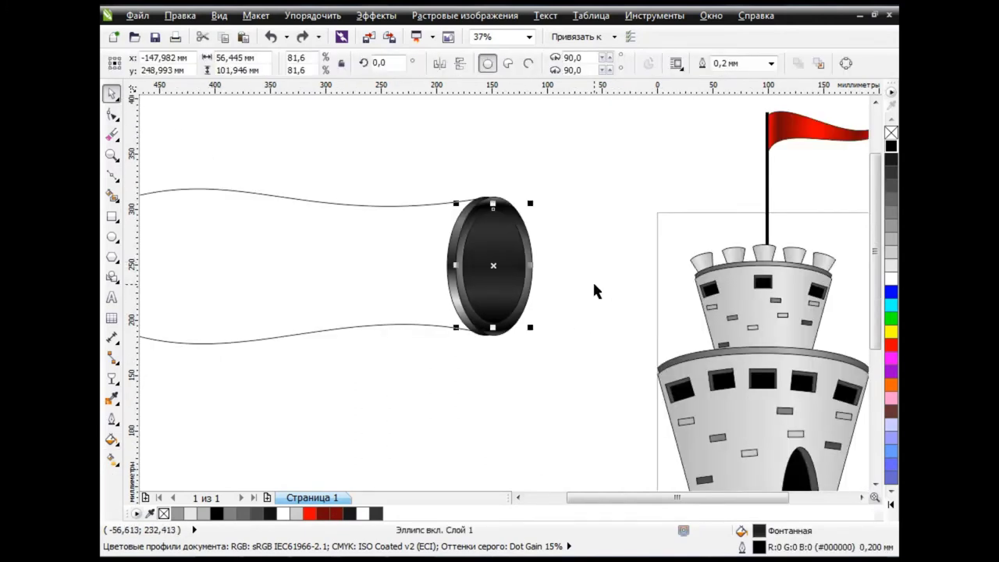
click(890, 146)
click(604, 246)
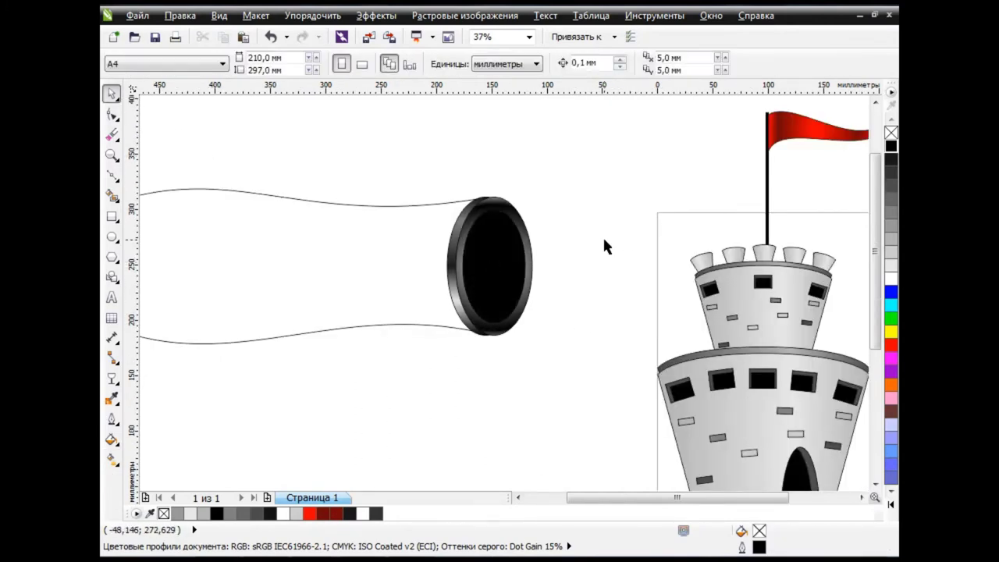
click(389, 231)
click(112, 439)
click(171, 344)
click(412, 156)
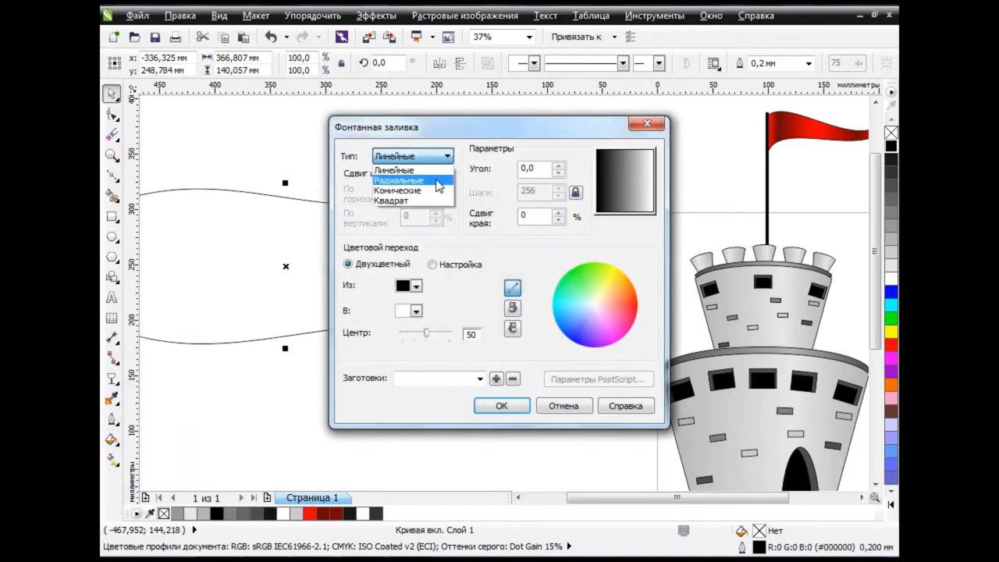
click(437, 181)
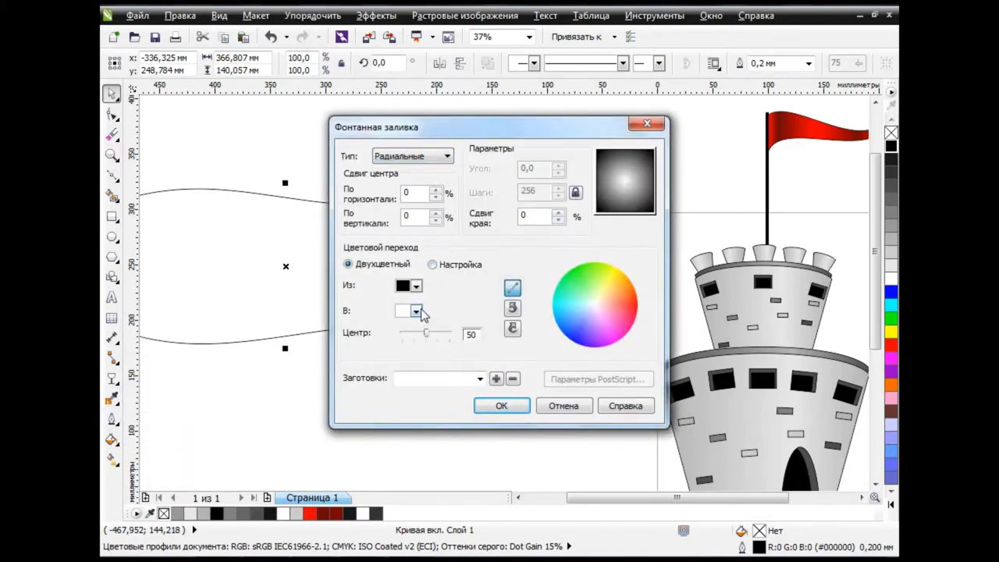
Set the barrel gradient's end colour to grey and move its centre to the upper left
click(416, 312)
click(461, 331)
click(416, 310)
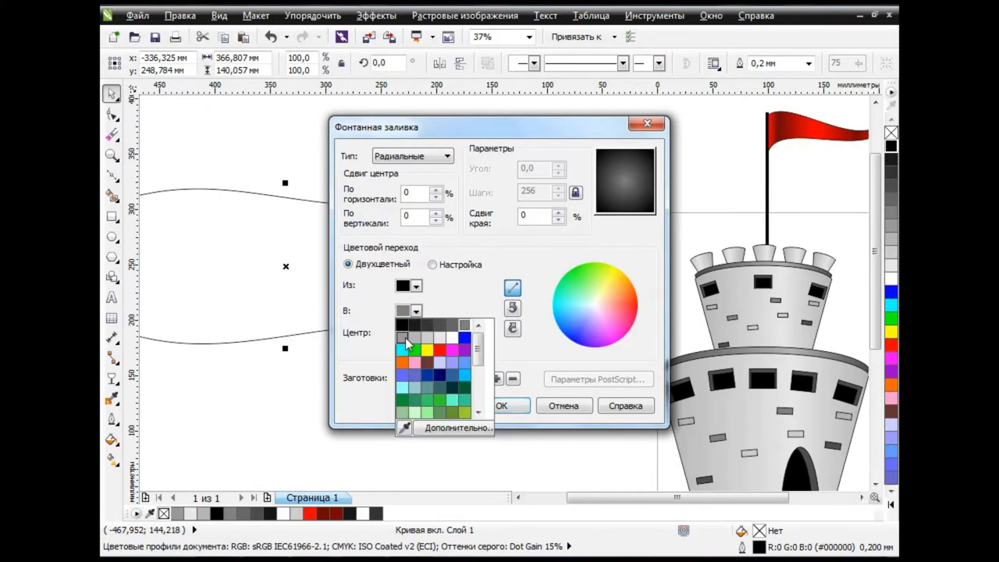
click(405, 337)
click(499, 406)
click(112, 460)
mouse_move(286, 265)
mouse_down()
mouse_move(176, 218)
mouse_move(183, 231)
mouse_up()
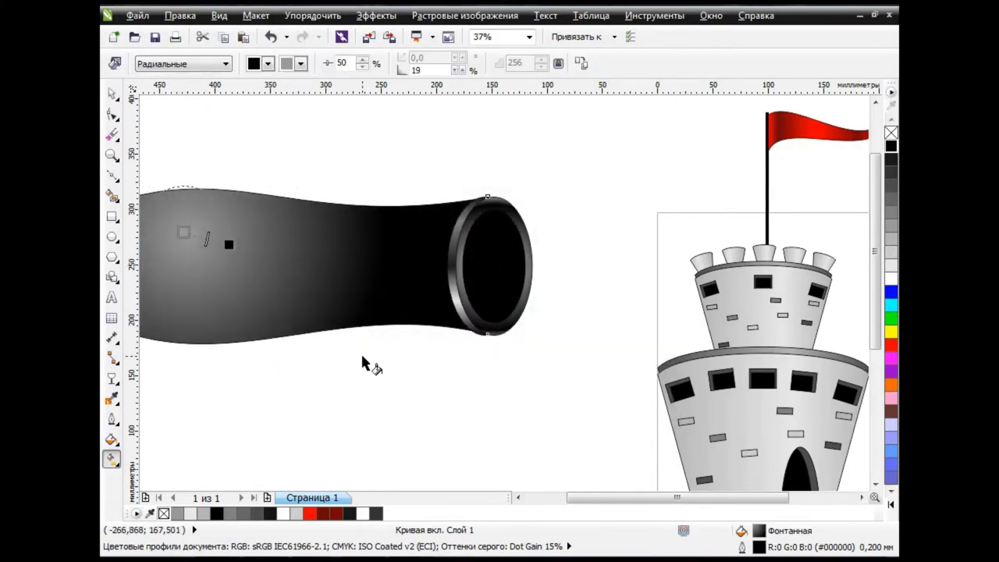
Draw a small circle at the barrel's rounded back end
scroll(367, 359, down, 3)
click(112, 93)
click(178, 328)
scroll(173, 316, up, 3)
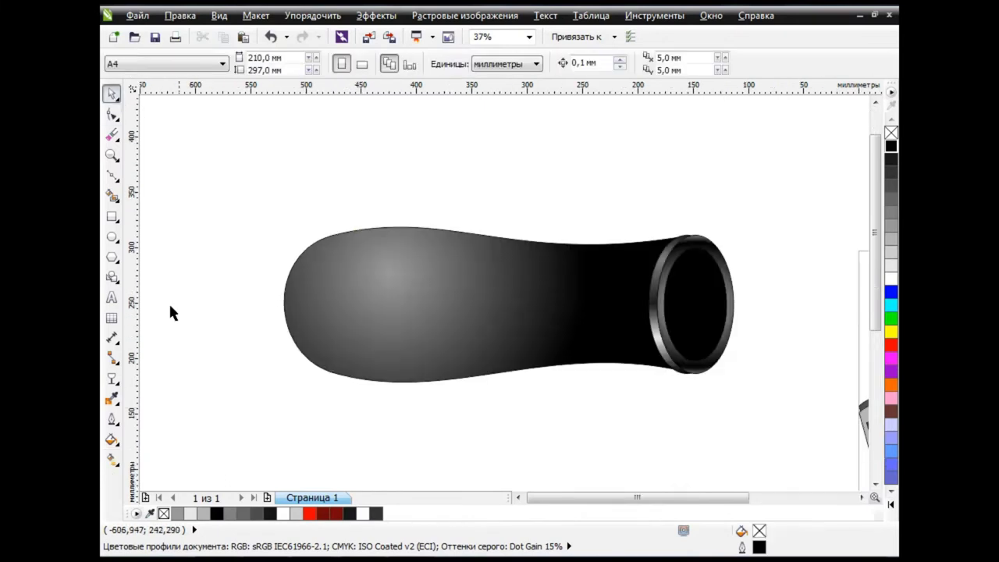
click(112, 237)
drag(257, 280, 301, 321)
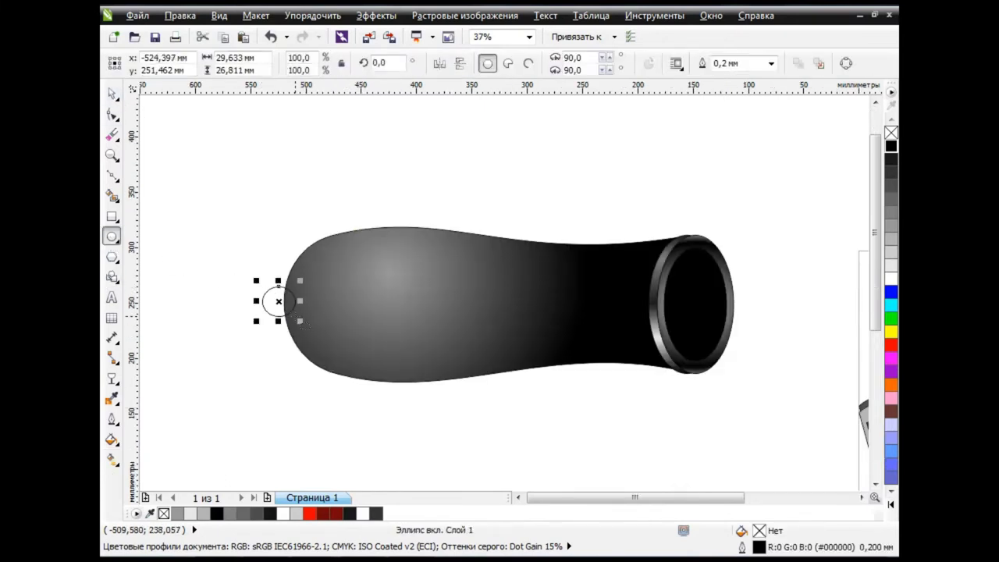
Give the small knob circle a radial fountain fill with a dark end colour
click(111, 440)
click(191, 344)
click(447, 156)
click(401, 177)
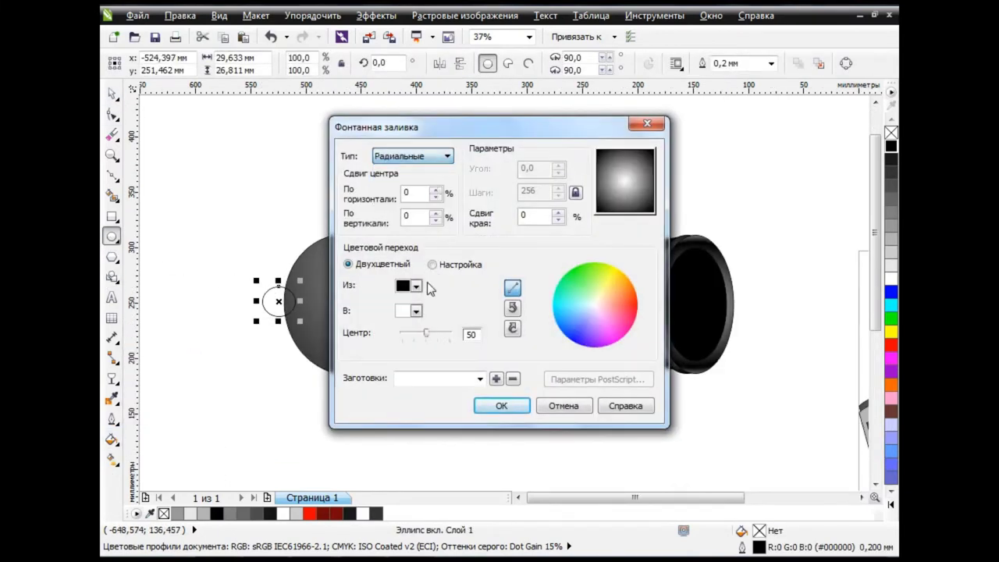
click(416, 311)
click(444, 332)
key(Return)
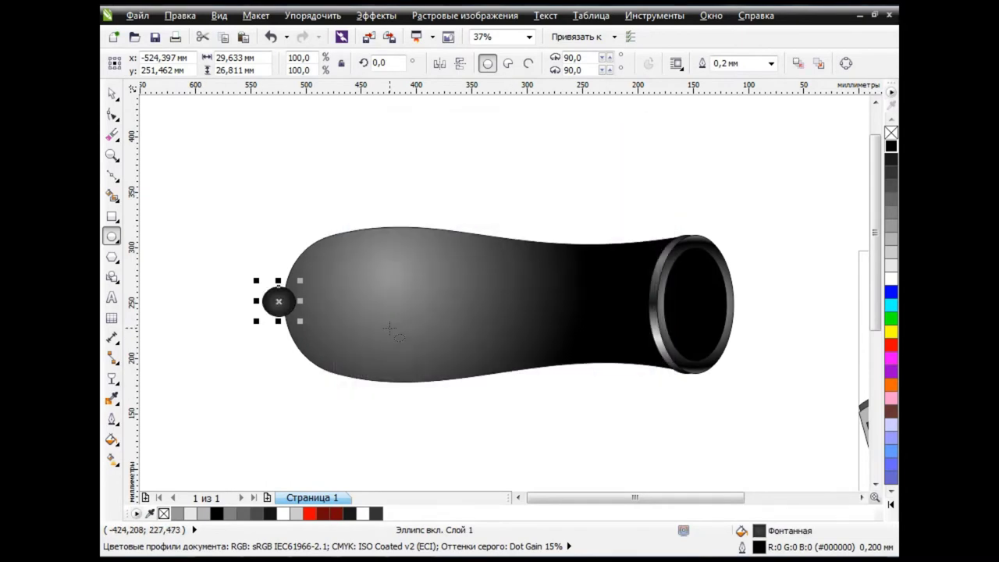
click(112, 93)
Group the five cannon parts, then shrink the cannon and place it on the tower top
drag(246, 200, 767, 430)
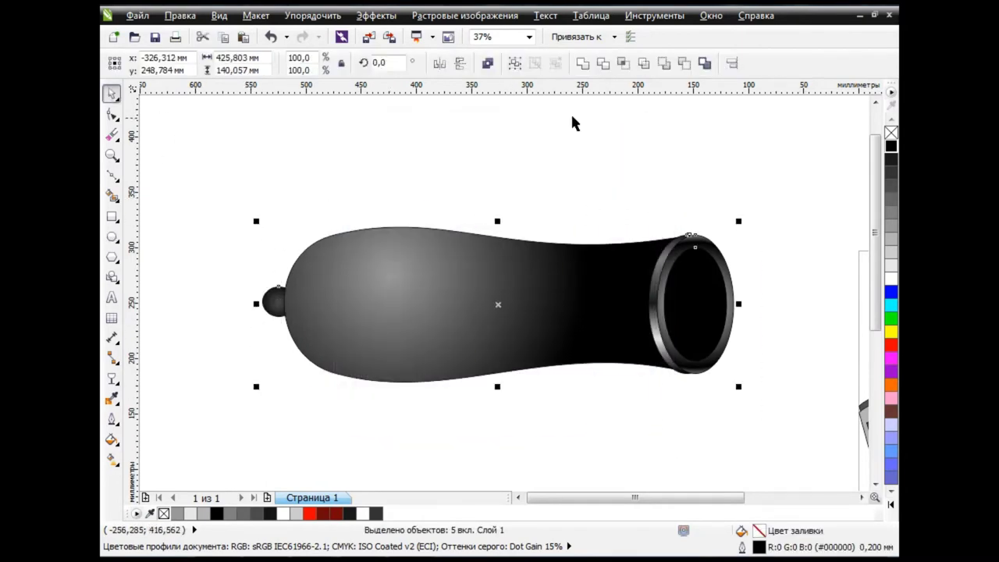
key(ctrl+g)
click(594, 198)
drag(665, 504, 741, 503)
drag(257, 313, 558, 312)
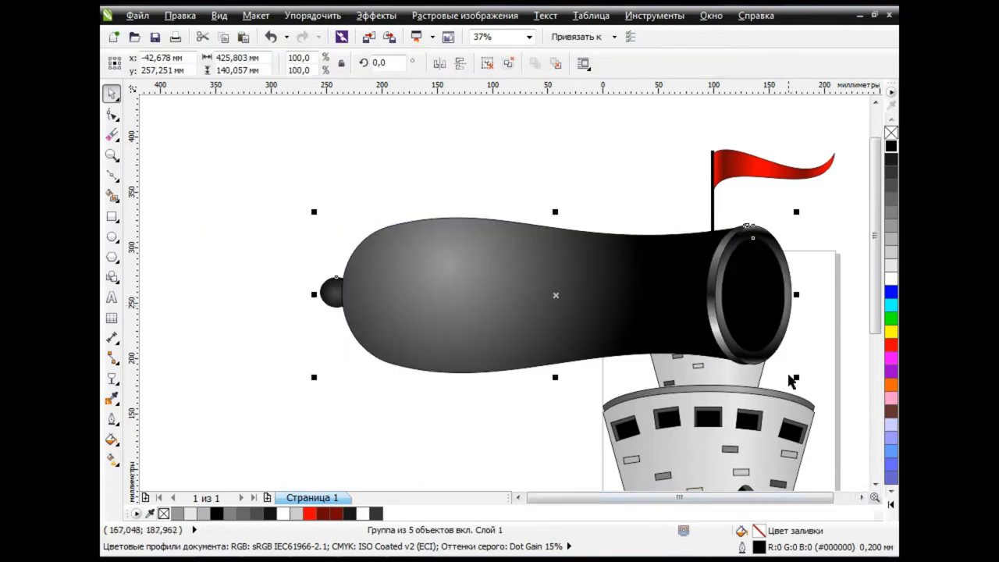
mouse_move(791, 379)
mouse_down()
mouse_move(502, 252)
mouse_move(409, 249)
mouse_up()
drag(340, 224, 710, 289)
scroll(829, 332, up, 3)
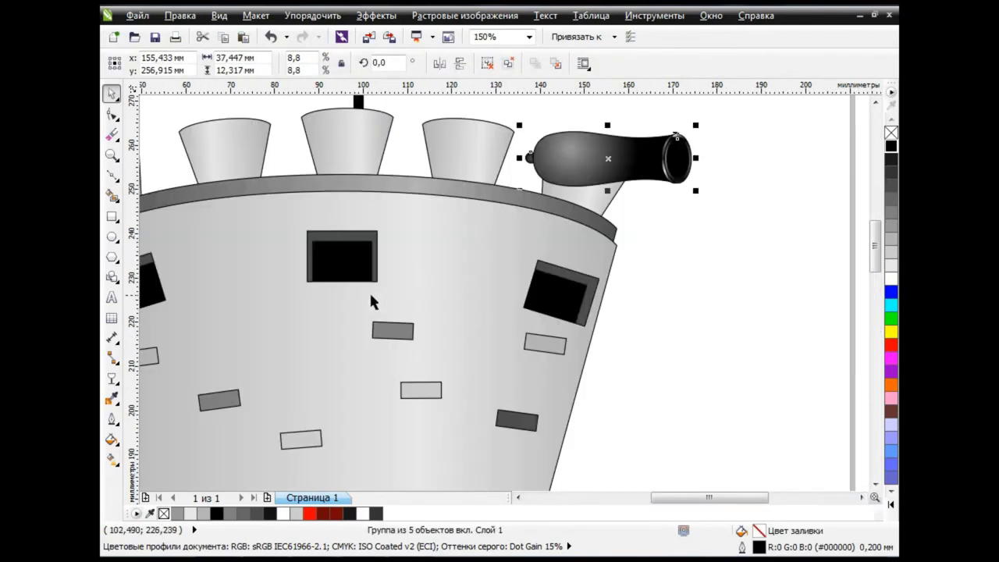
scroll(369, 291, down, 1)
drag(477, 232, 461, 234)
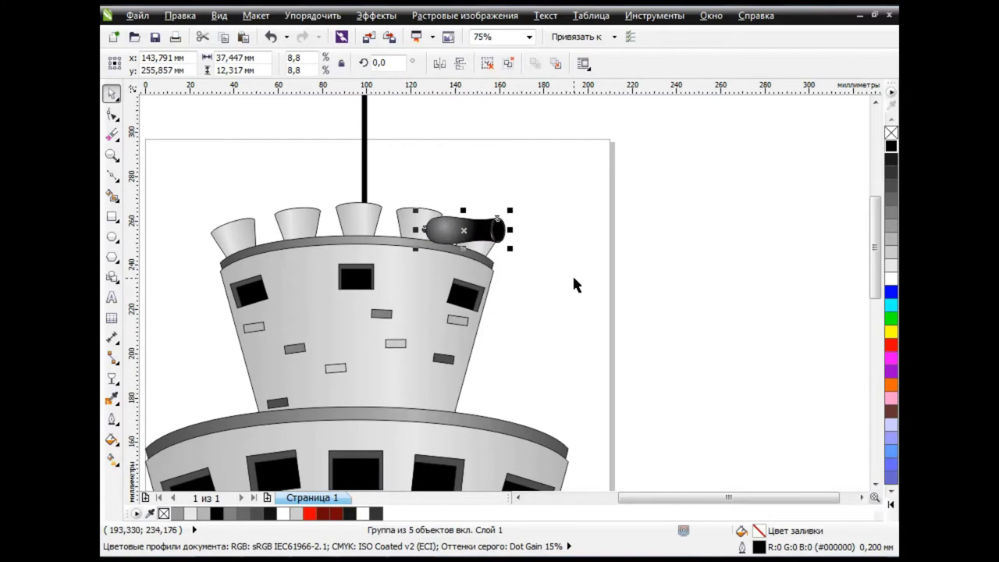
Ungroup the tower's row of cups and keep the cannon in front of the rightmost cup
click(357, 215)
click(488, 63)
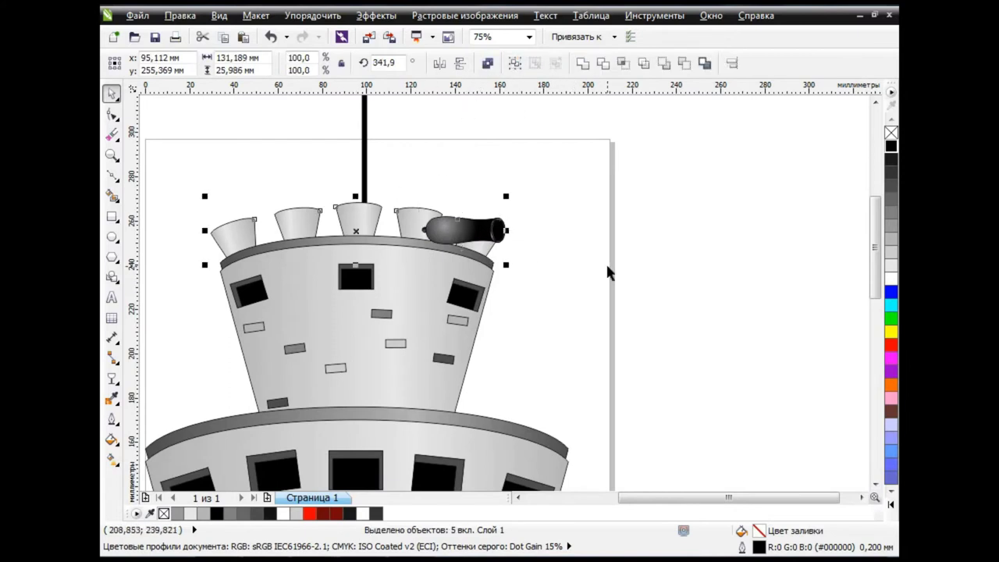
click(605, 261)
click(410, 210)
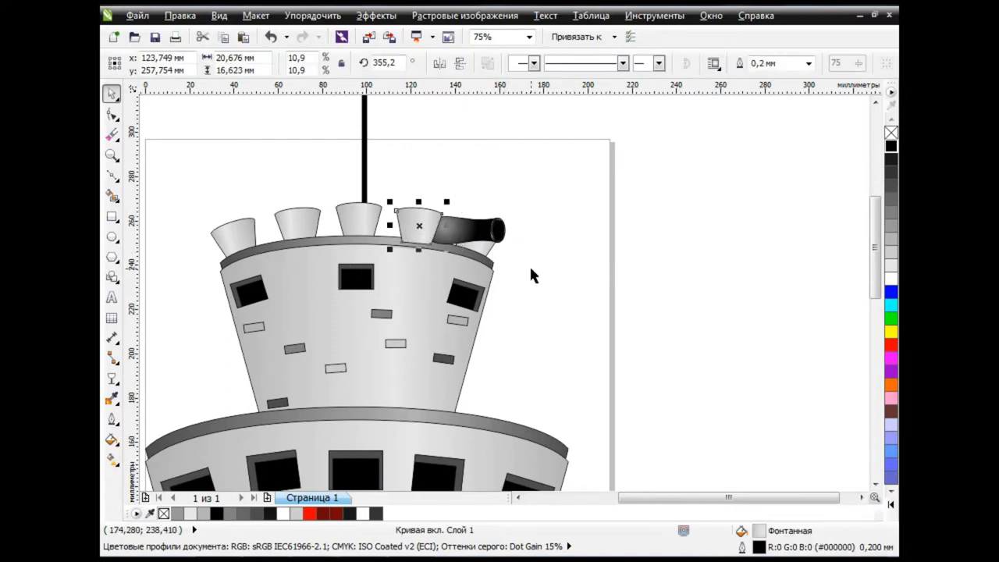
click(270, 37)
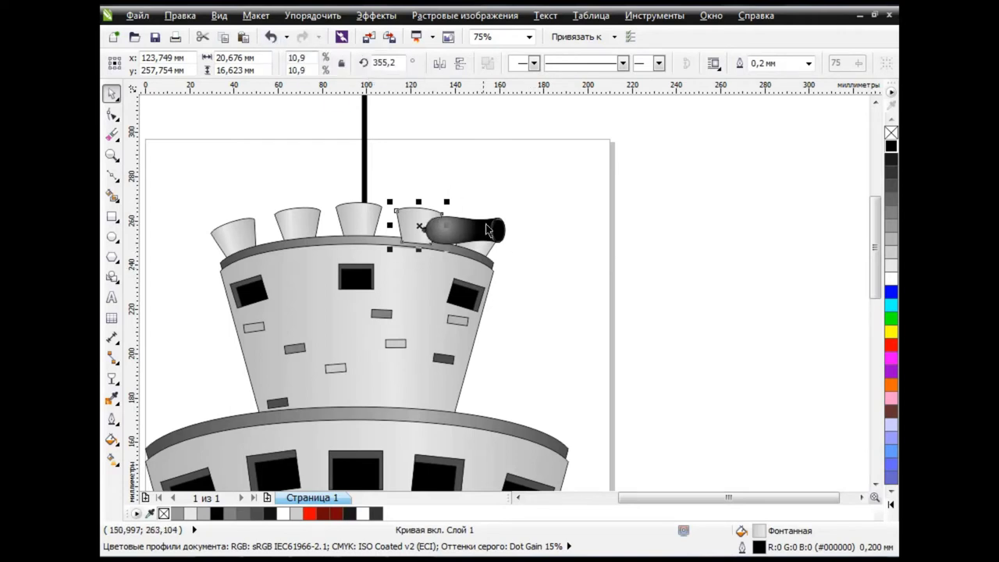
key(ctrl+z)
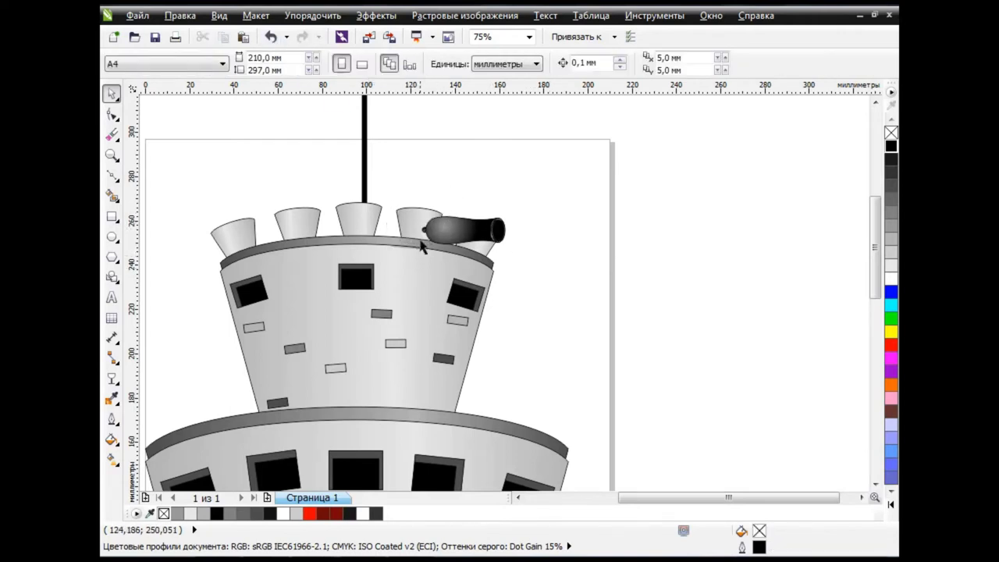
key(ctrl+z)
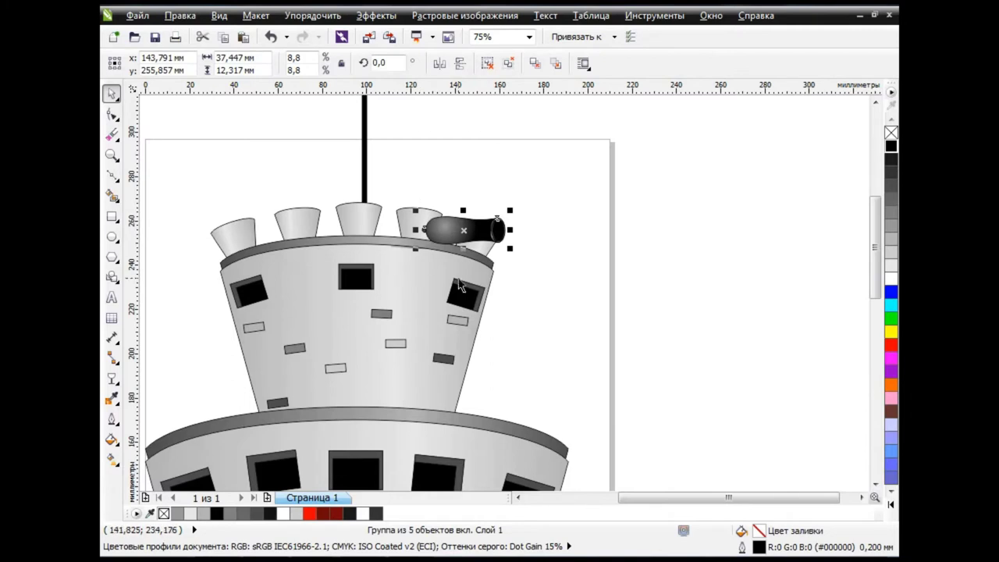
Rotate the cannon group about 14° so it points upward
click(530, 250)
click(484, 231)
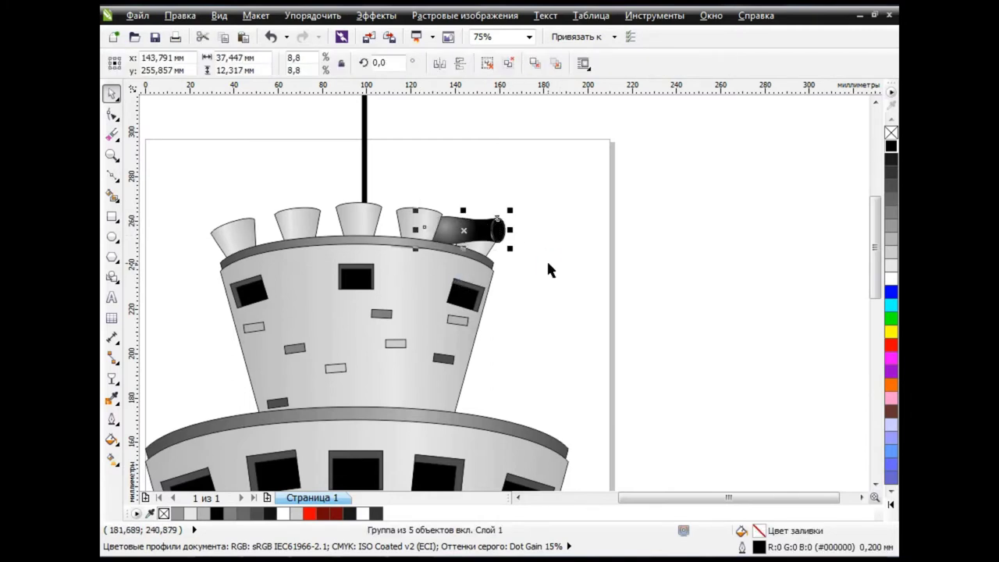
click(548, 264)
scroll(479, 238, up, 1)
scroll(464, 238, up, 1)
scroll(464, 242, down, 2)
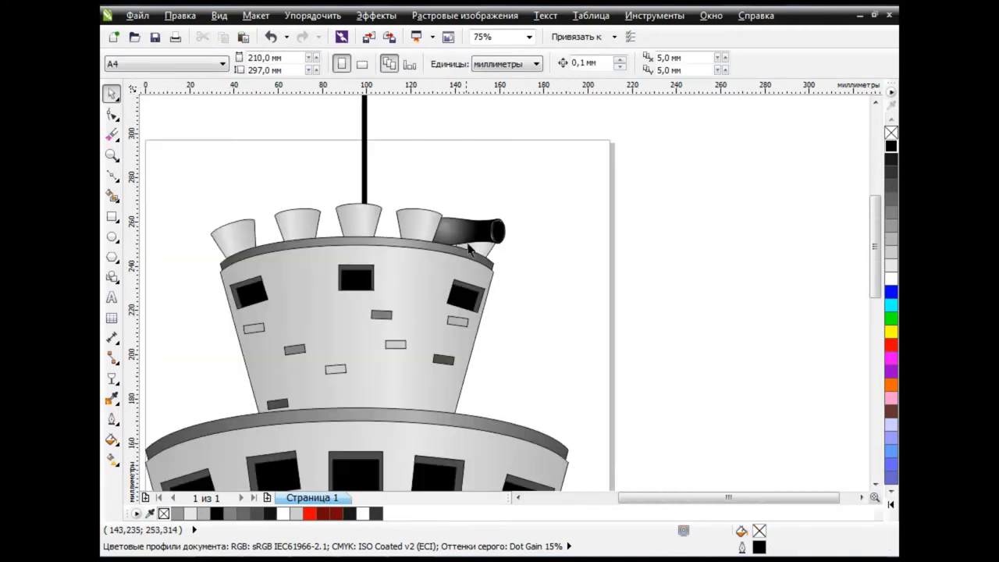
double_click(466, 229)
drag(511, 251, 491, 211)
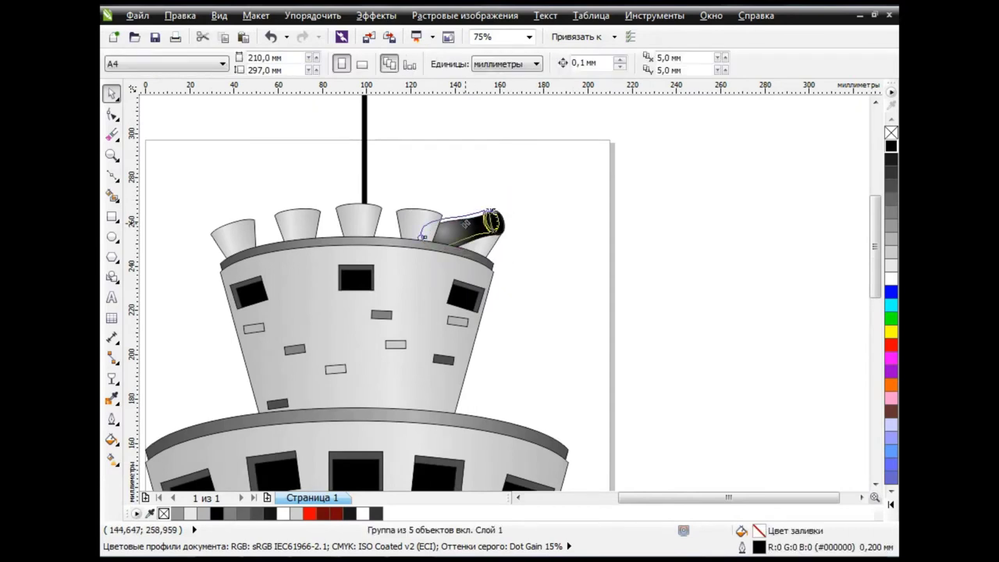
click(578, 253)
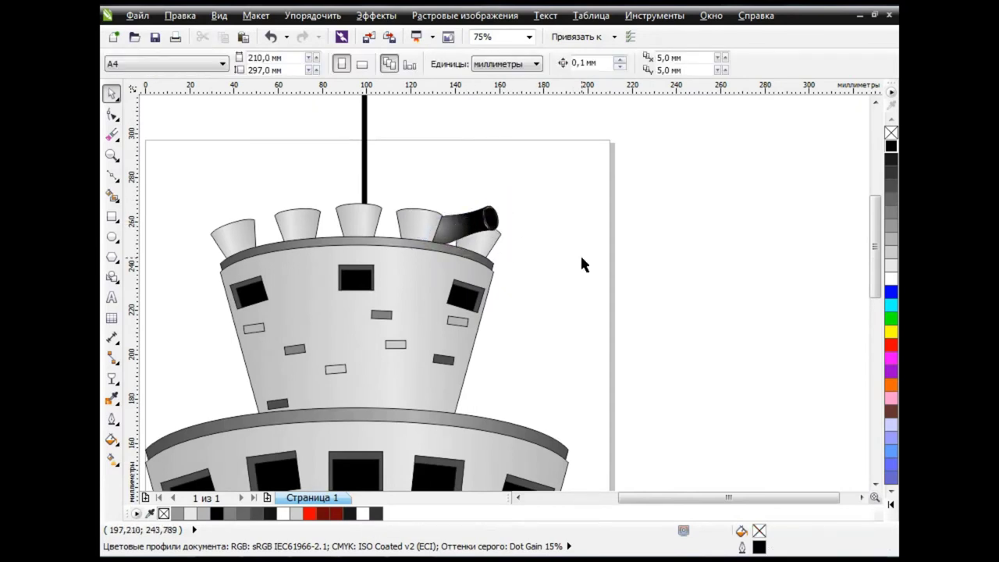
click(464, 230)
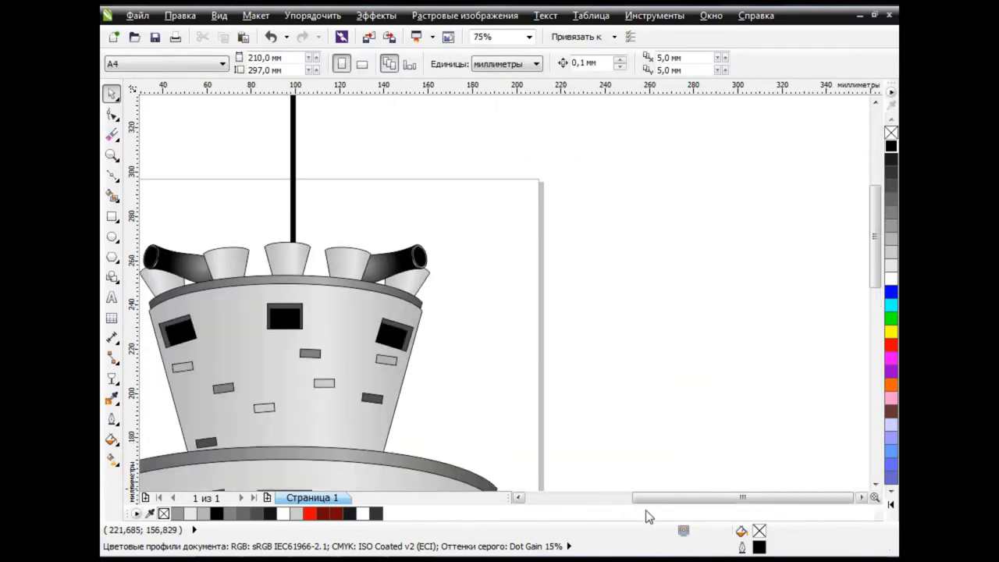
Zoom out and scroll to bring empty canvas right of the castle into view
drag(648, 497, 595, 497)
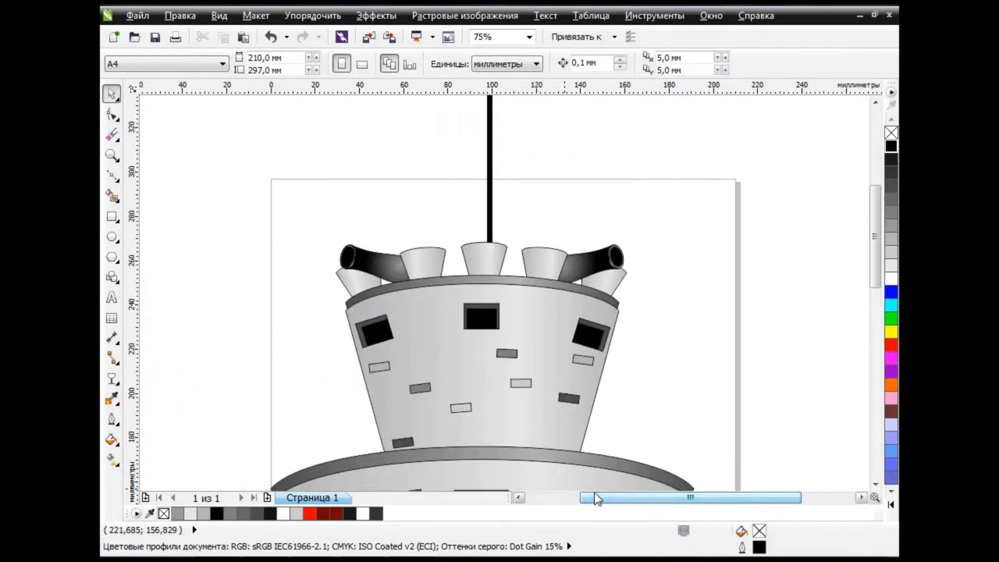
scroll(688, 294, up, 1)
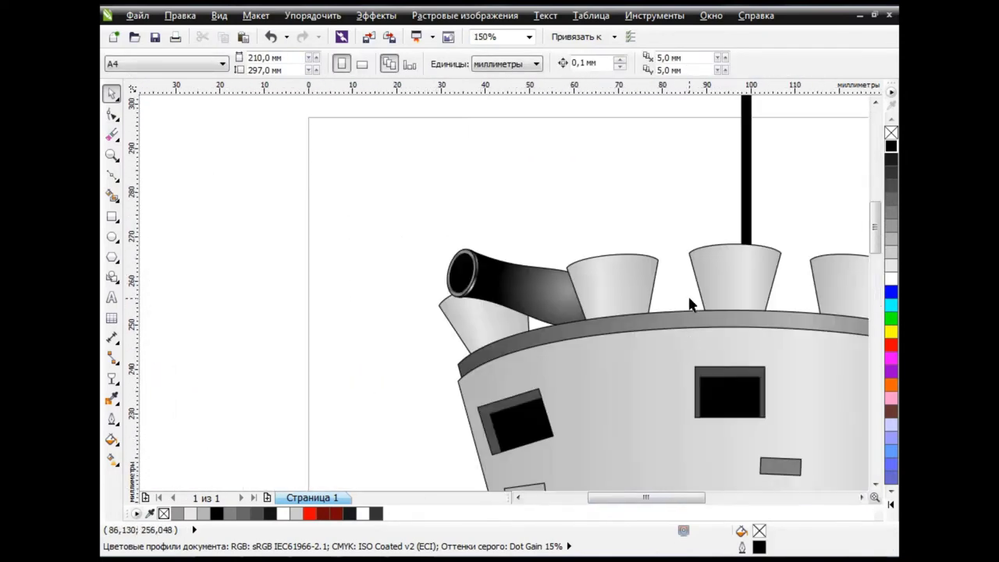
drag(671, 497, 713, 497)
scroll(864, 287, down, 1)
scroll(865, 287, down, 2)
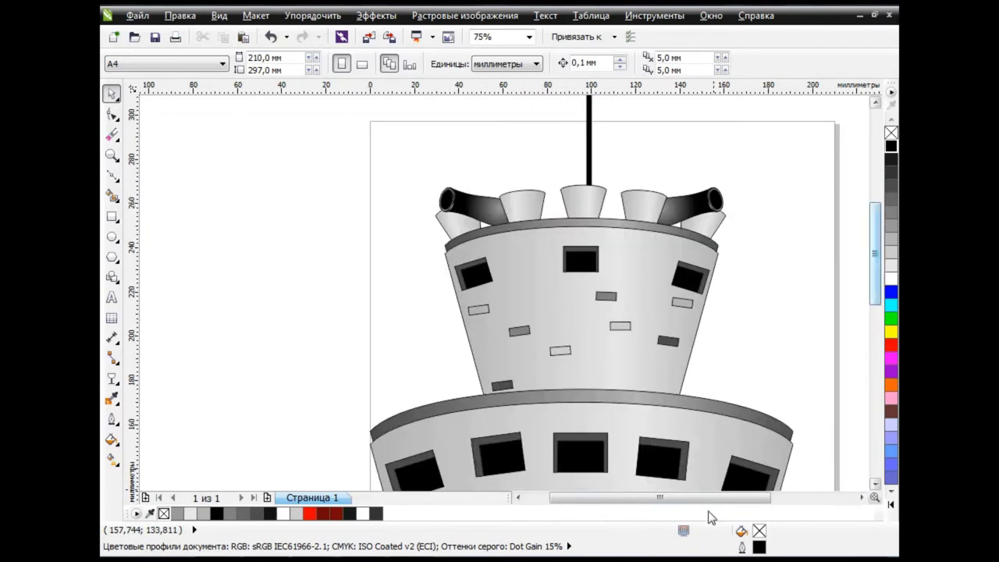
scroll(749, 472, down, 1)
click(601, 335)
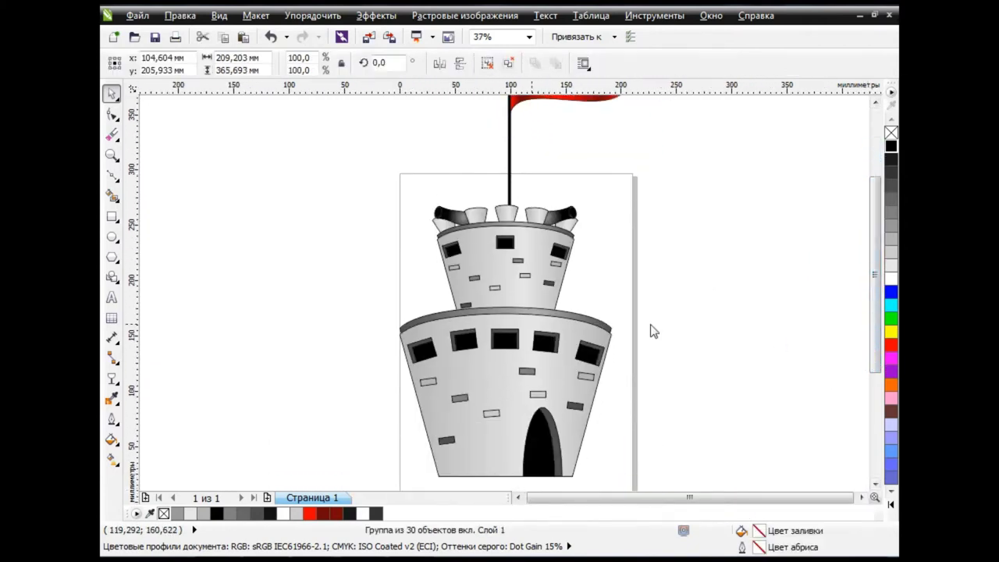
click(861, 497)
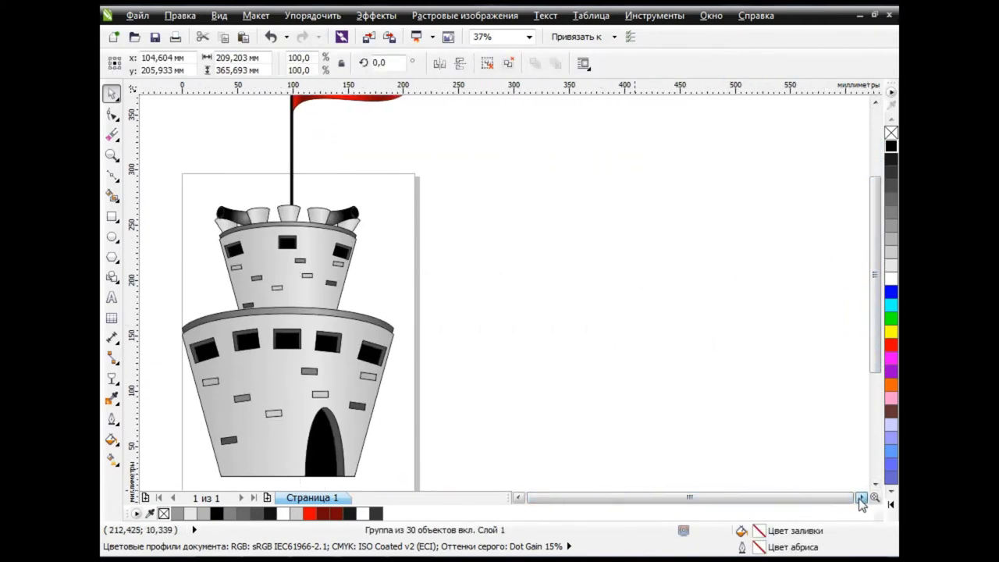
key(F6)
Draw a tall rectangle right of the castle, convert it to curves and taper its bottom inward
drag(441, 164, 494, 437)
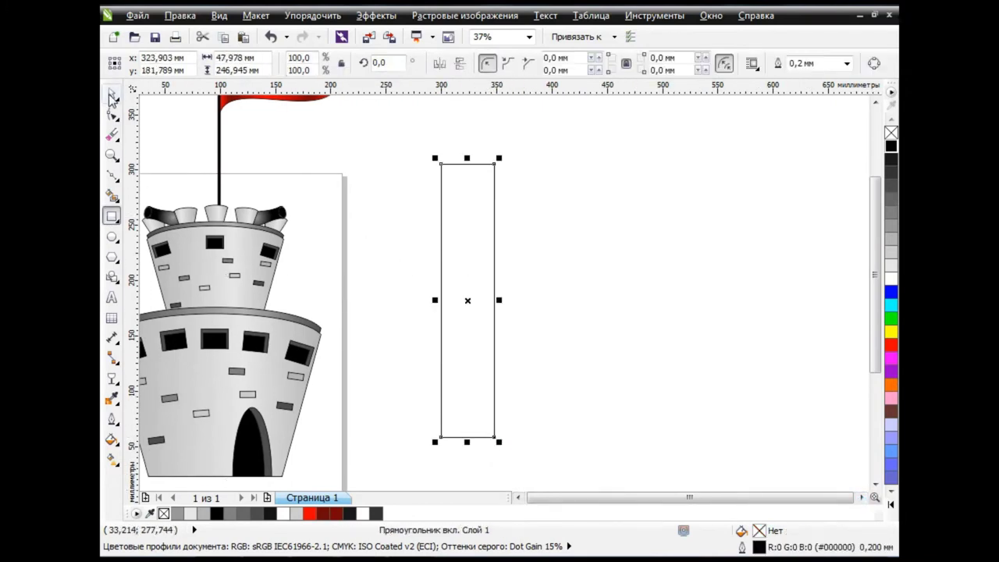
click(112, 115)
key(ctrl+q)
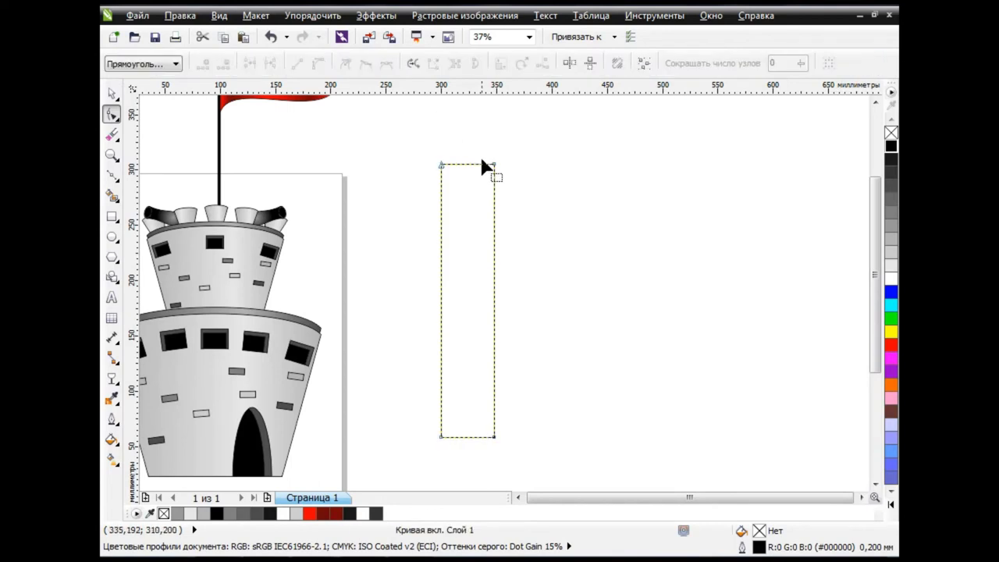
drag(468, 164, 468, 150)
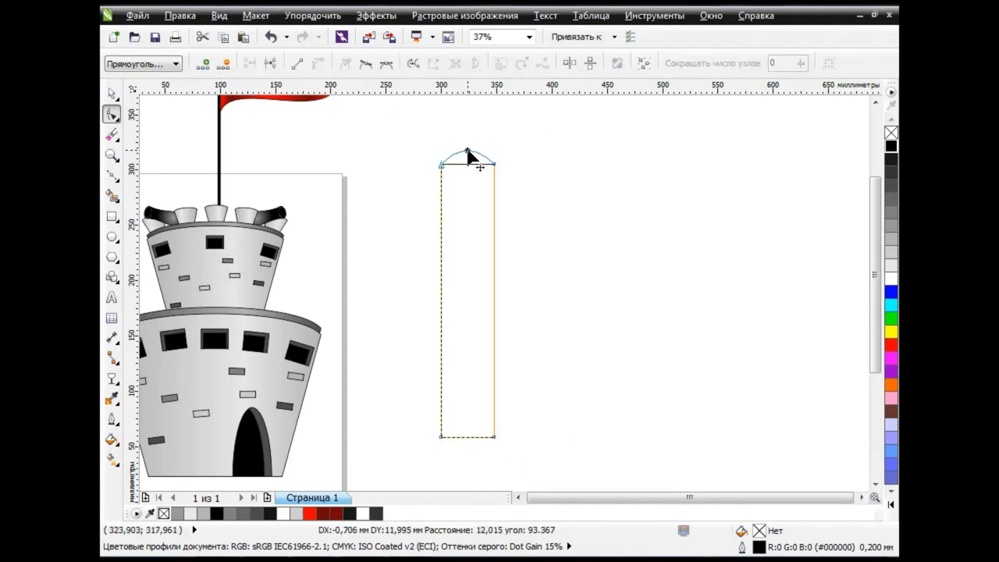
click(494, 437)
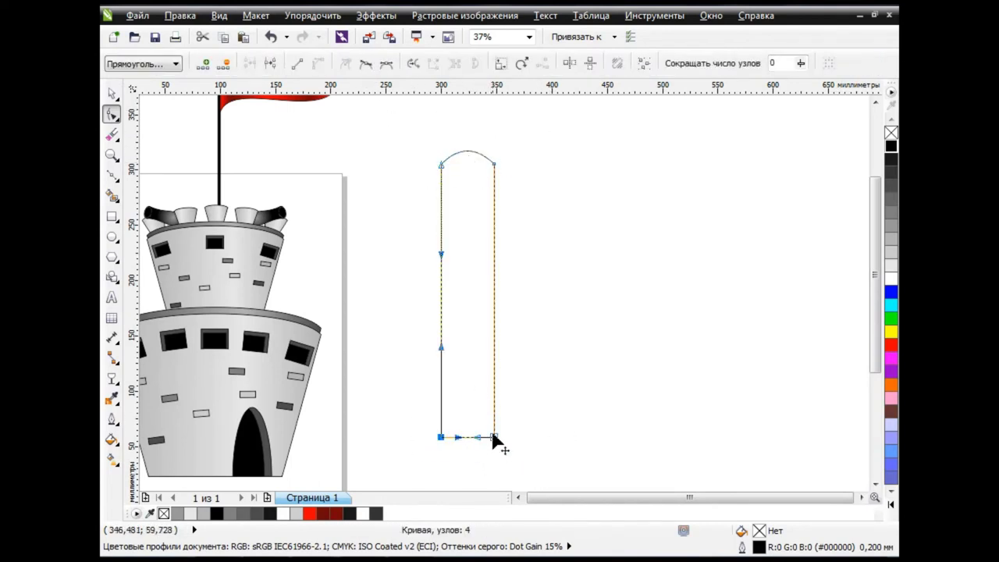
click(569, 63)
drag(494, 437, 483, 437)
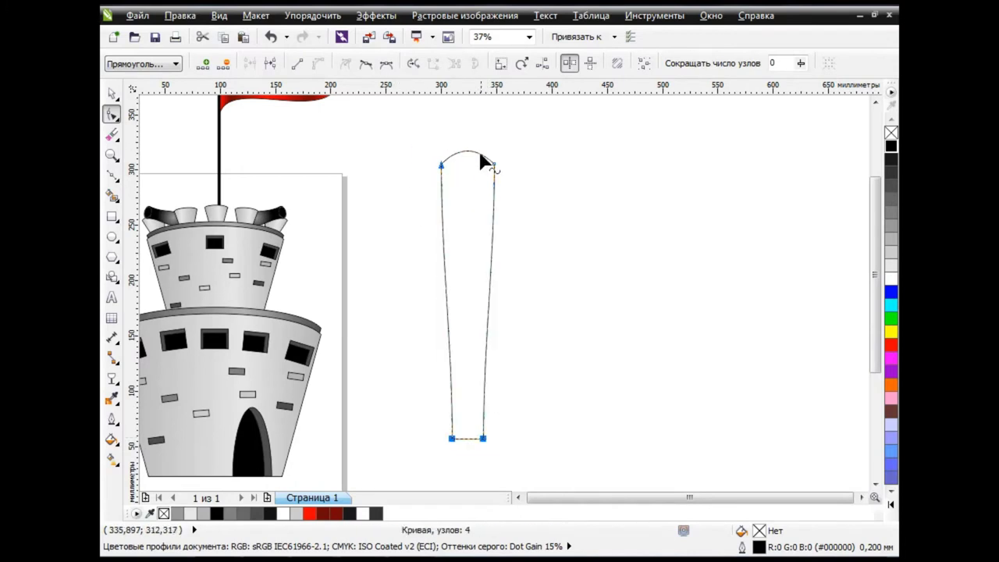
Widen the tower's top corners symmetrically, straighten its segments and bow the top edge into an arc
drag(494, 164, 540, 188)
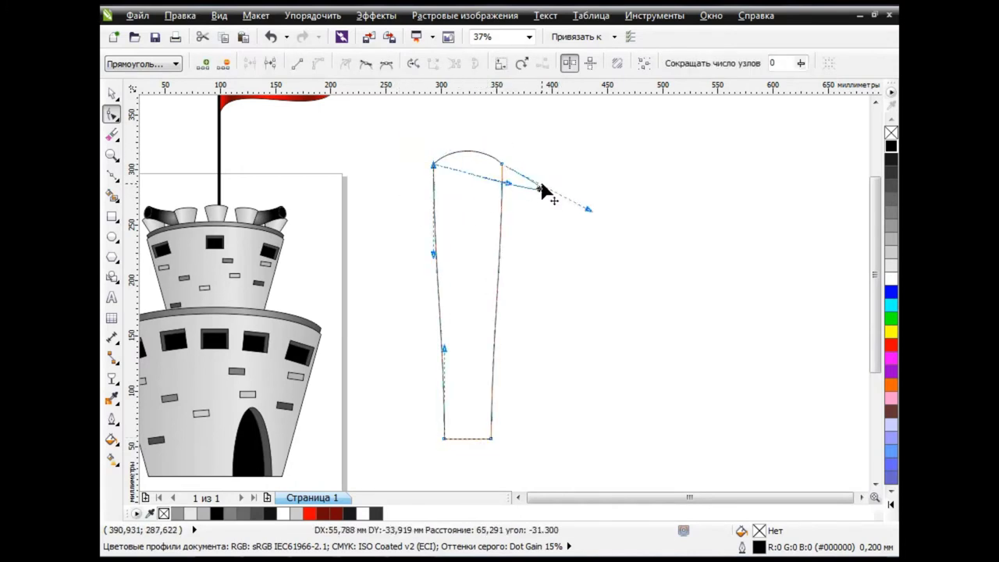
click(278, 39)
mouse_move(479, 134)
mouse_down()
mouse_move(519, 179)
mouse_move(513, 163)
mouse_up()
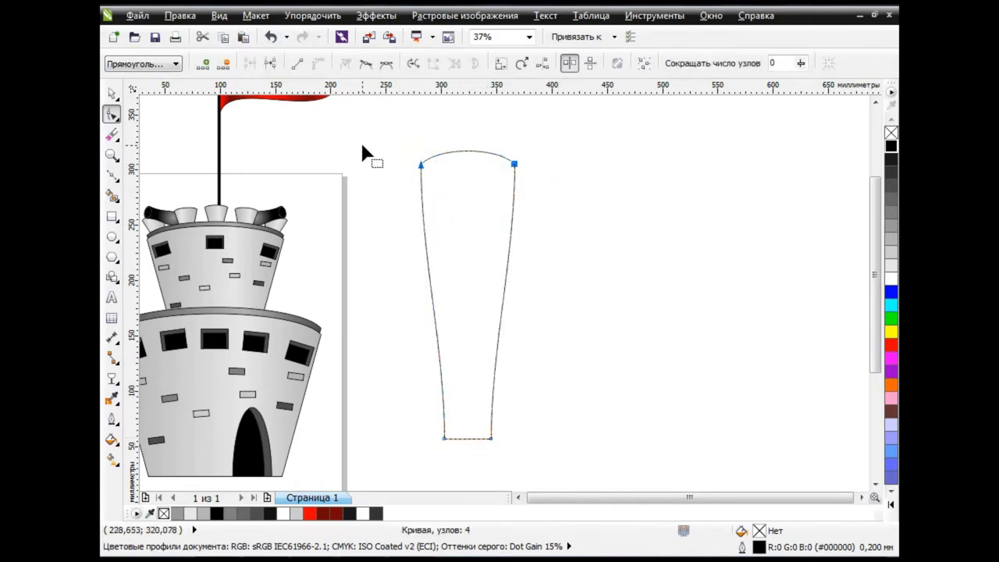
drag(388, 135, 586, 463)
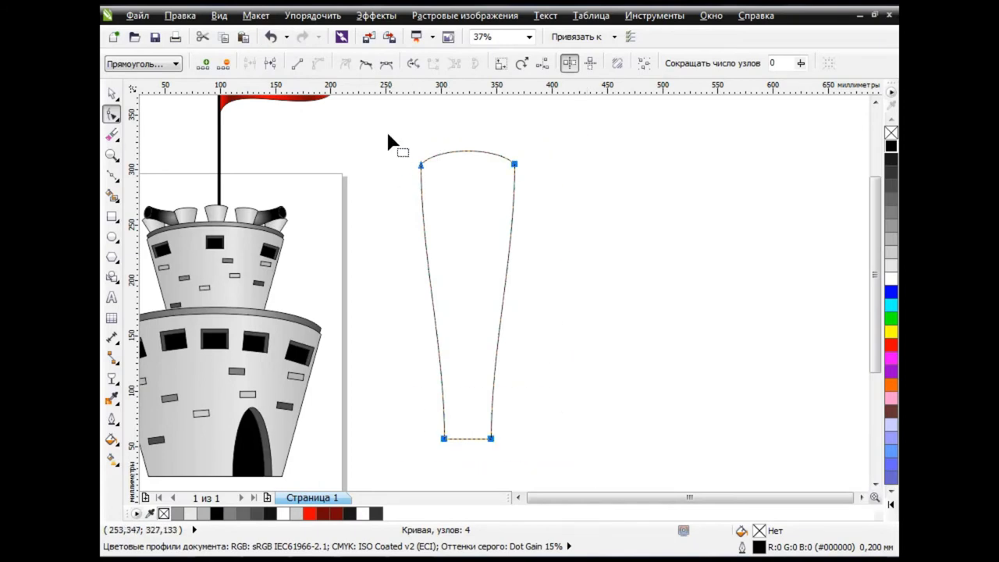
click(297, 64)
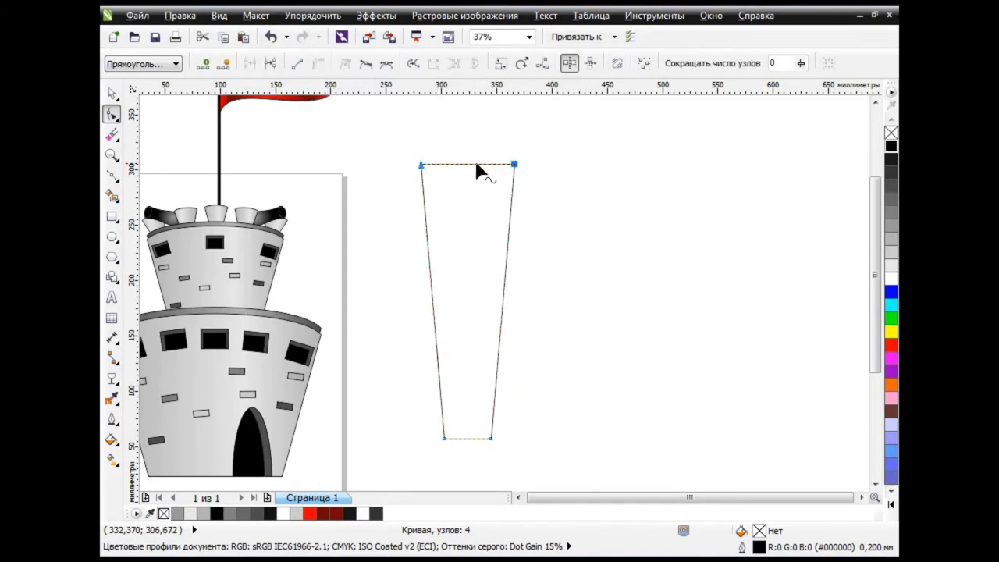
mouse_move(476, 165)
mouse_down()
mouse_move(473, 154)
mouse_move(504, 137)
mouse_up()
Copy only the castle's grey gradient fill onto the new tower shape
click(112, 93)
click(180, 15)
click(234, 235)
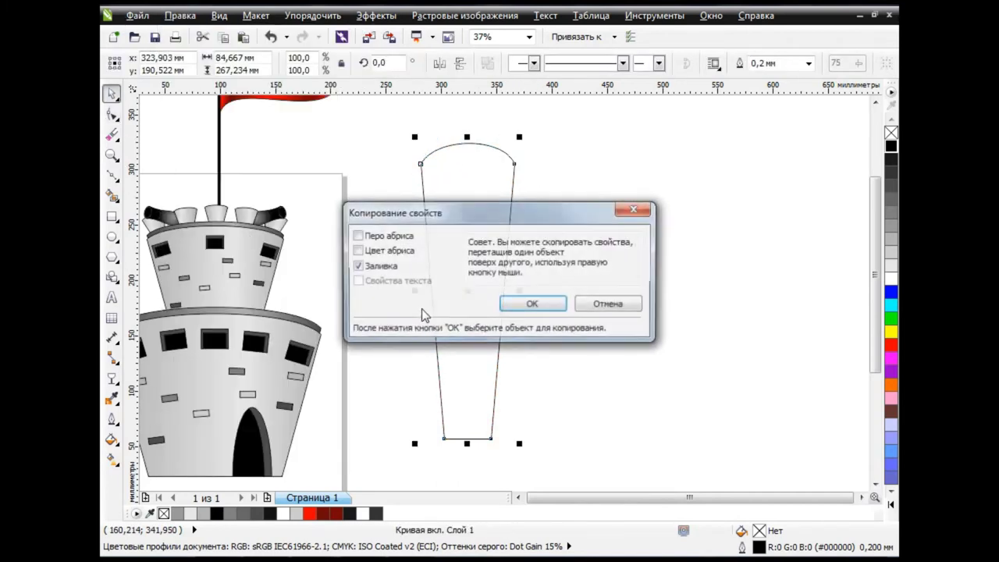
click(662, 297)
click(208, 379)
click(617, 322)
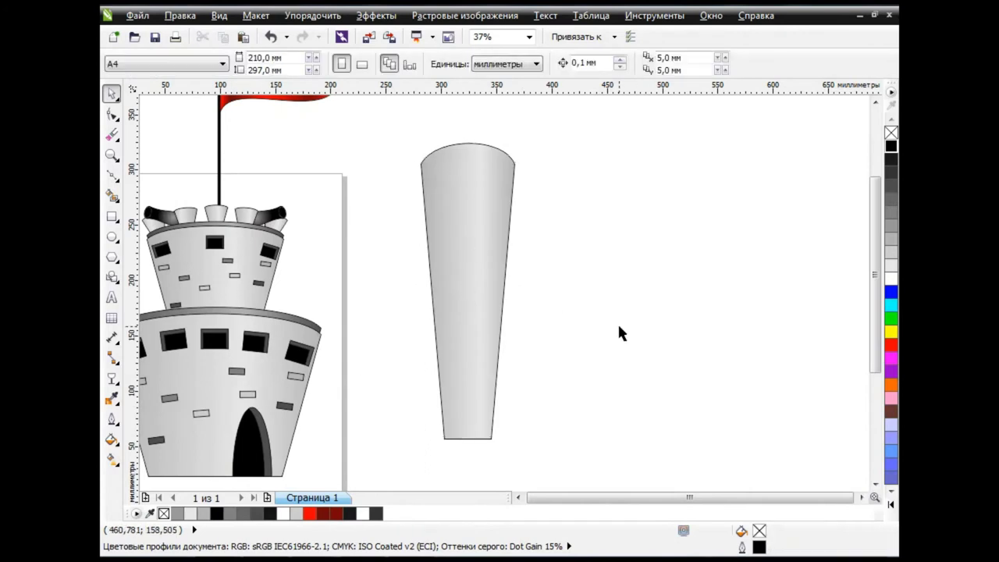
Flatten the tower's top arc slightly
drag(875, 273, 875, 234)
click(476, 265)
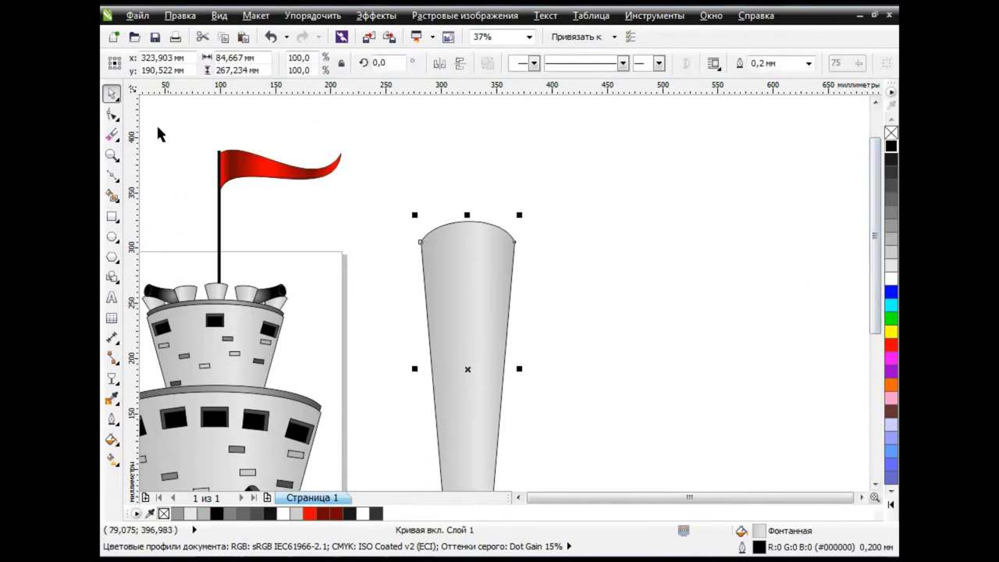
click(111, 114)
drag(466, 222, 467, 231)
key(space)
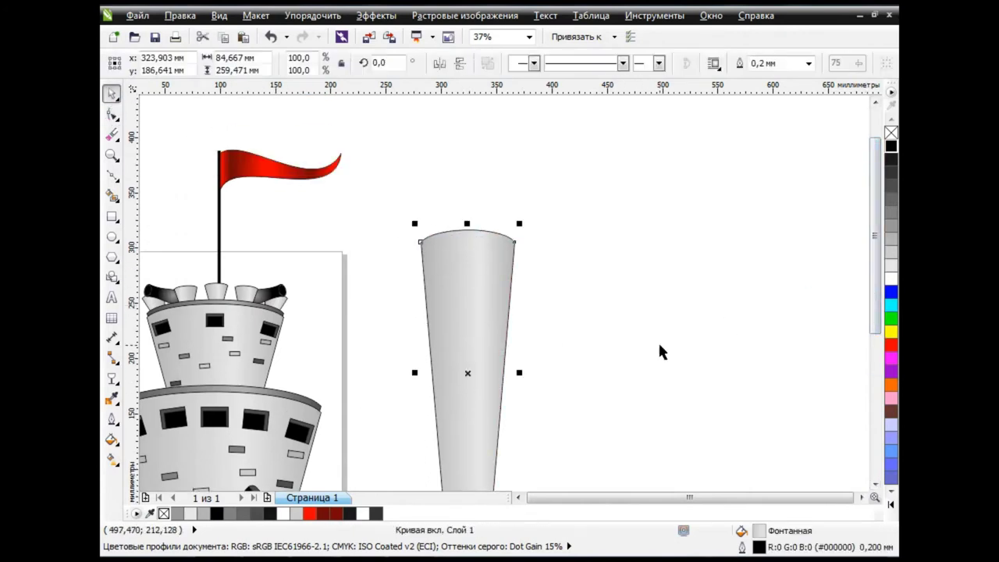
Copy a group of bricks onto the tower and scatter the light and dark bricks across it
click(660, 345)
drag(296, 458, 349, 414)
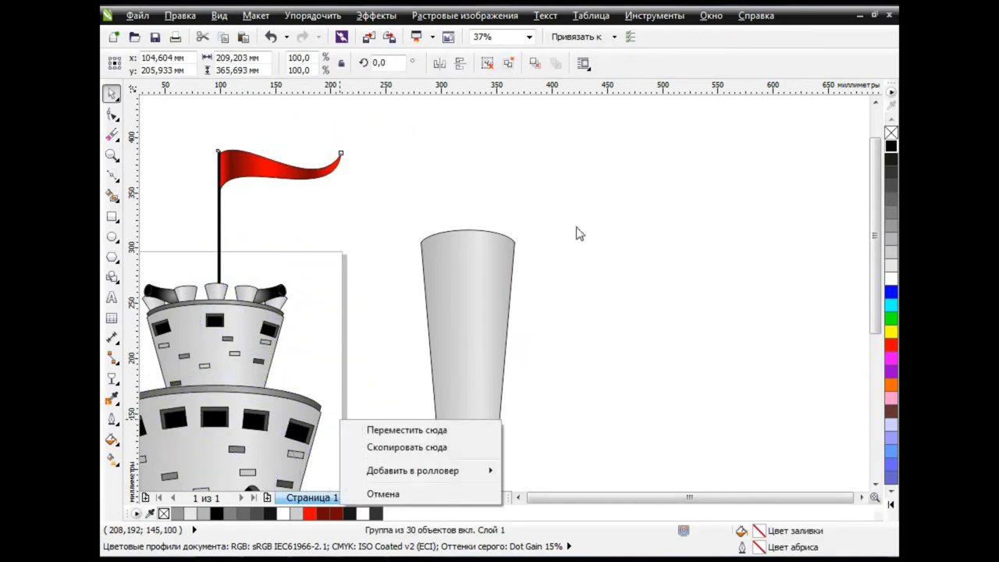
key(Escape)
key(Escape)
mouse_move(234, 452)
mouse_down()
mouse_move(547, 328)
mouse_move(498, 261)
mouse_up()
click(591, 350)
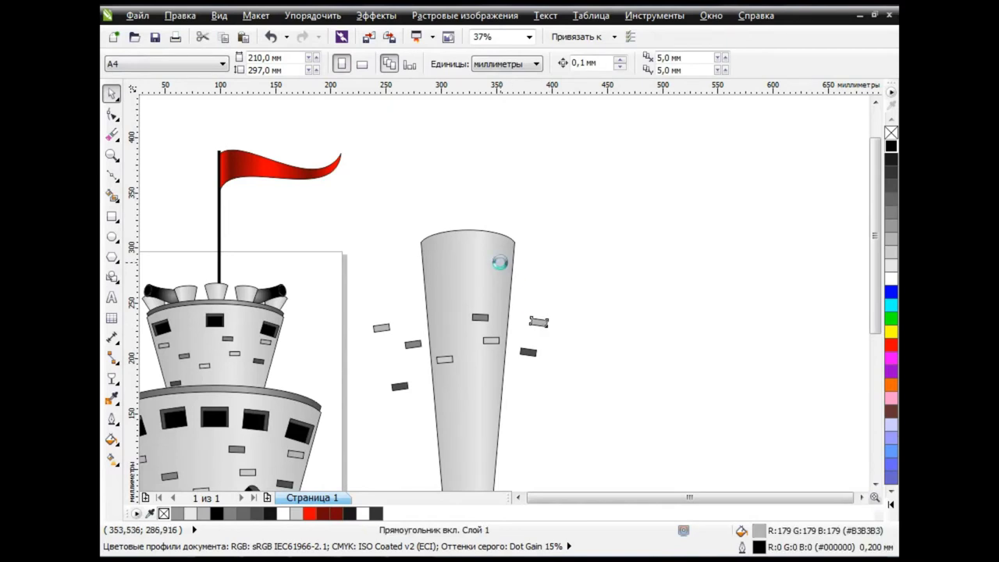
drag(481, 317, 478, 376)
drag(528, 352, 484, 475)
drag(444, 360, 448, 409)
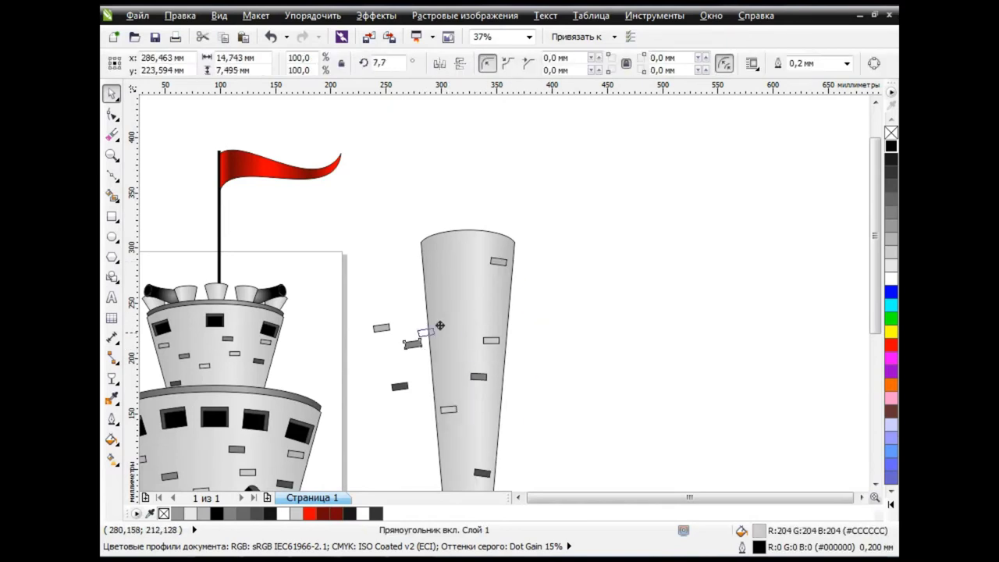
drag(413, 344, 444, 305)
drag(381, 328, 452, 341)
drag(396, 384, 450, 247)
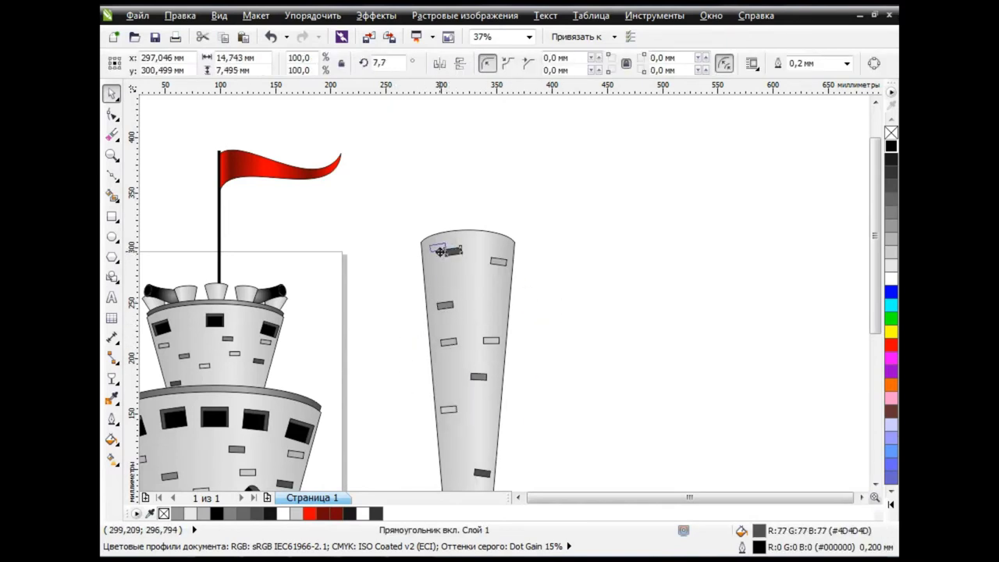
scroll(557, 396, down, 3)
scroll(551, 422, up, 3)
scroll(484, 375, down, 1)
Duplicate the tower shape, move it upward and send it behind the brick details
click(473, 203)
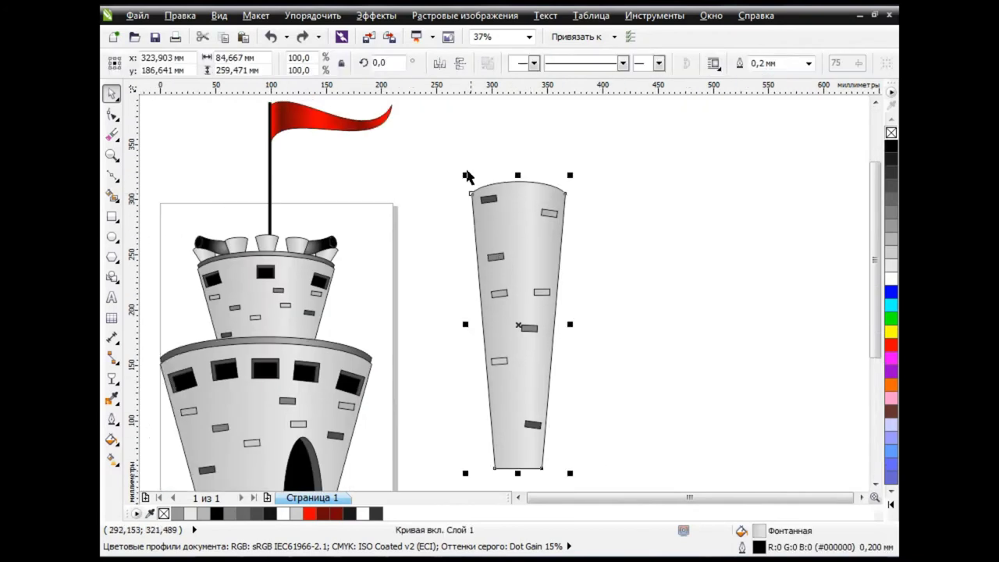
key(ctrl+c)
key(ctrl+v)
scroll(667, 216, up, 1)
drag(521, 245, 519, 181)
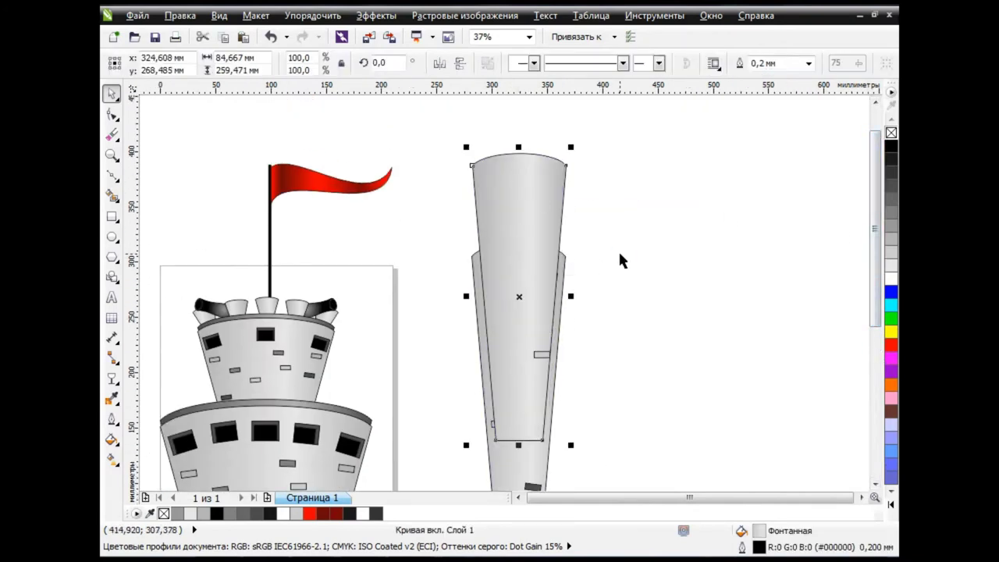
key(shift+Page_Down)
click(634, 250)
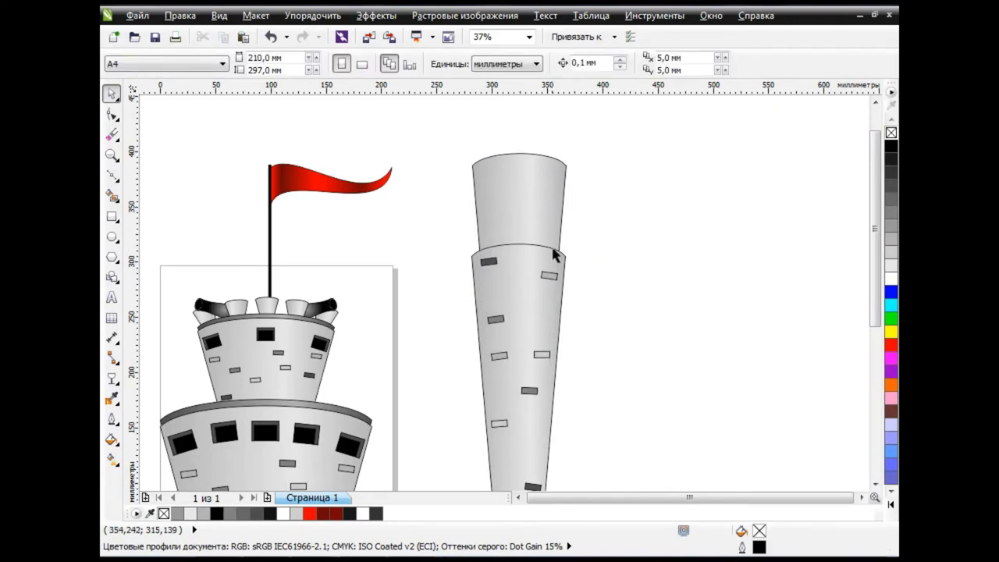
Drop a copy of the tower section higher up and clear the selection
drag(519, 227, 552, 224)
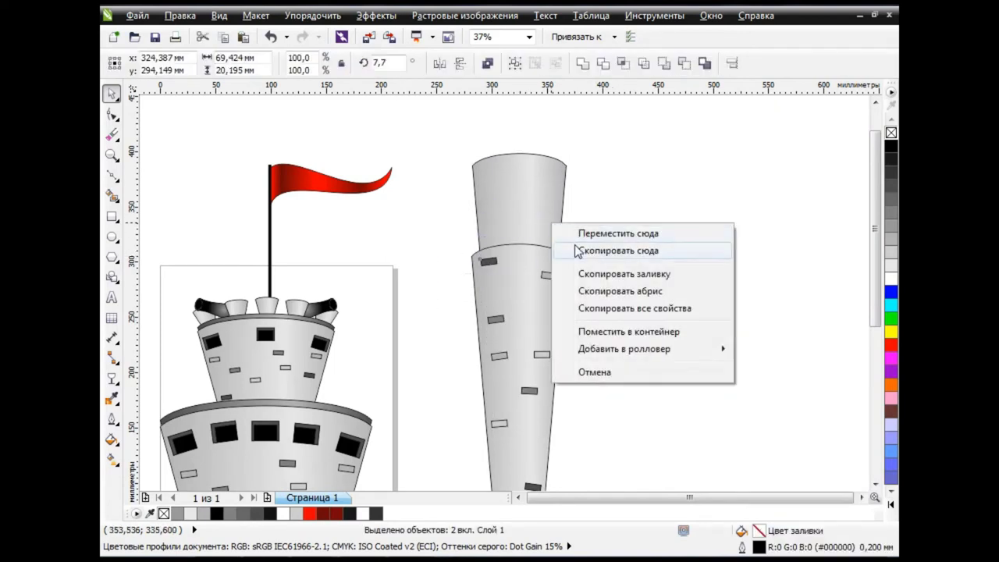
click(577, 250)
click(630, 293)
scroll(859, 226, up, 1)
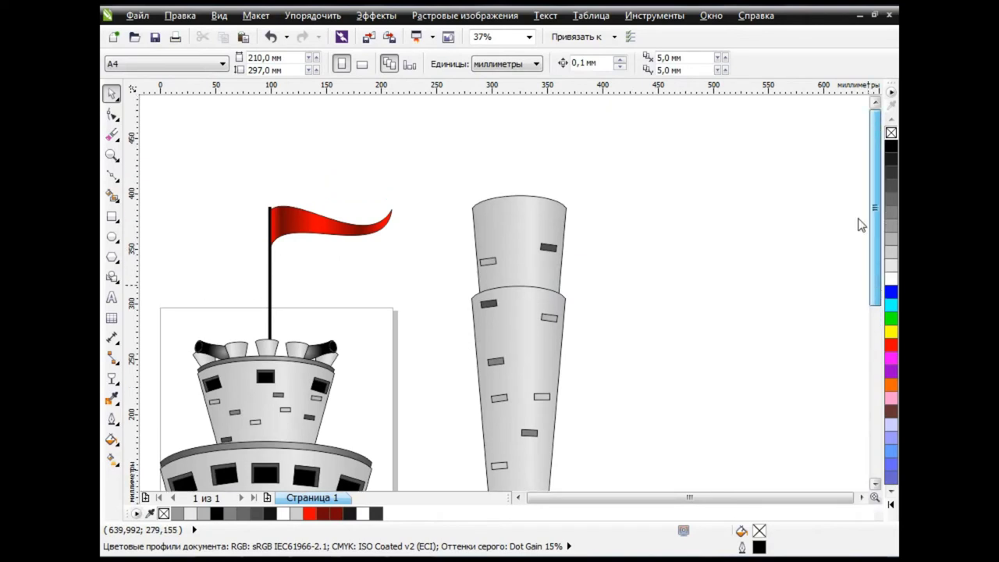
scroll(664, 258, up, 1)
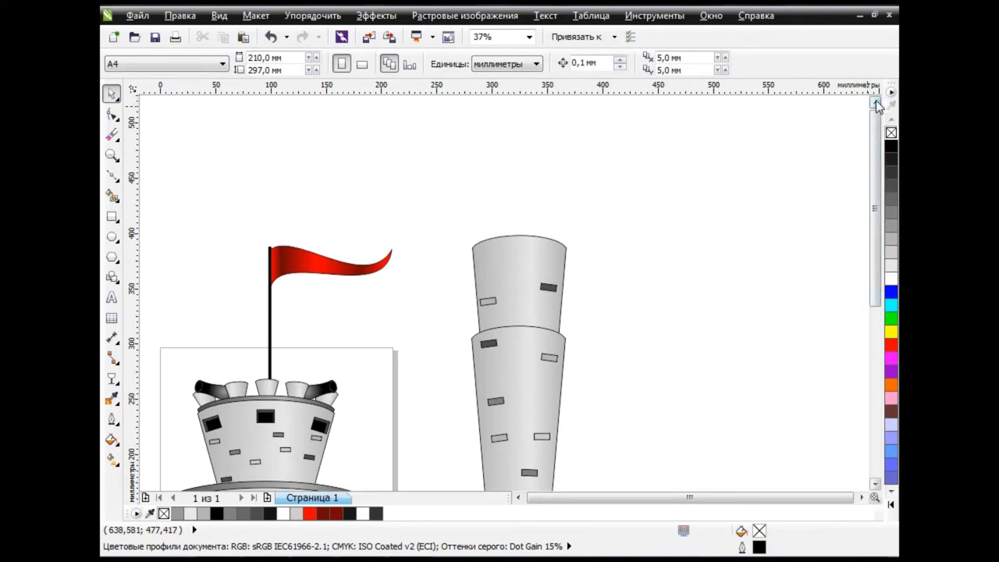
click(112, 256)
Draw a triangle, convert it to curves, delete its midpoint nodes and arc its base downward
click(160, 258)
drag(488, 103, 615, 241)
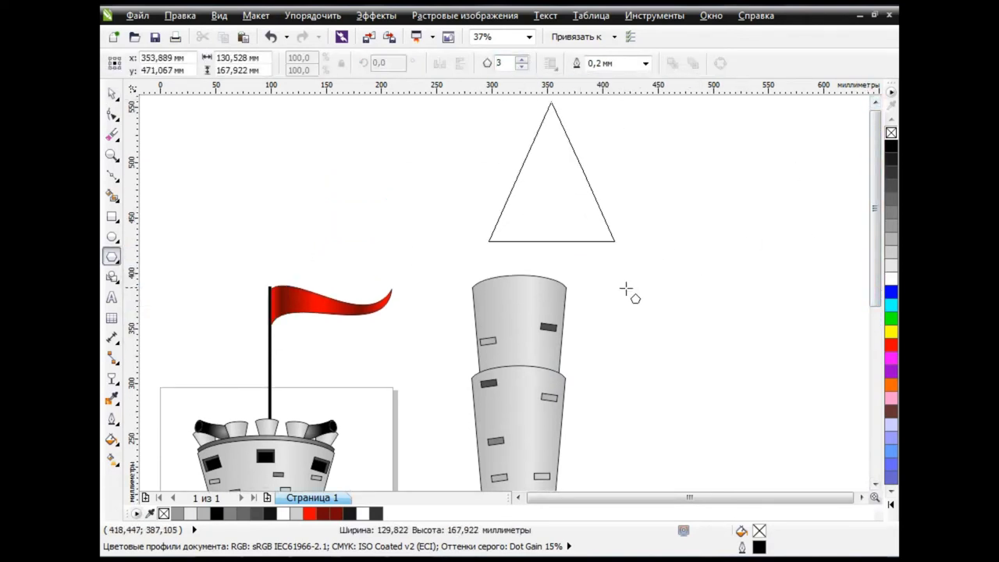
drag(552, 173, 524, 181)
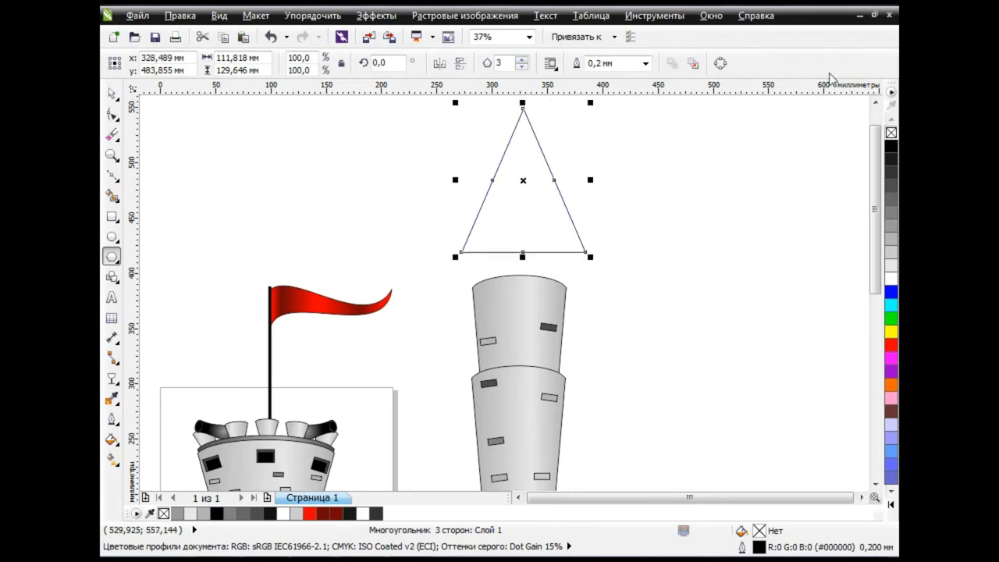
key(ctrl+q)
key(F10)
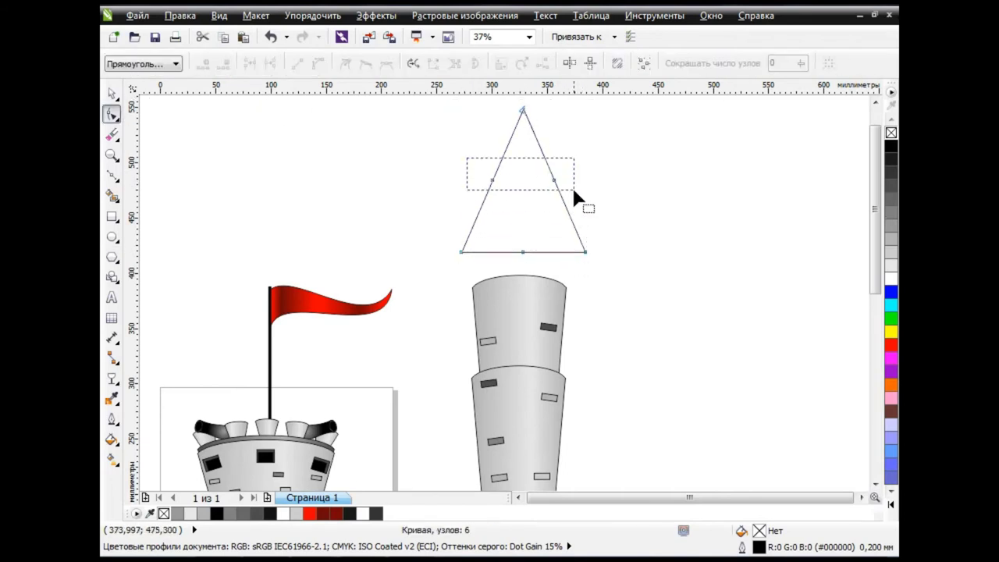
drag(574, 190, 574, 191)
key(Delete)
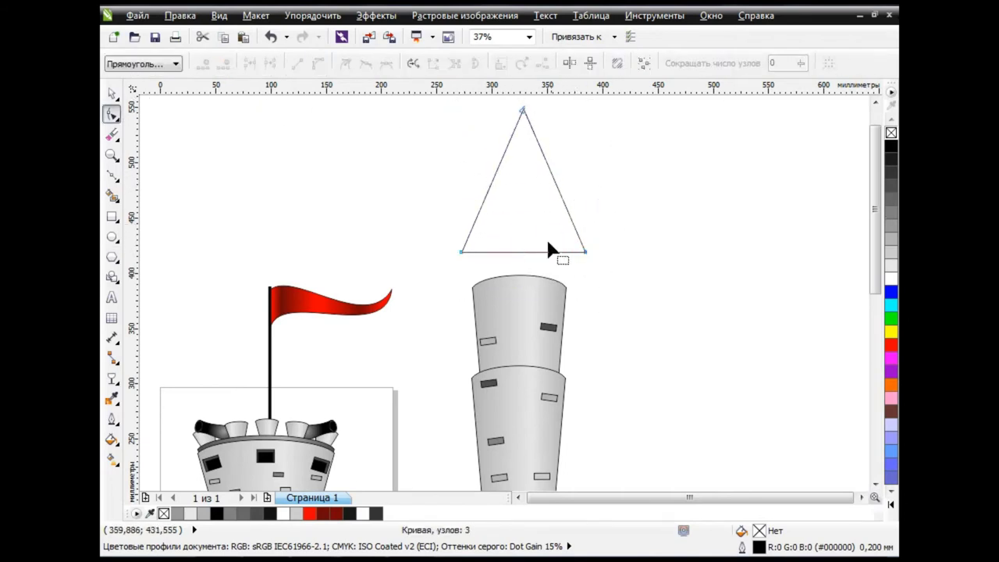
drag(551, 251, 528, 275)
key(space)
key(Escape)
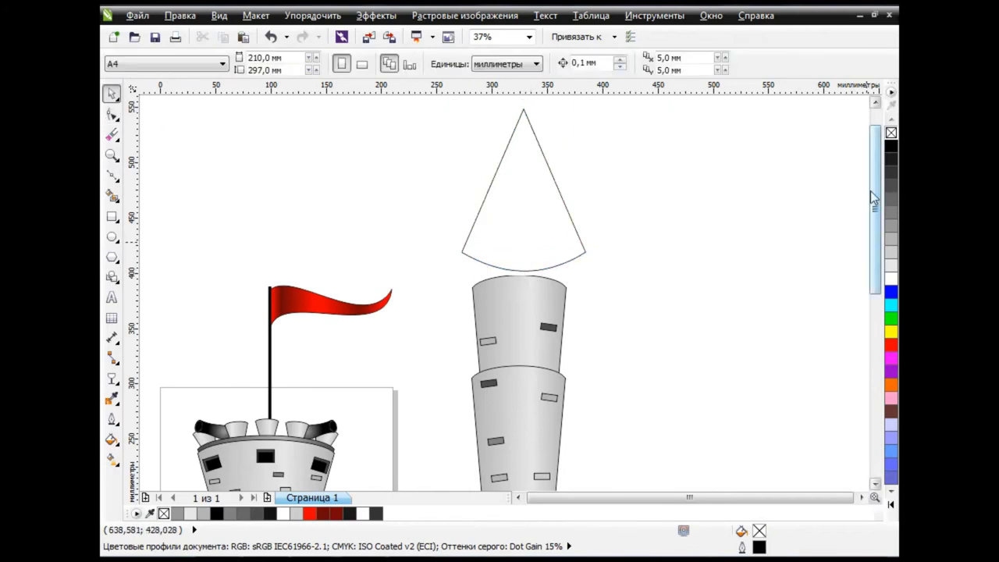
Move the cone down onto the tower top and enlarge it to fit the tower width
drag(874, 202, 875, 186)
drag(549, 284, 548, 230)
drag(575, 297, 562, 273)
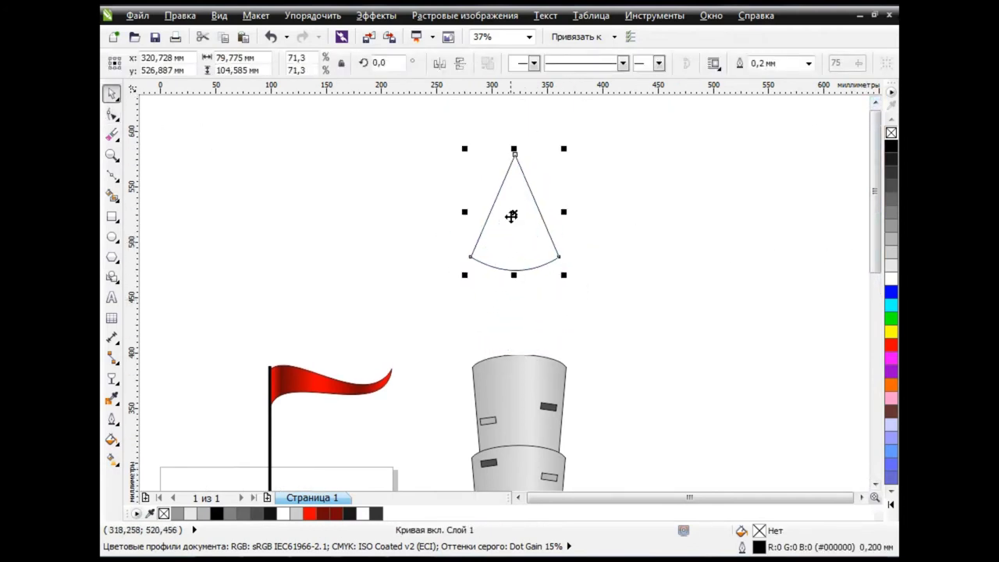
drag(511, 216, 513, 312)
mouse_move(567, 379)
mouse_down()
mouse_move(577, 376)
mouse_move(521, 323)
mouse_up()
Open and close the alignment settings, then select only the cone roof
shift+click(559, 429)
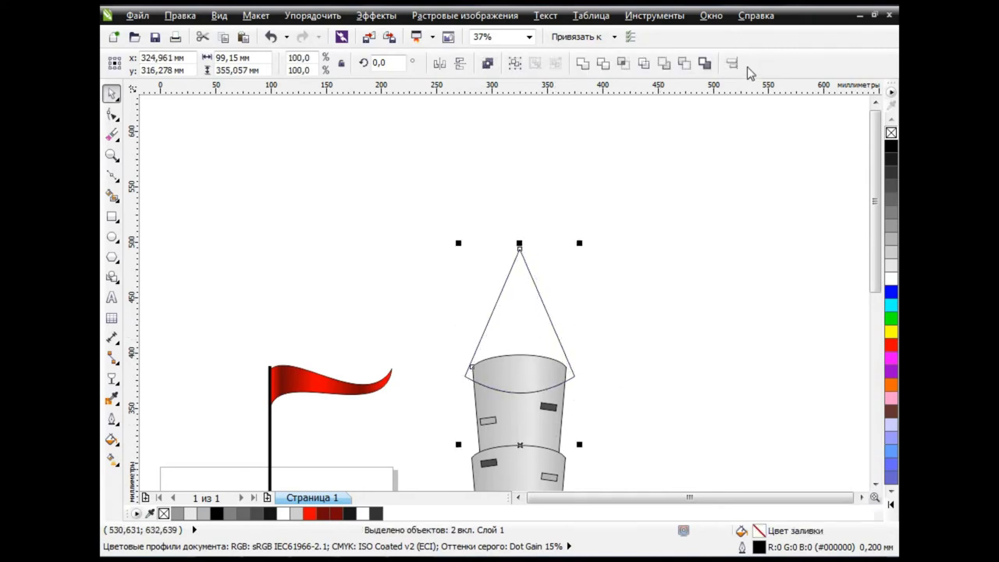
click(734, 64)
click(614, 363)
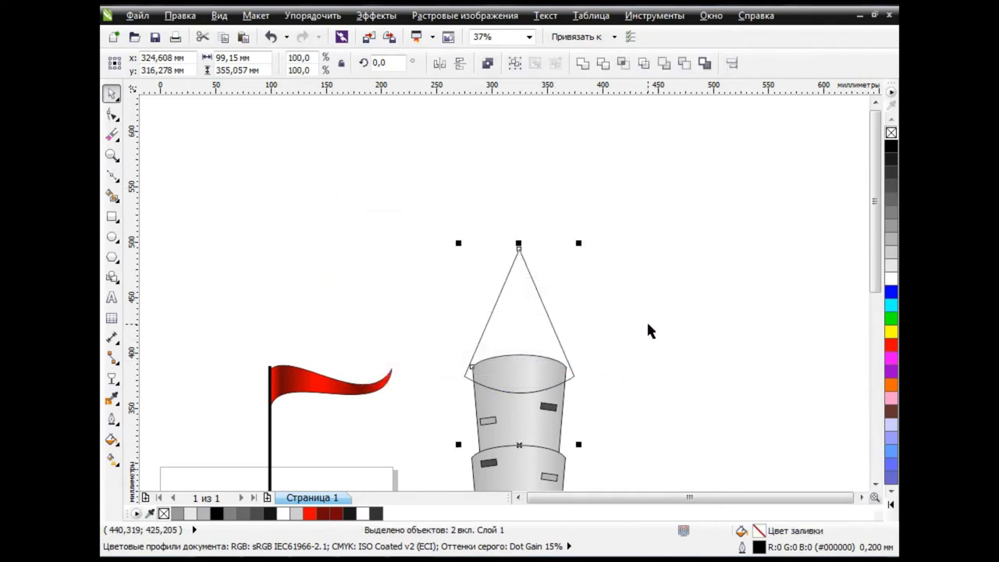
click(543, 239)
Give the cone a black-to-orange conical fountain fill
click(117, 443)
click(167, 341)
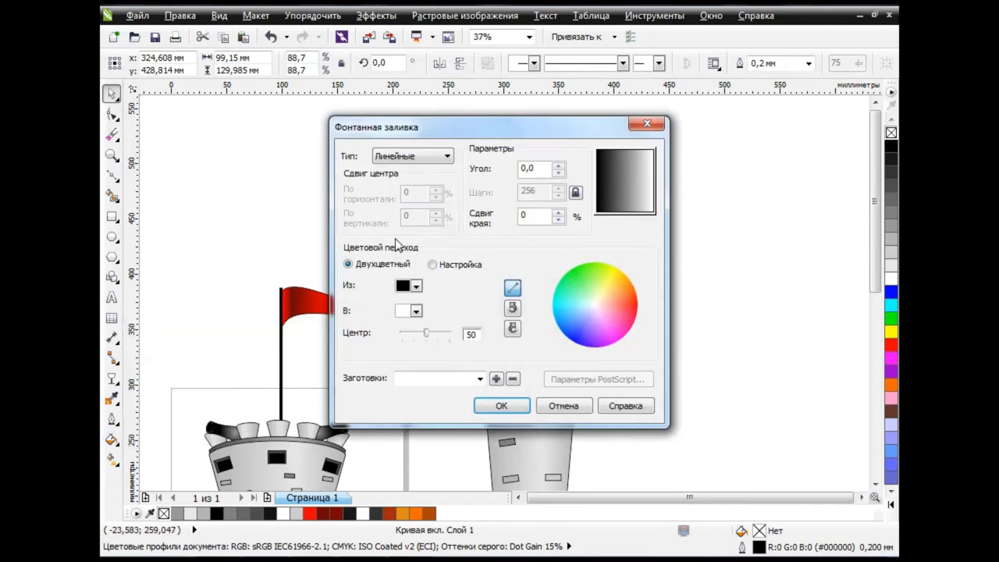
click(416, 286)
click(416, 285)
click(416, 311)
click(403, 366)
click(412, 156)
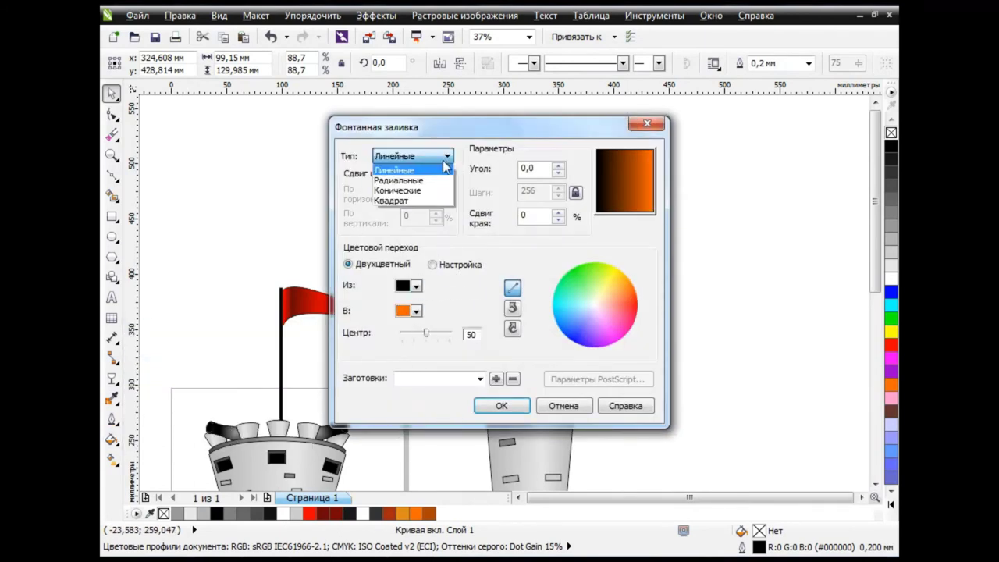
click(395, 190)
click(501, 406)
Move the gradient centre to the cone apex and add a brighter orange colour stop
click(116, 460)
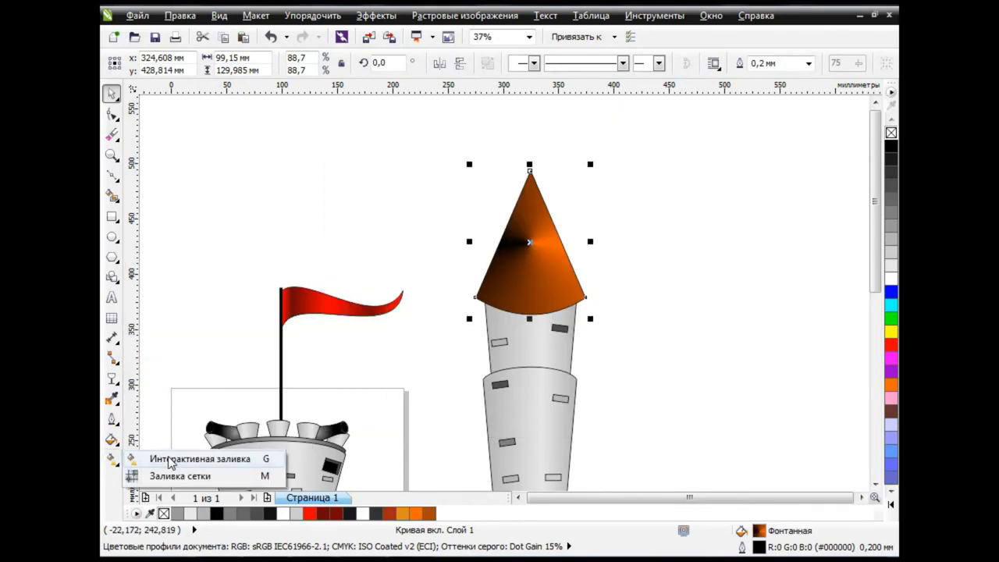
click(172, 458)
mouse_move(528, 239)
mouse_down()
mouse_move(513, 175)
mouse_move(540, 162)
mouse_move(530, 174)
mouse_move(538, 178)
mouse_up()
scroll(538, 178, up, 3)
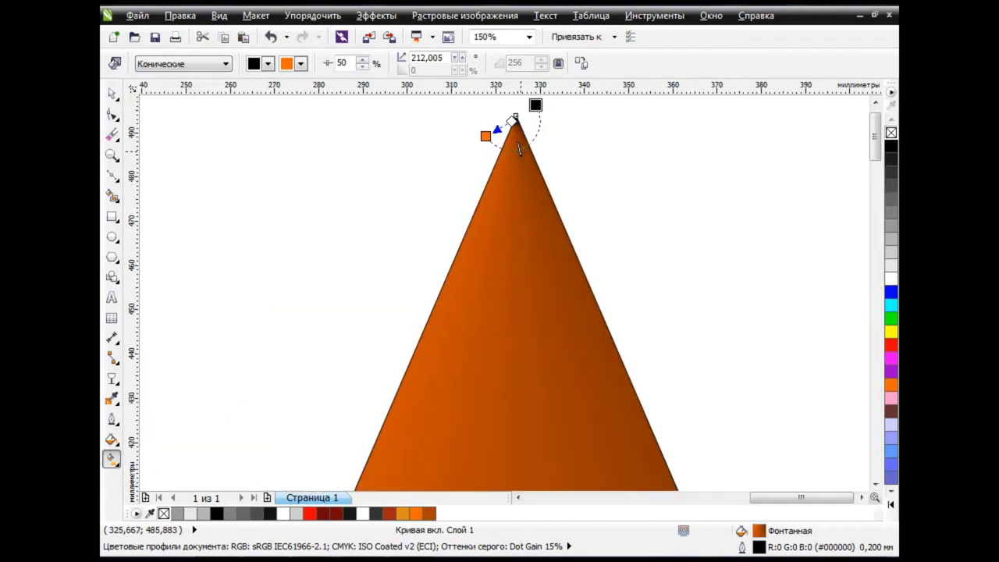
double_click(509, 150)
click(268, 63)
click(257, 120)
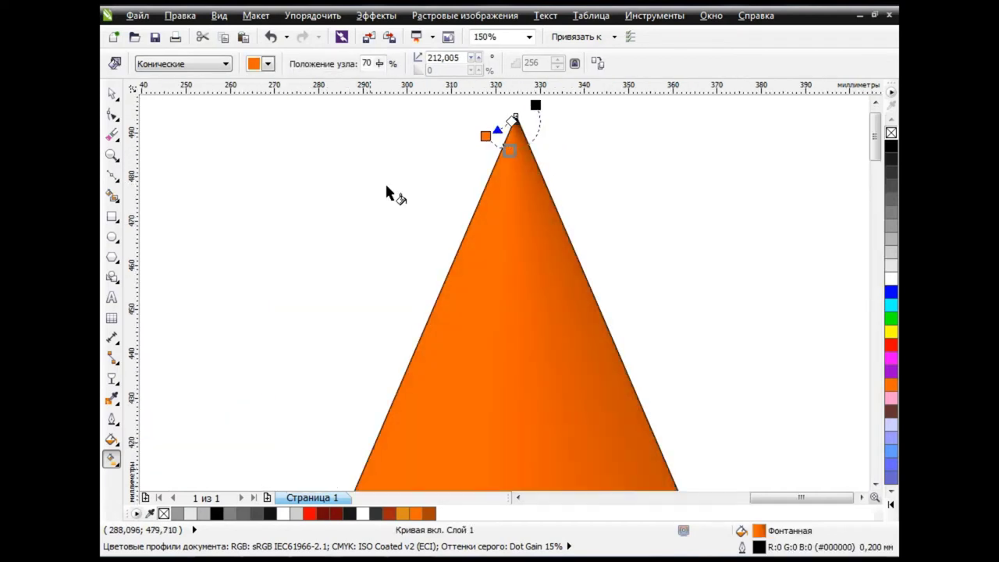
drag(532, 105, 526, 116)
scroll(556, 312, down, 5)
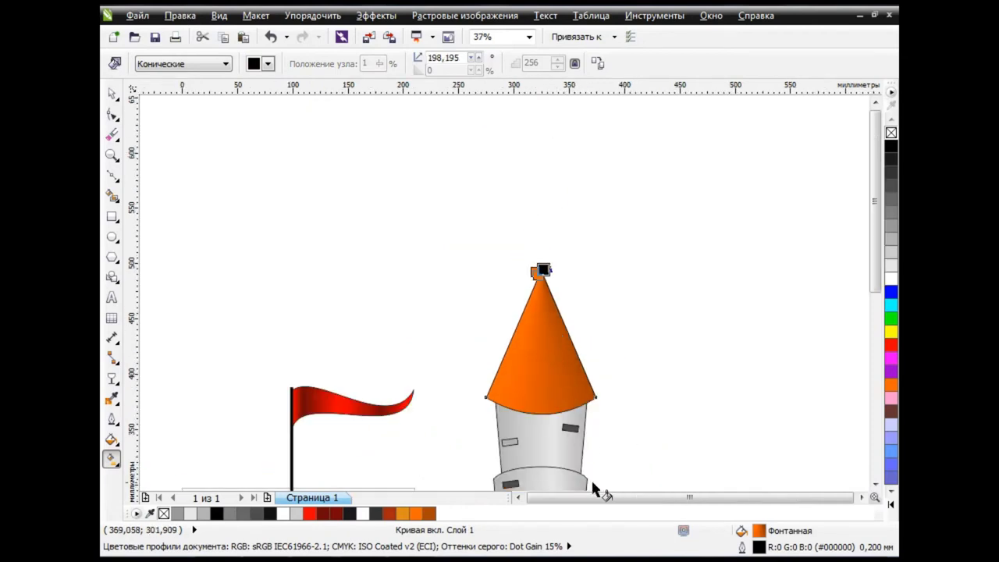
scroll(598, 457, down, 3)
key(space)
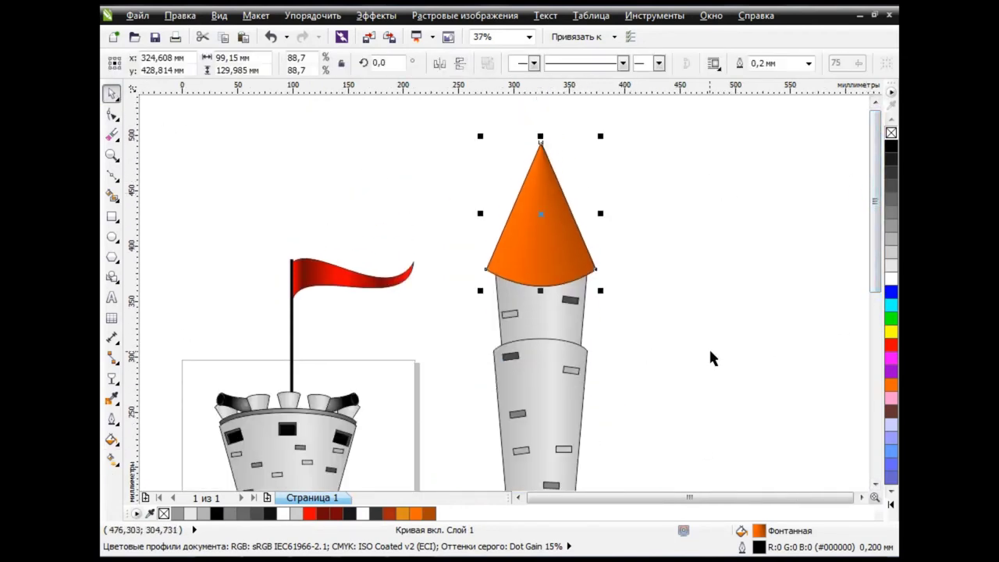
scroll(712, 349, down, 2)
Group the orange-roofed tower pieces, move the group beside the castle and shrink it to turret size
drag(528, 503, 521, 503)
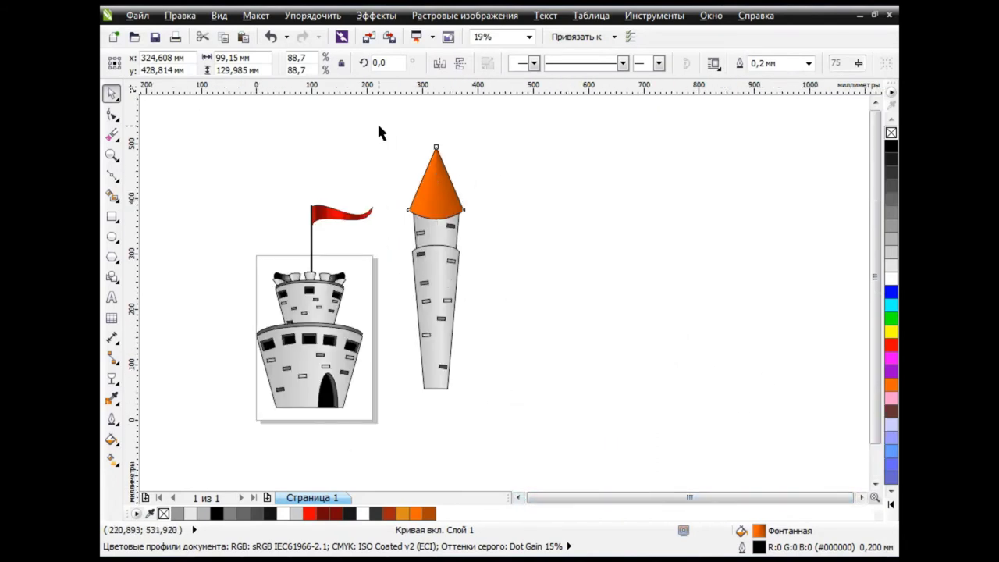
drag(377, 122, 519, 441)
key(ctrl+g)
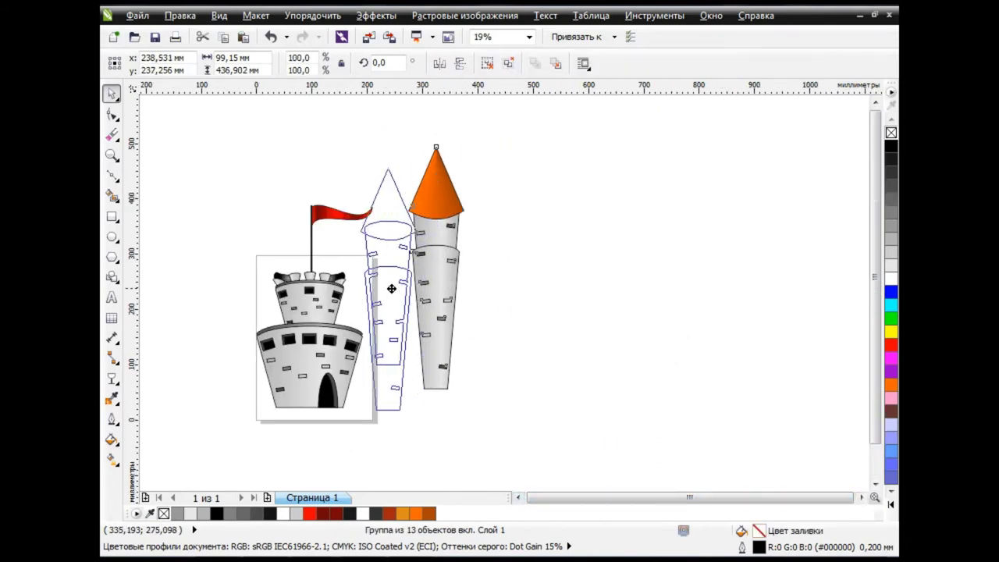
drag(437, 312, 357, 335)
mouse_move(388, 166)
mouse_down()
mouse_move(372, 173)
mouse_move(378, 195)
mouse_up()
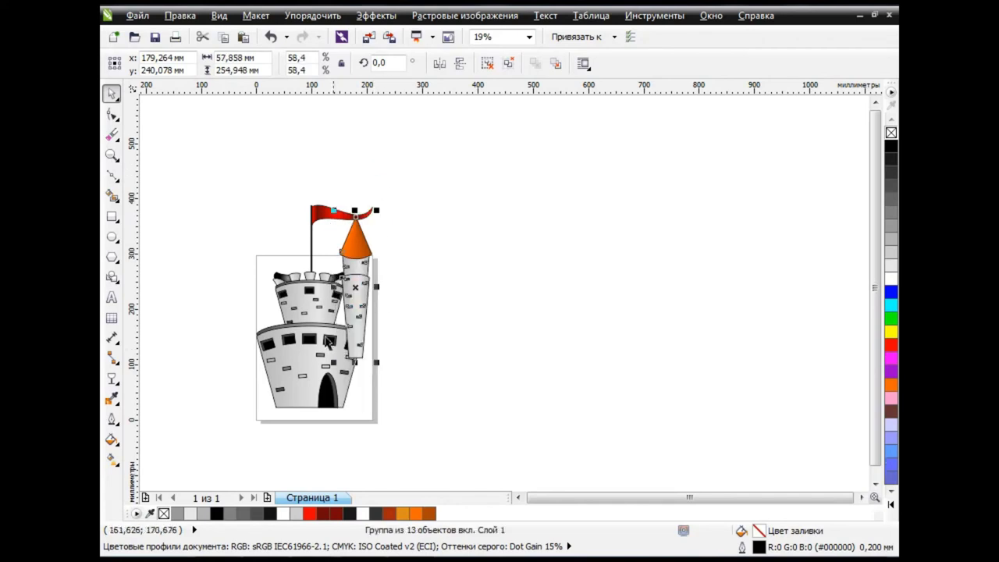
scroll(223, 356, up, 2)
Position the tower beside the castle and tilt it so it leans outward
click(486, 328)
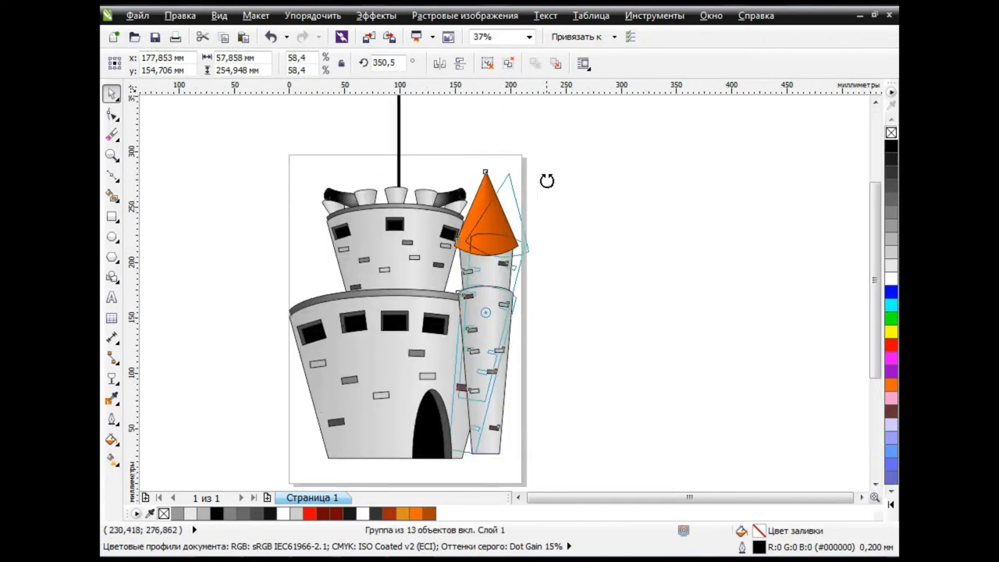
drag(530, 168, 549, 180)
click(548, 180)
drag(485, 319, 534, 341)
click(514, 337)
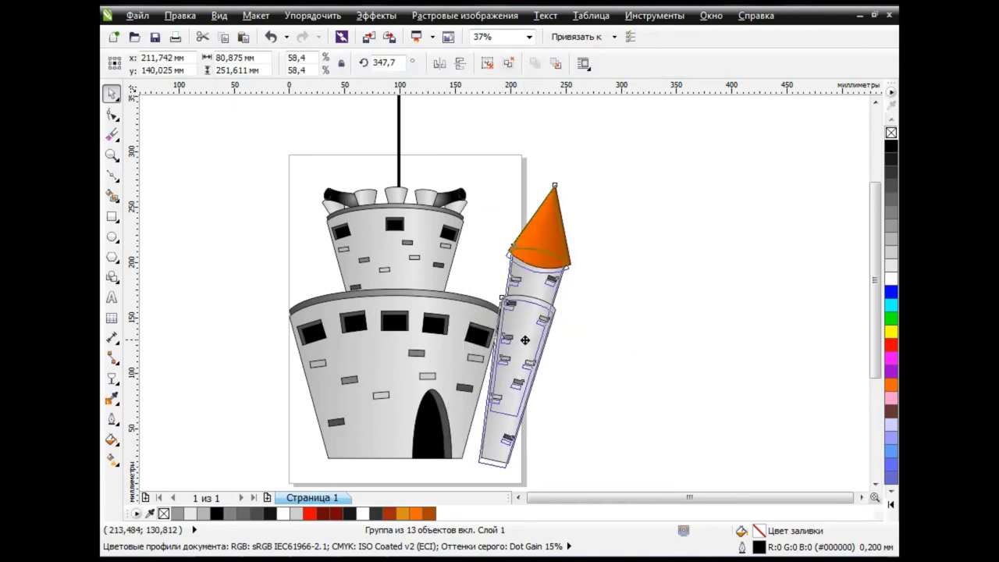
drag(573, 184, 590, 192)
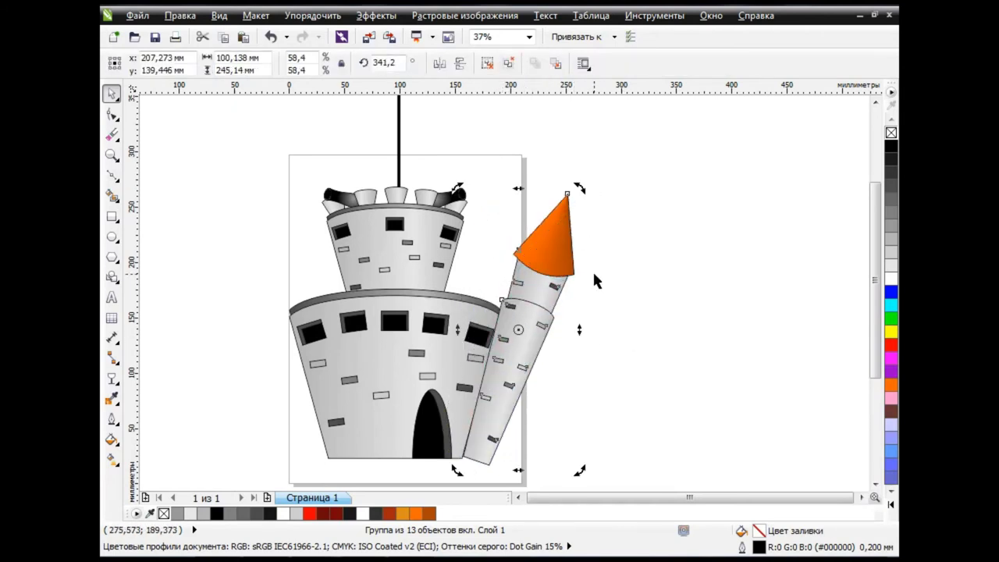
key(Escape)
drag(493, 396, 496, 392)
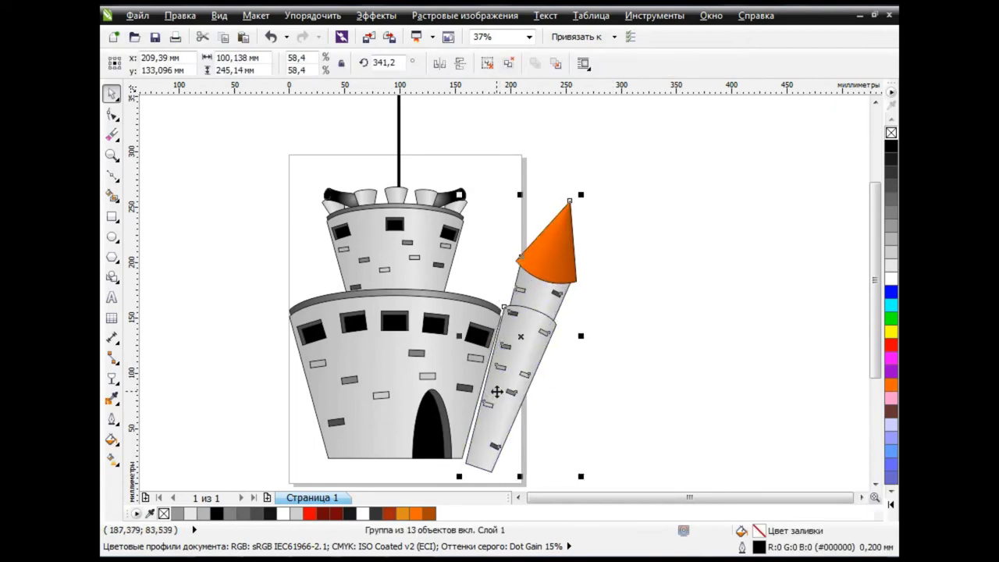
drag(467, 459, 457, 475)
click(603, 383)
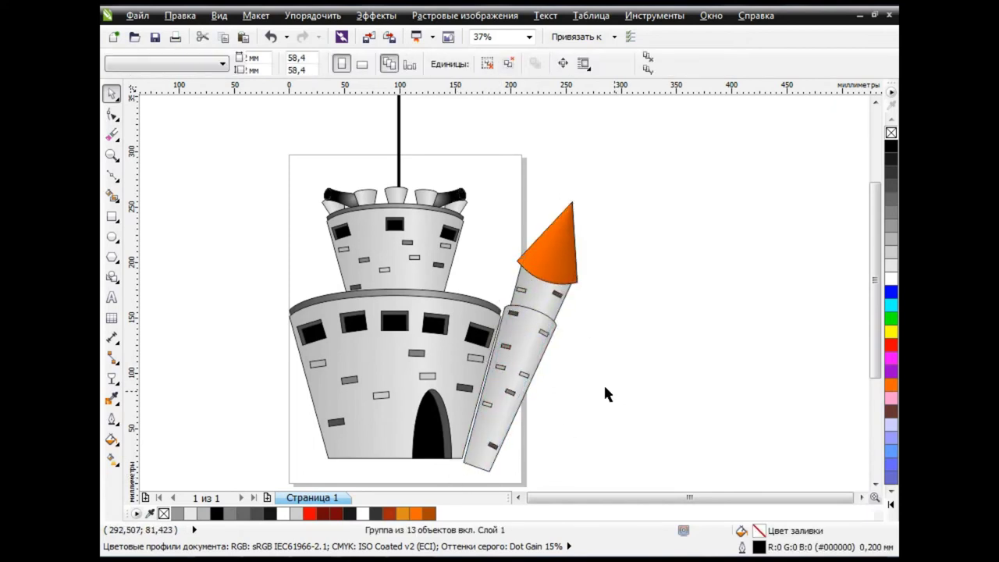
Place a mirrored copy of the tower on the castle's left side, leaning the other way
drag(517, 359, 282, 341)
key(KP_Add)
click(439, 63)
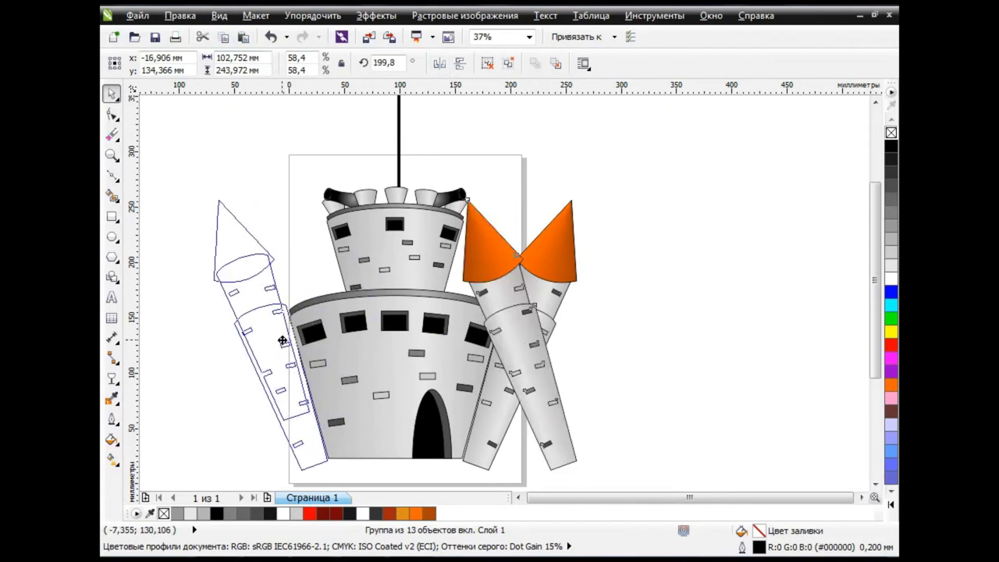
click(605, 337)
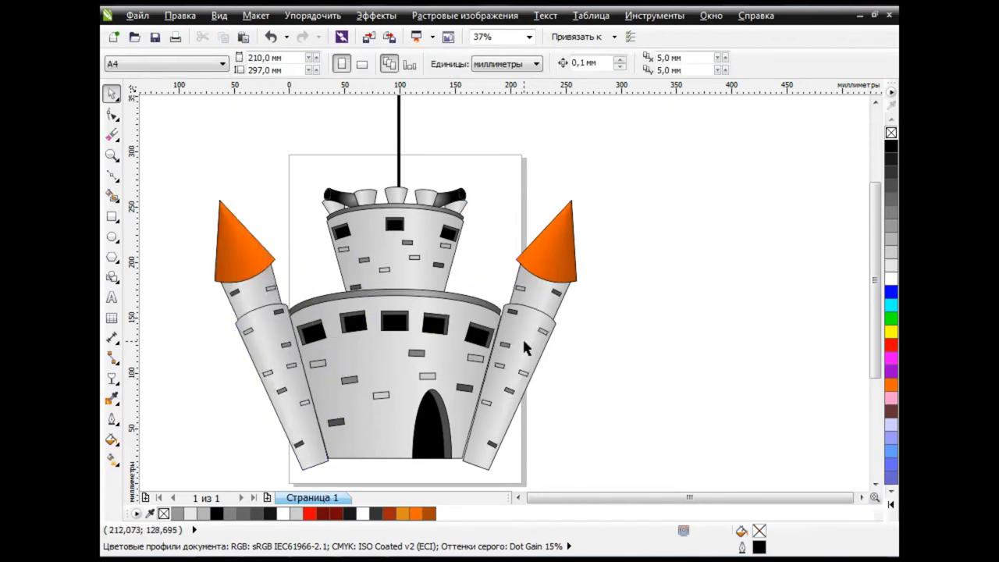
drag(522, 337, 520, 337)
click(579, 341)
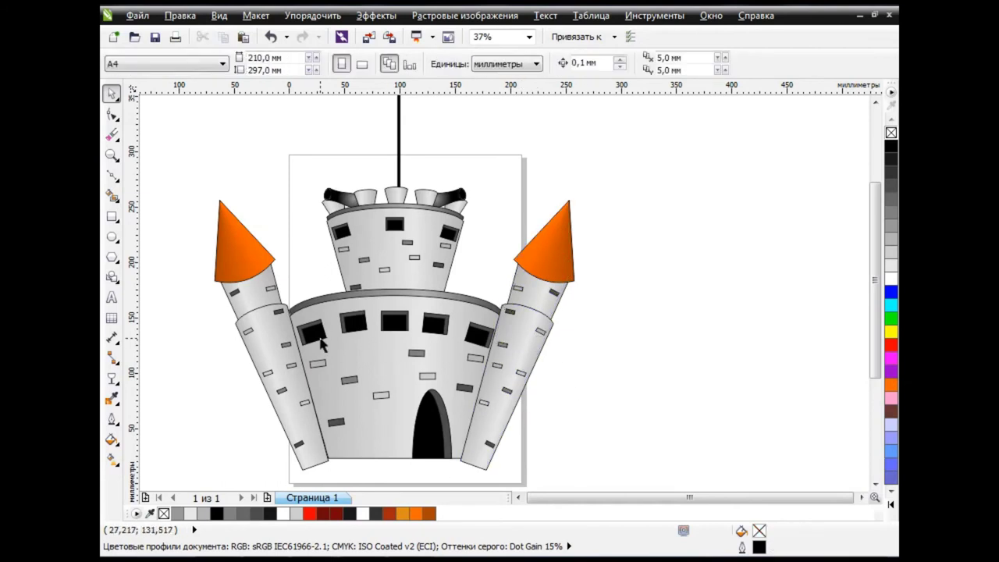
Make smaller copies of both outer towers and send them behind the keep
scroll(322, 344, down, 1)
scroll(242, 337, up, 1)
click(625, 328)
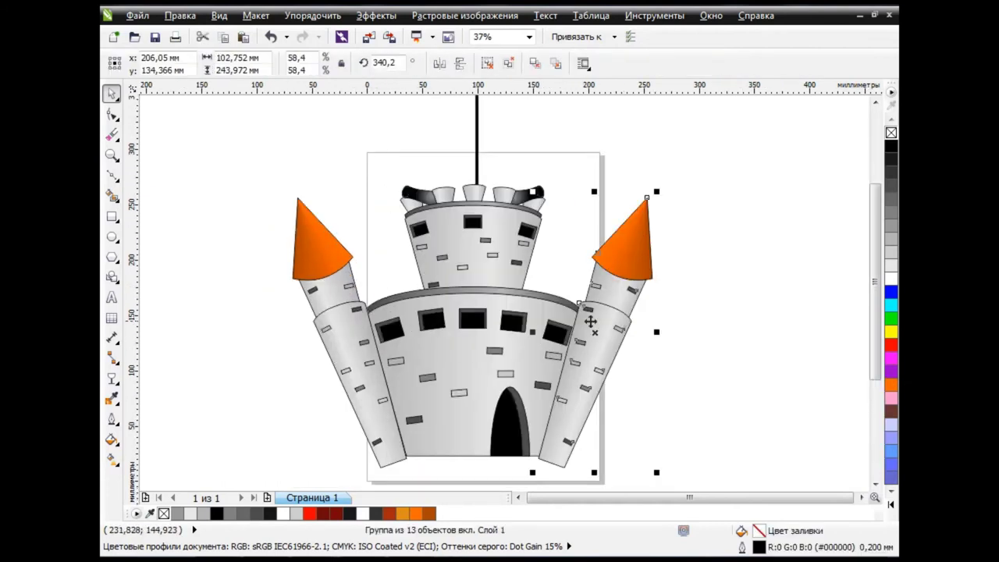
shift+click(335, 319)
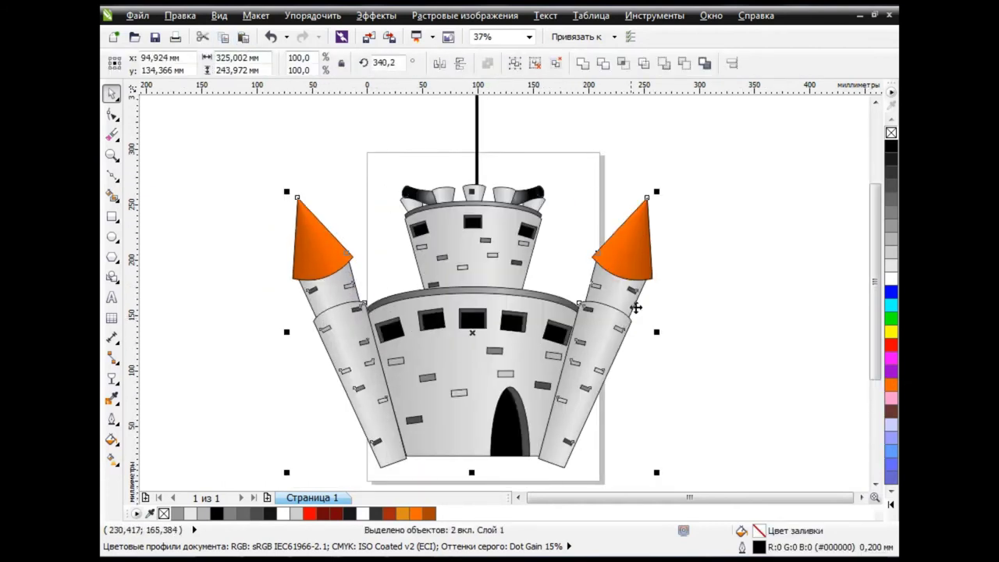
drag(658, 471, 607, 407)
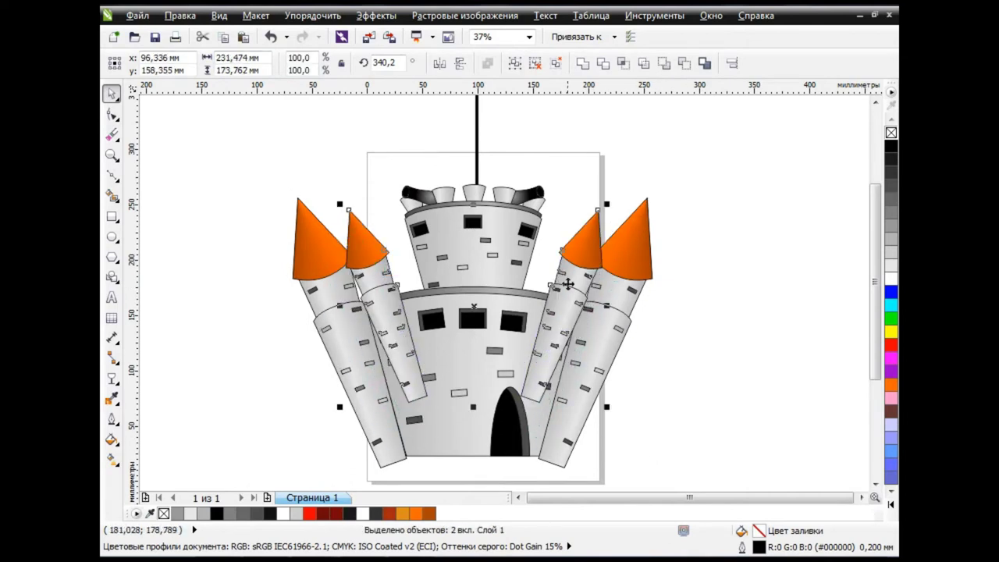
drag(607, 203, 588, 212)
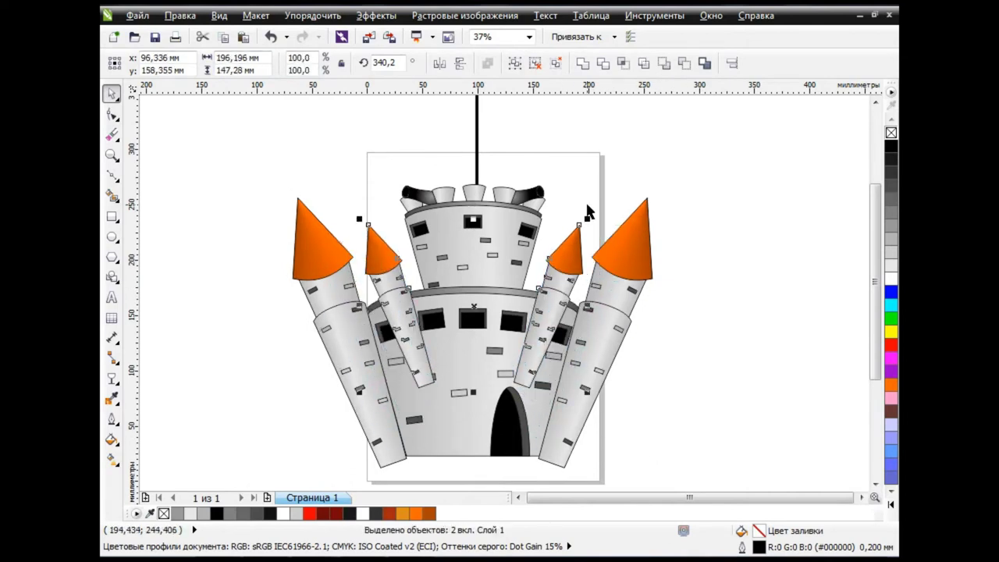
key(shift+Page_Down)
click(736, 341)
Rotate the right and left inner towers upright
click(571, 256)
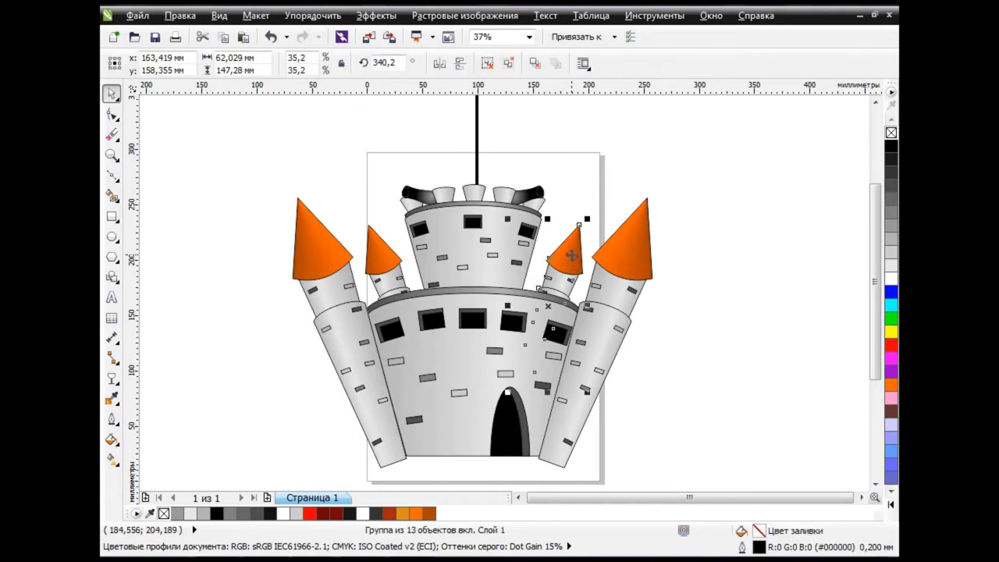
click(571, 256)
drag(586, 219, 585, 212)
key(Escape)
double_click(429, 226)
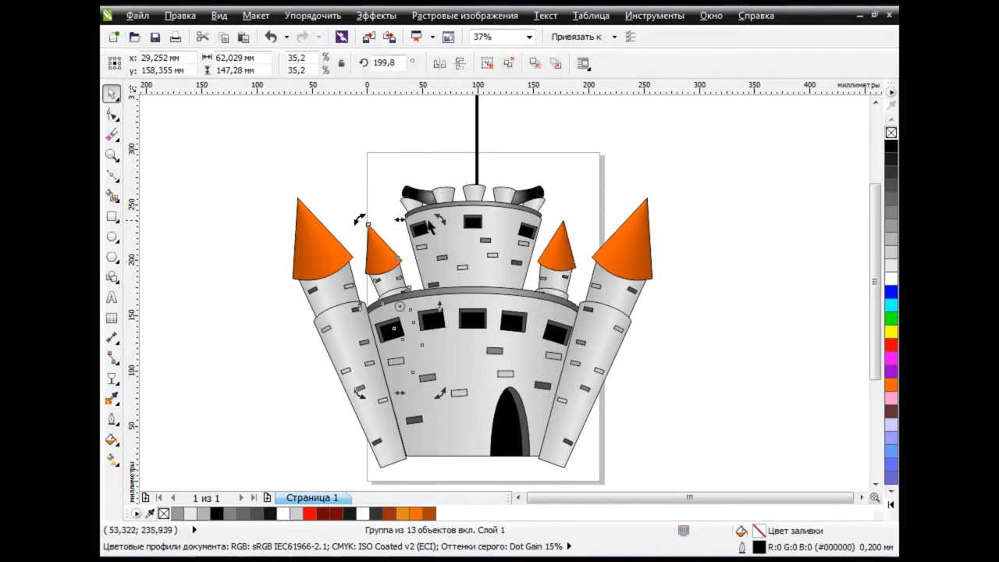
drag(428, 226, 456, 230)
click(708, 325)
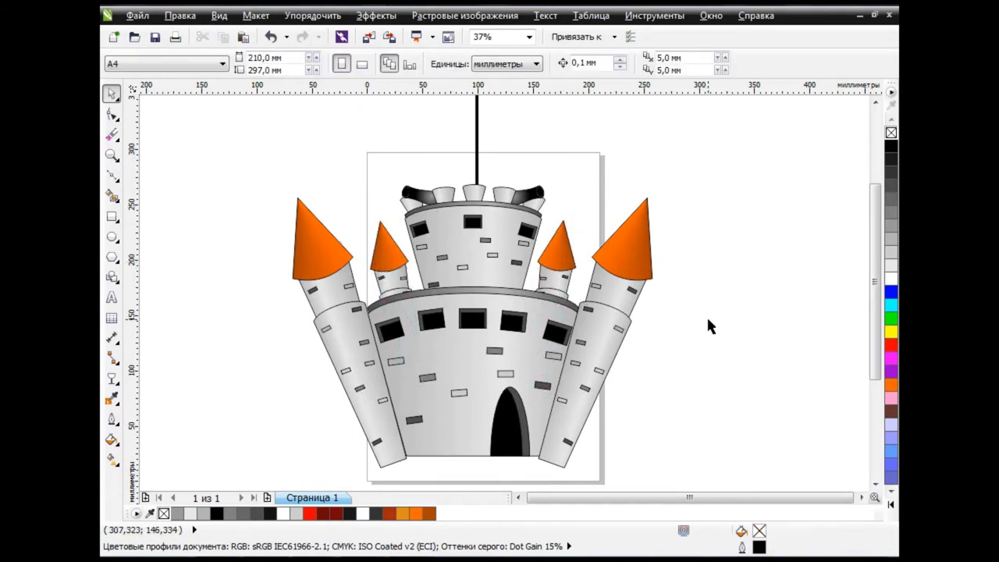
Group all five castle pieces into one object
scroll(671, 346, down, 3)
scroll(500, 257, up, 2)
scroll(359, 169, down, 1)
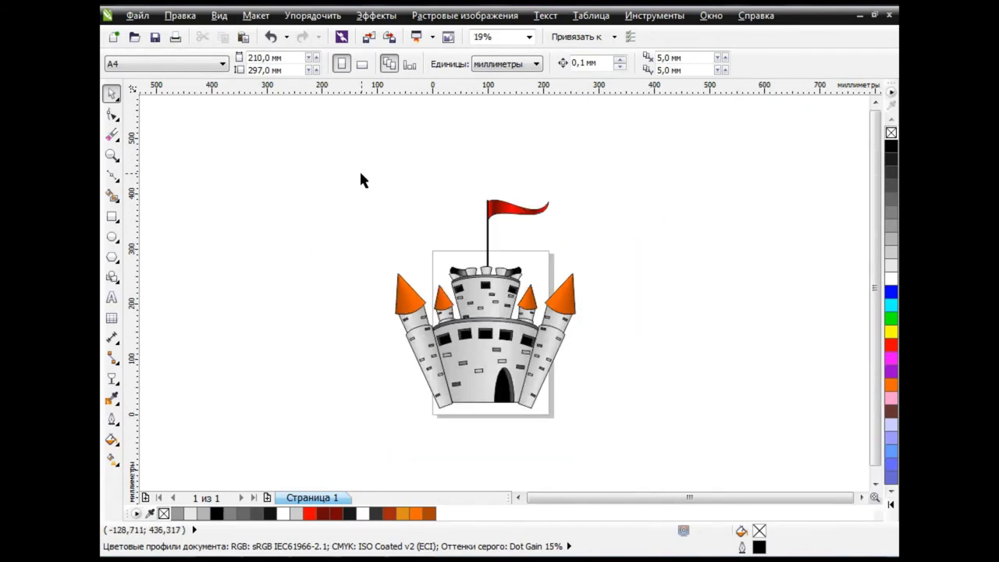
drag(361, 174, 655, 439)
click(516, 67)
scroll(729, 280, up, 2)
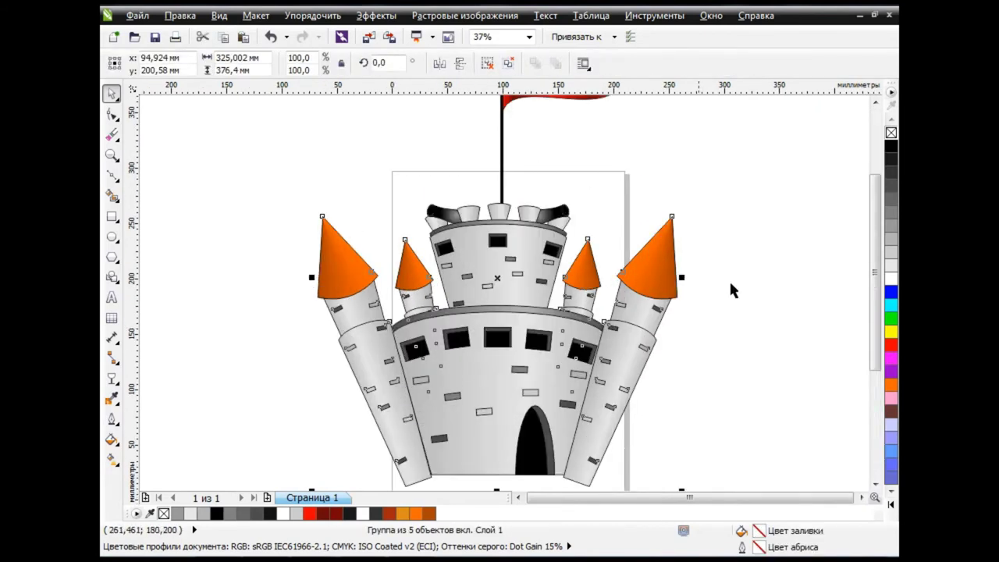
scroll(733, 285, down, 1)
click(746, 295)
Shrink the castle group to about a third and move it off-page to the upper left
click(640, 390)
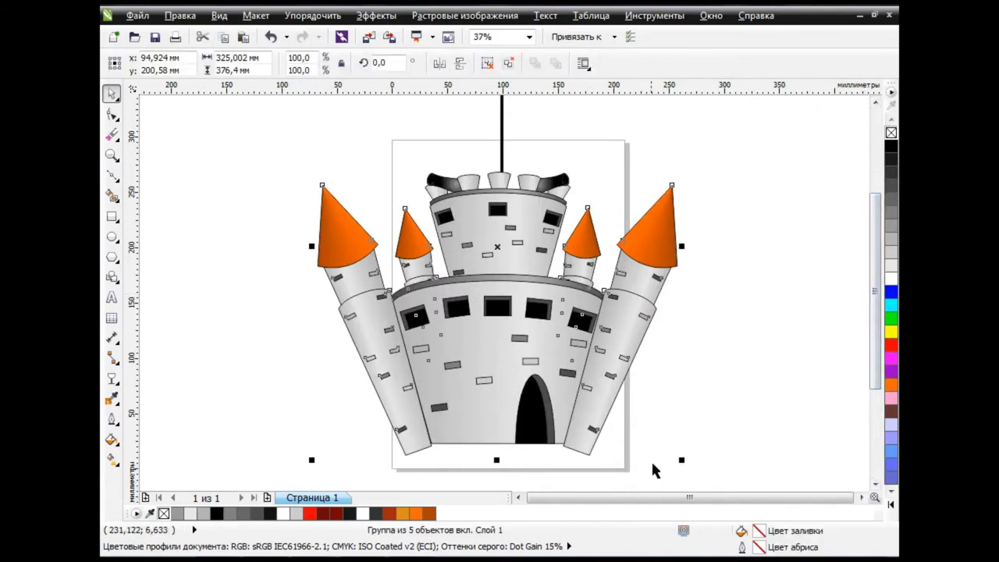
drag(677, 461, 414, 162)
mouse_move(375, 129)
mouse_down()
mouse_move(201, 225)
mouse_move(220, 214)
mouse_up()
click(601, 352)
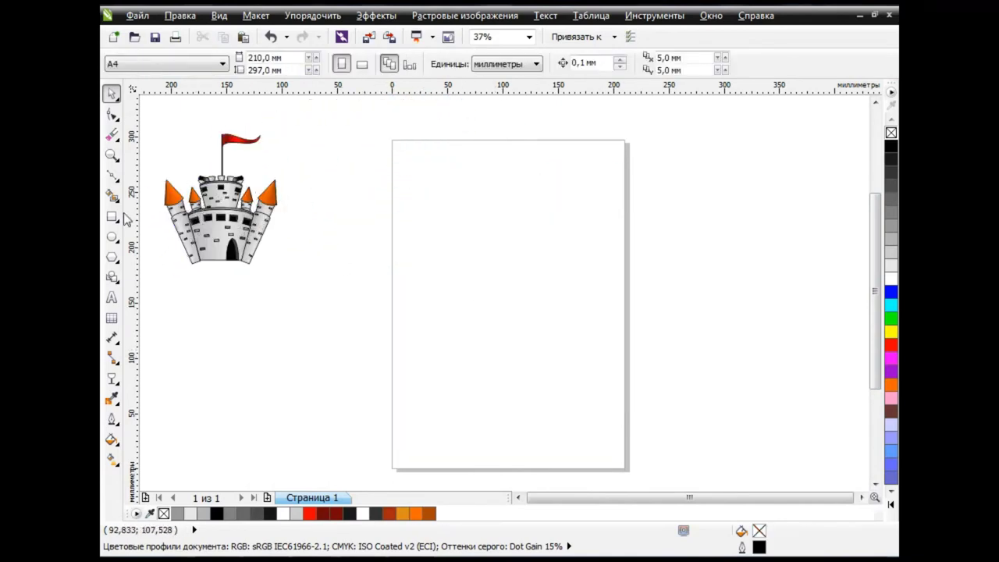
Draw a wide ellipse, convert it to curves, then lower the side nodes and shift the top node into a dome
click(112, 237)
drag(350, 248, 671, 367)
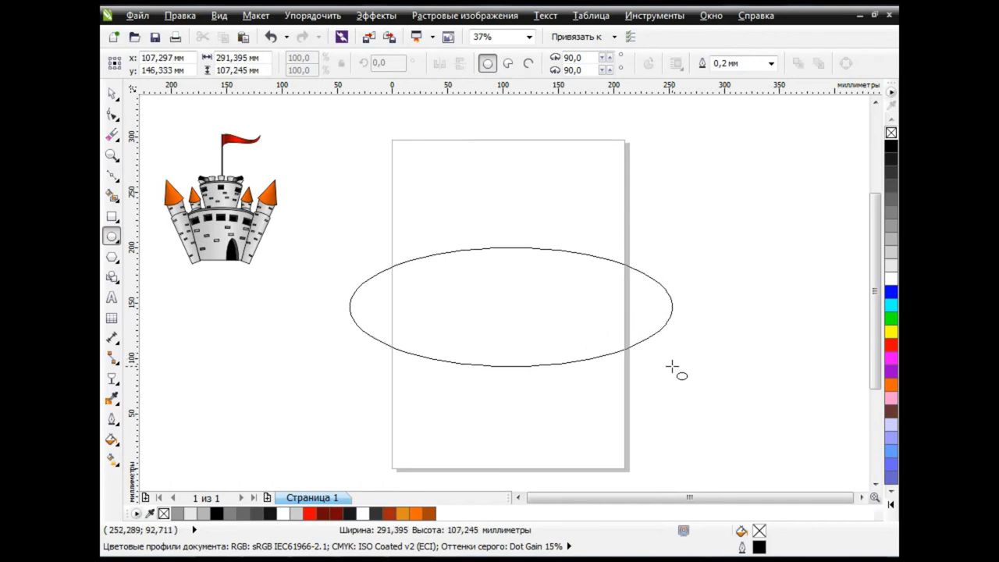
drag(513, 308, 496, 287)
key(F10)
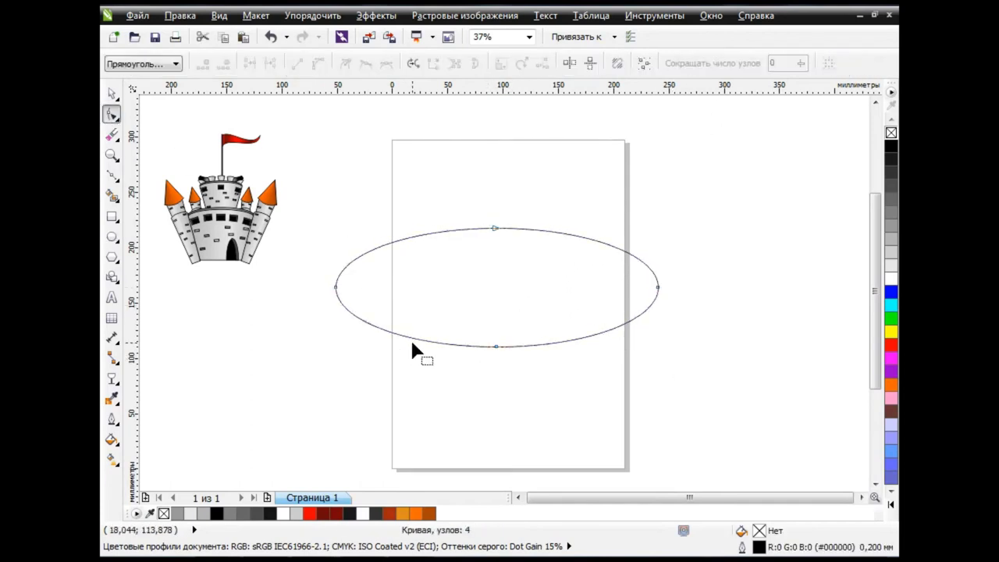
drag(336, 288, 323, 316)
drag(658, 288, 667, 316)
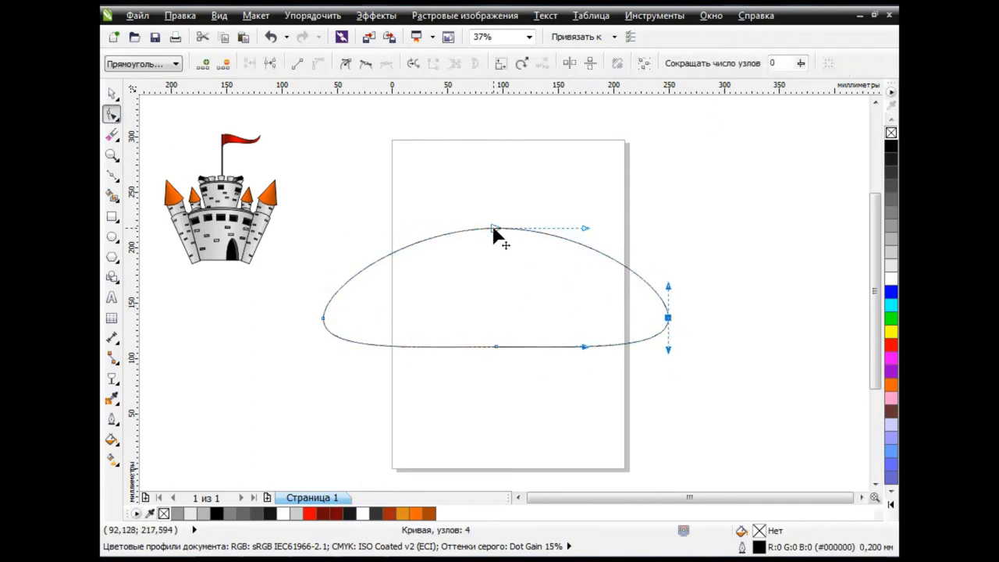
mouse_move(497, 230)
mouse_down()
mouse_move(519, 244)
mouse_move(530, 219)
mouse_up()
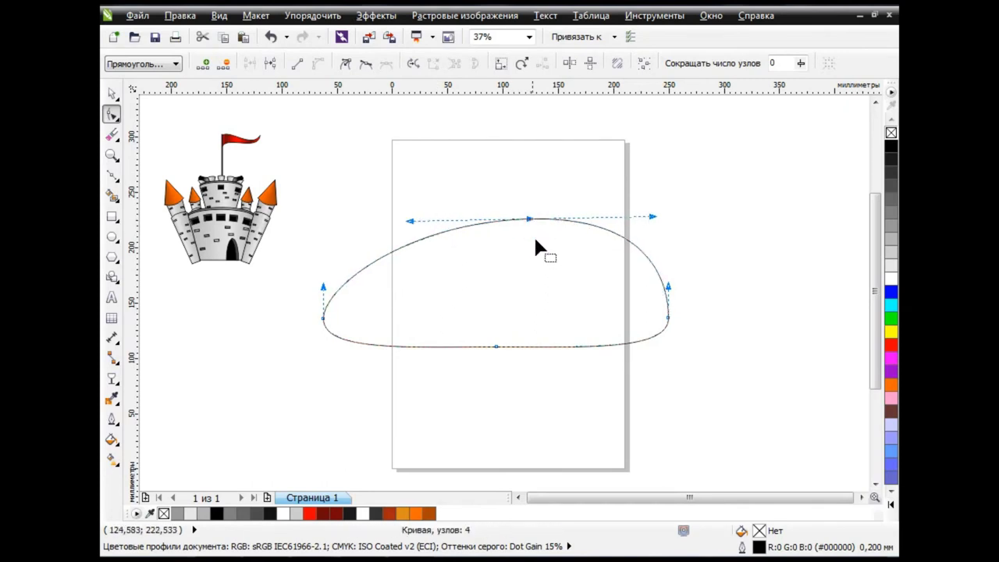
Give the hill a fountain fill with a custom yellow-green start colour
key(space)
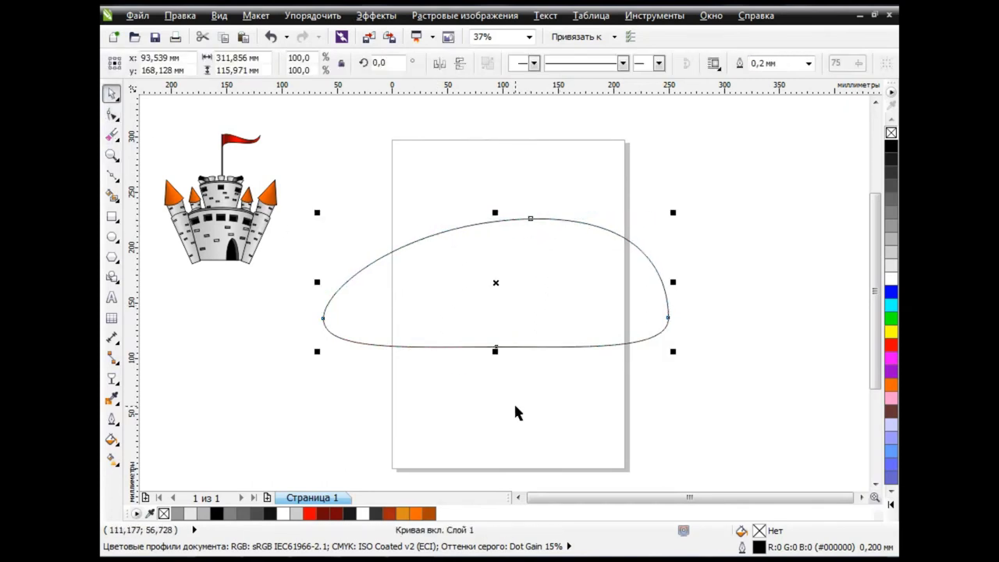
click(111, 439)
click(296, 345)
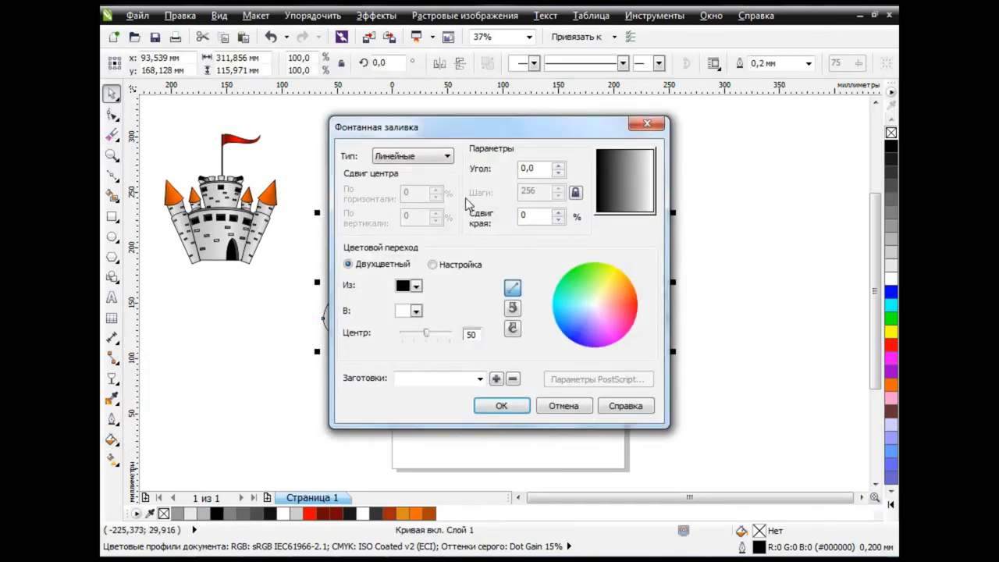
click(570, 354)
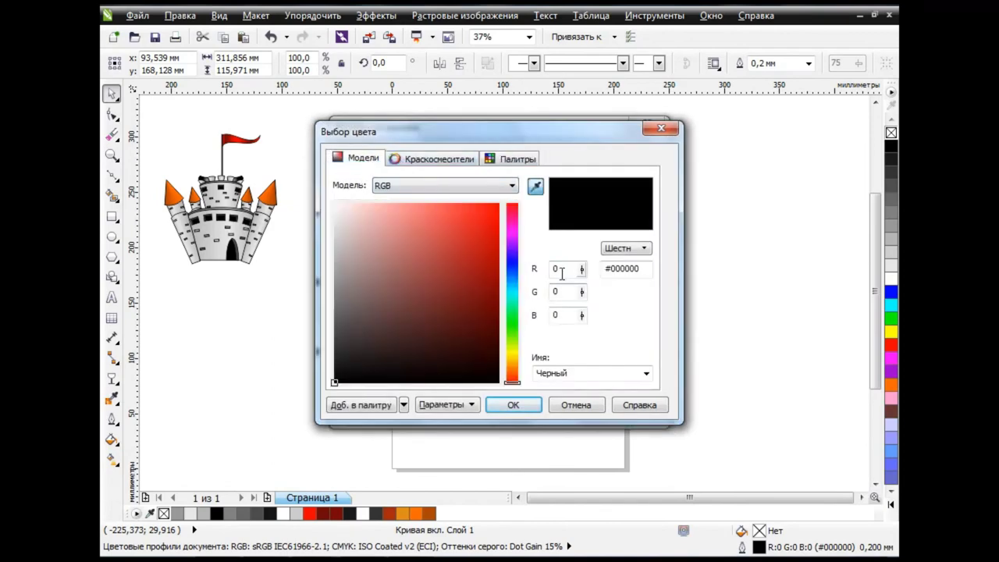
text(5)
click(549, 293)
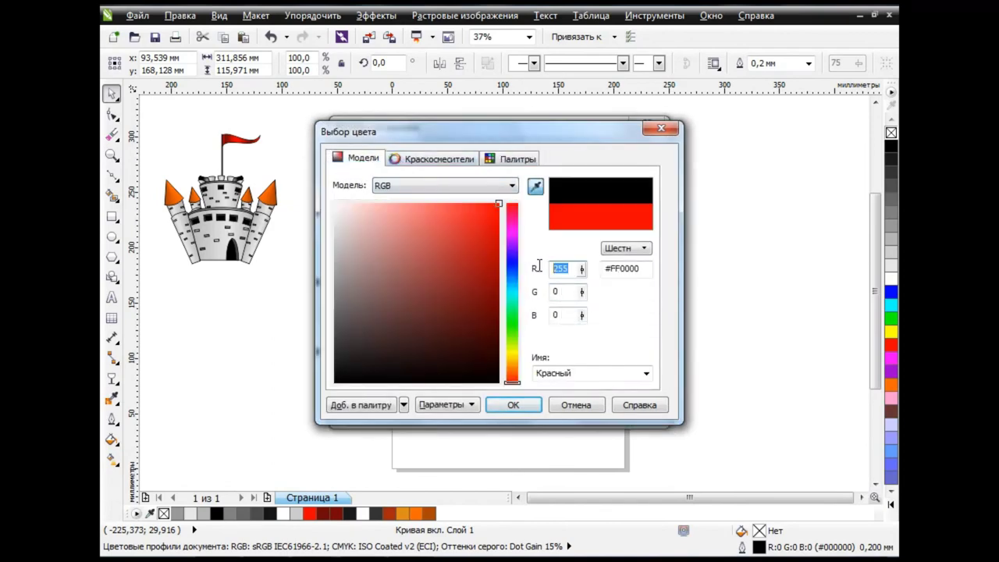
text(5)
click(547, 294)
text(255)
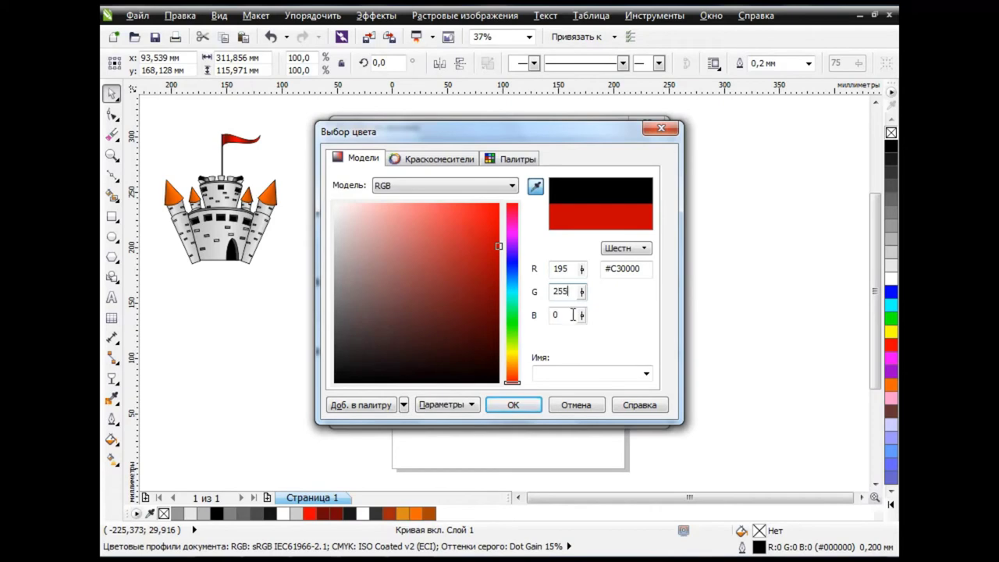
click(573, 315)
click(513, 406)
Set a dark green RGB end colour, apply the gradient, and run it top to bottom
click(590, 350)
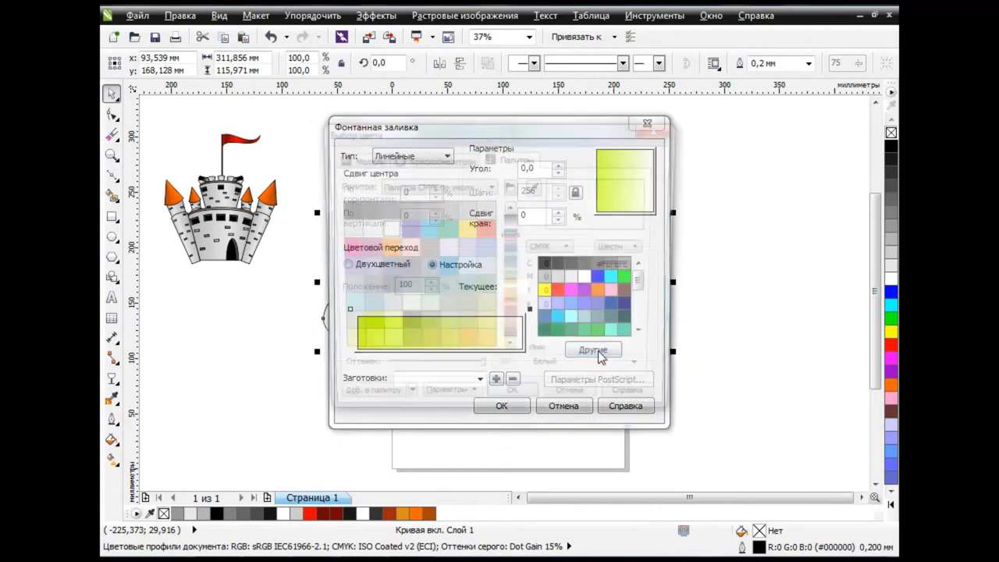
click(445, 186)
click(445, 222)
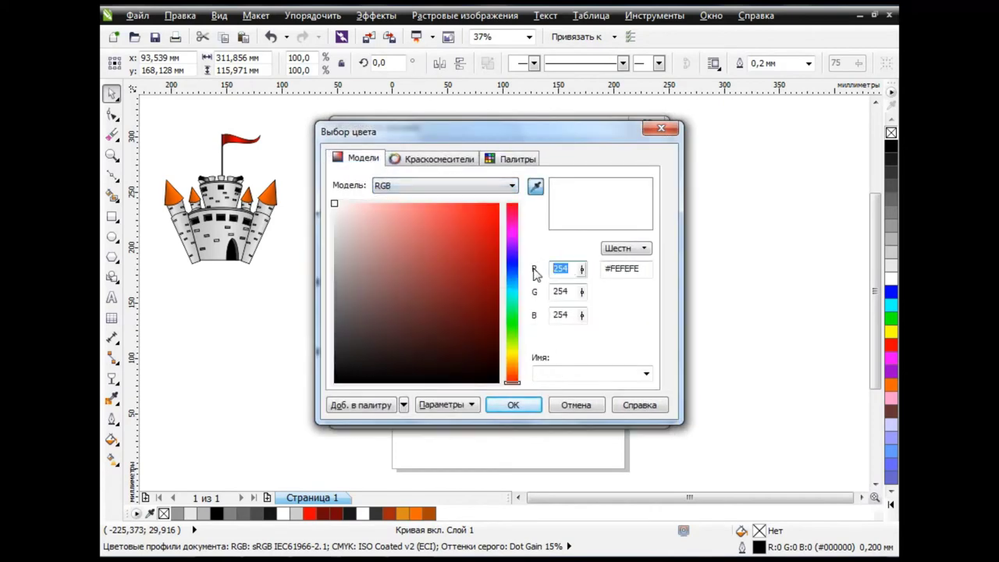
text(50)
click(546, 293)
text(0)
click(568, 314)
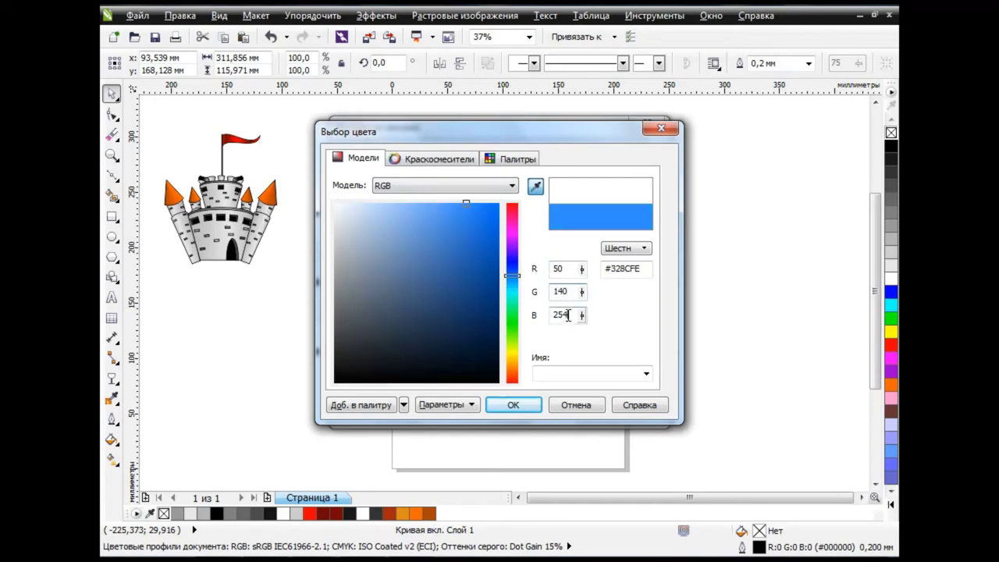
click(516, 407)
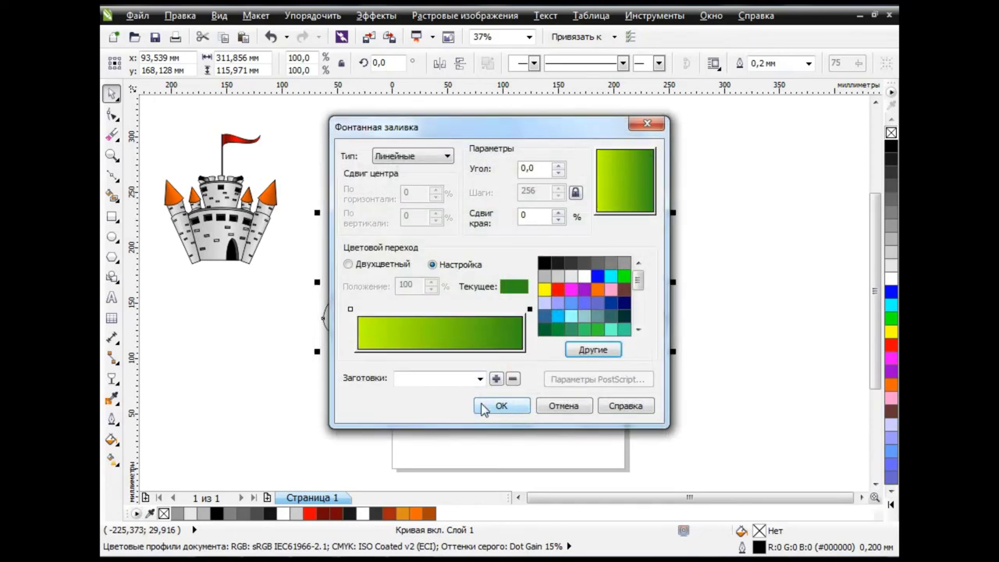
click(506, 409)
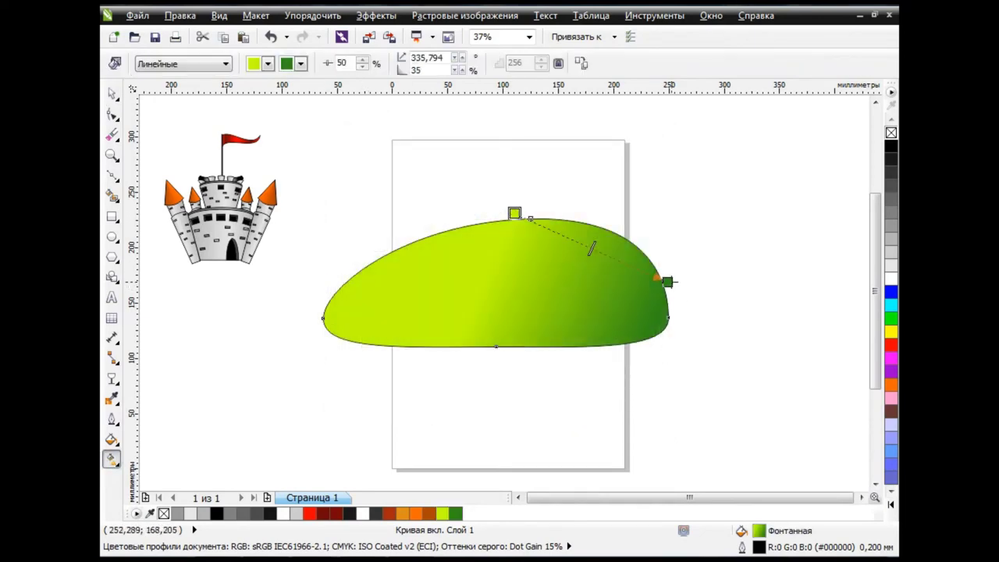
drag(515, 213, 501, 341)
key(space)
Draw a flat ellipse on the hill for the pond and place a copy slightly lower
click(419, 377)
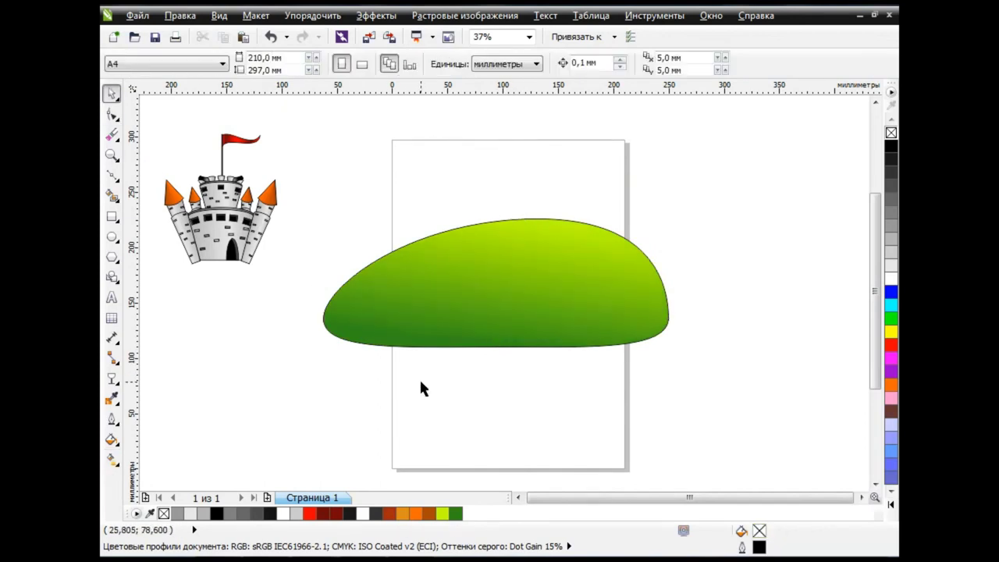
key(F7)
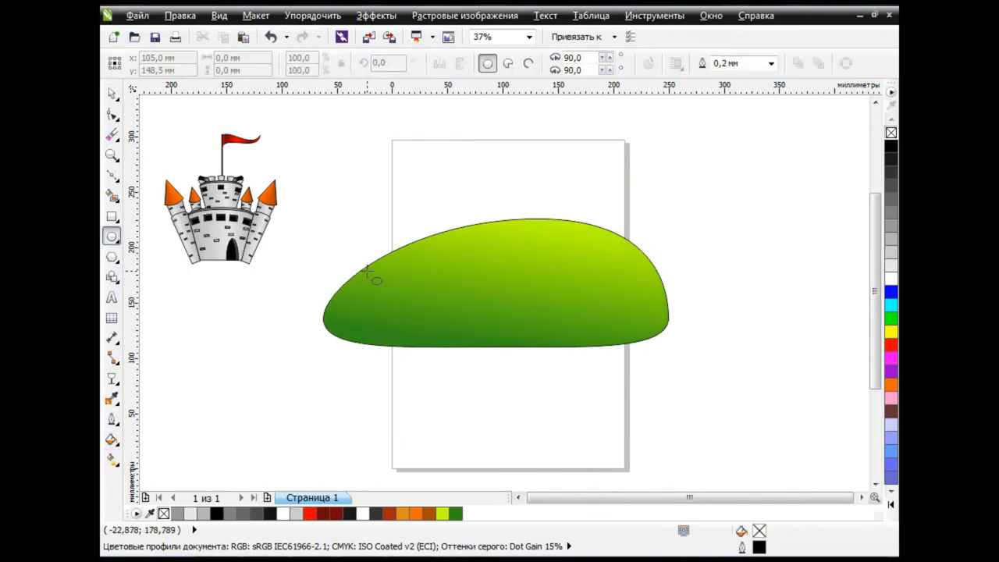
drag(360, 265, 537, 320)
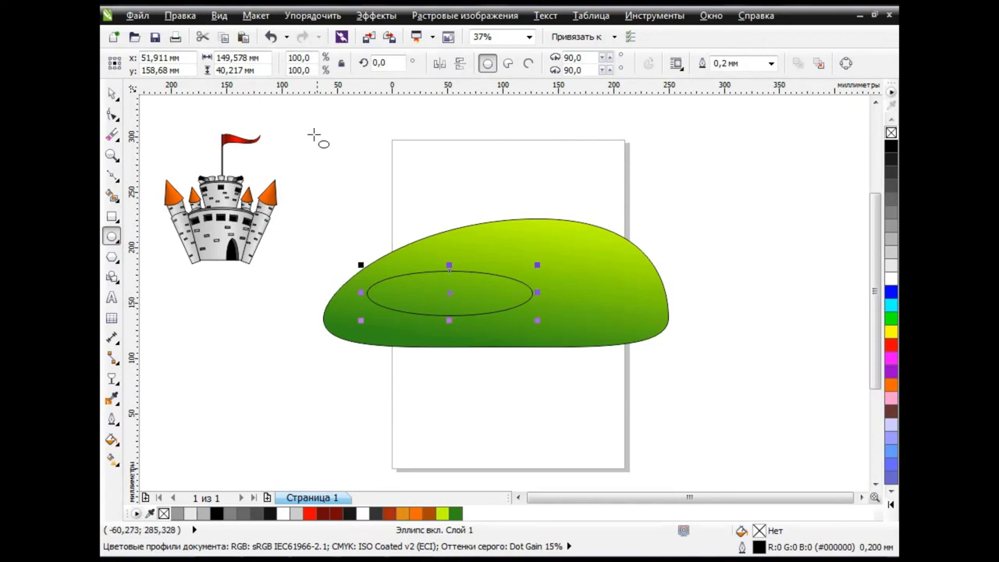
click(224, 37)
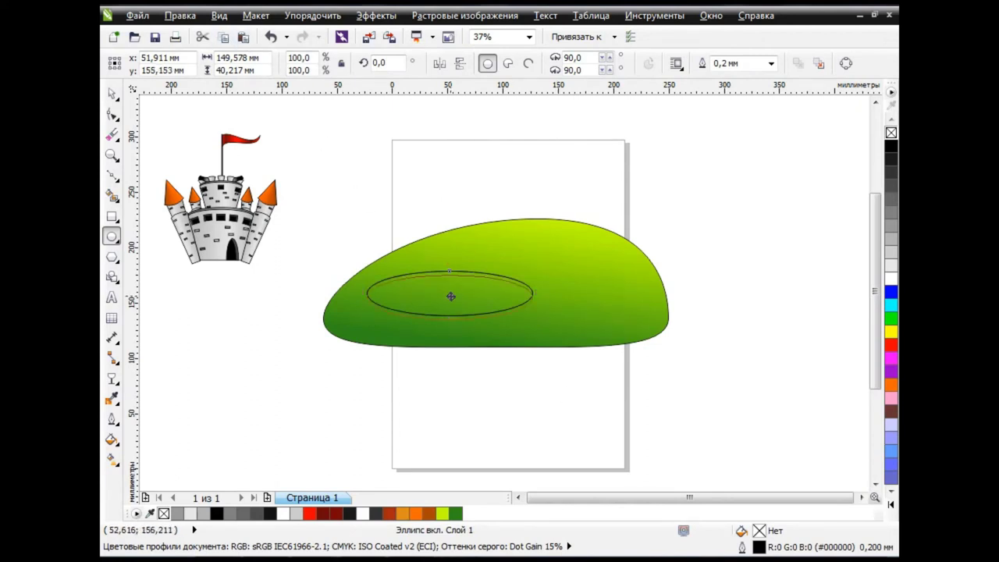
drag(450, 296, 450, 297)
key(space)
click(438, 382)
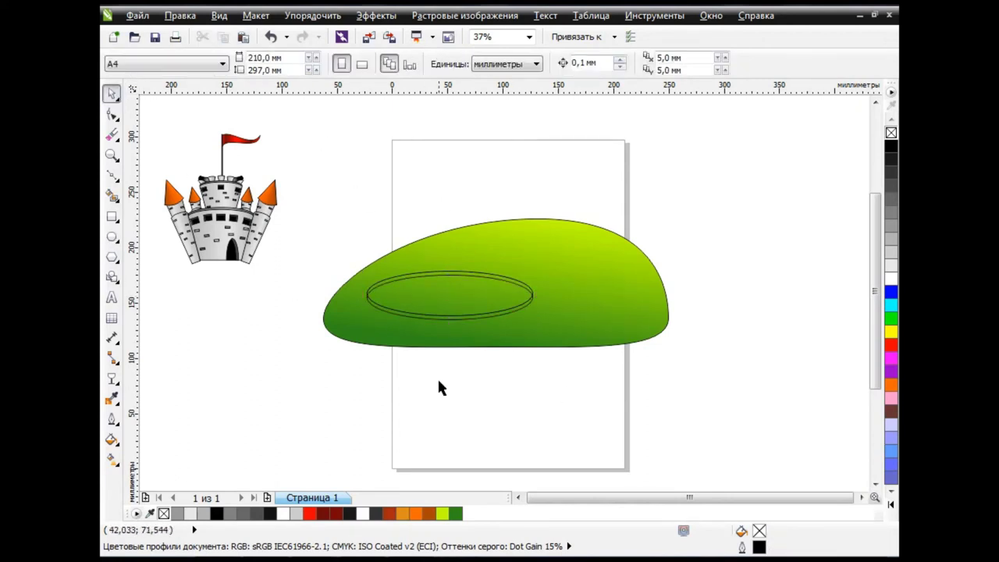
Give the ellipse a custom gradient with orange ends and a light grey middle stop
click(455, 277)
click(111, 440)
click(187, 341)
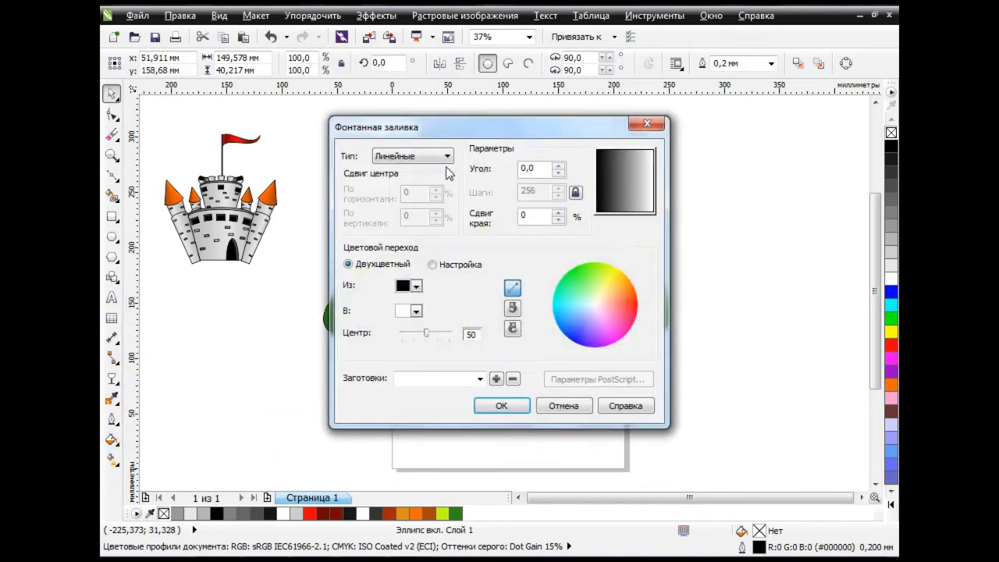
click(436, 265)
click(599, 290)
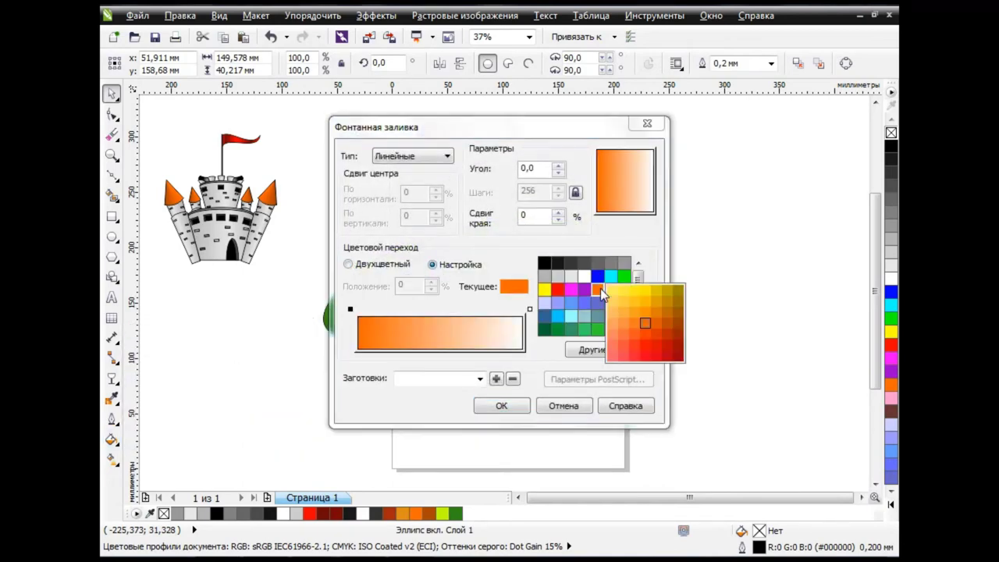
click(530, 309)
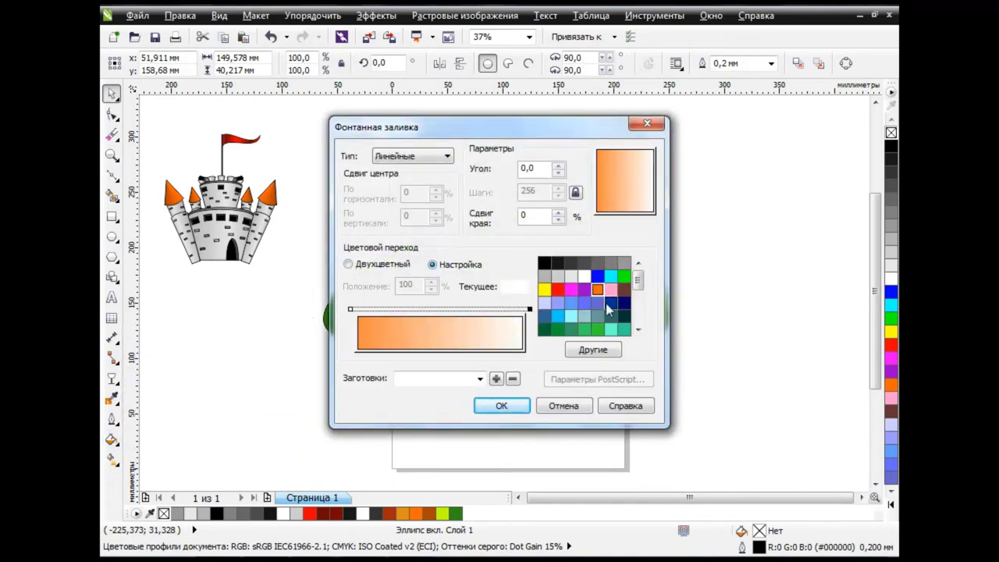
click(602, 291)
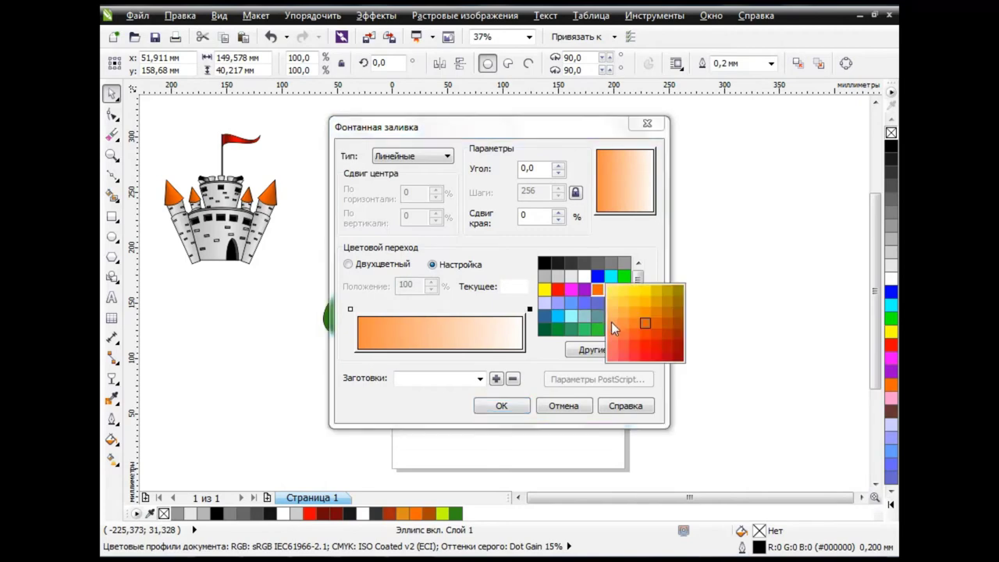
click(584, 277)
click(572, 277)
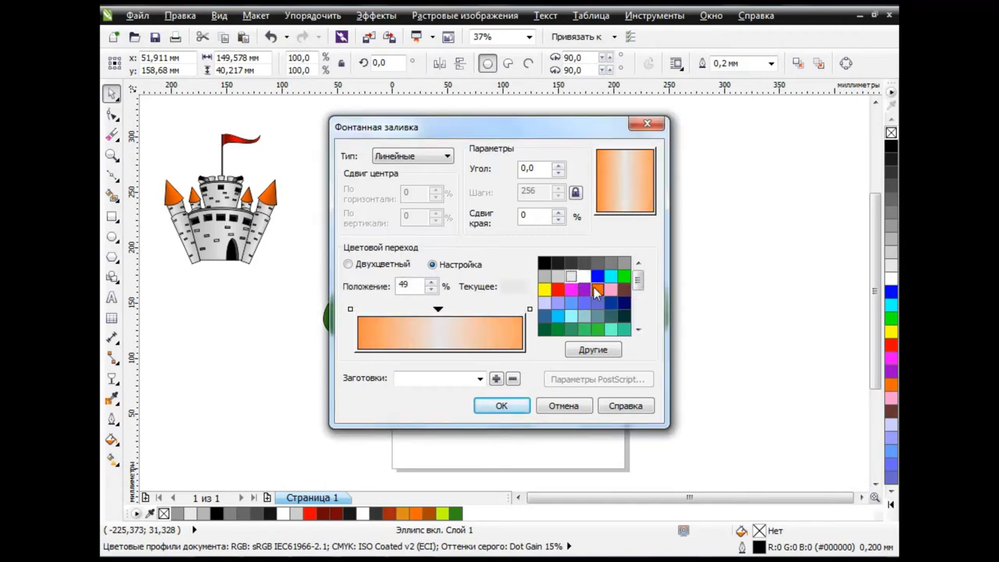
Change the stop to pale peach from the colour chooser and apply the gradient
click(593, 350)
click(358, 158)
click(513, 364)
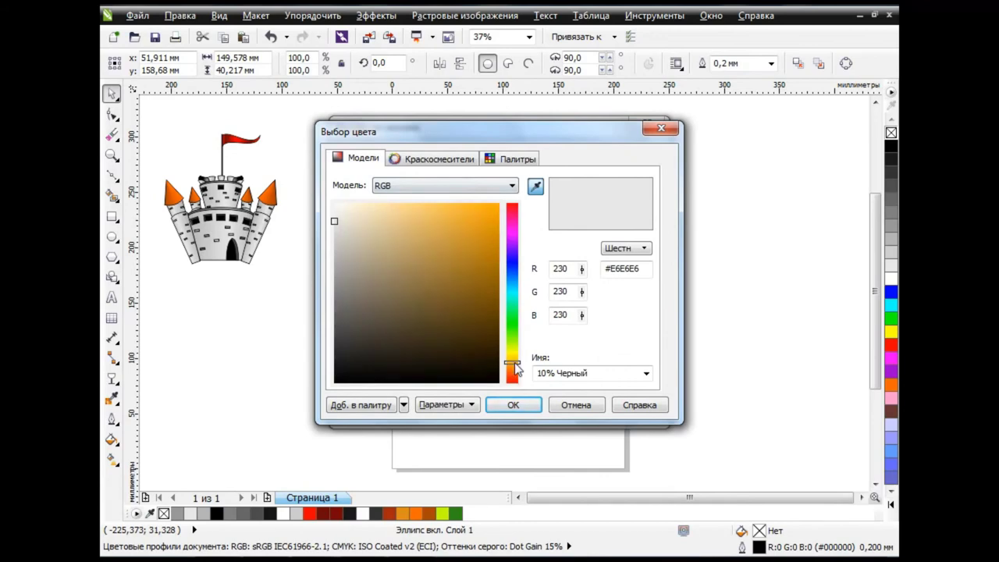
click(373, 207)
click(513, 404)
click(516, 408)
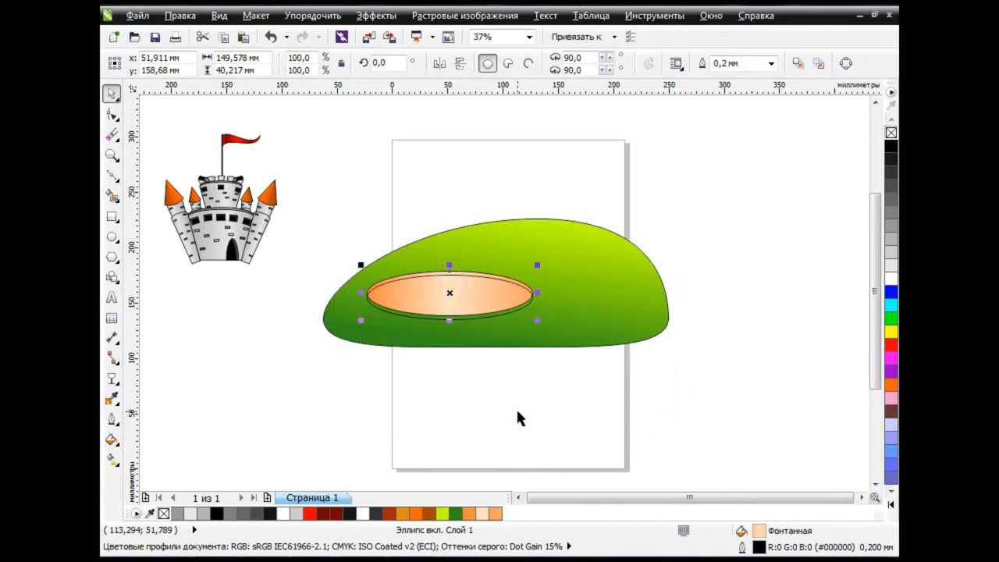
click(518, 411)
Lower the ellipse slightly and switch its fountain fill to radial with a light blue start
drag(511, 309, 511, 312)
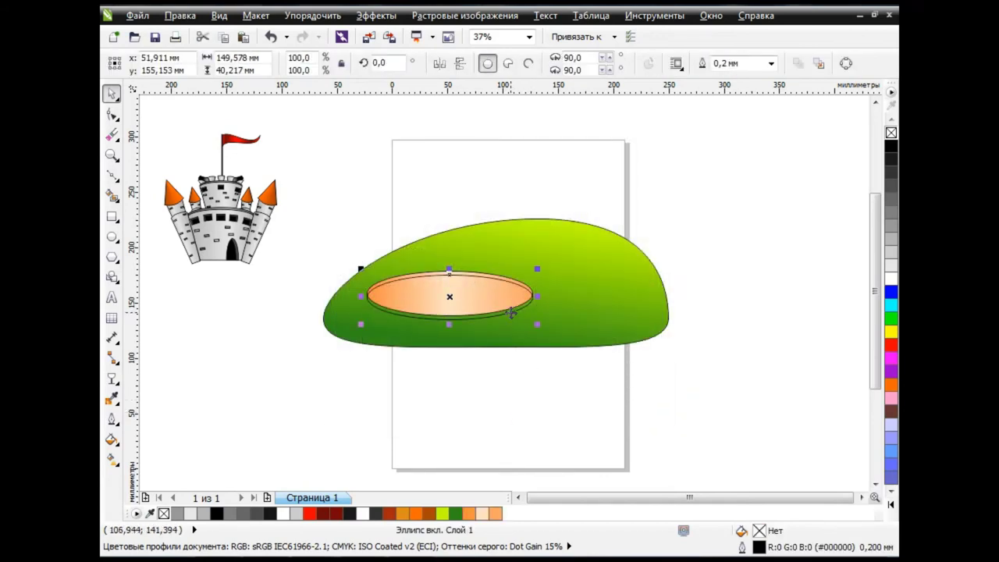
click(114, 442)
click(156, 347)
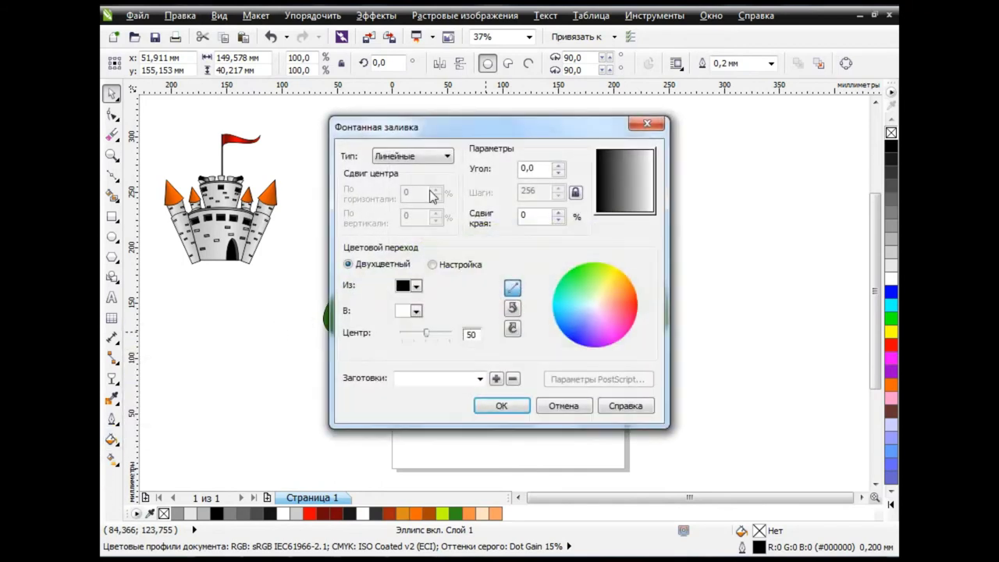
click(433, 156)
click(435, 181)
click(416, 287)
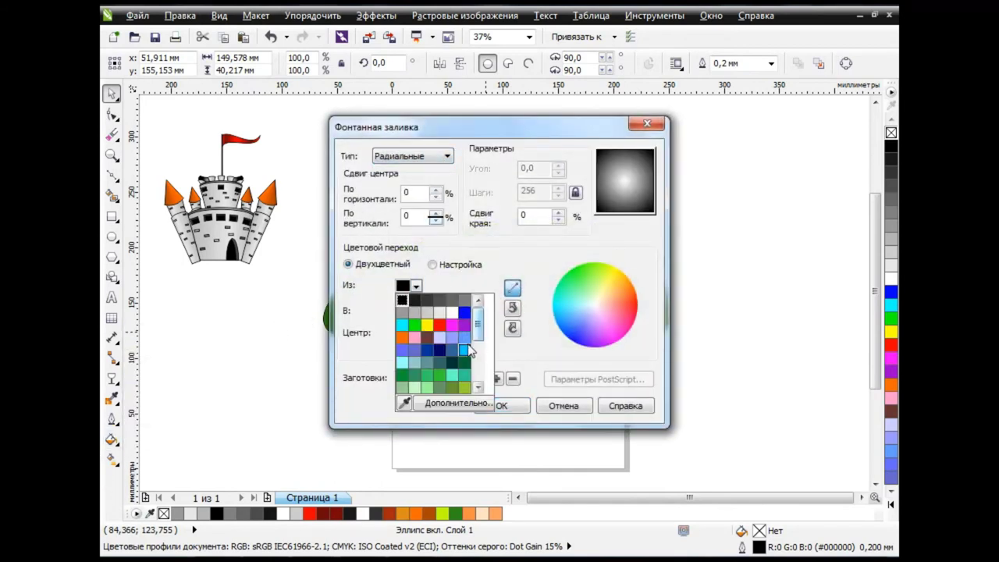
click(464, 336)
Try cyan and blue end colours and settle the start colour on light blue
click(416, 310)
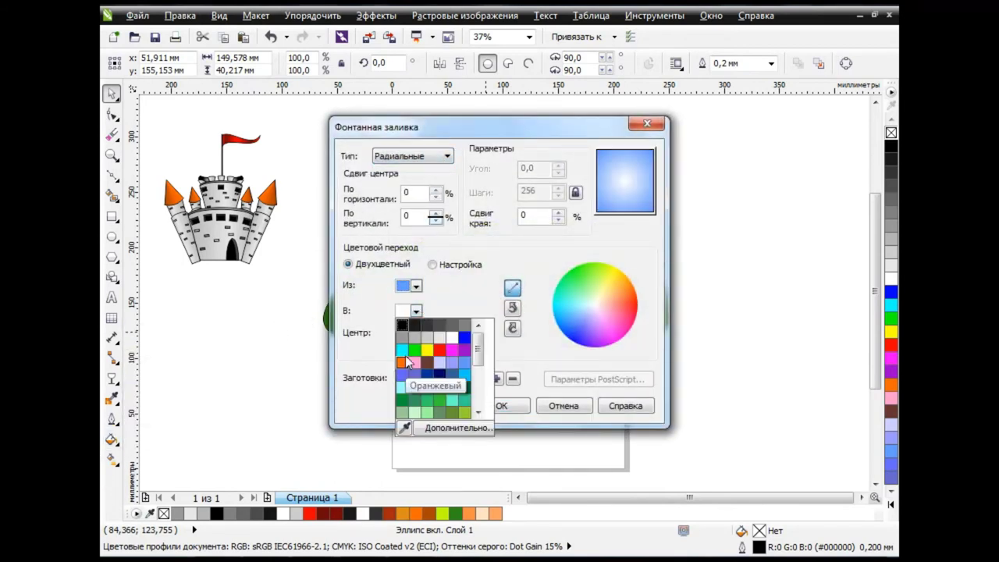
click(402, 349)
click(416, 310)
click(464, 350)
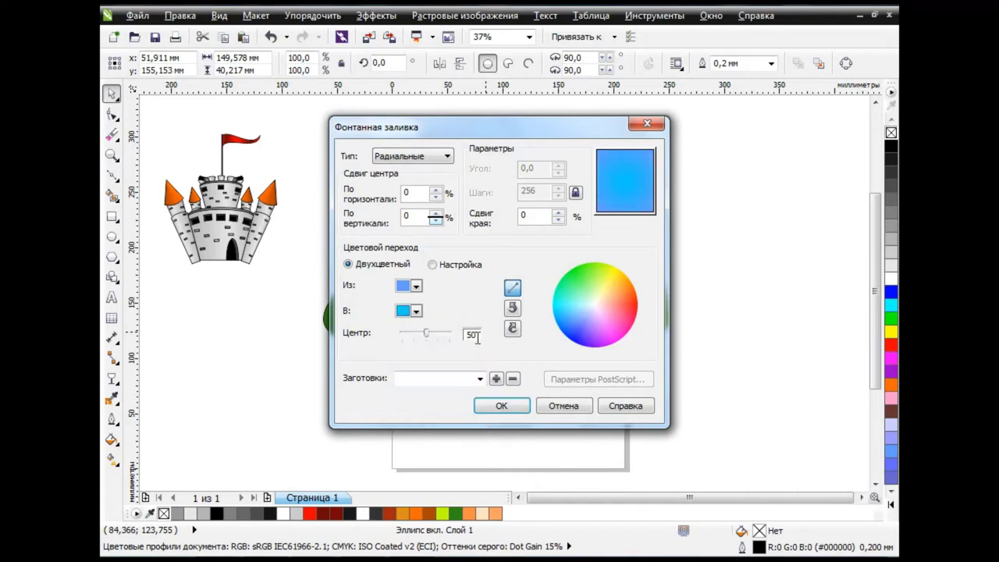
click(416, 311)
click(418, 286)
click(417, 287)
click(465, 312)
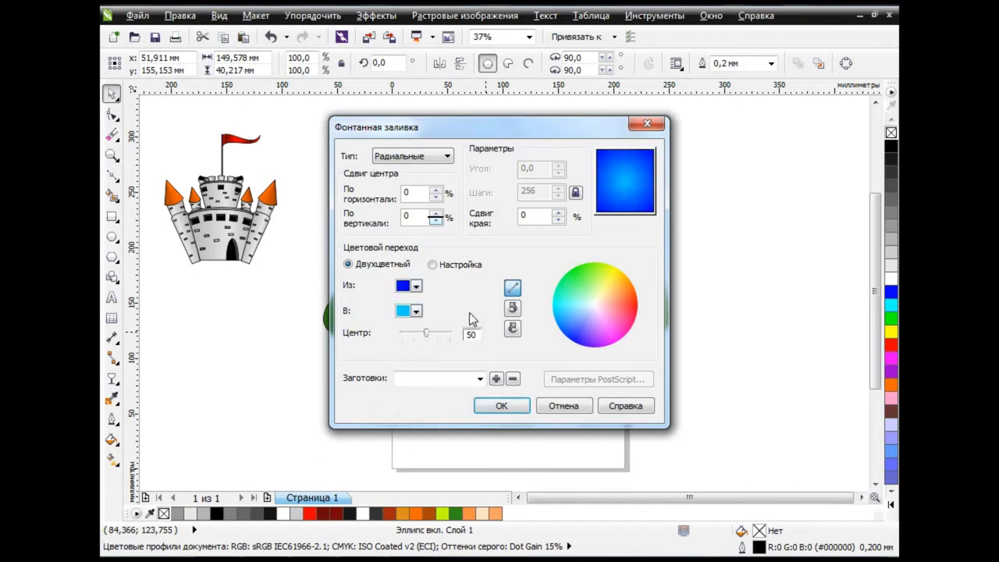
click(416, 286)
click(466, 324)
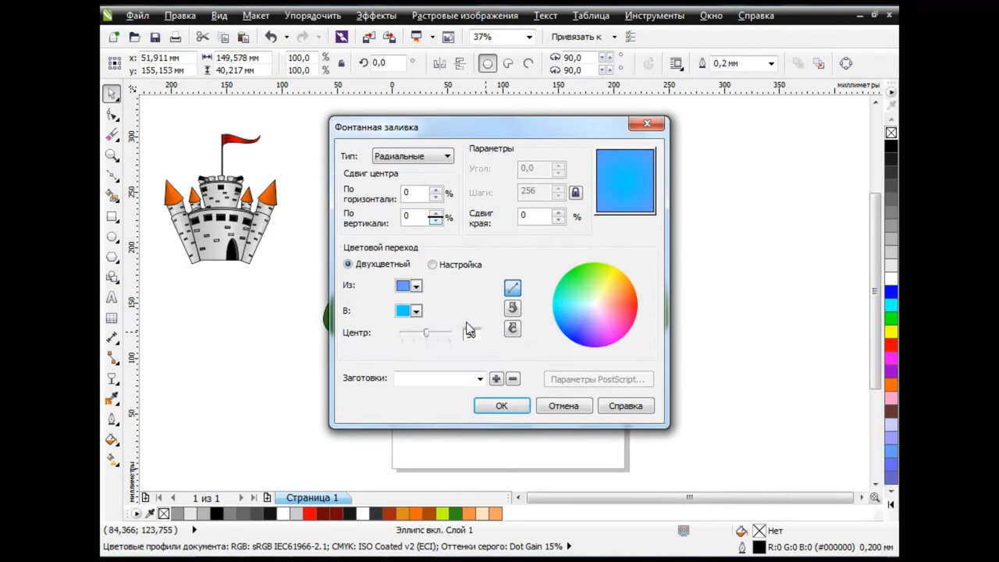
Set a lighter blue end colour from the colour chooser and apply the radial fill
click(416, 311)
scroll(476, 349, down, 2)
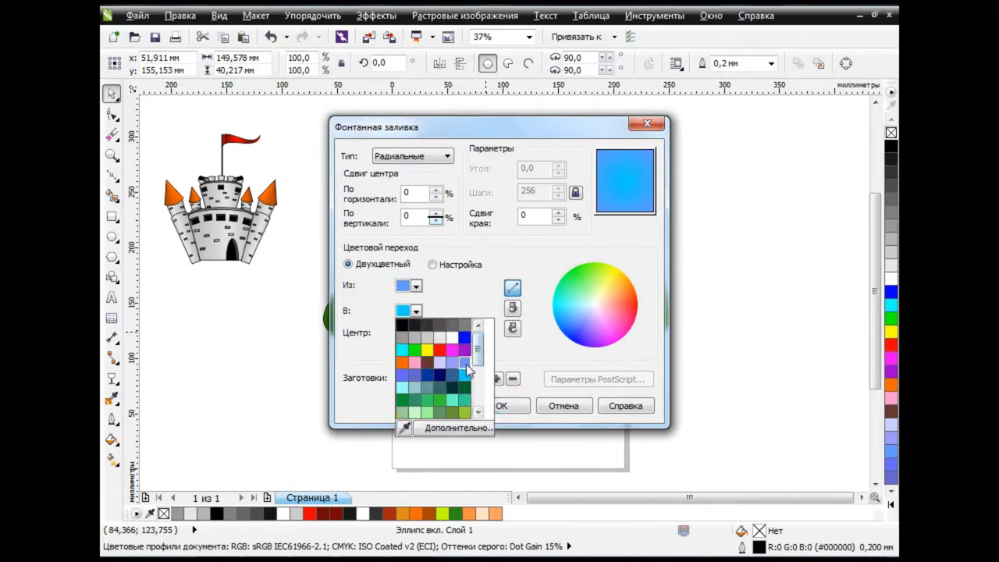
click(466, 363)
click(416, 310)
click(456, 428)
click(385, 208)
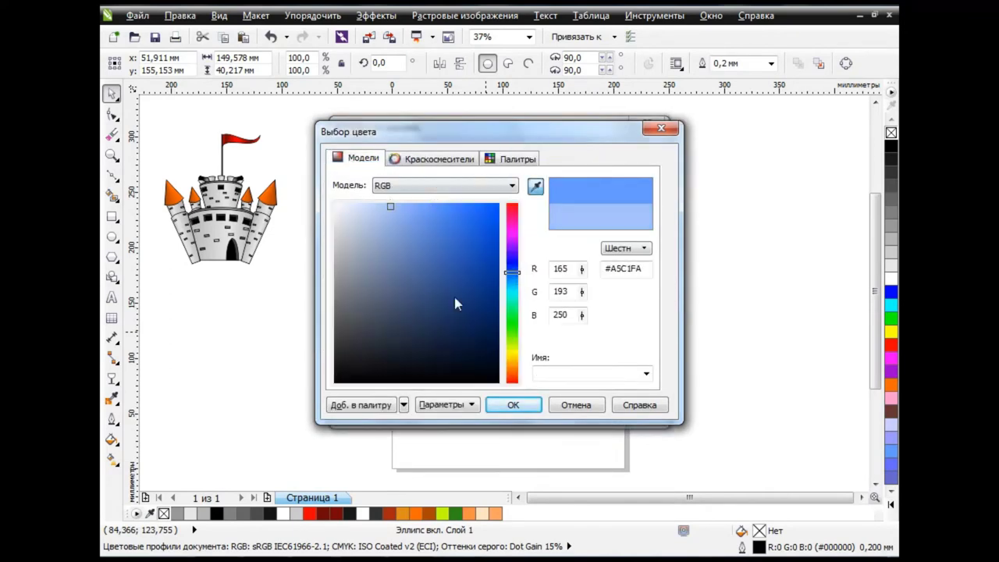
click(513, 404)
click(511, 407)
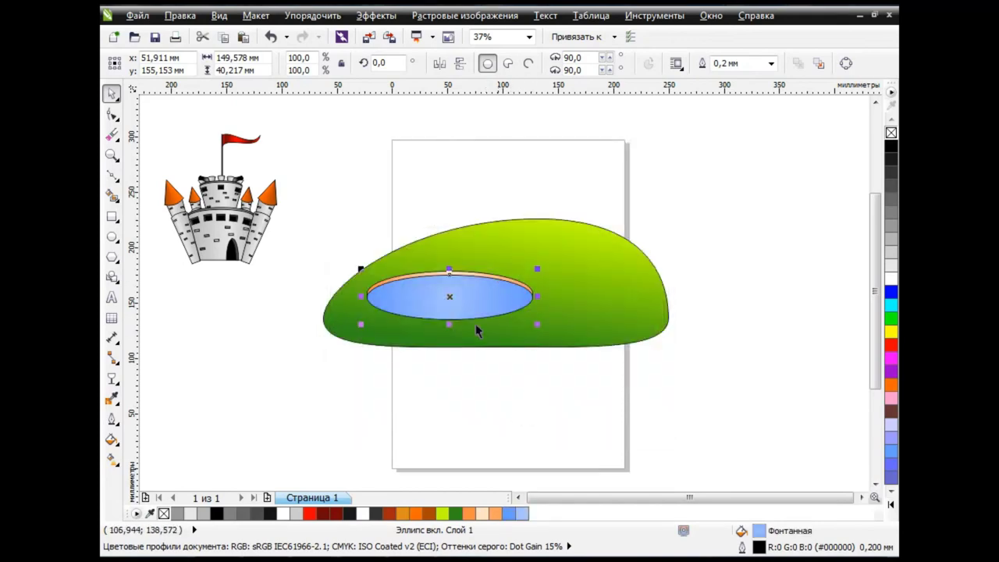
Try cyan and blue-violet presets as the pond gradient's first colour
key(g)
click(268, 63)
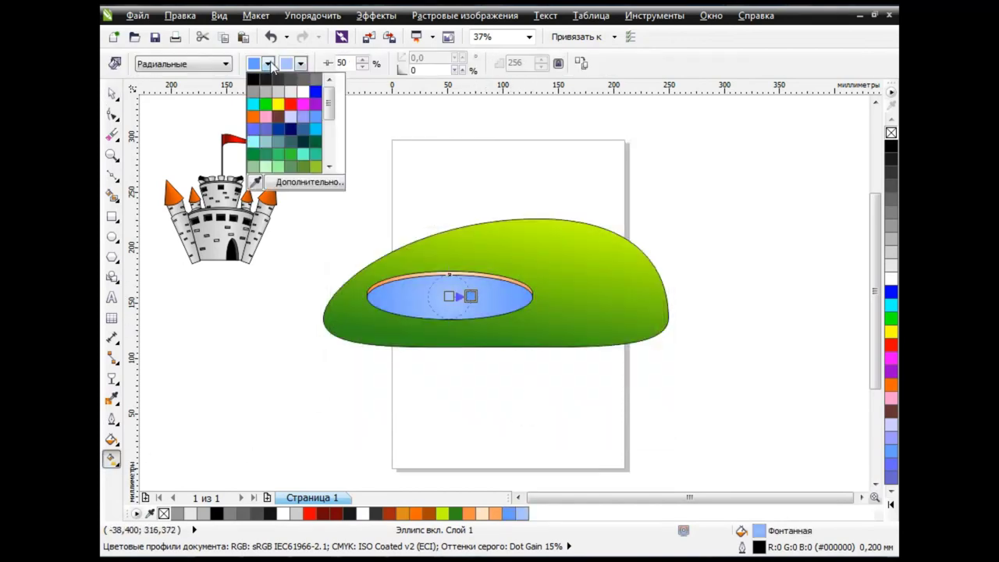
click(316, 116)
click(267, 63)
click(253, 103)
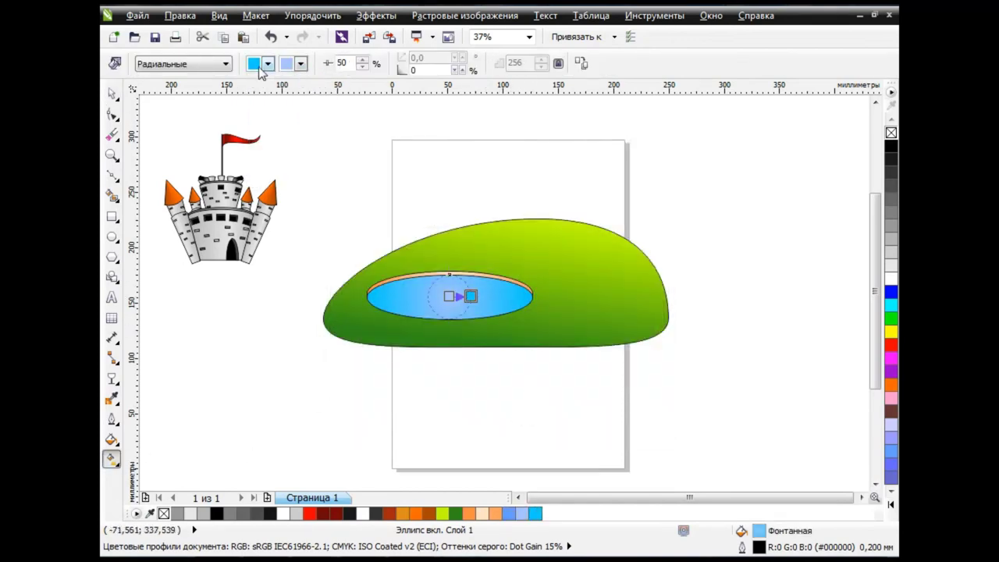
click(268, 63)
click(253, 128)
Set the pond gradient's first colour to a deeper blue, RGB 0,140,220
click(267, 63)
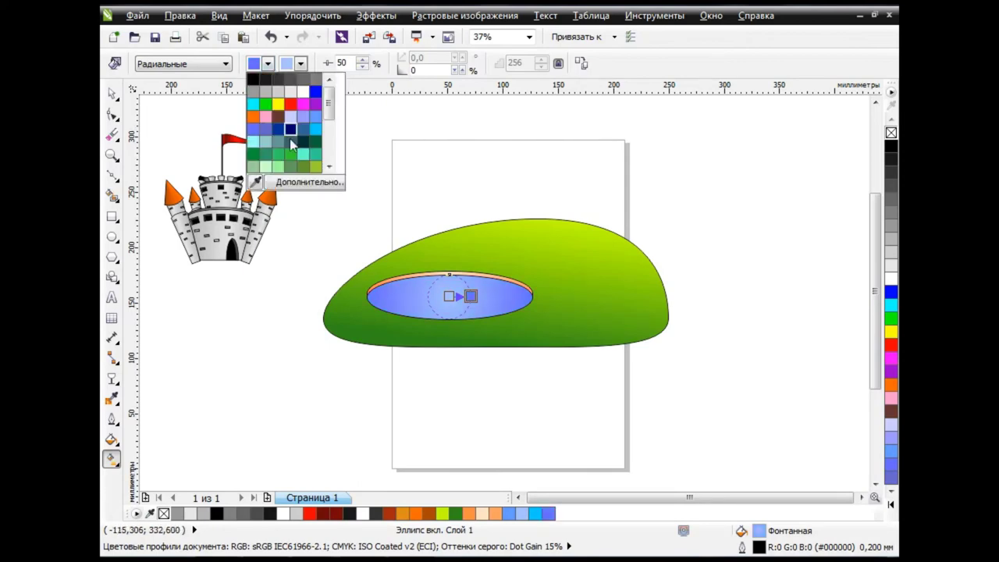
click(291, 186)
text(0)
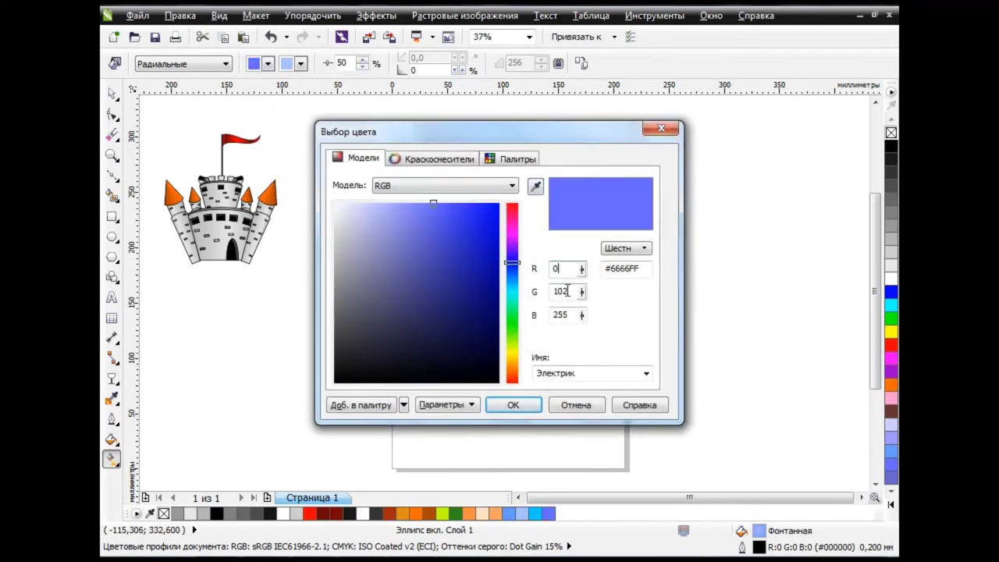
key(Tab)
text(140)
key(Tab)
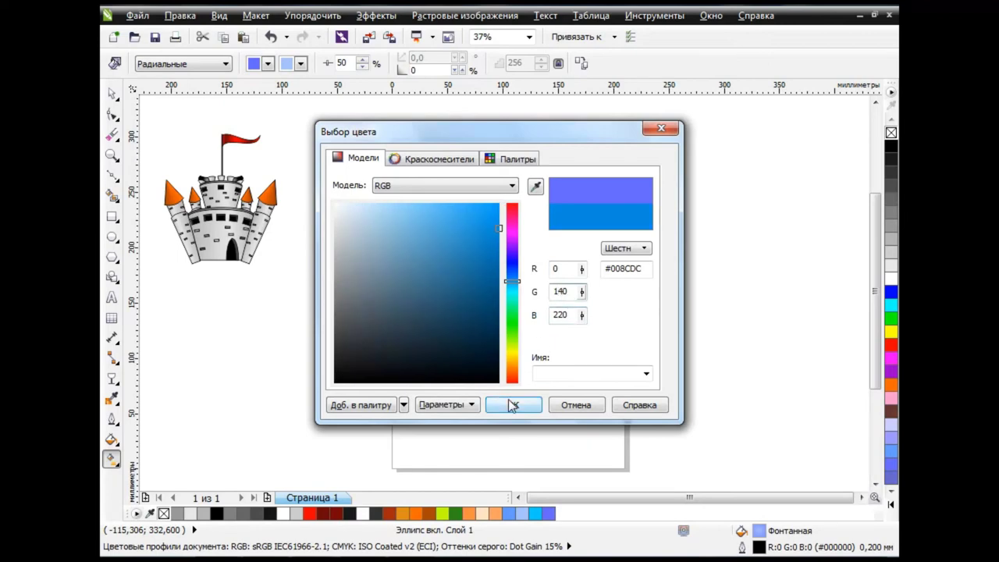
click(513, 404)
Add a scaled-down copy of the pond ellipse in the pond's upper-left area
key(space)
click(310, 380)
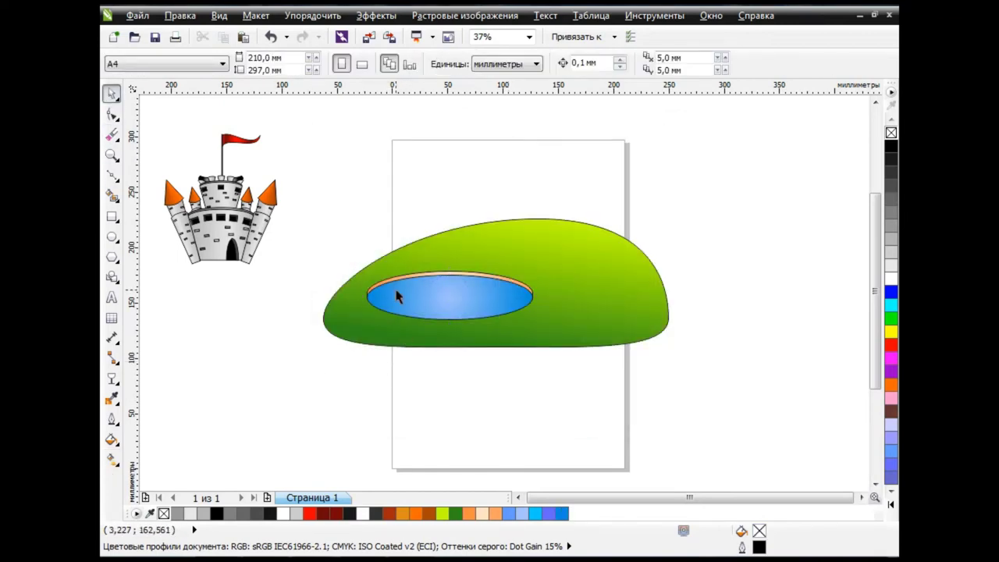
scroll(398, 296, up, 2)
click(493, 292)
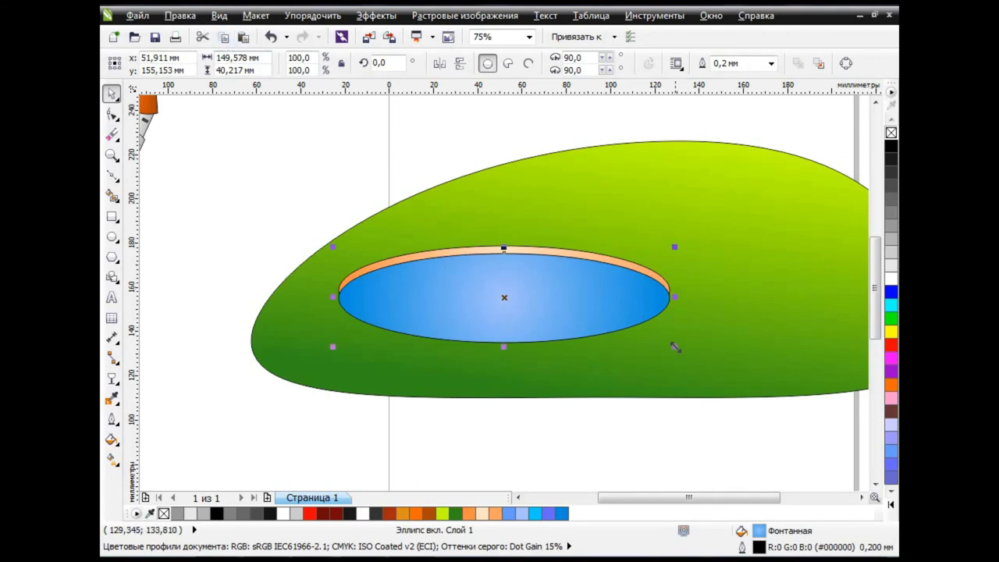
drag(673, 346, 562, 313)
drag(504, 295, 433, 286)
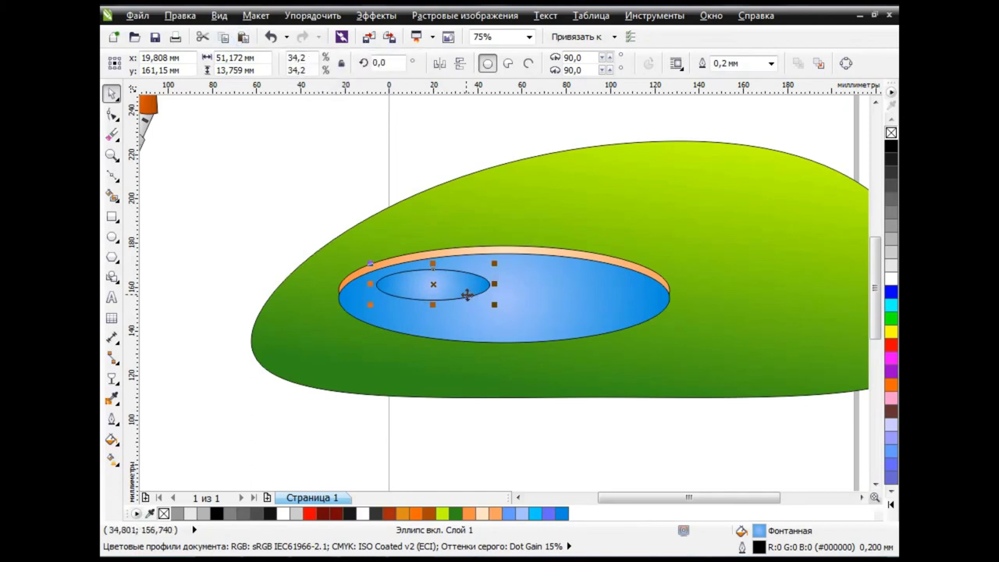
Change the small ellipse's gradient to a linear fill
click(111, 459)
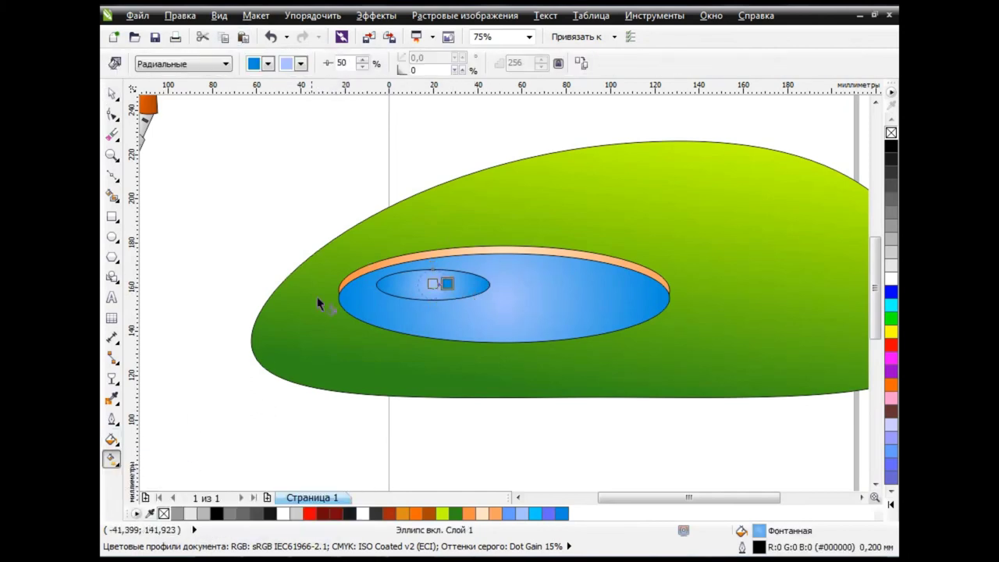
click(226, 63)
click(206, 101)
key(space)
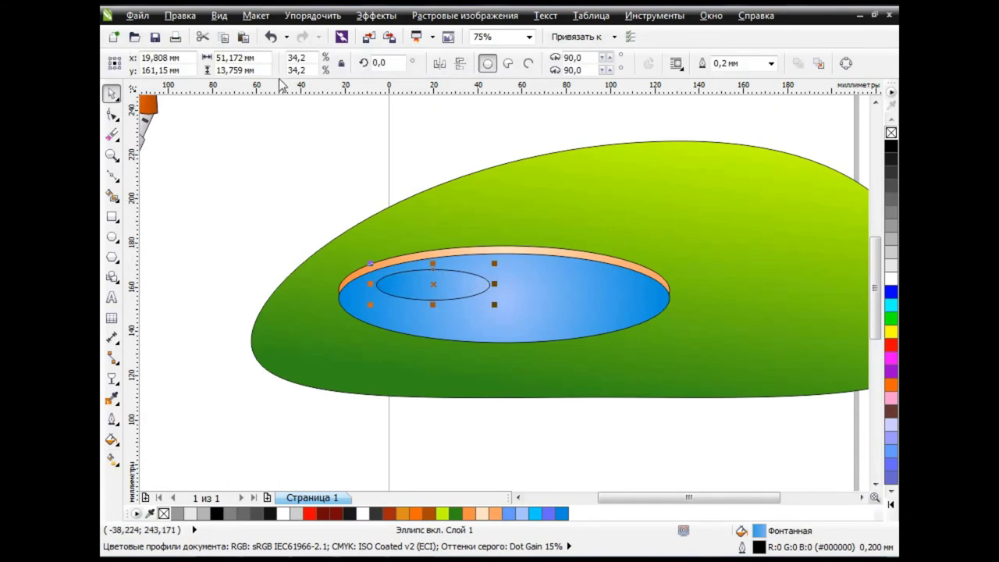
Mirror the small ellipse horizontally and shrink it slightly
click(440, 64)
drag(496, 263, 491, 264)
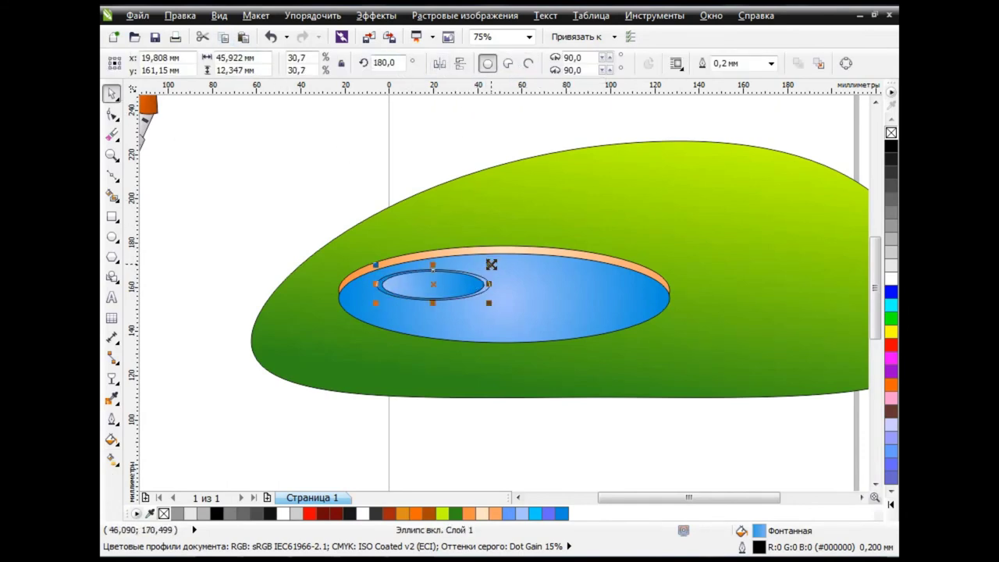
click(370, 205)
drag(364, 257, 513, 318)
key(ctrl+z)
Duplicate the pair of ellipses and shrink the copy to sit inside the rings
drag(281, 176, 498, 310)
click(243, 41)
scroll(436, 297, up, 2)
scroll(436, 298, down, 1)
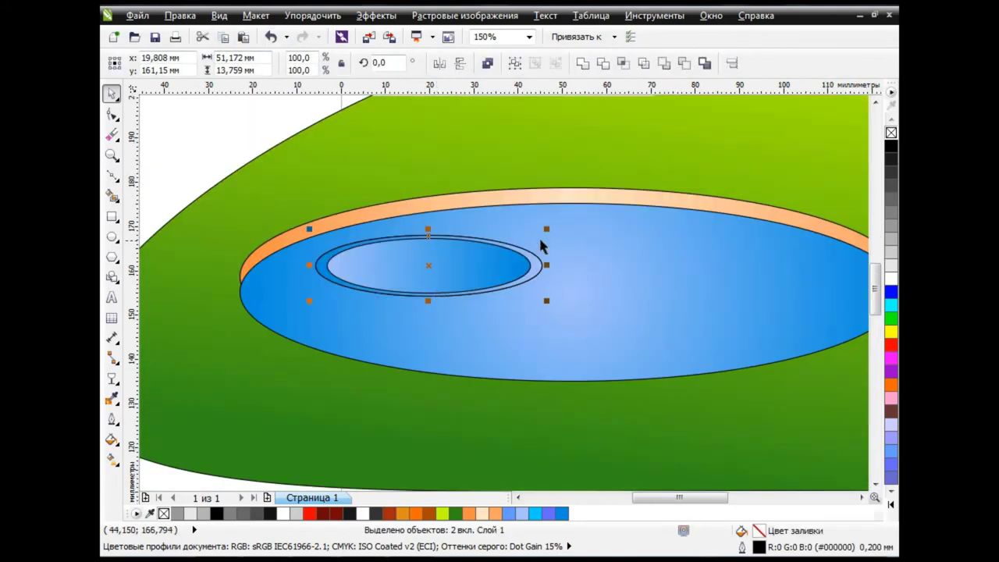
drag(544, 231, 521, 234)
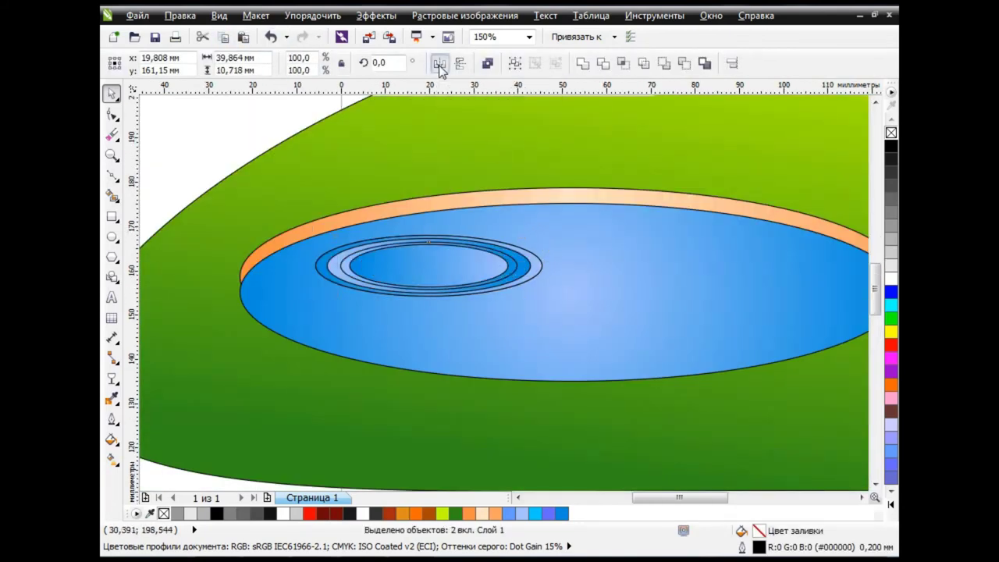
click(208, 154)
scroll(474, 296, down, 2)
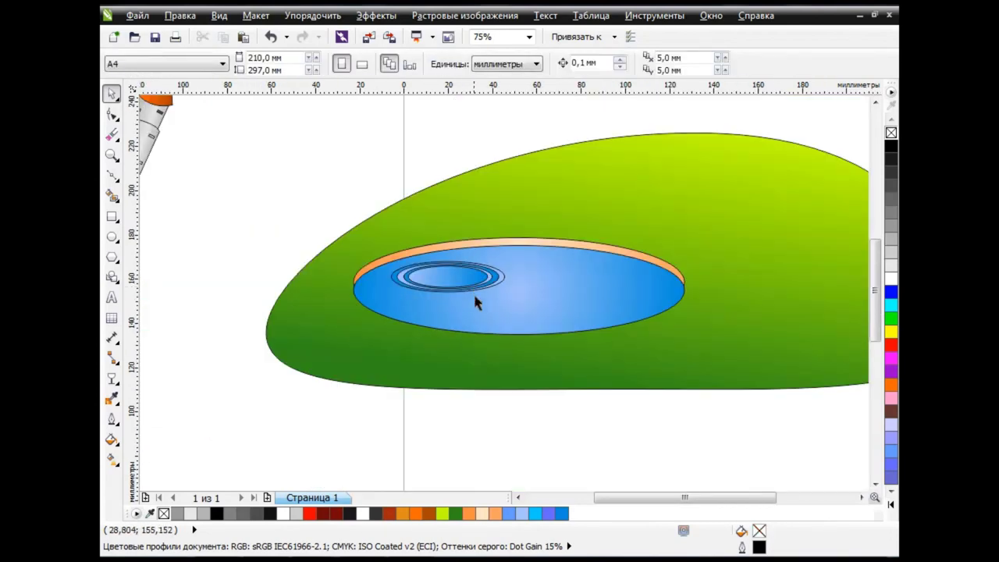
Remove the black outlines from the ripple rings
drag(491, 314, 523, 307)
right_click(891, 133)
click(647, 422)
scroll(446, 277, up, 2)
scroll(447, 277, up, 2)
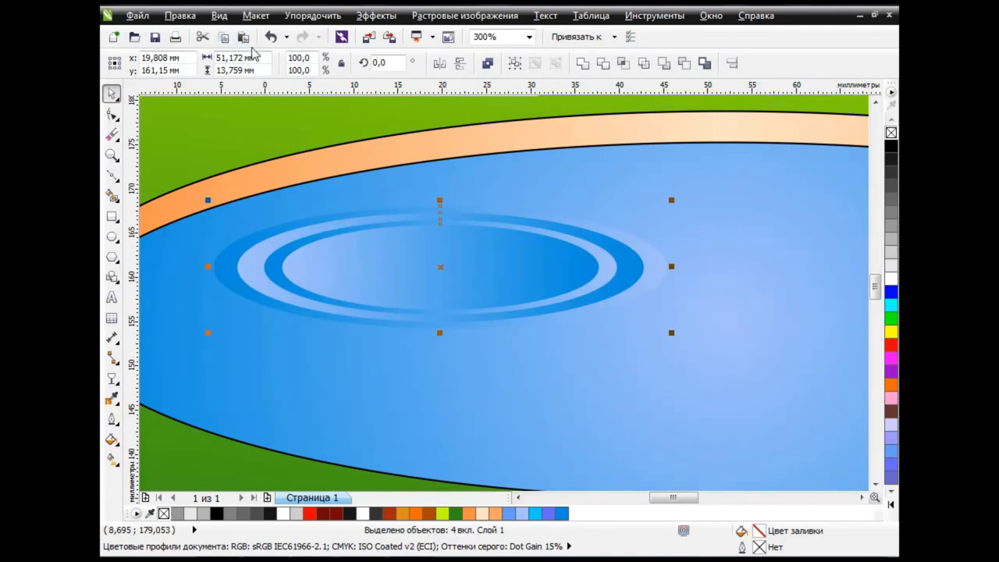
Add a smaller ring copy inside, then group all the ripple rings
drag(672, 334, 546, 292)
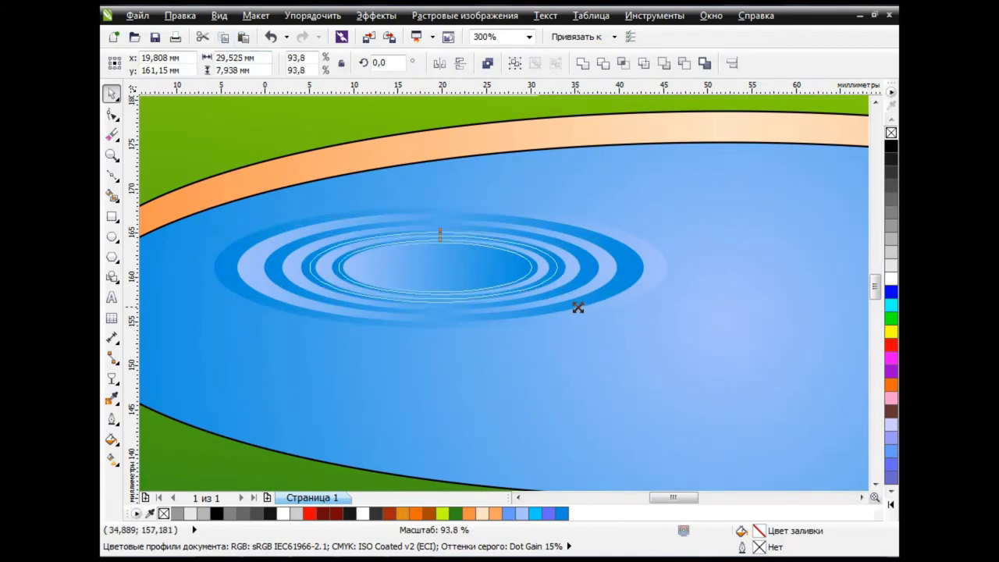
scroll(524, 332, down, 2)
mouse_move(375, 255)
mouse_down()
mouse_move(558, 356)
mouse_move(616, 336)
mouse_up()
key(ctrl+g)
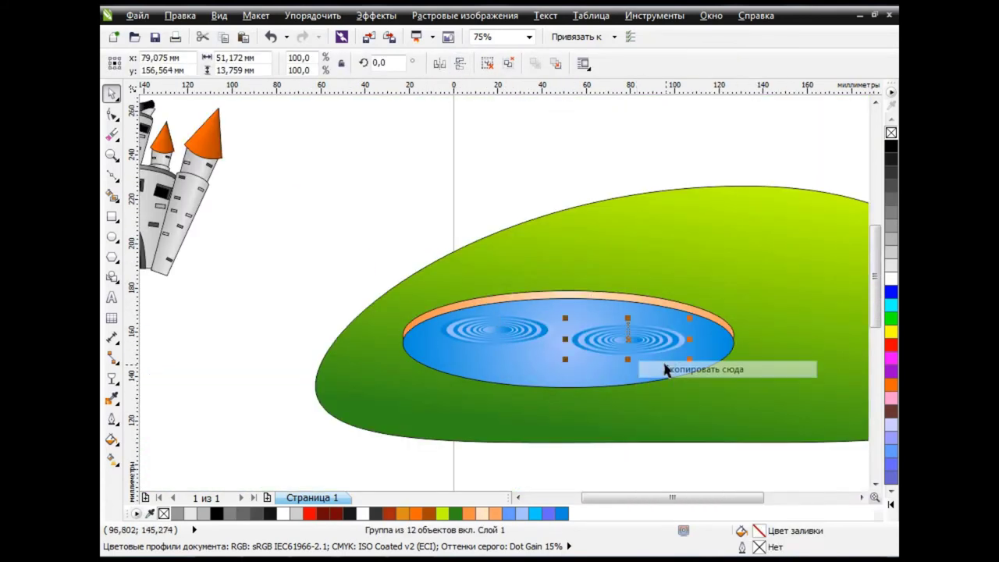
Leave a smaller copy of the ripple group on the pond's right side
mouse_move(683, 355)
mouse_down()
mouse_move(572, 322)
mouse_move(624, 342)
mouse_move(594, 312)
mouse_move(668, 350)
mouse_up()
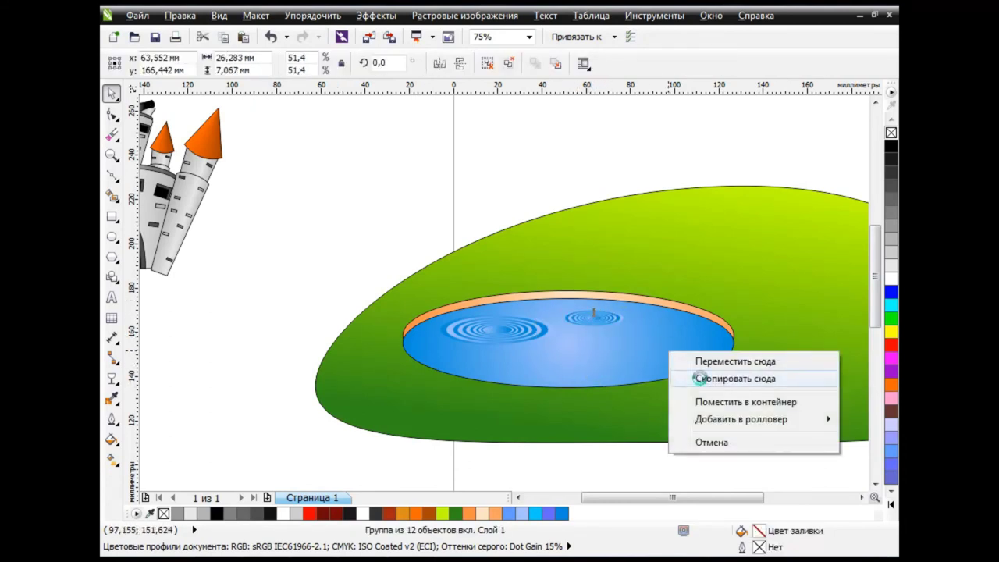
click(722, 377)
click(364, 207)
Group the hill with its pond and move it toward the castle
scroll(576, 339, down, 2)
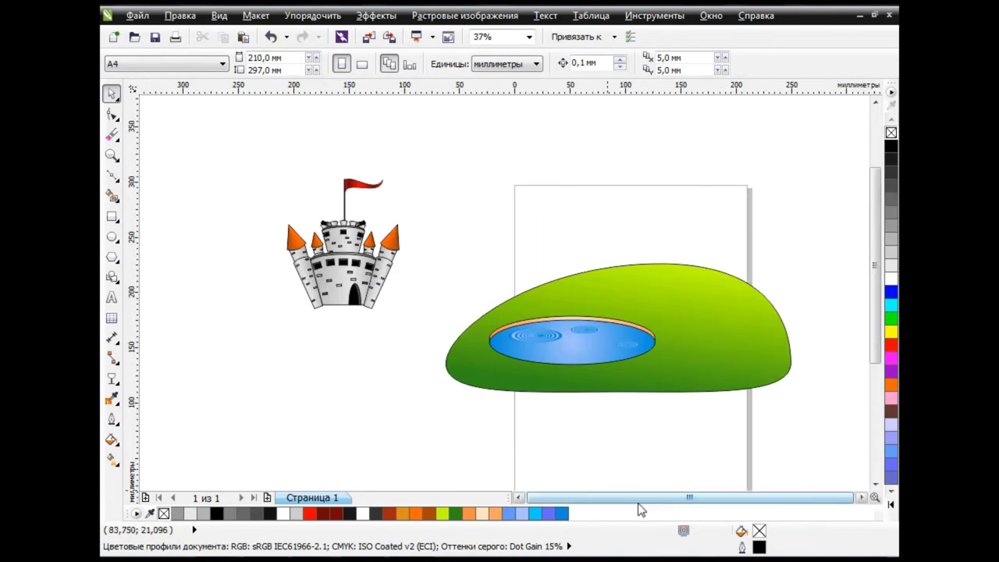
click(861, 497)
click(862, 497)
drag(756, 184, 293, 442)
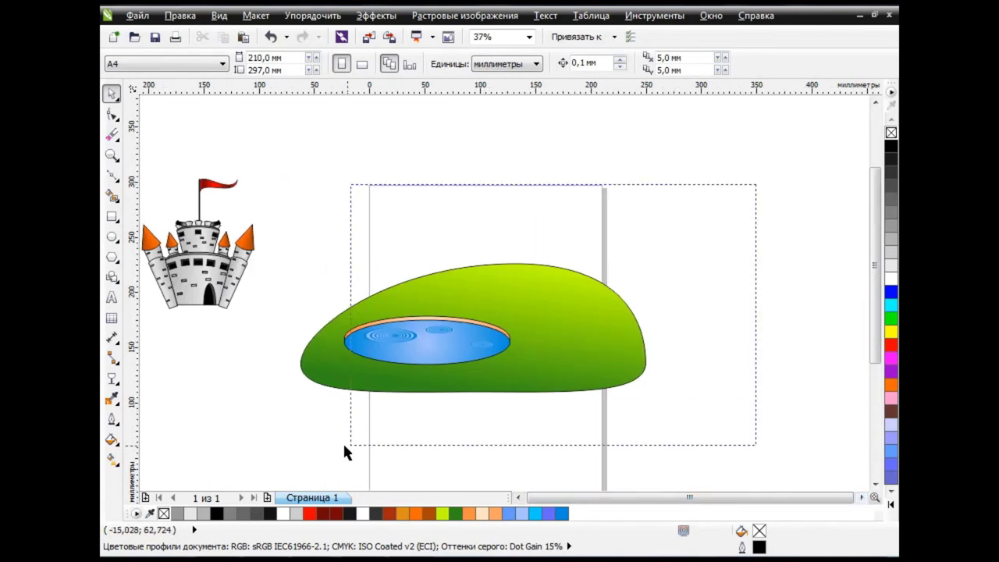
click(515, 64)
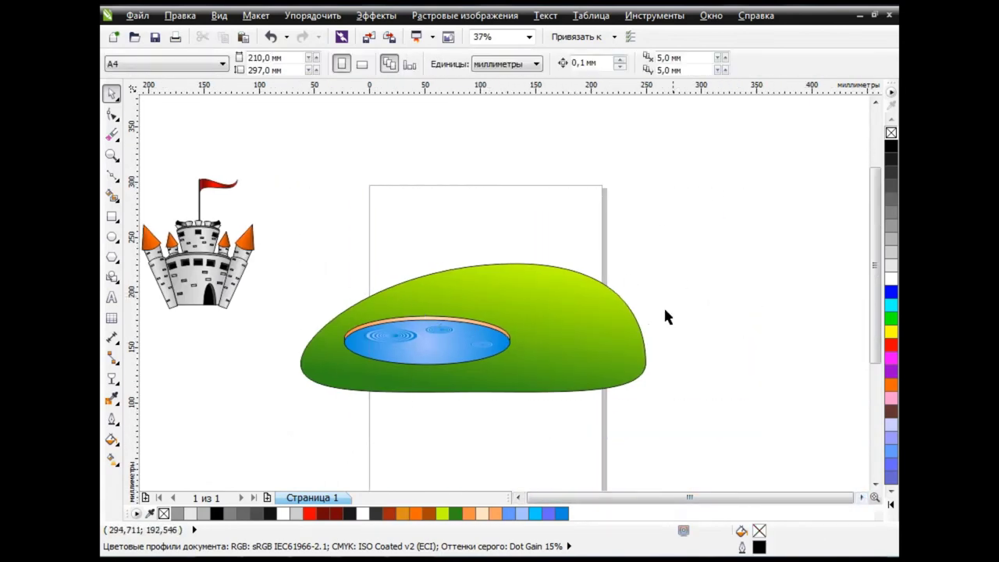
mouse_move(653, 398)
mouse_down()
mouse_move(509, 444)
mouse_move(296, 359)
mouse_up()
Settle the shrunken hill below the castle, then draw a dome-shaped mushroom cap ellipse
drag(257, 328, 245, 345)
click(452, 332)
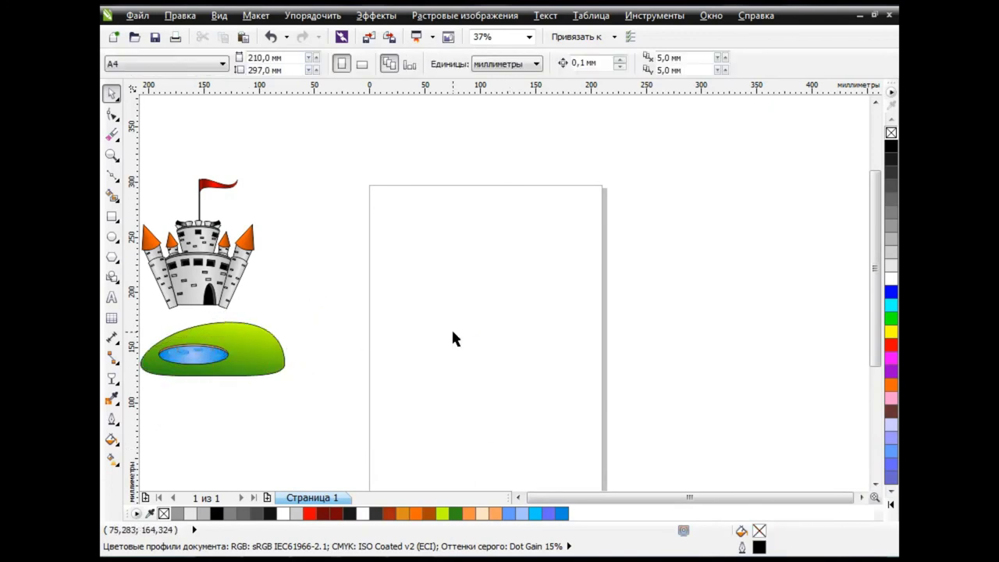
key(F7)
drag(384, 215, 582, 317)
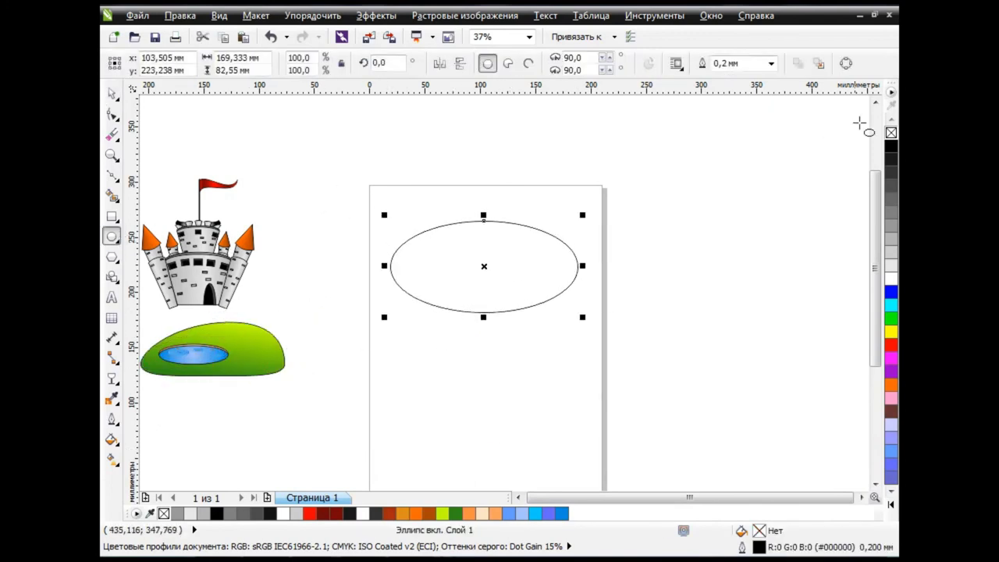
click(111, 117)
drag(484, 312, 484, 291)
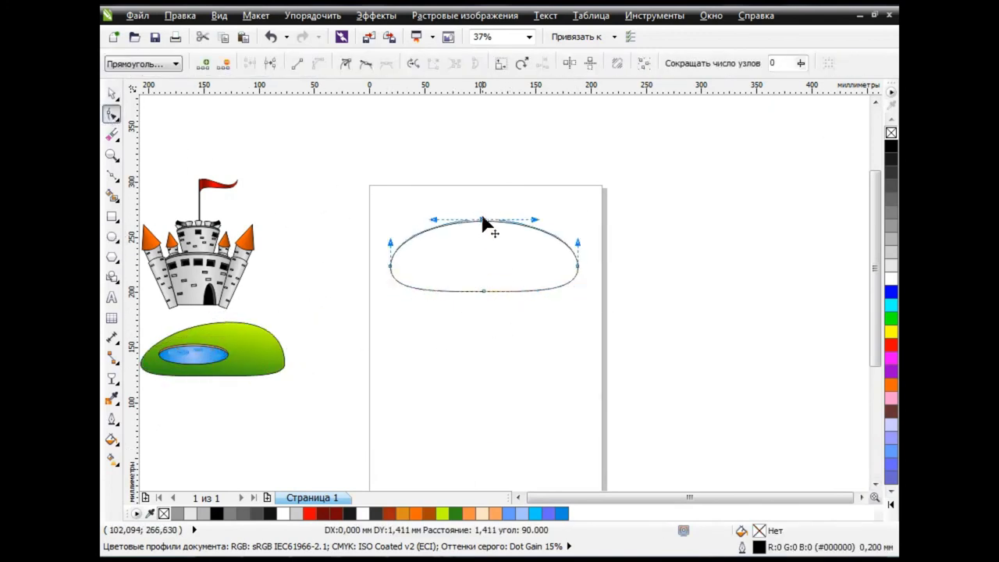
drag(483, 221, 484, 205)
Draw a rectangle under the cap and convert its corners to smooth curves
click(114, 93)
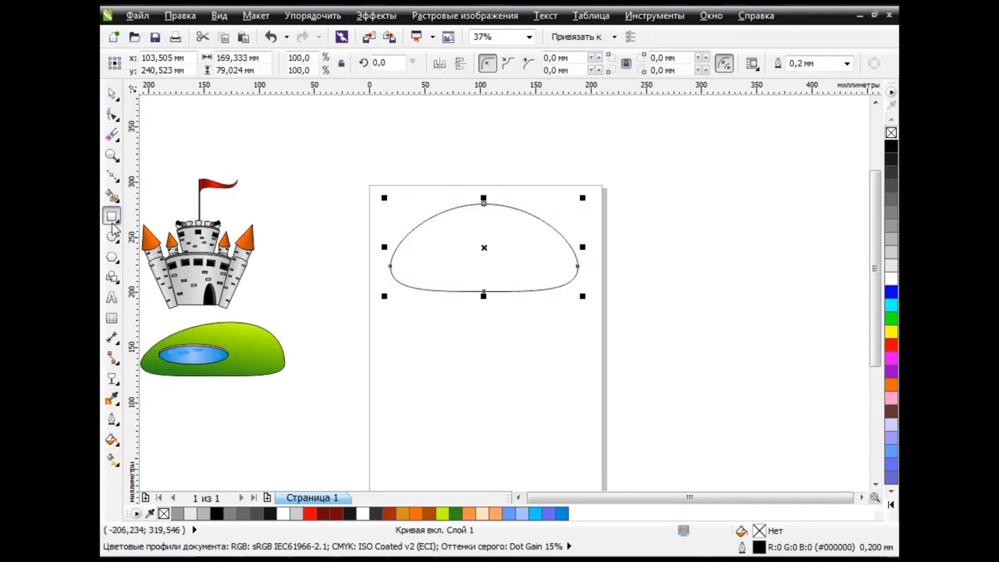
drag(410, 266, 558, 406)
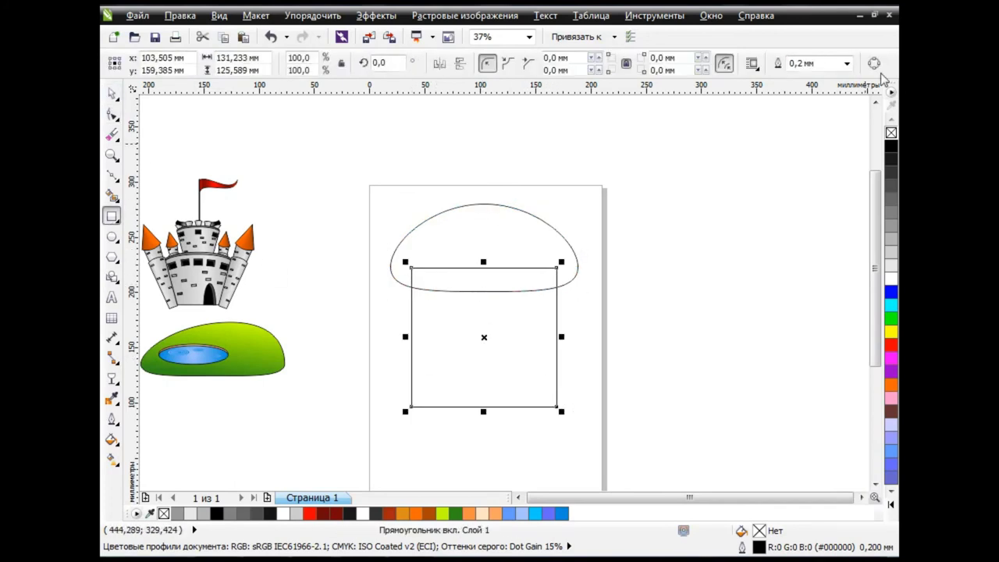
click(113, 117)
drag(357, 216, 613, 461)
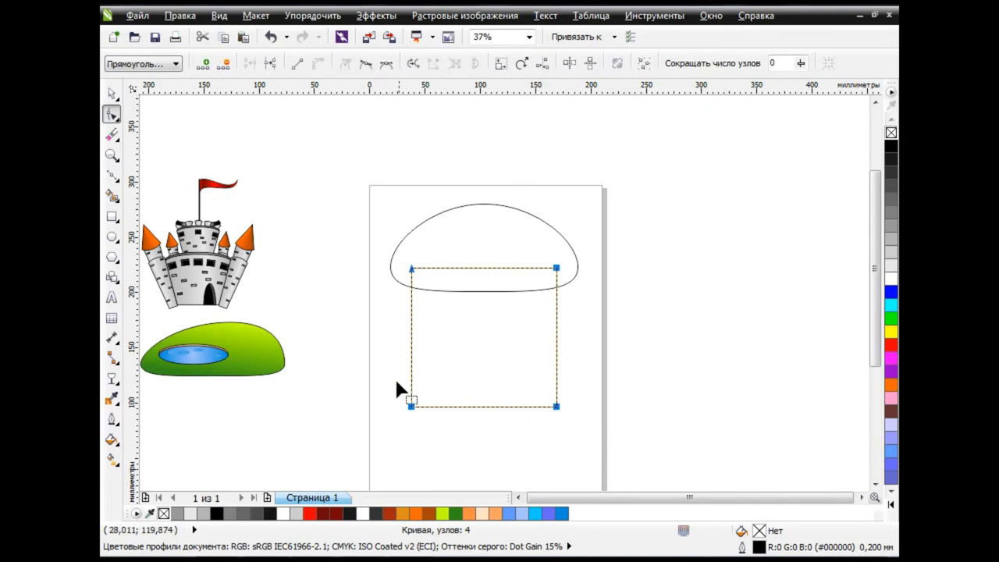
click(366, 64)
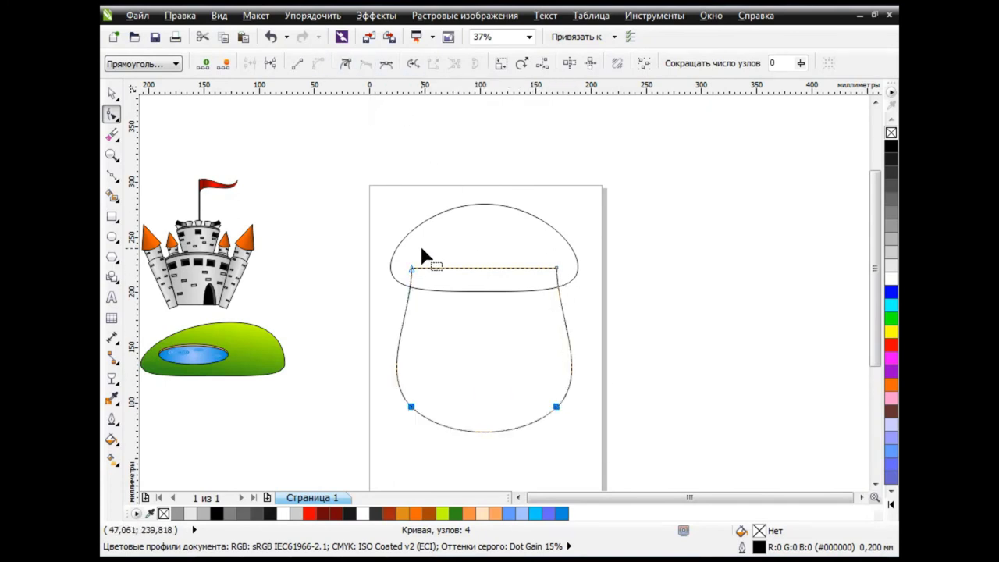
Pull the rectangle's top corners inward to form a bulging stem
drag(412, 268, 449, 269)
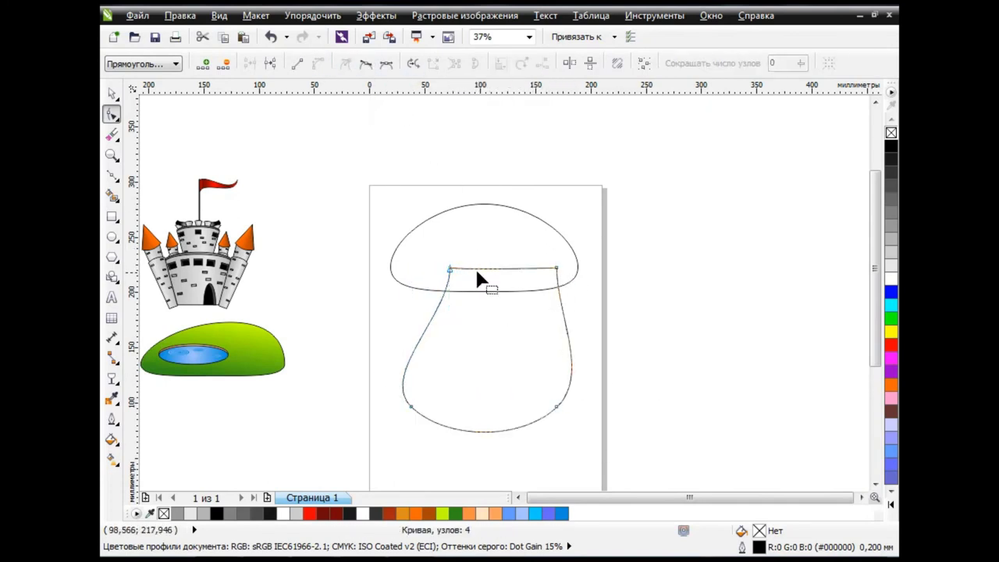
click(477, 270)
drag(547, 270, 517, 270)
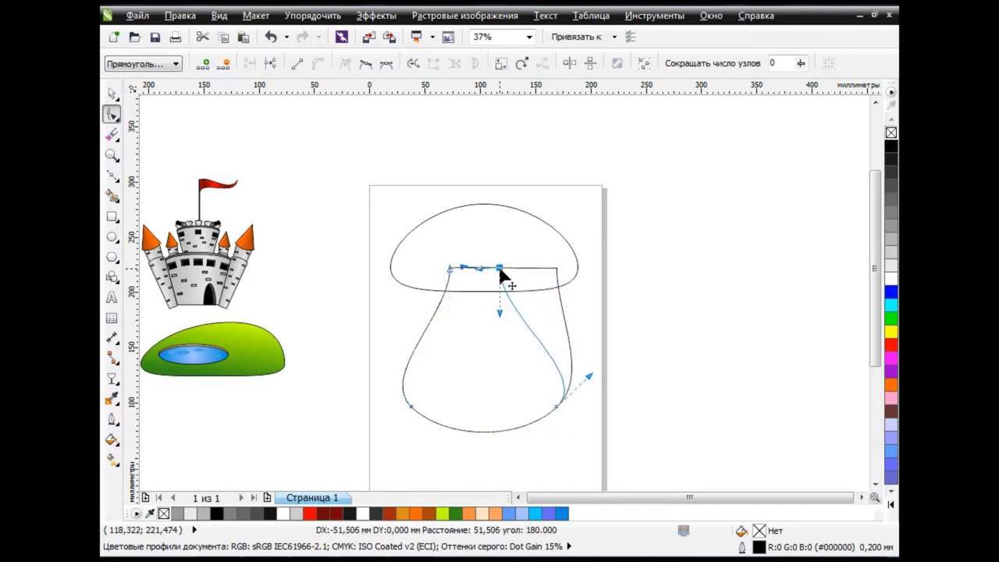
drag(450, 270, 441, 268)
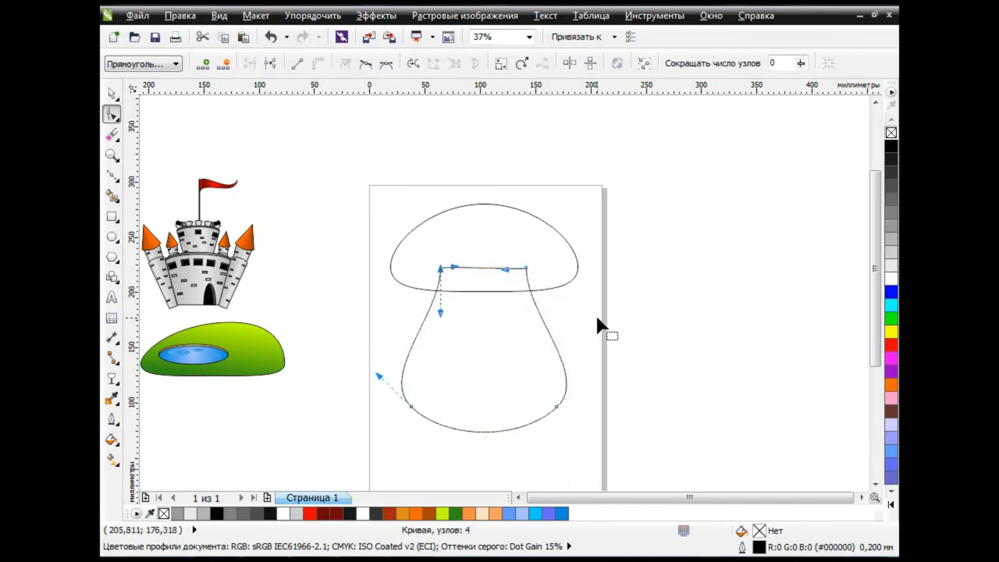
key(space)
click(323, 247)
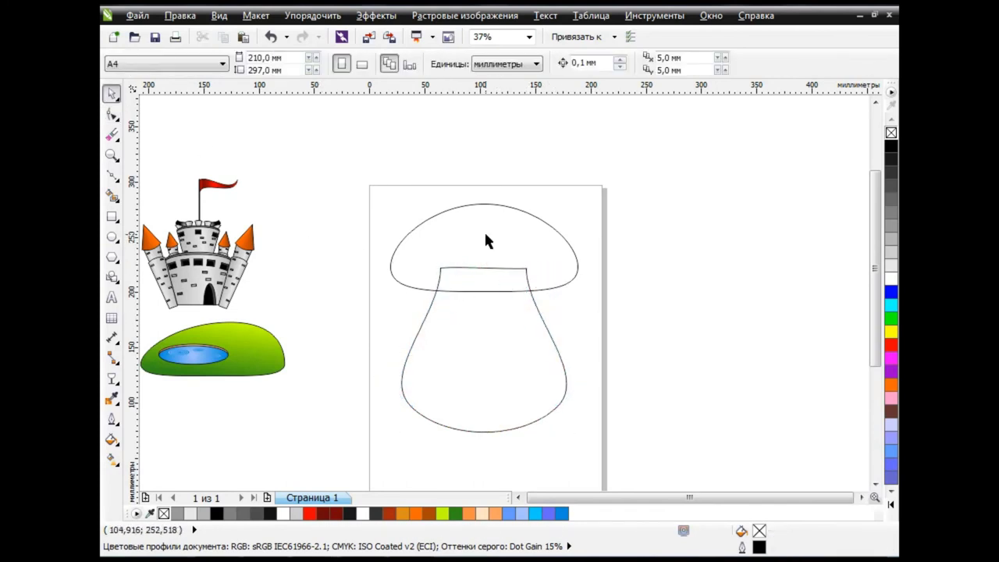
click(512, 287)
Place a cap copy beside the page and draw several small spot ellipses
drag(513, 282, 718, 229)
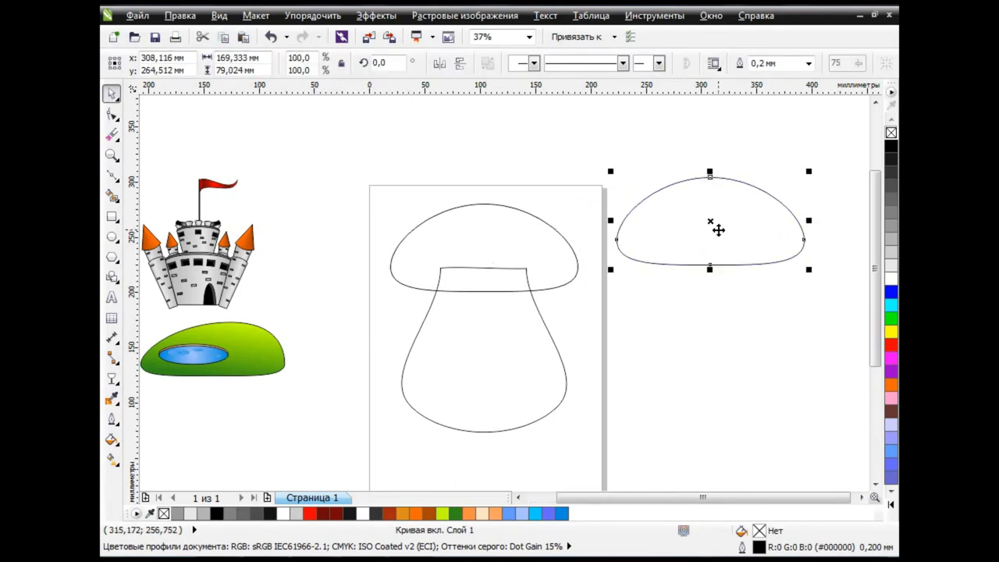
key(F7)
drag(630, 302, 698, 331)
drag(743, 313, 809, 344)
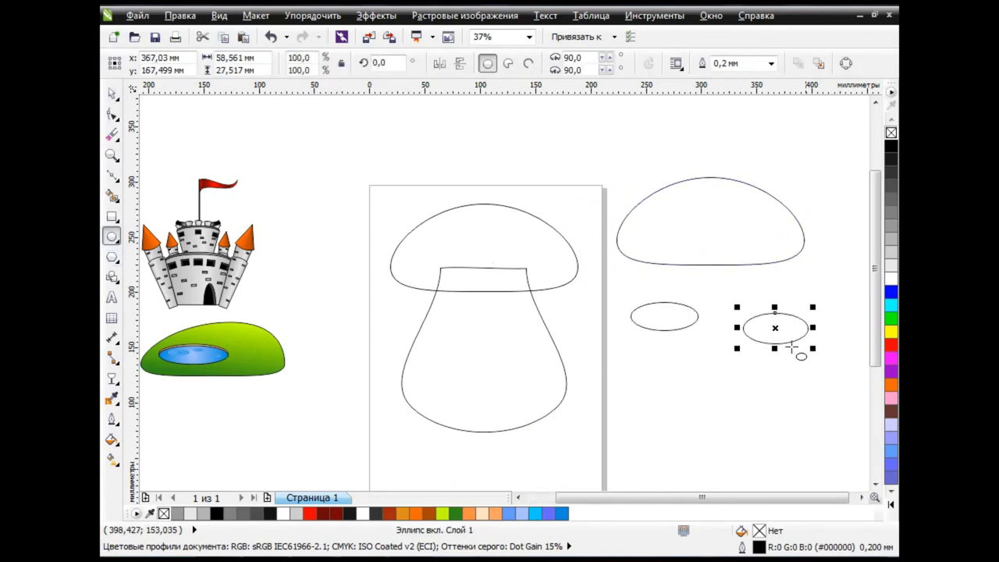
drag(716, 351, 766, 383)
drag(643, 357, 667, 381)
drag(696, 349, 712, 361)
drag(793, 364, 805, 371)
mouse_move(631, 341)
mouse_down()
mouse_move(665, 353)
mouse_move(720, 341)
mouse_move(738, 323)
mouse_up()
Spread the spot ovals apart and fill them all with white
key(space)
drag(664, 302, 647, 305)
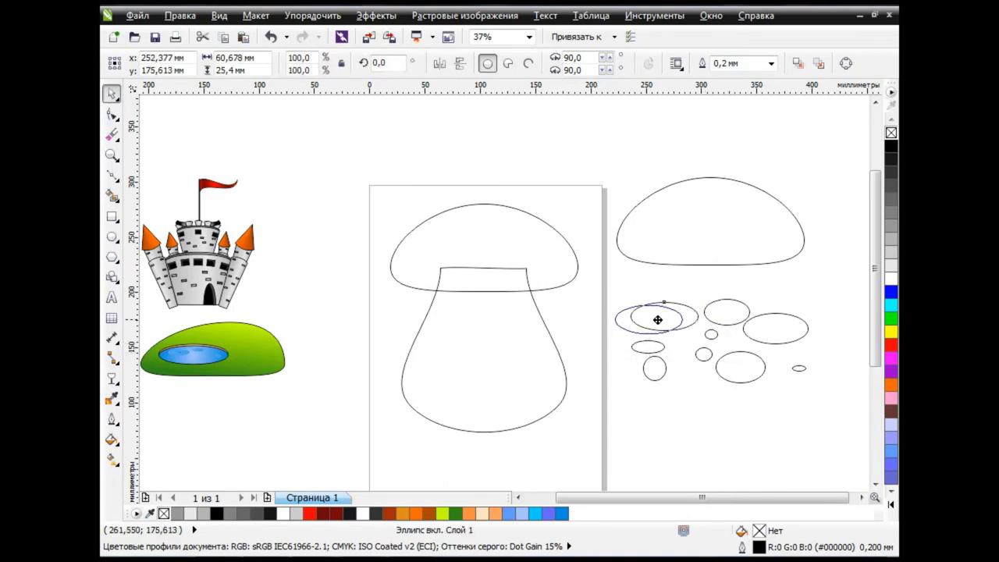
mouse_move(647, 341)
mouse_down()
mouse_move(633, 347)
mouse_move(691, 374)
mouse_up()
drag(710, 334, 694, 329)
drag(749, 362, 763, 366)
drag(765, 326, 787, 328)
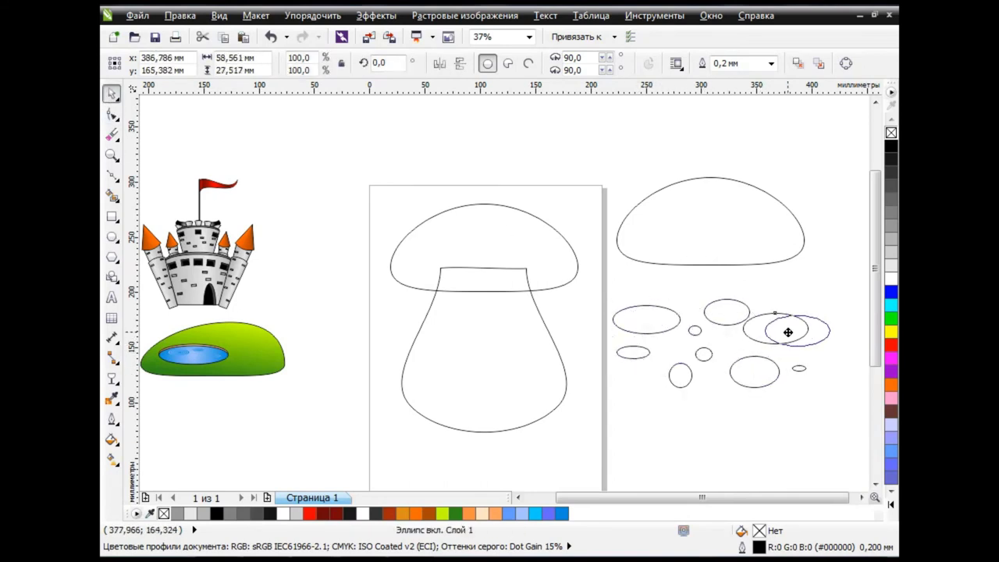
drag(605, 281, 854, 427)
click(891, 279)
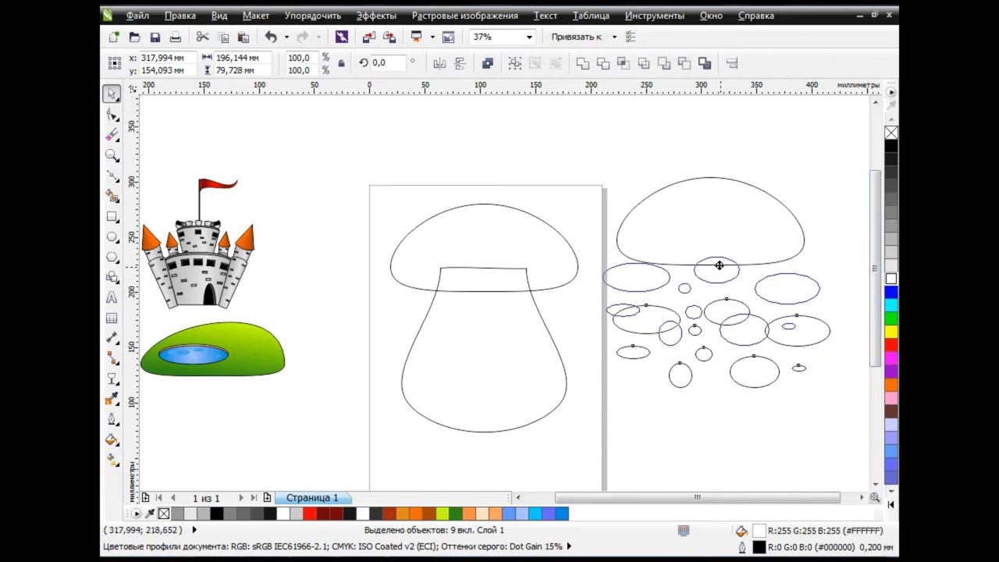
PowerClip the white ovals inside the spare cap and centre them
drag(720, 300, 714, 243)
click(779, 349)
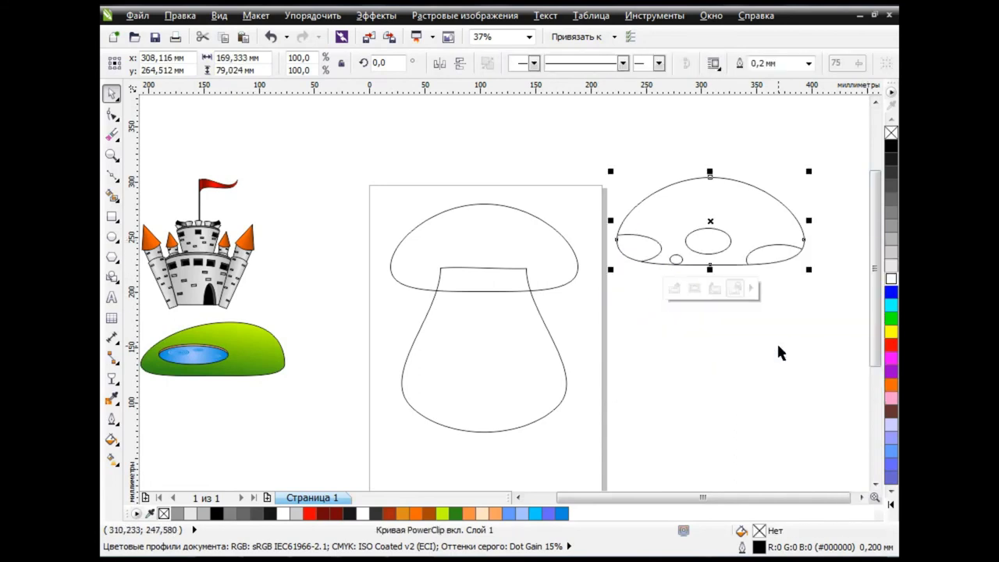
right_click(740, 241)
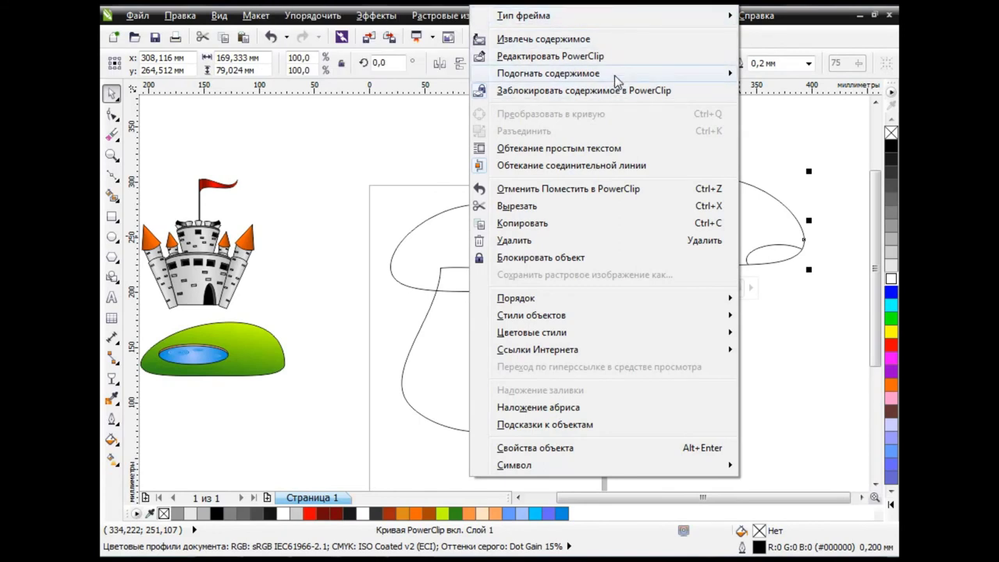
mouse_move(549, 73)
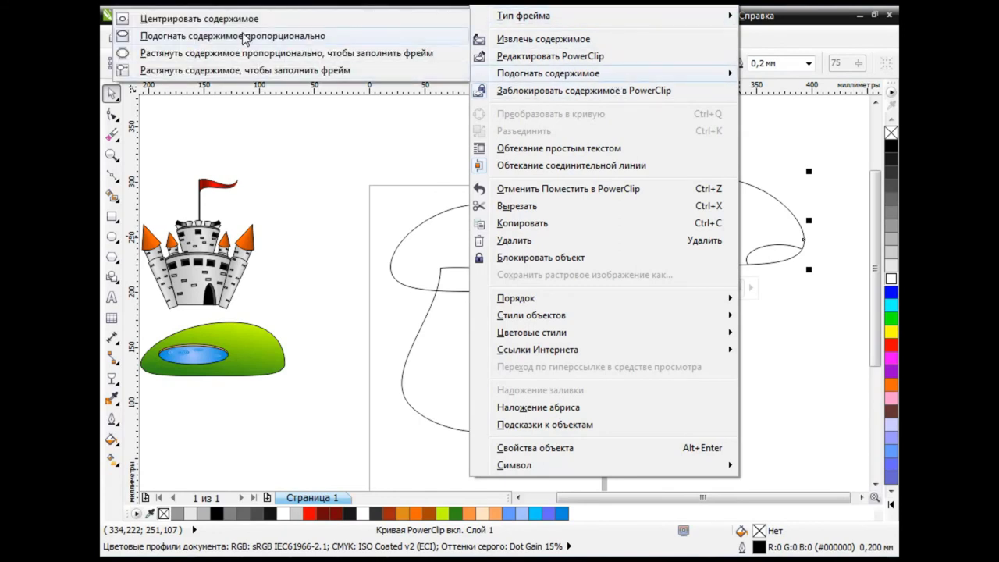
click(256, 26)
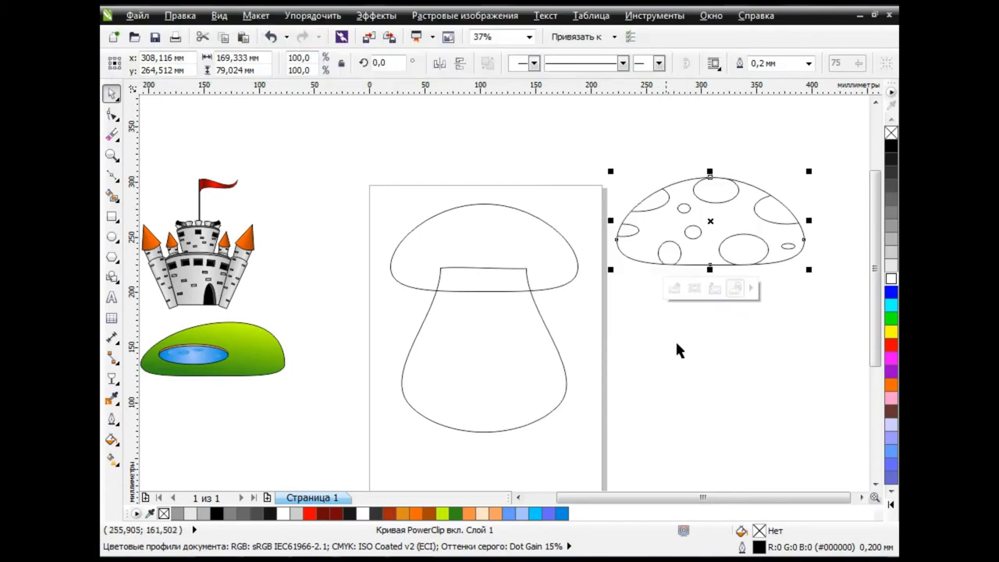
Move the spotted cap over the mushroom's original cap
click(719, 347)
click(741, 220)
mouse_move(710, 221)
mouse_down()
mouse_move(484, 246)
mouse_move(596, 243)
mouse_up()
click(528, 219)
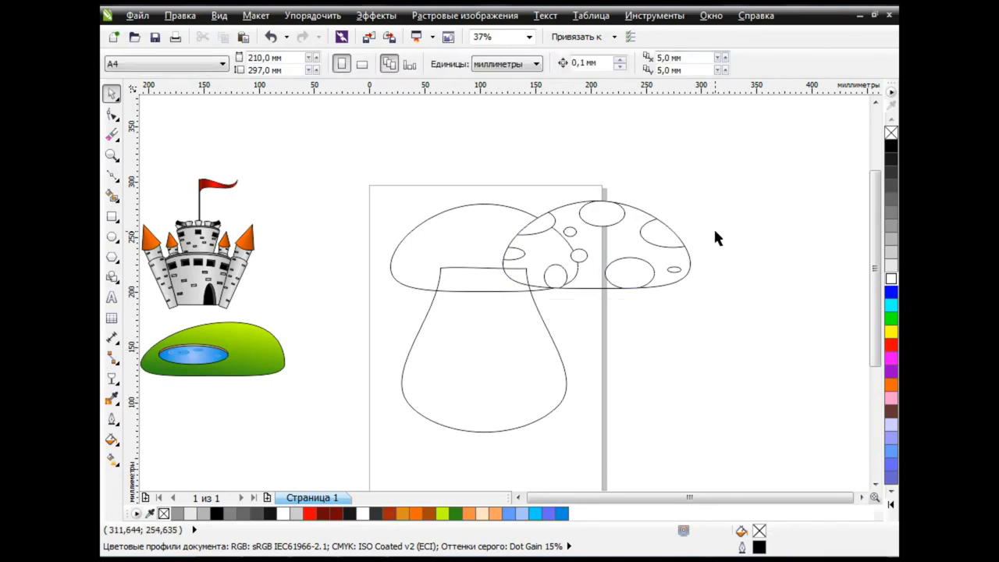
Give the plain mushroom cap a radial fountain fill from black to red
click(476, 238)
right_click(596, 218)
mouse_move(675, 74)
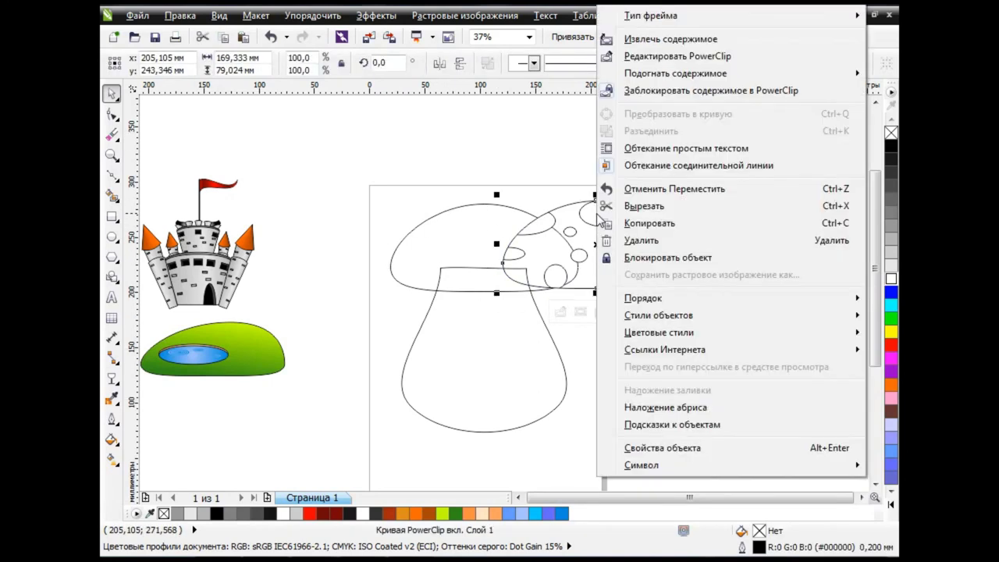
click(670, 38)
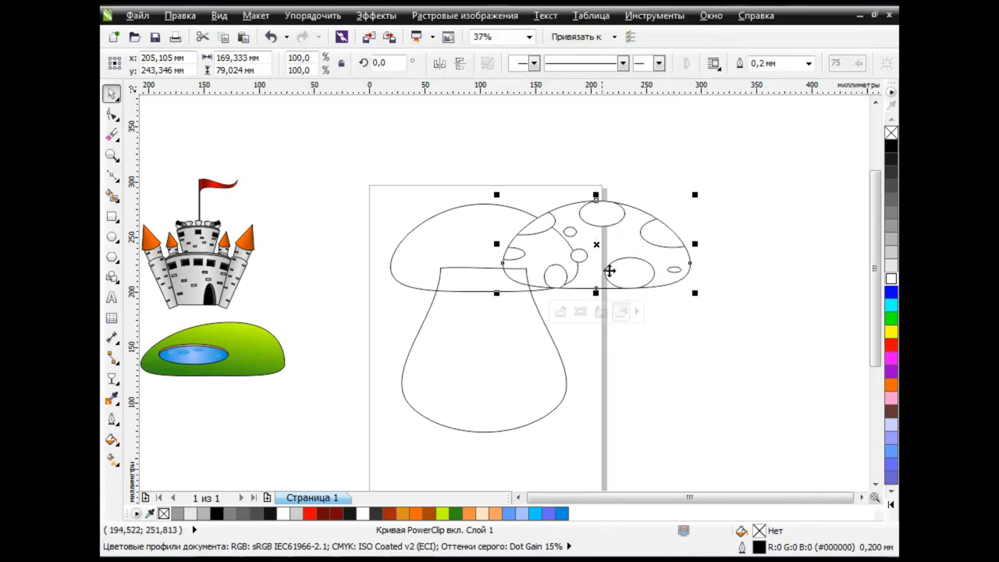
click(458, 226)
click(113, 440)
click(190, 345)
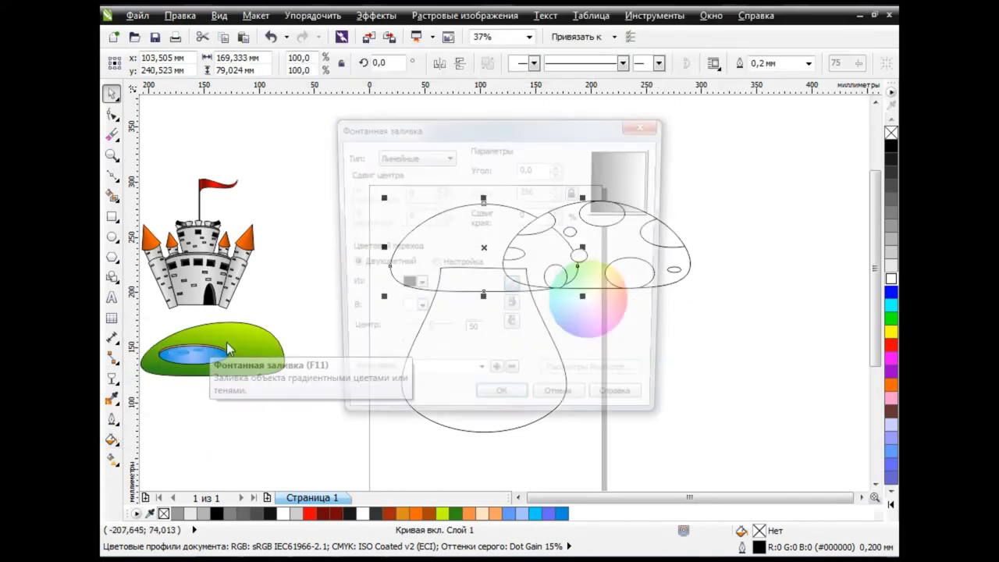
click(416, 310)
click(438, 351)
click(447, 156)
click(433, 180)
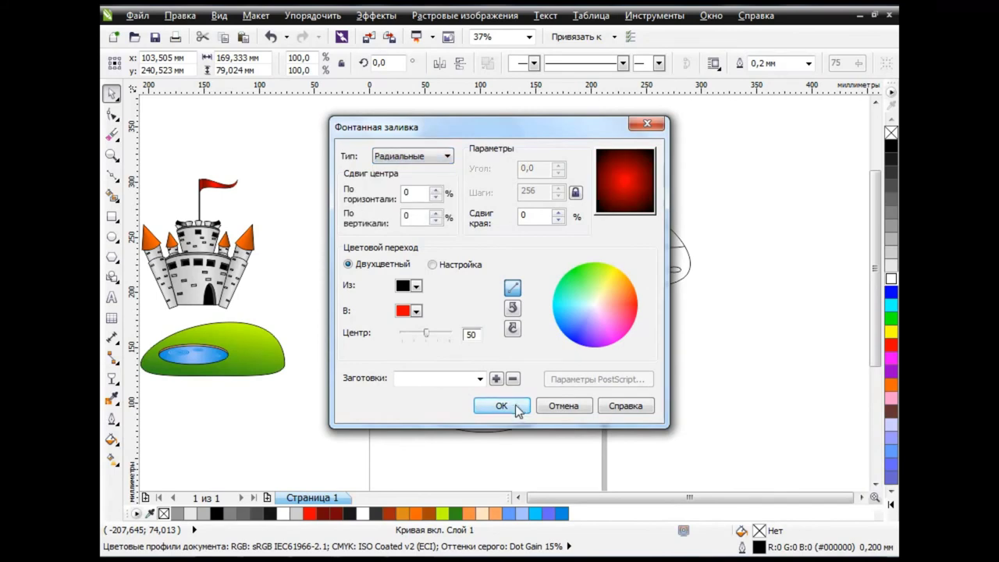
click(502, 405)
Widen the cap's red gradient and snap the spotted overlay centred on it
click(112, 459)
drag(493, 227, 553, 320)
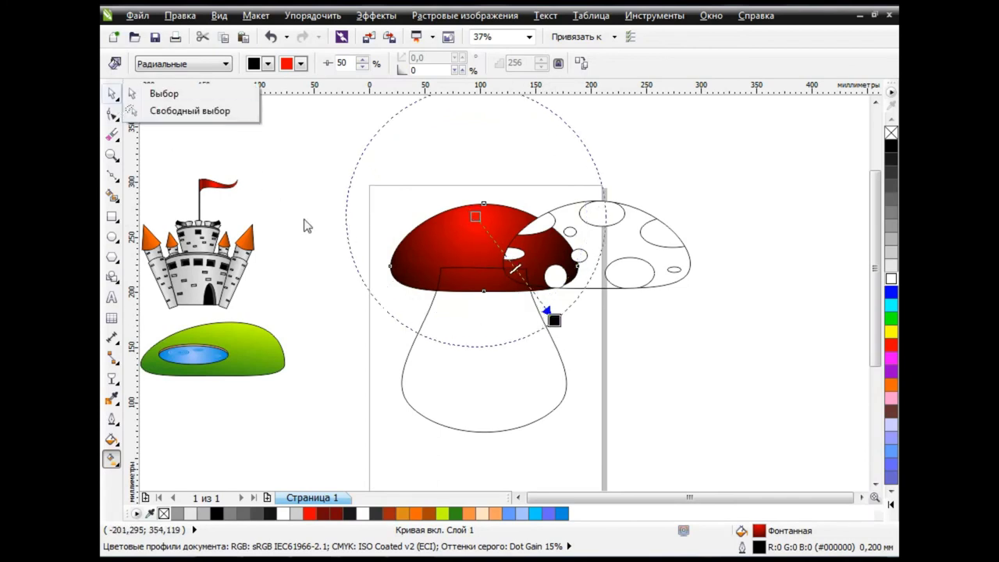
click(112, 93)
click(621, 248)
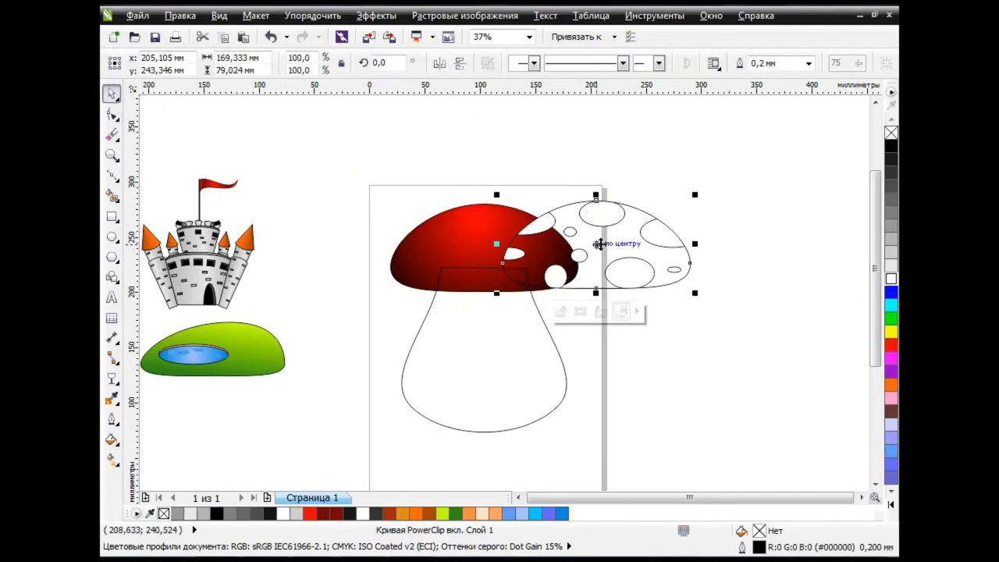
drag(600, 244, 488, 248)
click(645, 290)
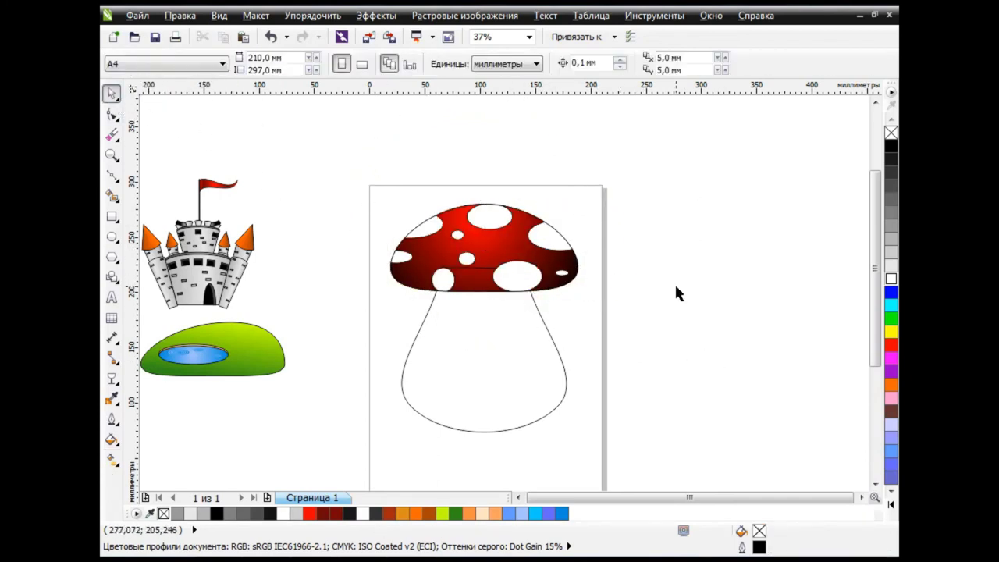
Fill the stem brown, send it behind the cap, and make its fill radial
key(Tab)
click(890, 411)
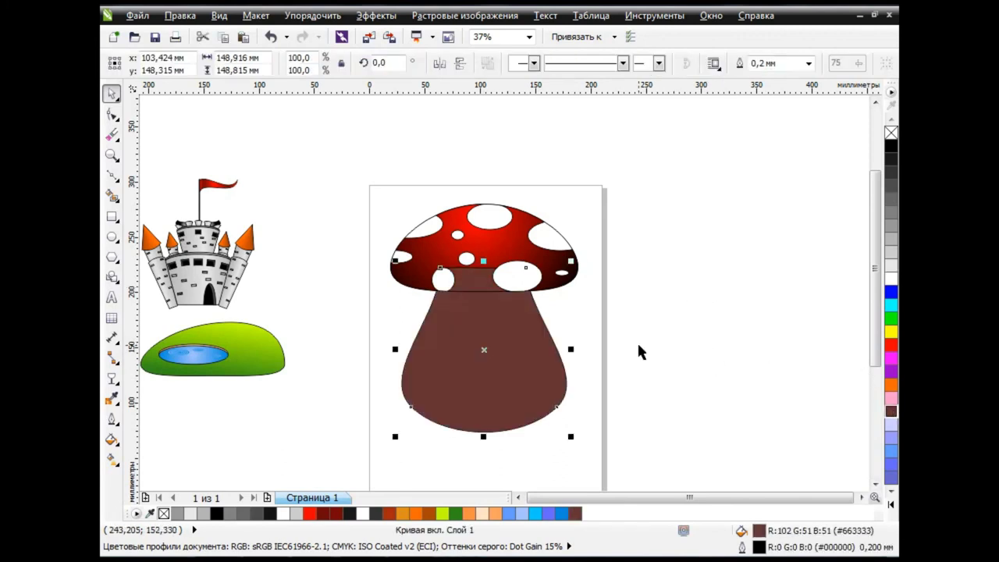
key(ctrl+Page_Down)
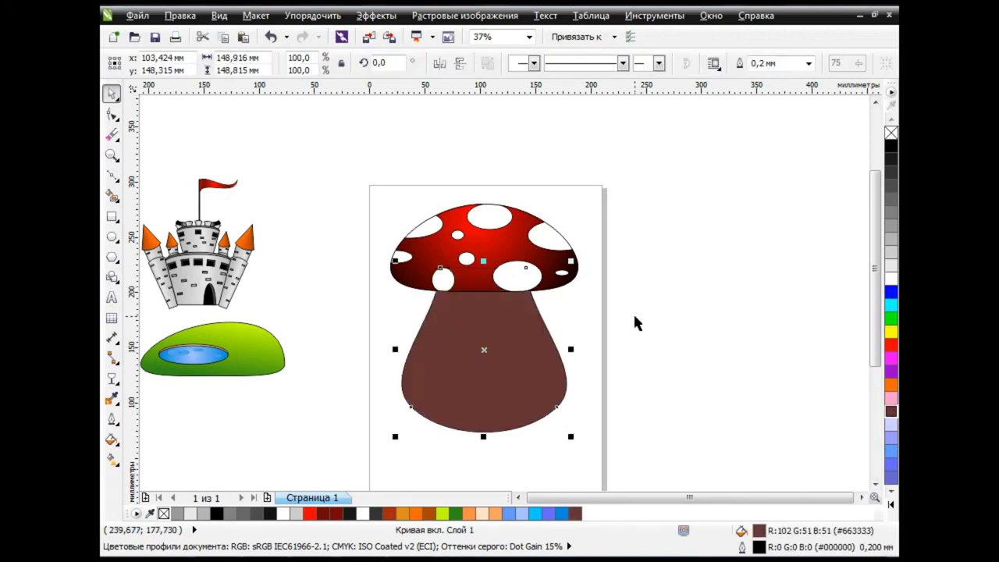
click(112, 440)
click(203, 344)
click(447, 156)
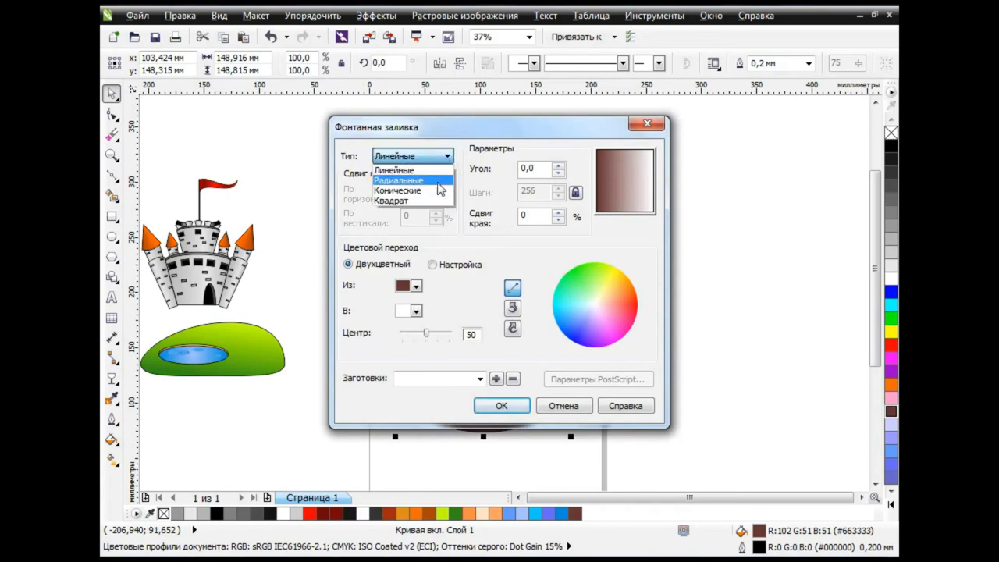
click(421, 179)
Set the stem's radial gradient colours to dark red and orange, then pick the Bezier tool
click(416, 310)
click(425, 339)
click(416, 286)
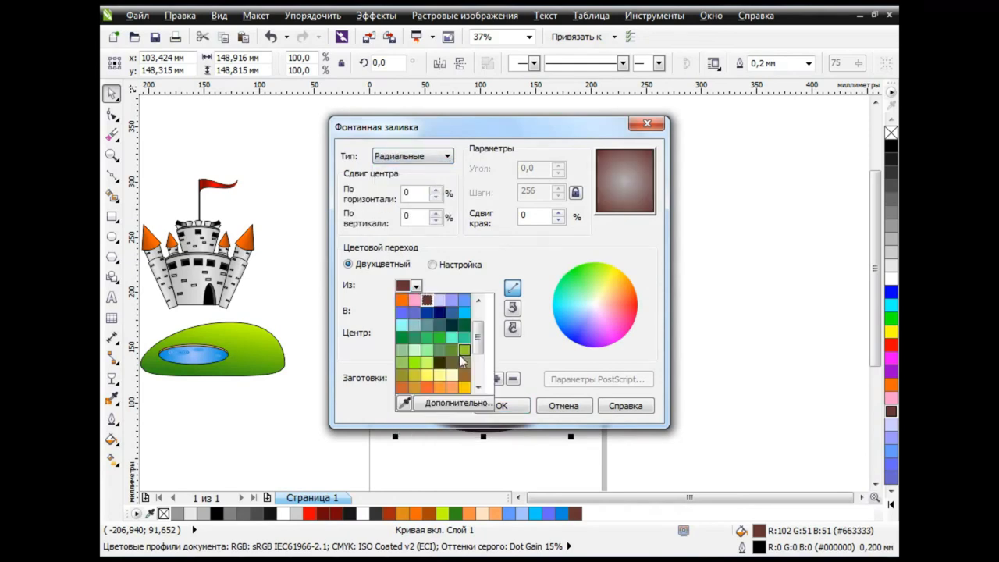
click(427, 390)
click(416, 285)
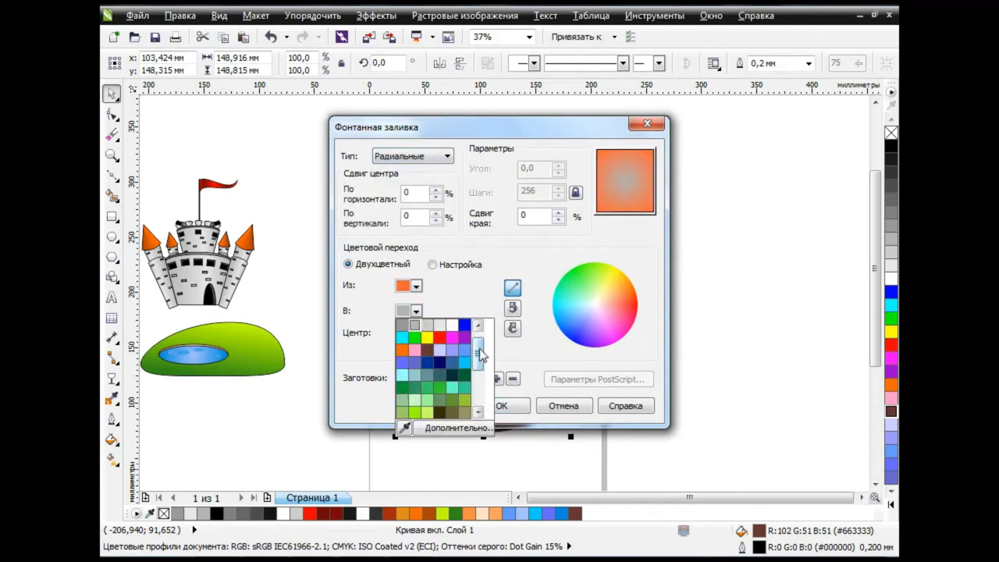
scroll(417, 327, down, 2)
click(421, 312)
click(417, 311)
scroll(426, 351, down, 2)
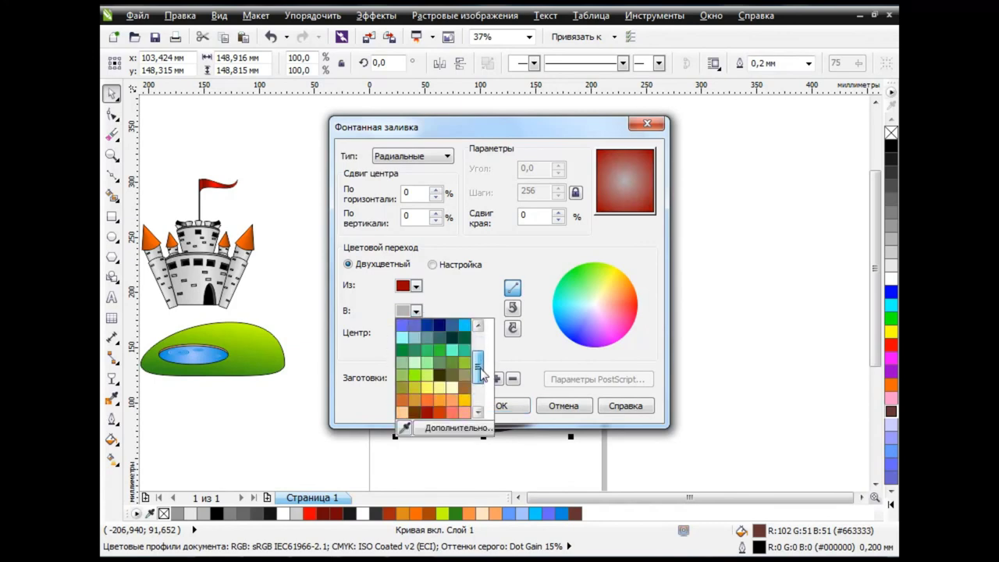
click(427, 349)
click(418, 310)
click(427, 337)
click(501, 406)
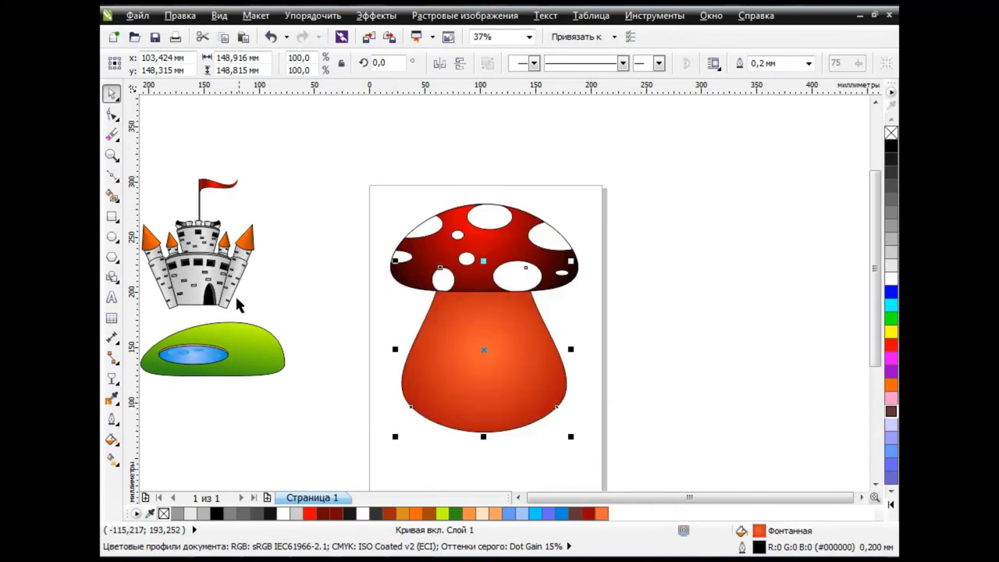
click(114, 177)
click(234, 211)
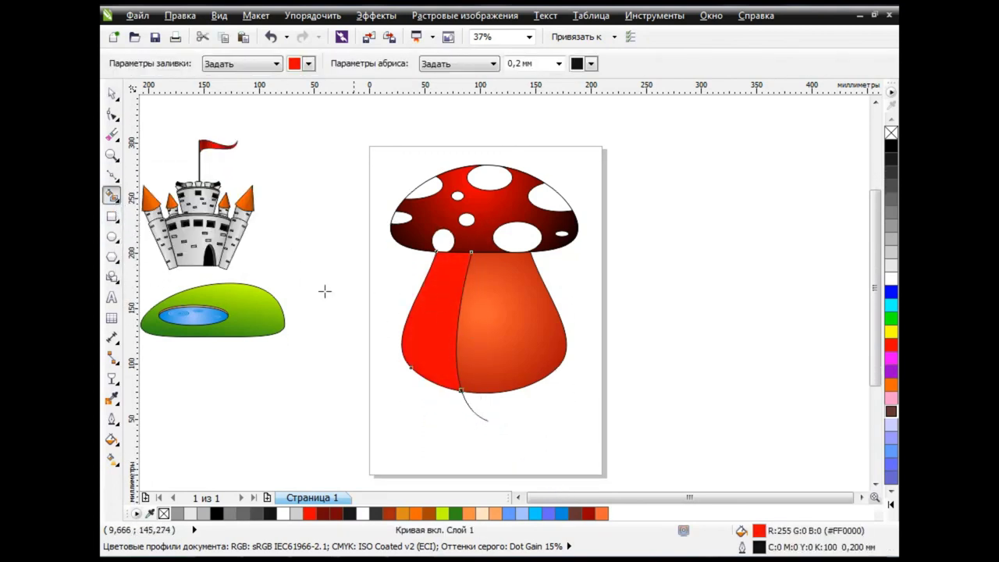
Give the stem's left half a white fill that fades with transparency
click(477, 418)
click(887, 278)
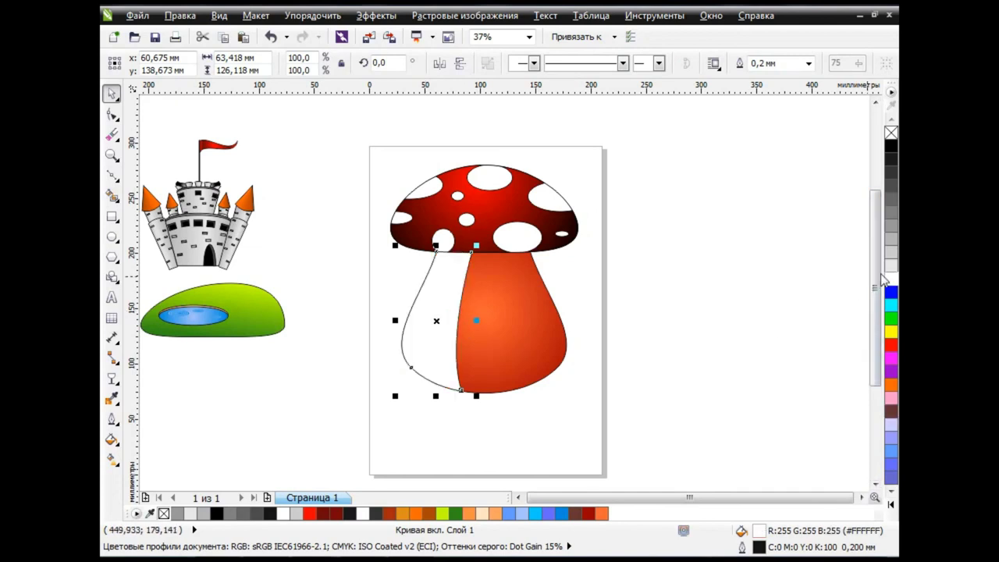
click(112, 380)
click(148, 479)
drag(333, 291, 496, 316)
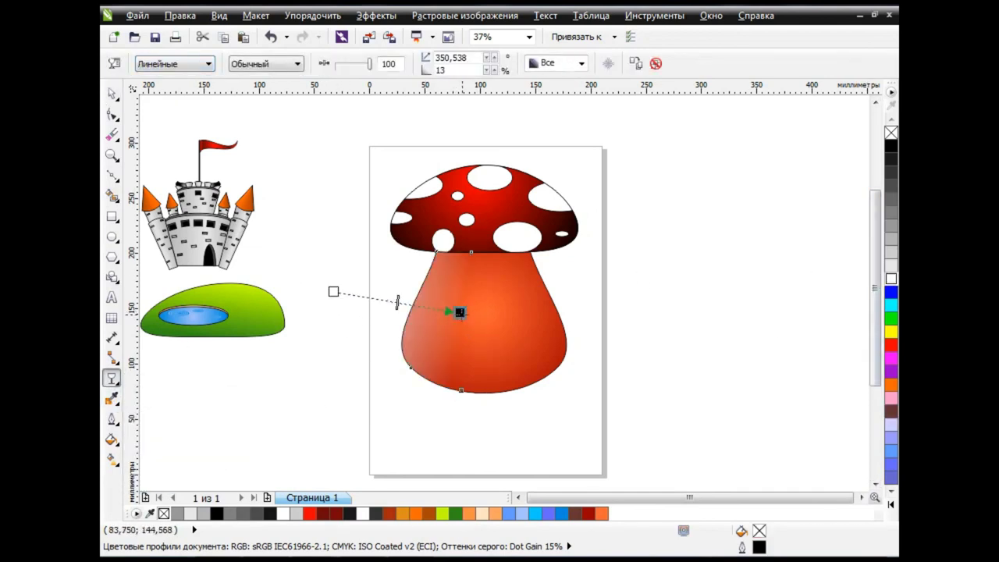
click(112, 92)
Group the mushroom's parts, duplicate it, and place the two mushrooms side by side
drag(334, 134, 689, 437)
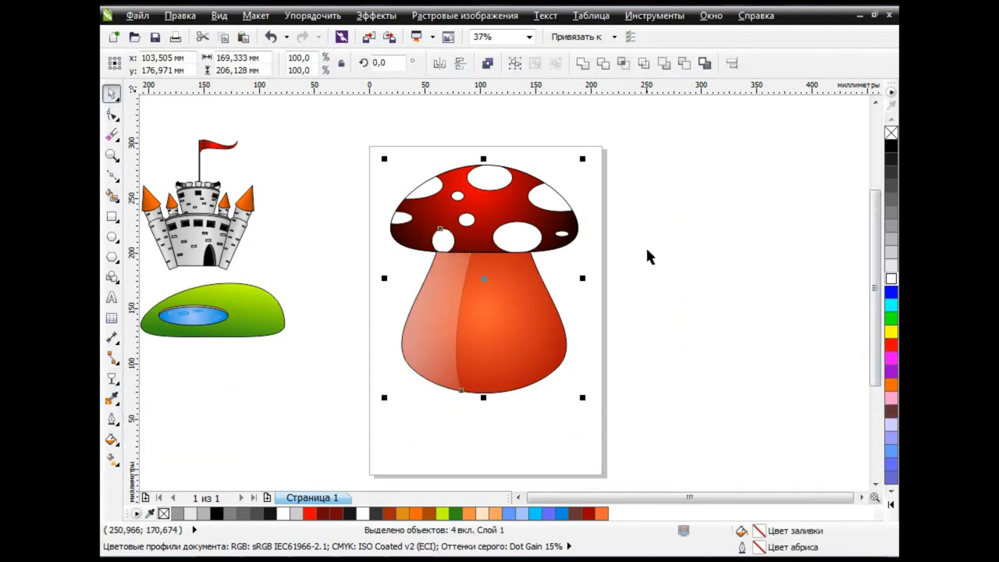
click(652, 308)
click(548, 290)
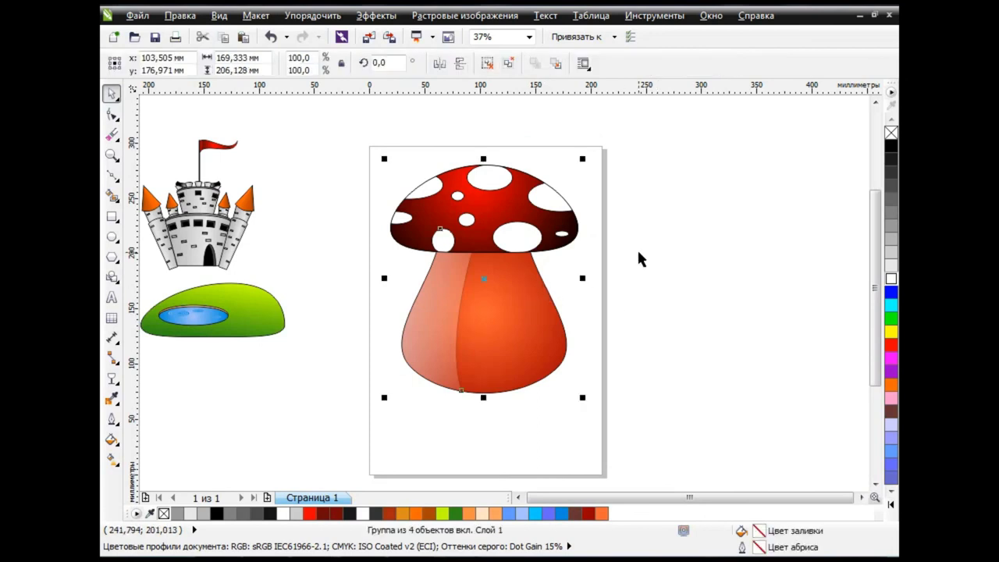
drag(504, 243, 720, 238)
right_click(719, 238)
drag(484, 313, 371, 277)
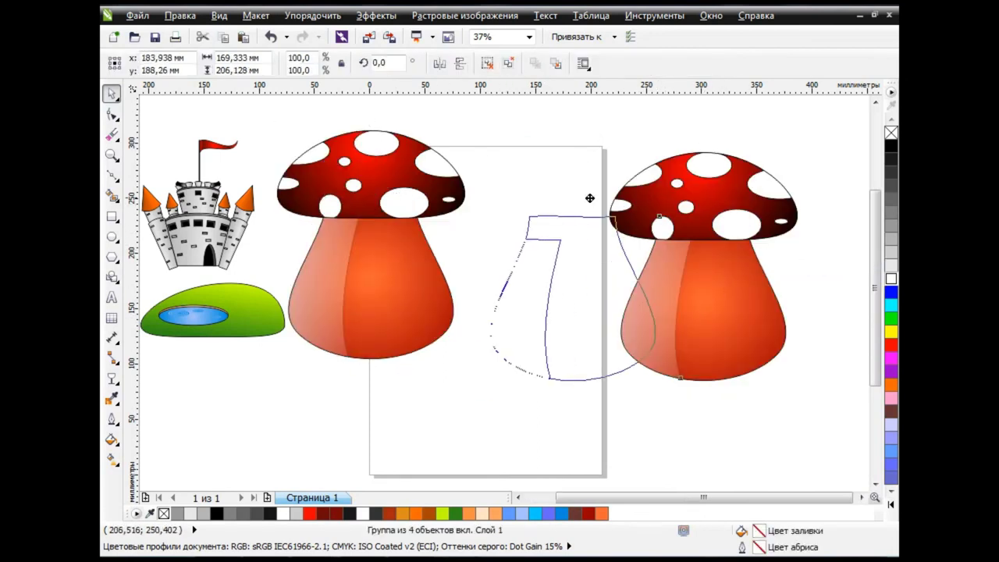
click(712, 289)
mouse_move(702, 203)
mouse_down()
mouse_move(554, 199)
mouse_move(628, 205)
mouse_up()
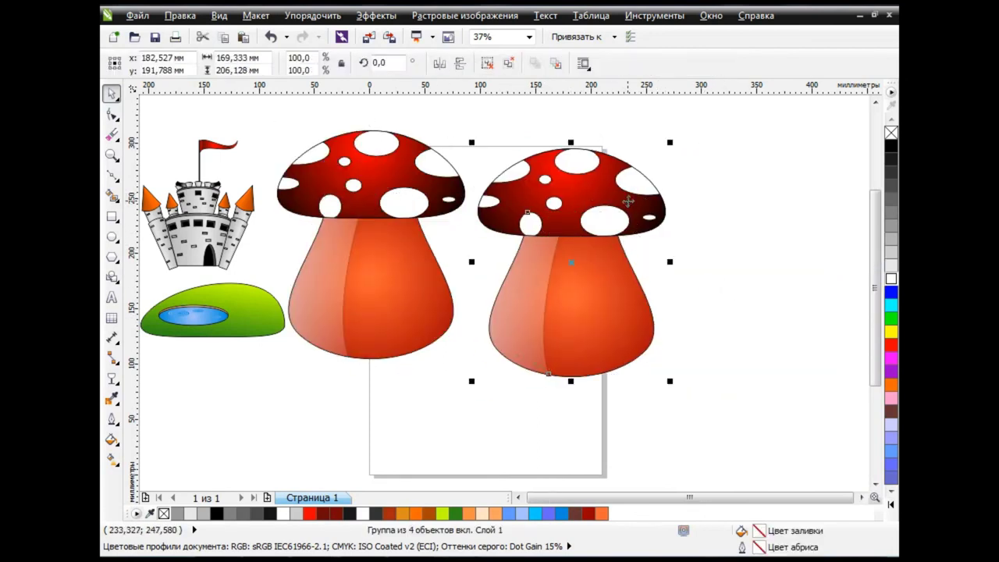
click(725, 206)
Select the right mushroom's cap curve in the Object Manager, undoing an accidental move
click(711, 15)
mouse_move(755, 149)
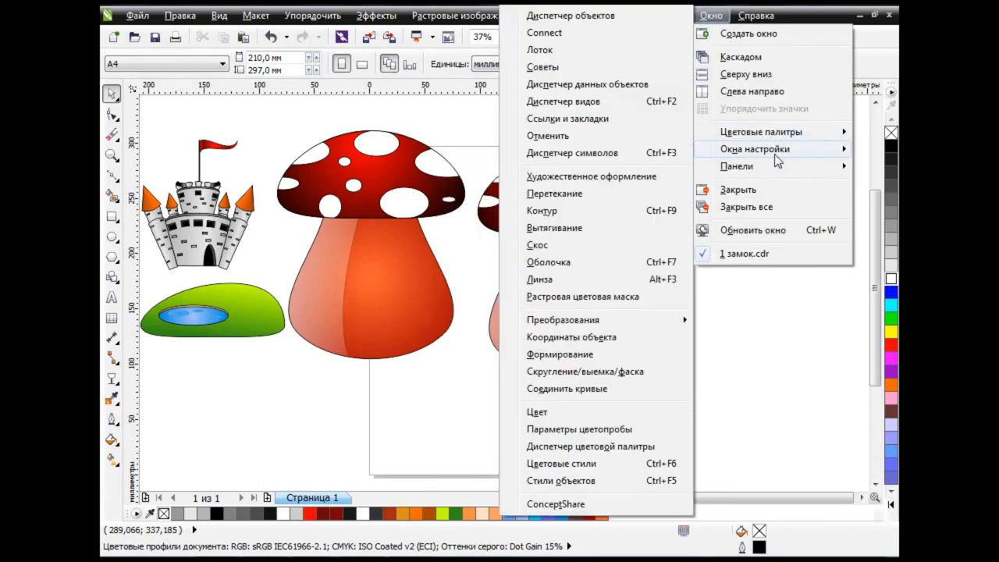
click(587, 17)
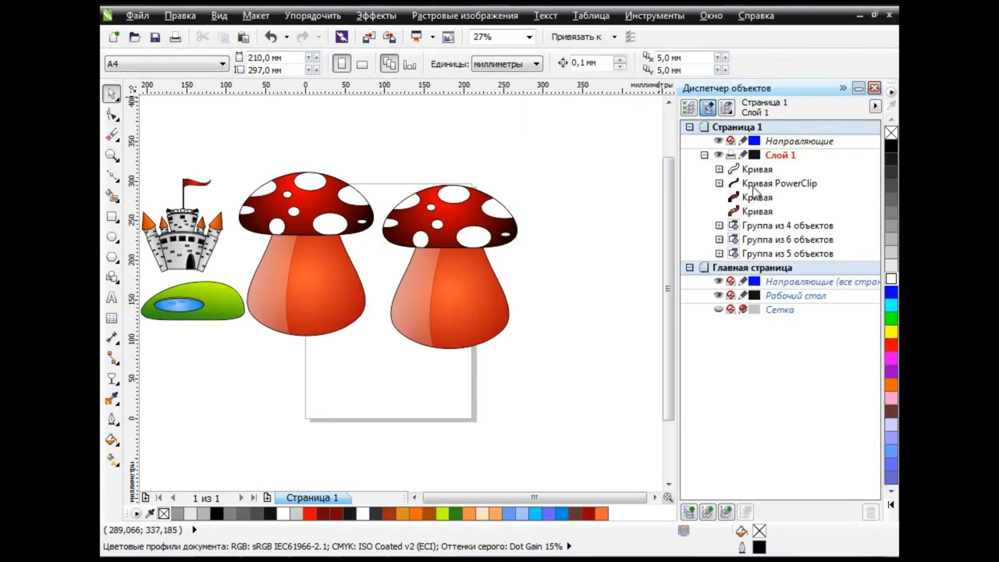
click(755, 186)
click(758, 198)
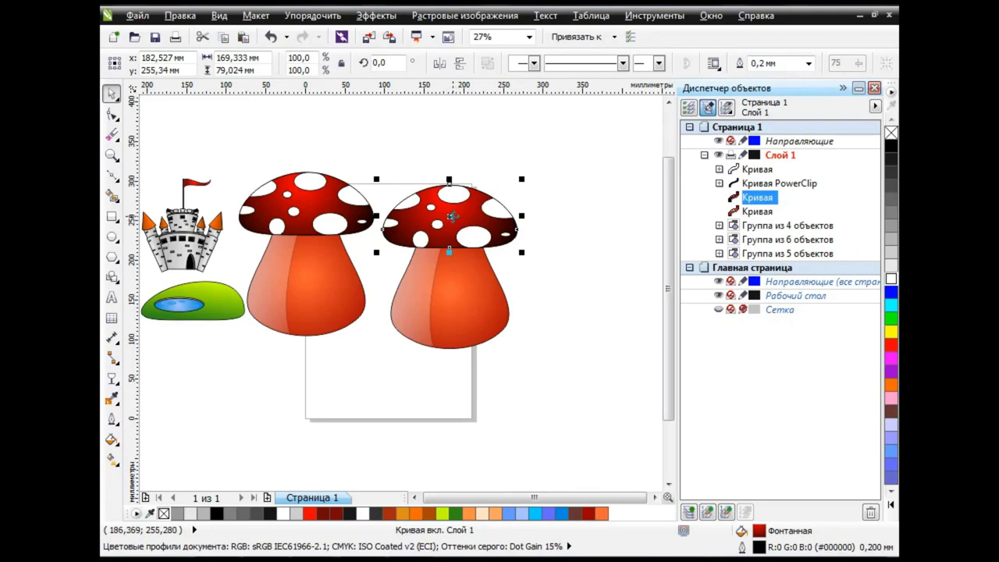
drag(453, 216, 530, 191)
key(ctrl+z)
Fill the cap with a black-to-yellow radial fountain fill
click(112, 439)
click(180, 346)
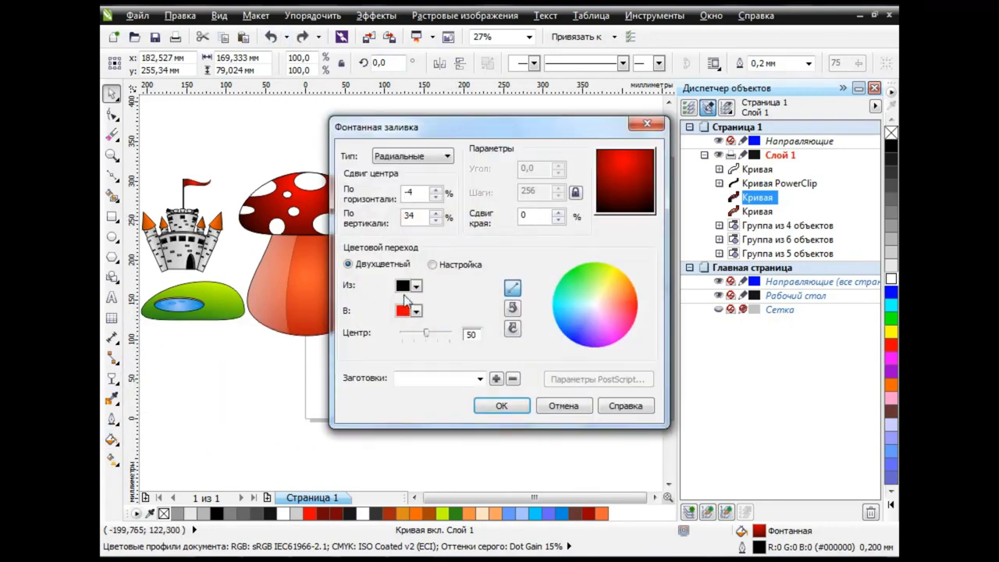
click(416, 311)
click(434, 325)
click(502, 406)
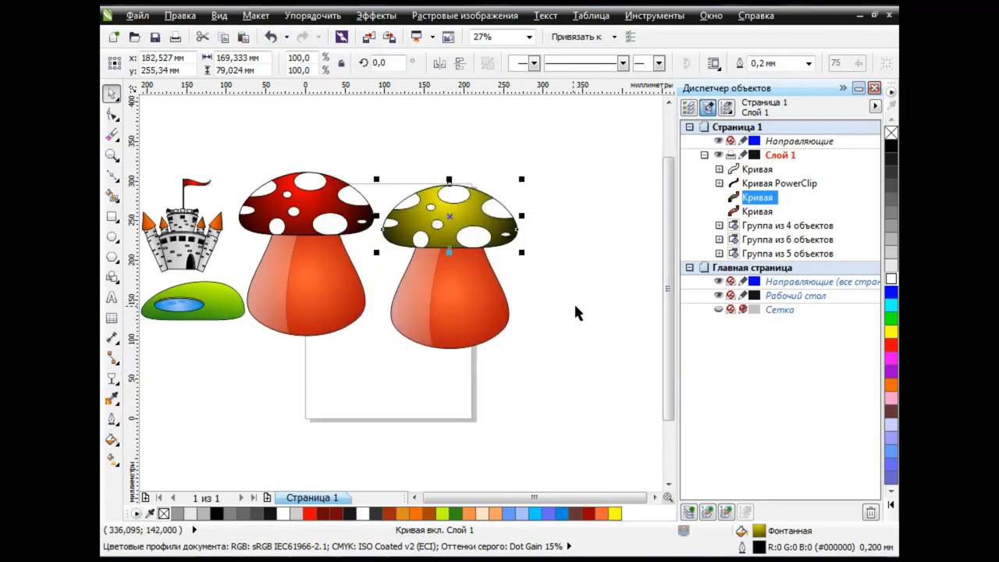
click(578, 312)
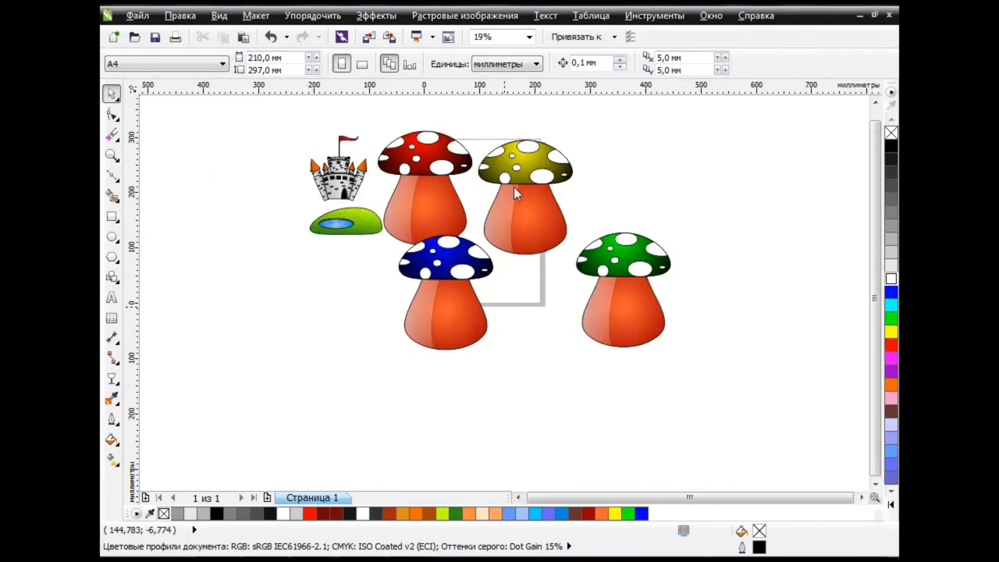
Shrink the yellow, red, blue and green mushrooms and bring them onto the page
click(513, 186)
drag(579, 150, 544, 167)
click(402, 167)
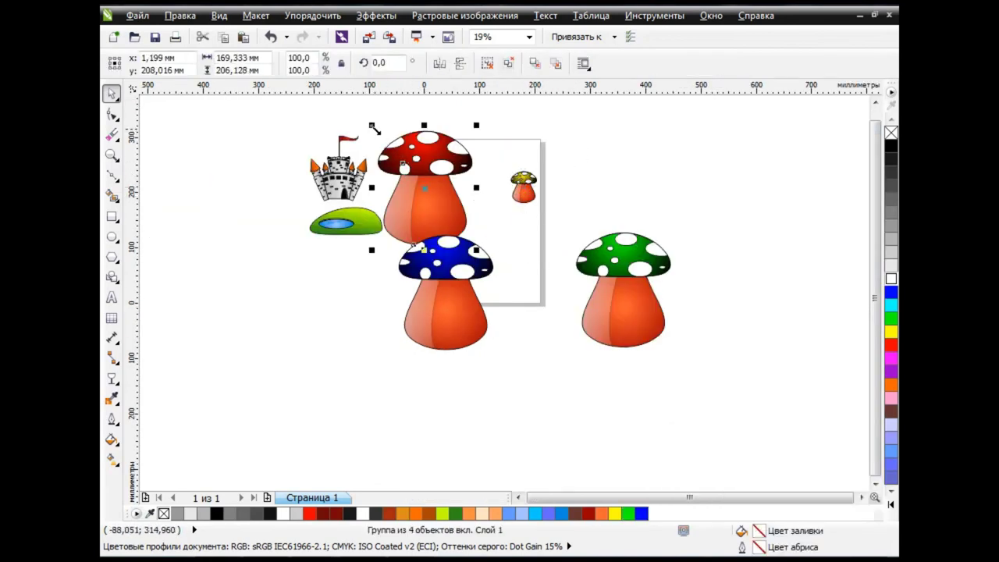
drag(373, 127, 422, 150)
click(445, 312)
mouse_move(392, 352)
mouse_down()
mouse_move(471, 260)
mouse_move(420, 225)
mouse_up()
drag(616, 258, 574, 204)
mouse_move(640, 174)
mouse_down()
mouse_move(550, 248)
mouse_move(610, 249)
mouse_up()
Enlarge the green hill with its pond across the page
scroll(443, 189, up, 2)
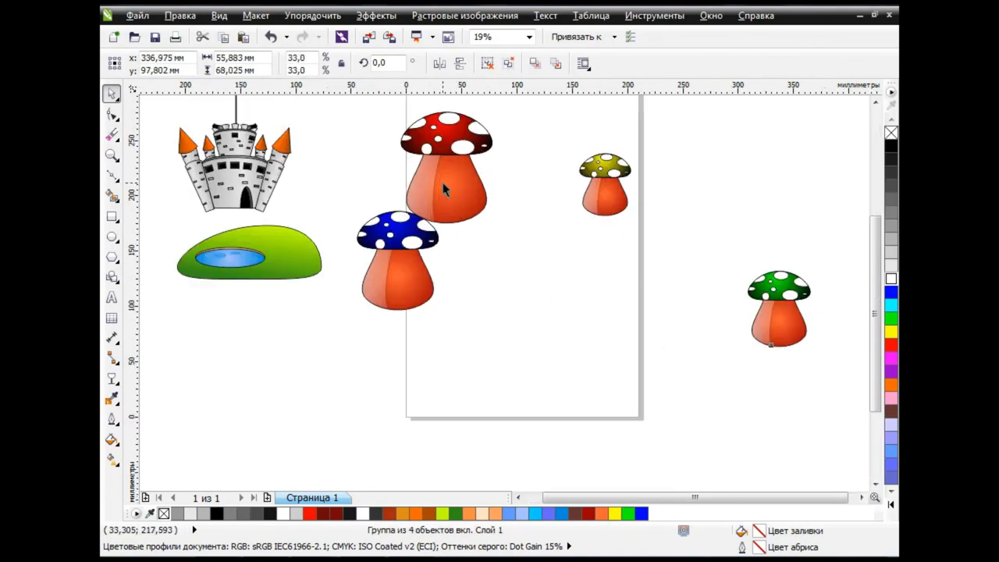
scroll(443, 189, up, 1)
mouse_move(309, 312)
mouse_down()
mouse_move(461, 310)
mouse_move(788, 433)
mouse_up()
click(460, 309)
click(461, 309)
drag(633, 308, 586, 313)
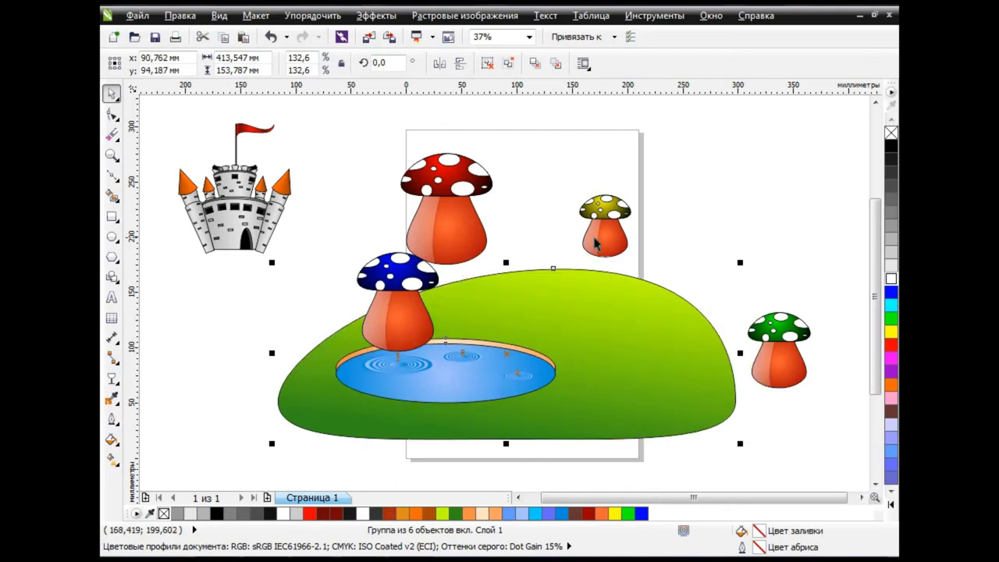
Arrange the yellow, green, red and blue mushrooms on the hill, shrinking some further
drag(595, 244, 681, 343)
drag(781, 359, 600, 366)
mouse_move(647, 419)
mouse_down()
mouse_move(627, 396)
mouse_move(681, 356)
mouse_up()
drag(452, 205, 661, 291)
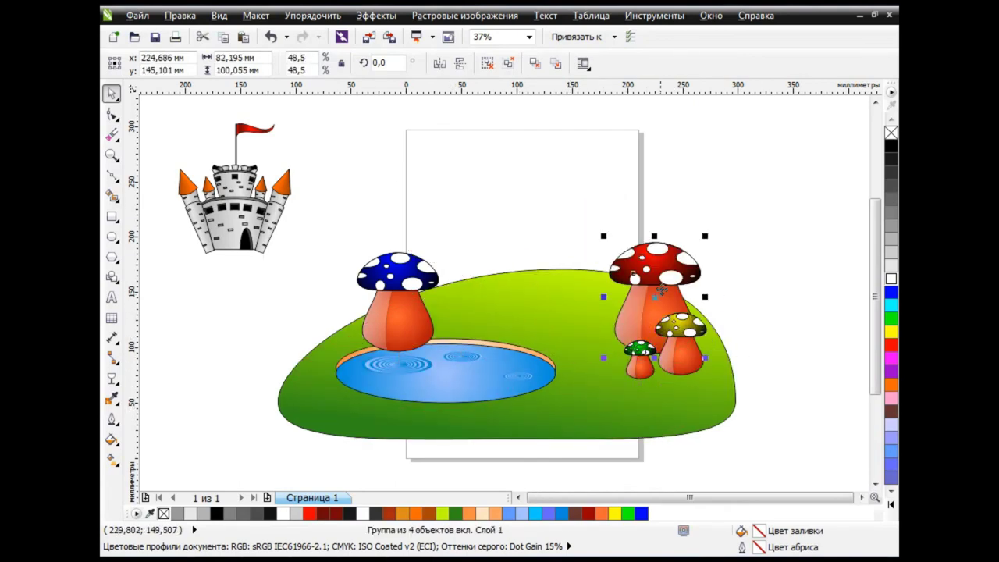
drag(702, 244, 673, 277)
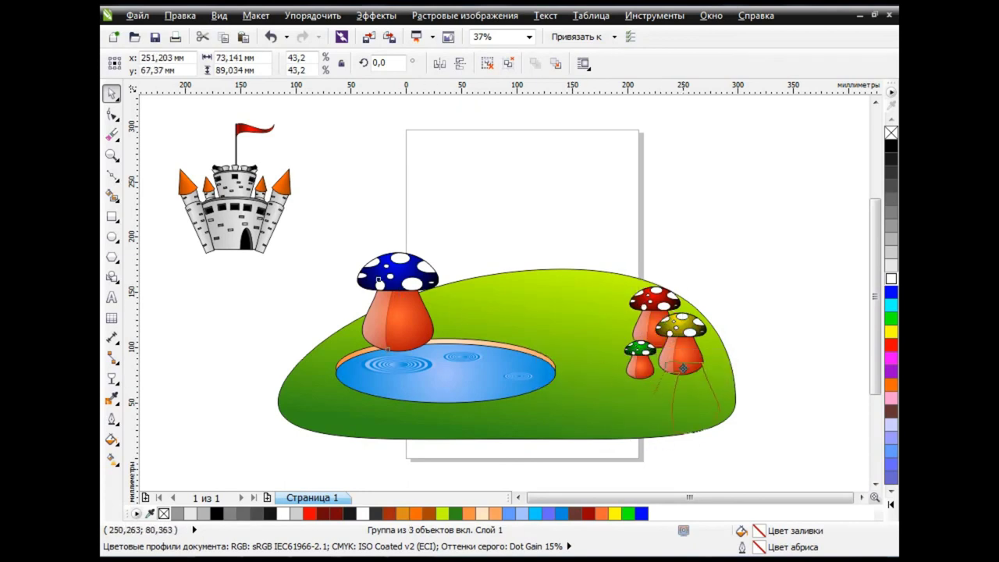
drag(395, 313, 680, 380)
mouse_move(649, 438)
mouse_down()
mouse_move(687, 373)
mouse_move(656, 380)
mouse_up()
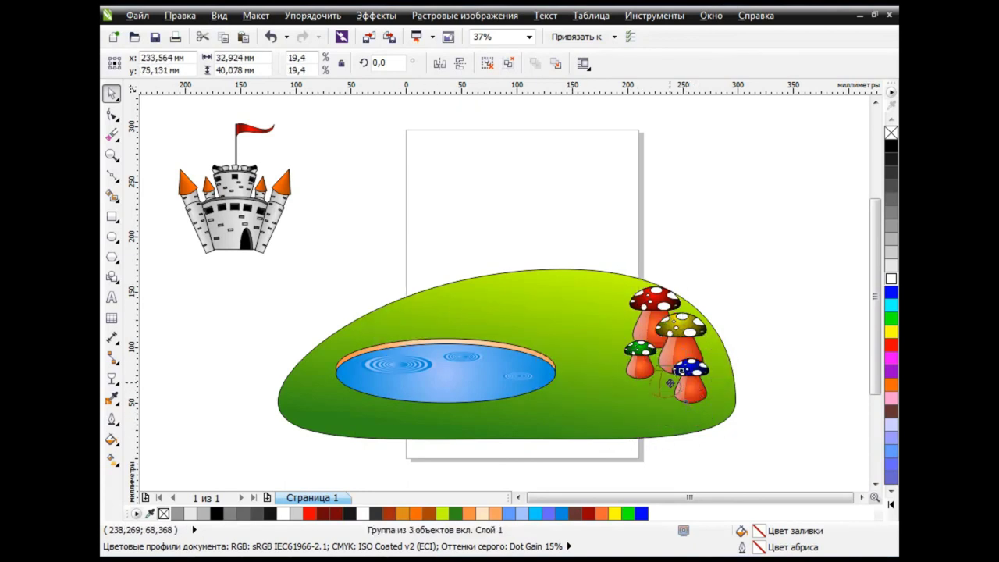
Add two smaller red mushroom copies on the hill and move the castle to the hilltop
mouse_move(657, 328)
mouse_down()
mouse_move(394, 283)
mouse_move(315, 396)
mouse_up()
click(444, 308)
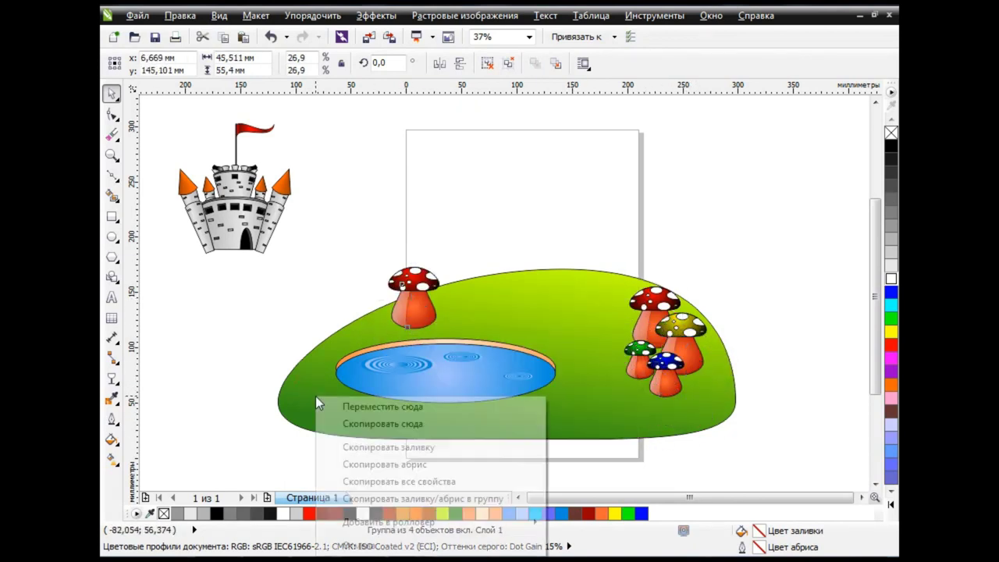
click(367, 421)
click(413, 317)
drag(383, 261, 402, 284)
click(308, 394)
drag(277, 349, 294, 367)
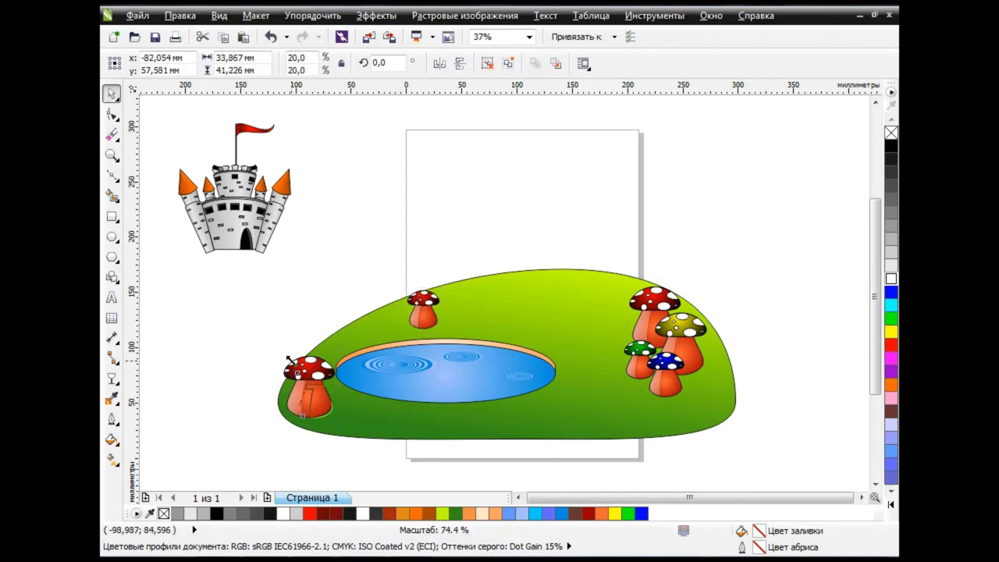
click(794, 324)
drag(272, 185, 531, 246)
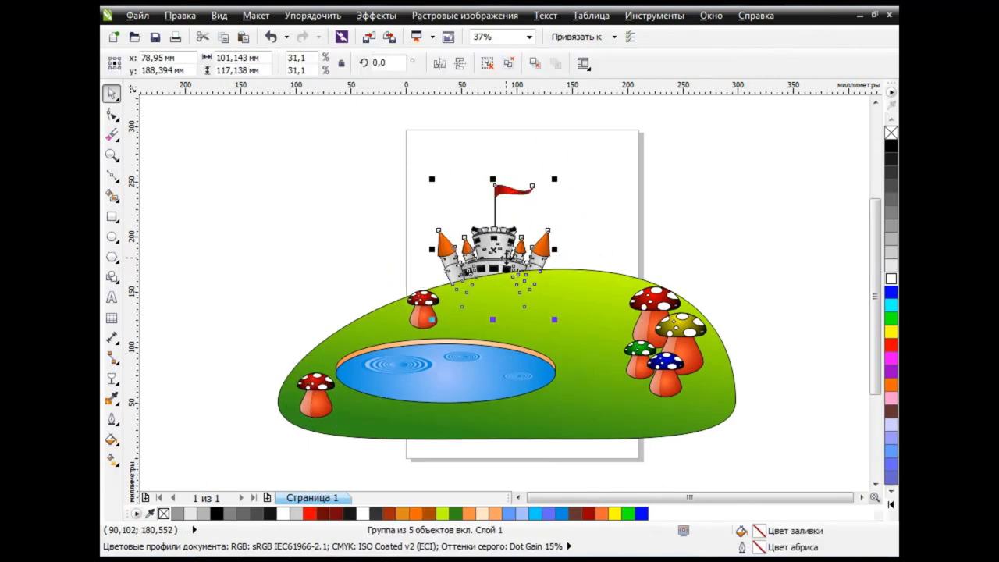
Enlarge the castle to about 58% and raise it higher on the hill
drag(554, 178, 617, 121)
mouse_move(503, 301)
mouse_down()
mouse_move(549, 266)
mouse_move(540, 255)
mouse_up()
scroll(863, 307, up, 1)
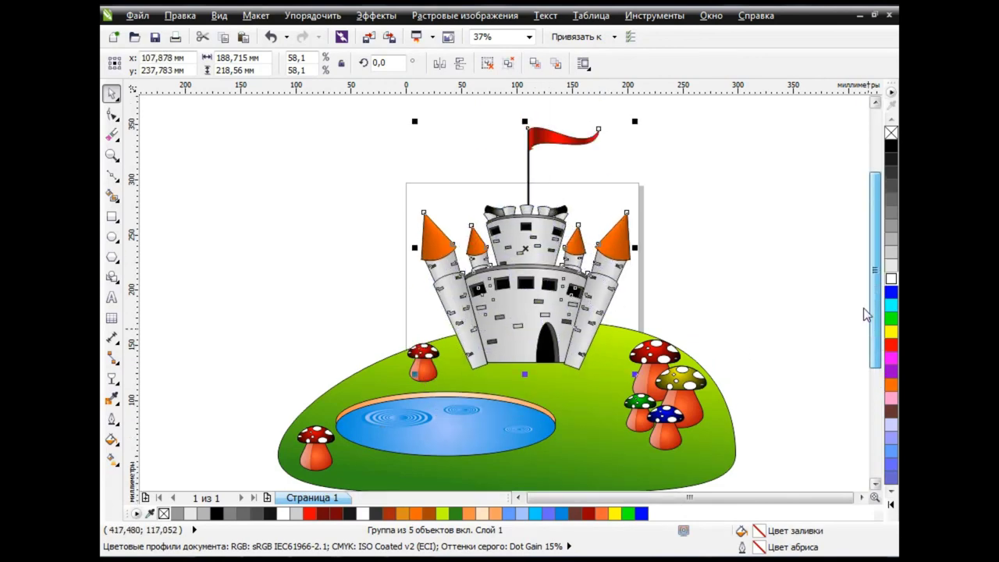
scroll(863, 308, up, 1)
click(814, 344)
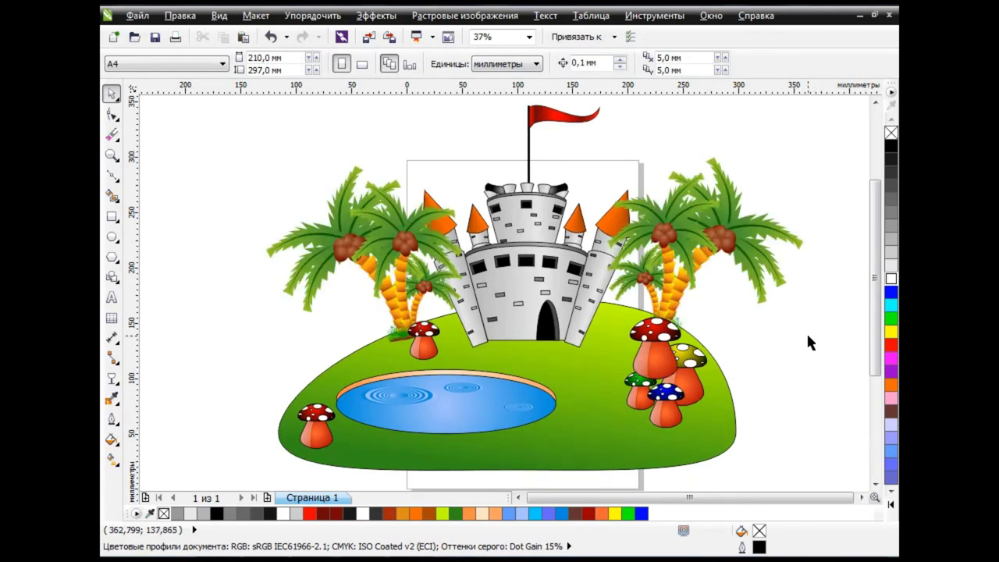
Select and check the right-hand mushroom clusters on the hill
click(670, 384)
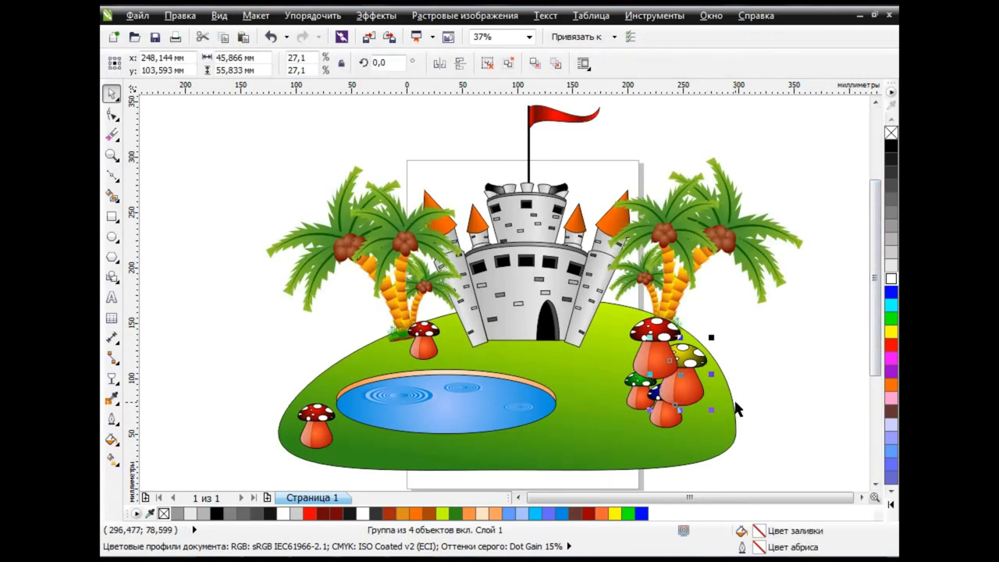
click(650, 423)
click(660, 418)
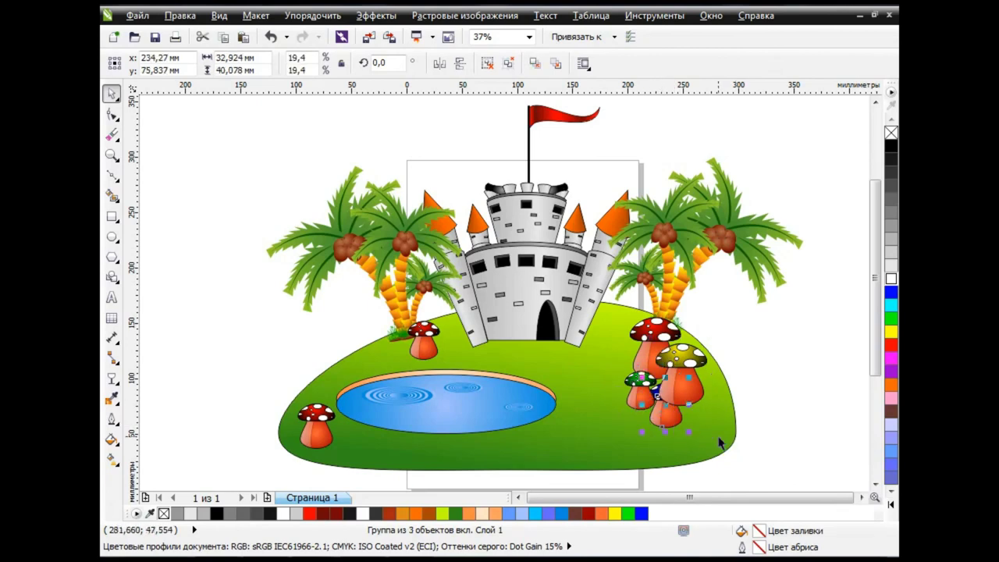
click(771, 411)
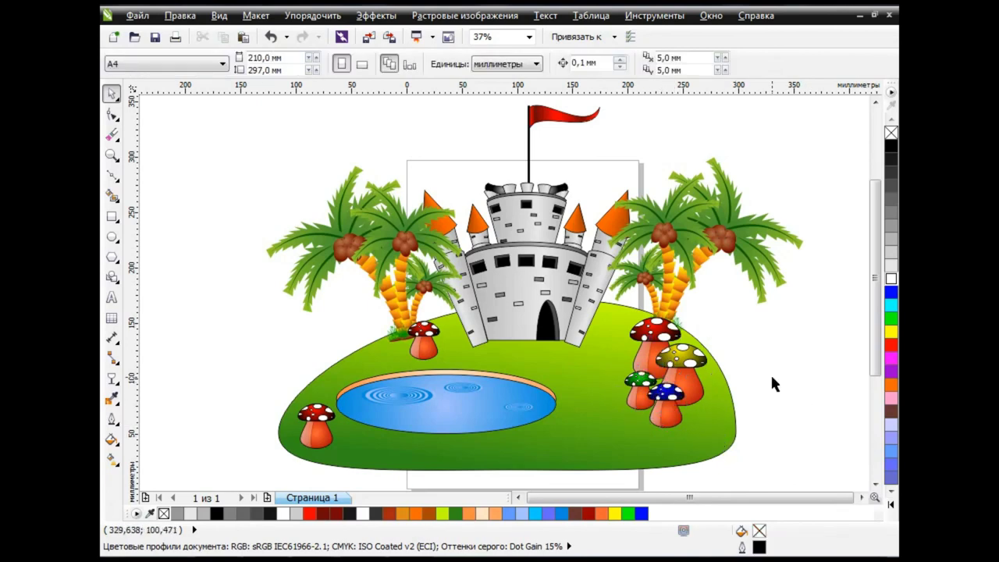
scroll(827, 431, down, 2)
scroll(779, 352, up, 2)
scroll(732, 329, down, 1)
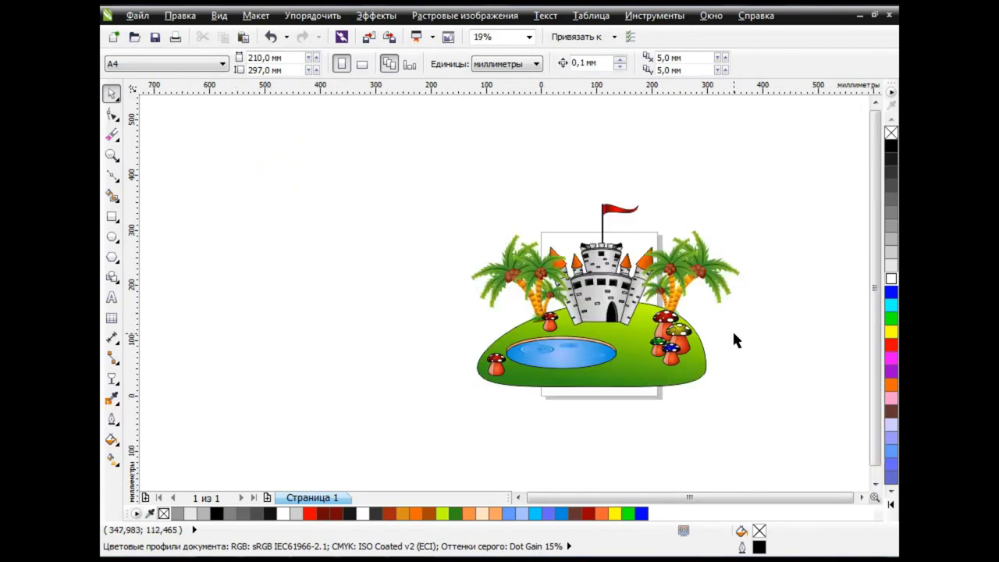
Marquee-select the whole scene and group it into one object with Ctrl+G
drag(425, 183, 727, 368)
key(ctrl+g)
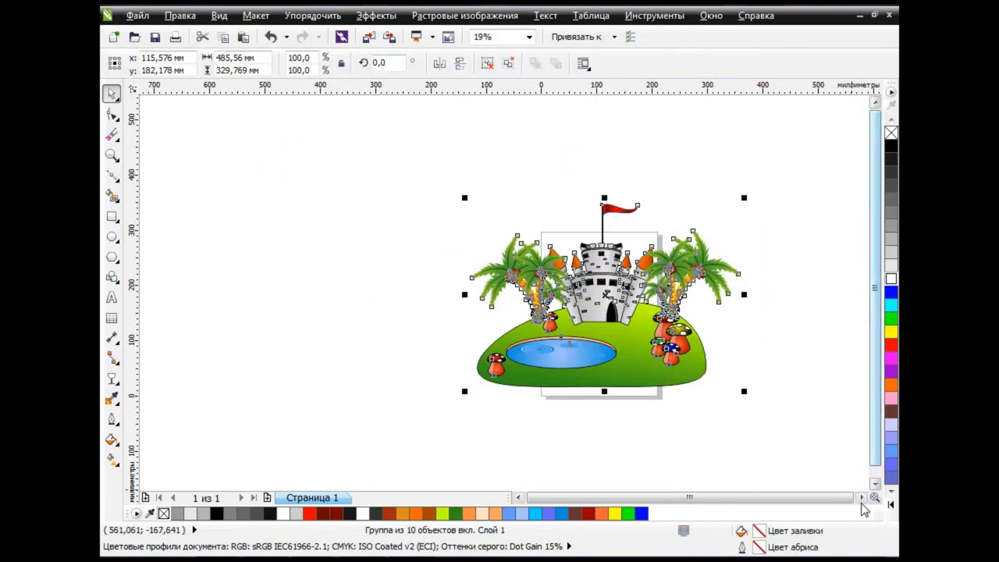
click(861, 497)
scroll(553, 324, up, 2)
scroll(830, 390, up, 2)
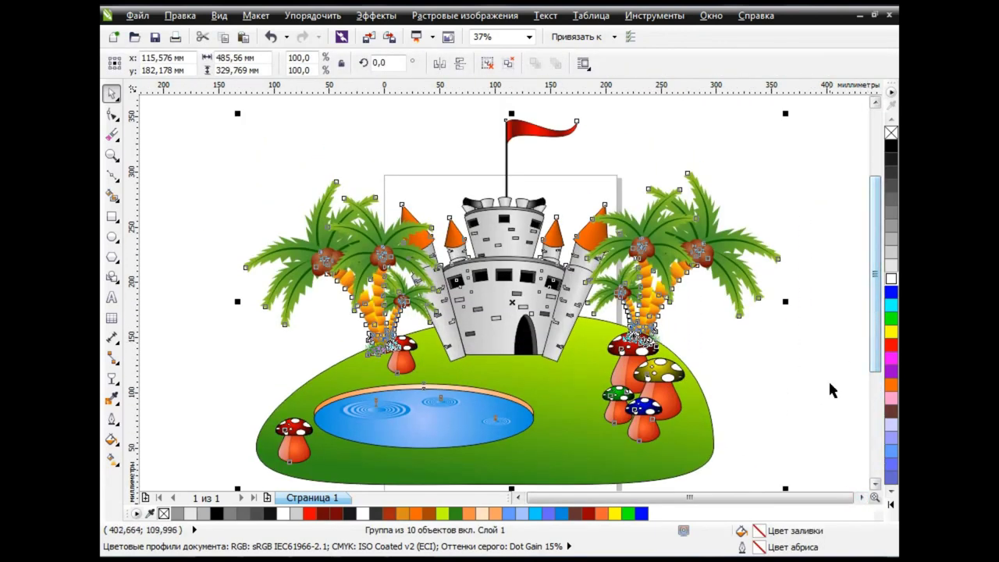
click(835, 375)
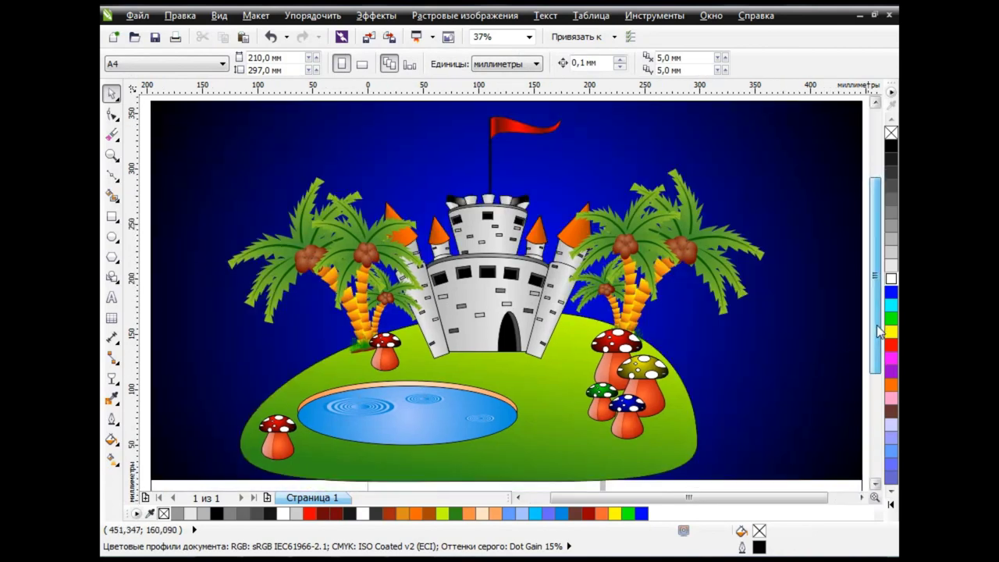